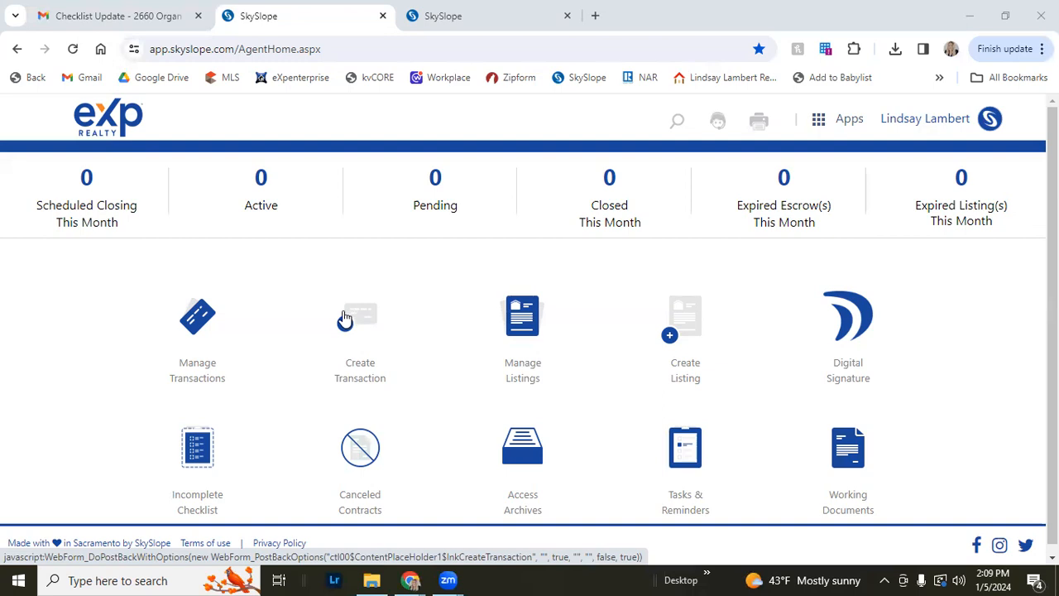
Start creating a new transaction and switch between the address lookup and SkySlope Forms options
{"action": "left_click", "coordinate": [346, 325]}
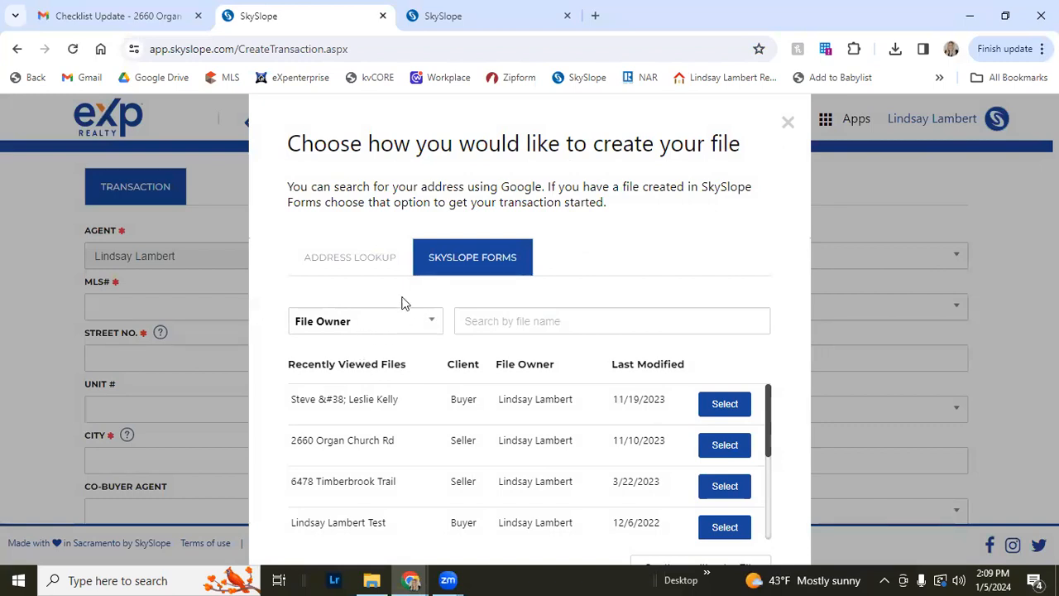
{"action": "left_click", "coordinate": [361, 265]}
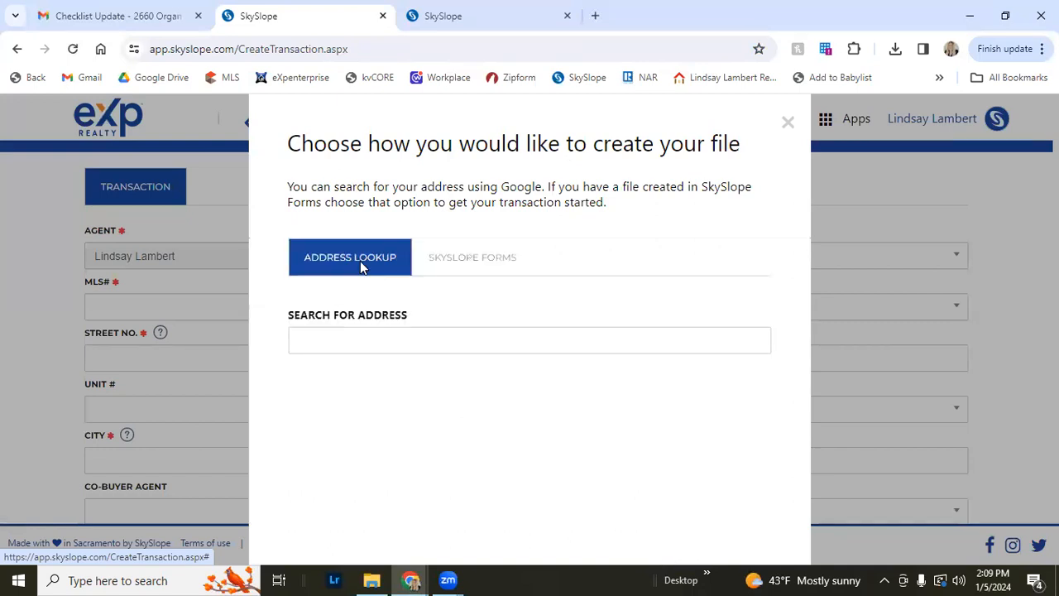
{"action": "left_click", "coordinate": [366, 346]}
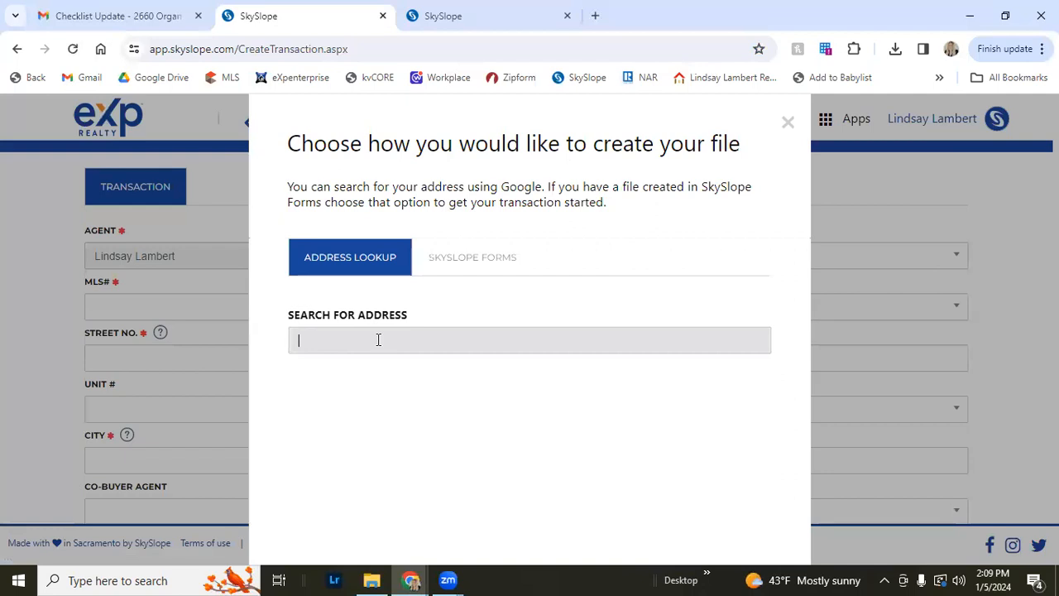
{"action": "left_click", "coordinate": [458, 256]}
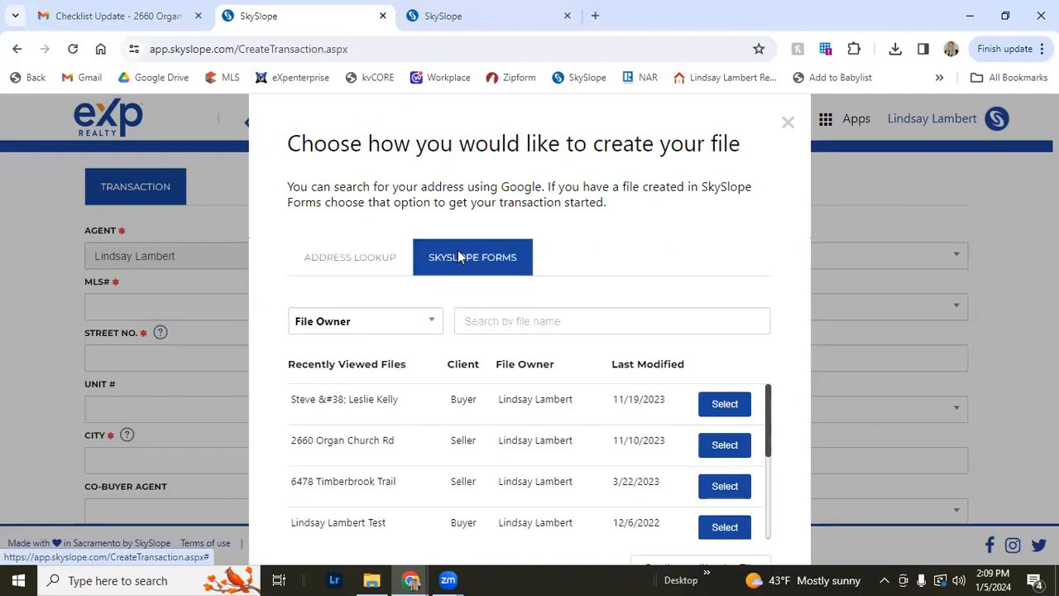
Browse the recently viewed SkySlope Forms files and select the agent's test file to start the transaction
{"action": "left_click", "coordinate": [420, 325]}
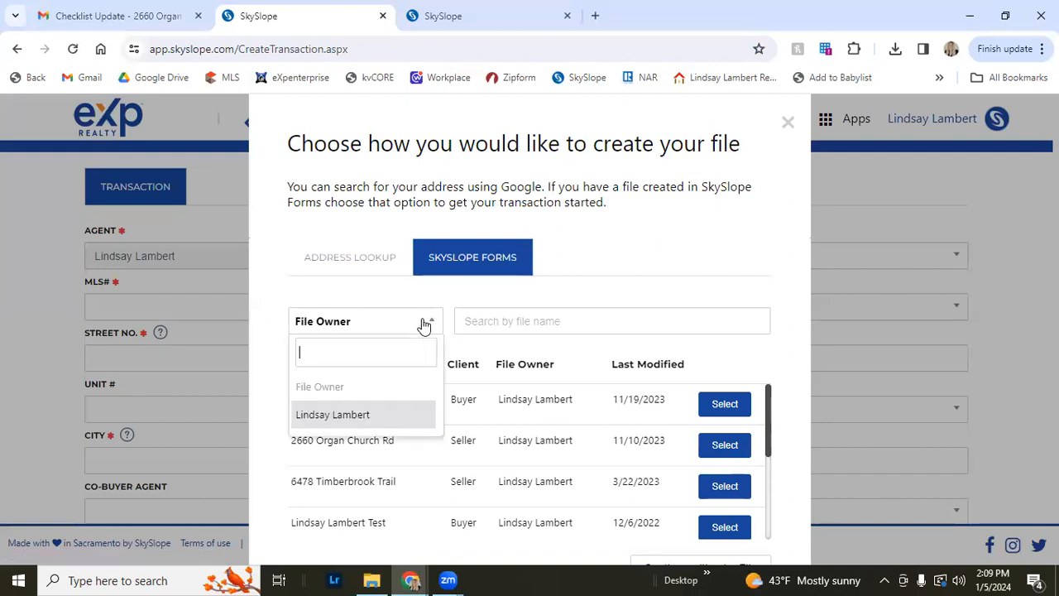
{"action": "left_click", "coordinate": [424, 325]}
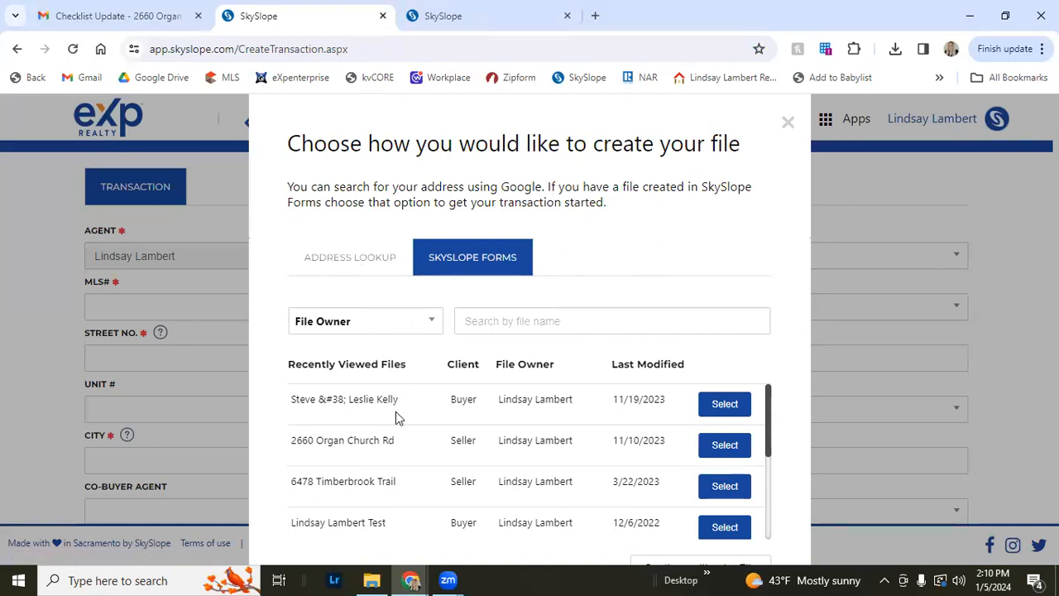
{"action": "scroll", "coordinate": [396, 418], "scroll_direction": "down", "scroll_amount": 3}
{"action": "scroll", "coordinate": [395, 426], "scroll_direction": "up", "scroll_amount": 1}
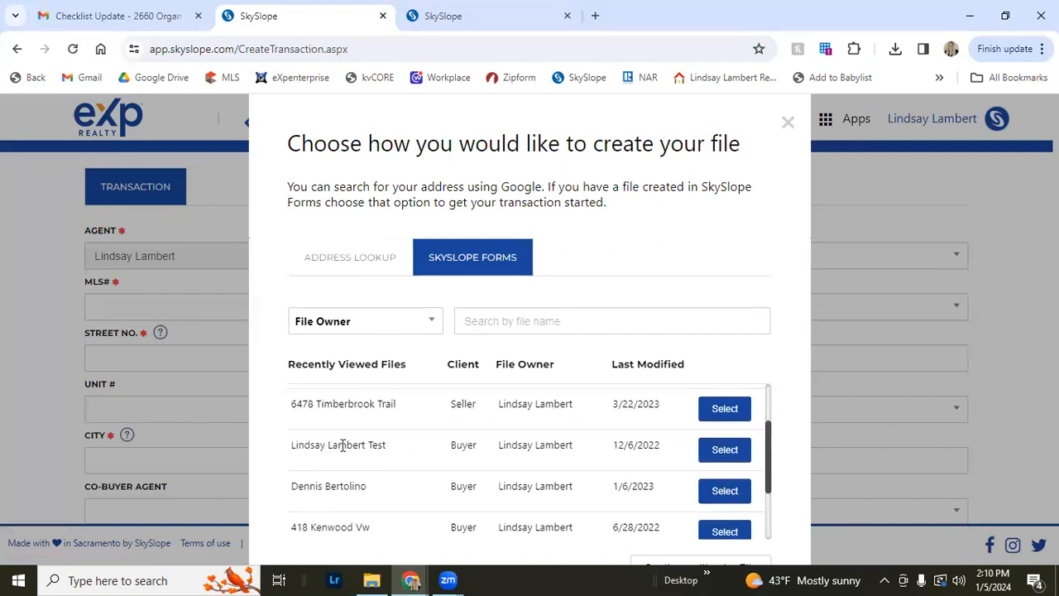
{"action": "left_click_drag", "start_coordinate": [293, 444], "coordinate": [392, 447]}
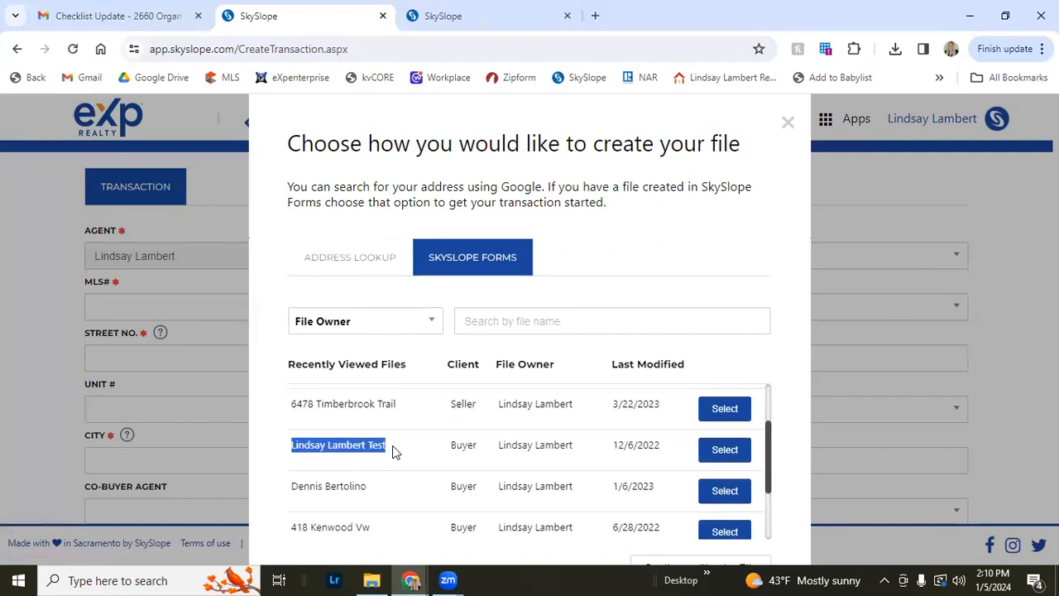
{"action": "left_click", "coordinate": [392, 445]}
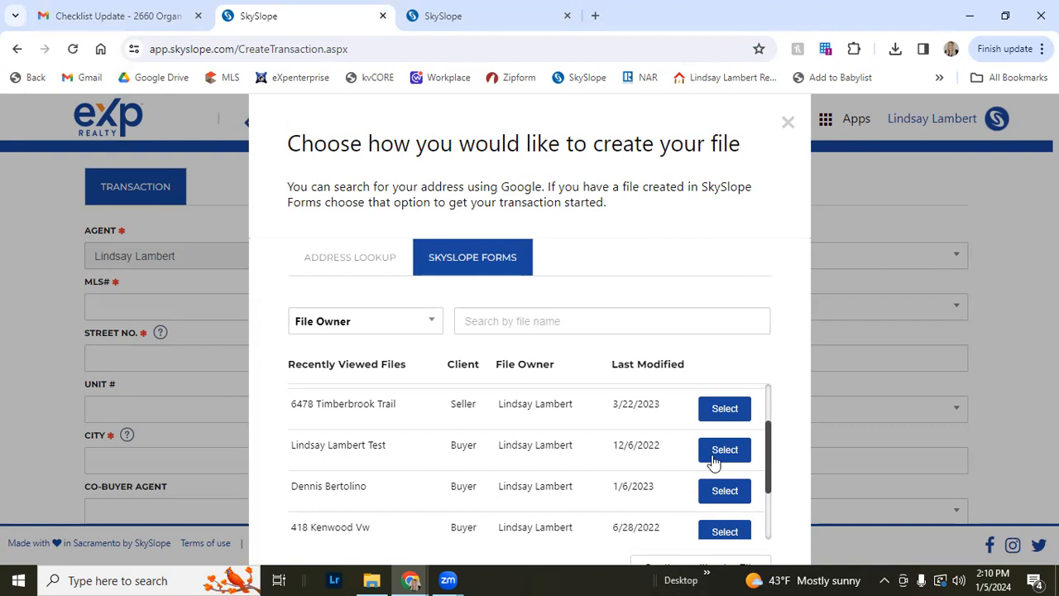
{"action": "left_click", "coordinate": [729, 450]}
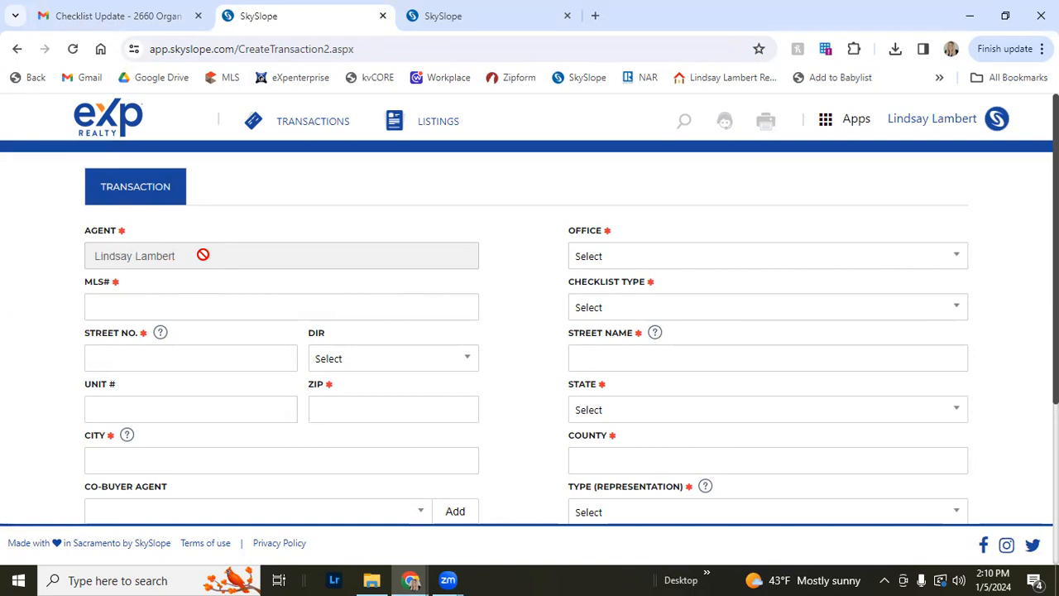
Enter 4000011 as the MLS number and set the office to North Carolina
{"action": "left_click", "coordinate": [174, 303]}
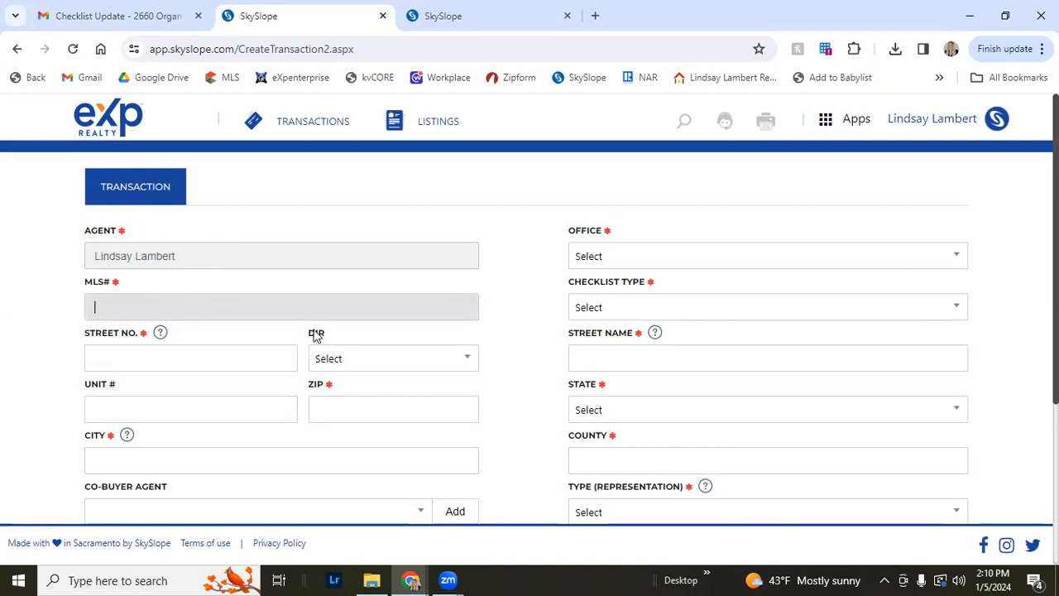
{"action": "type", "text": "4000011"}
{"action": "key", "text": "Tab"}
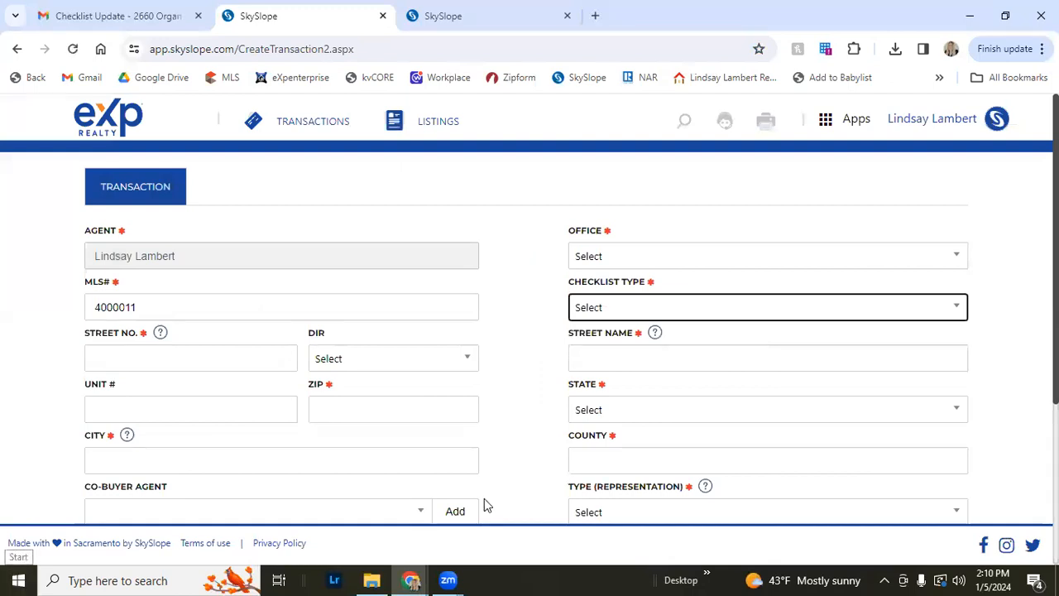
{"action": "left_click", "coordinate": [617, 258]}
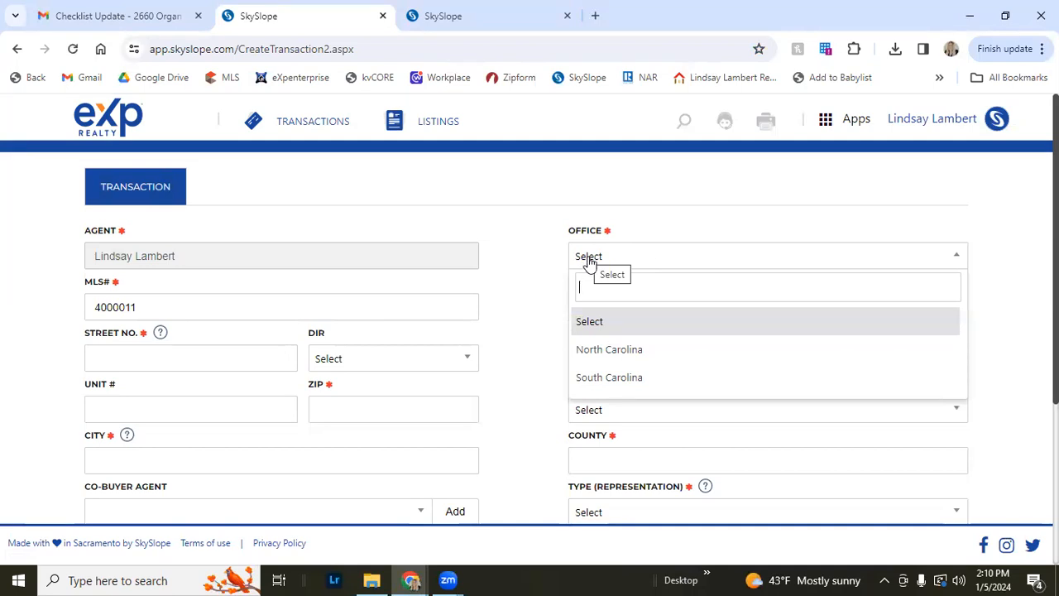
{"action": "left_click", "coordinate": [617, 350]}
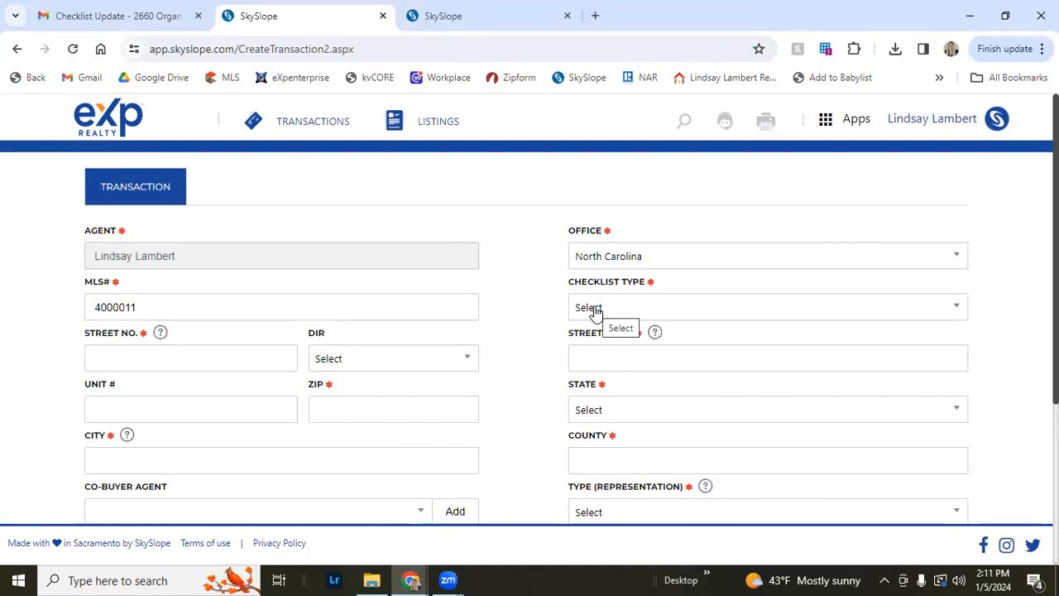
Set the checklist type to Residential Sale - Buyer Only
{"action": "left_click", "coordinate": [590, 307]}
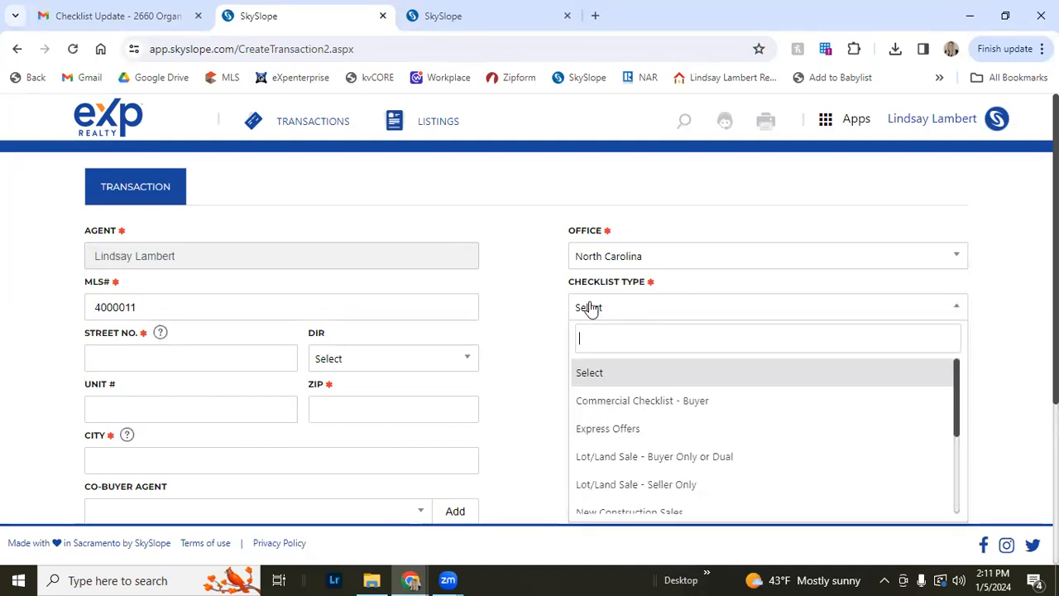
{"action": "scroll", "coordinate": [704, 381], "scroll_direction": "down", "scroll_amount": 1}
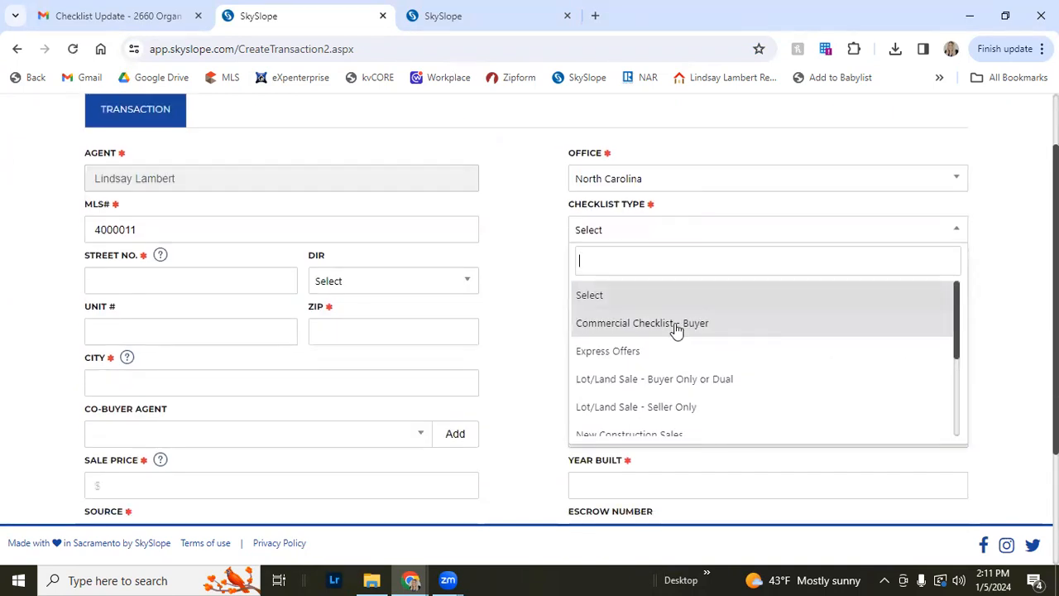
{"action": "scroll", "coordinate": [712, 364], "scroll_direction": "down", "scroll_amount": 1}
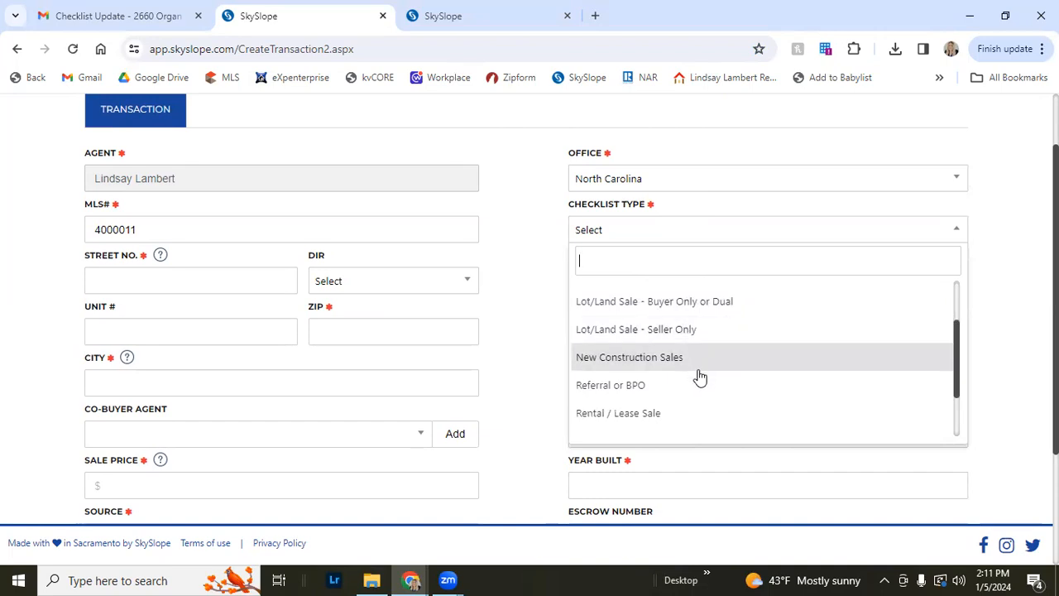
{"action": "scroll", "coordinate": [696, 364], "scroll_direction": "down", "scroll_amount": 1}
{"action": "scroll", "coordinate": [696, 364], "scroll_direction": "down", "scroll_amount": 2}
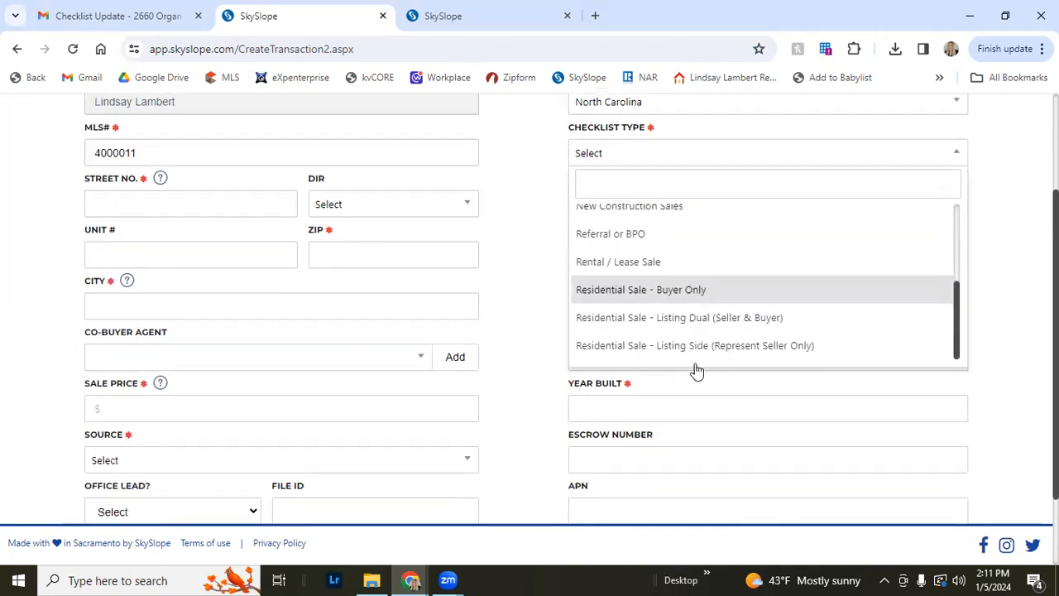
{"action": "scroll", "coordinate": [720, 343], "scroll_direction": "up", "scroll_amount": 1}
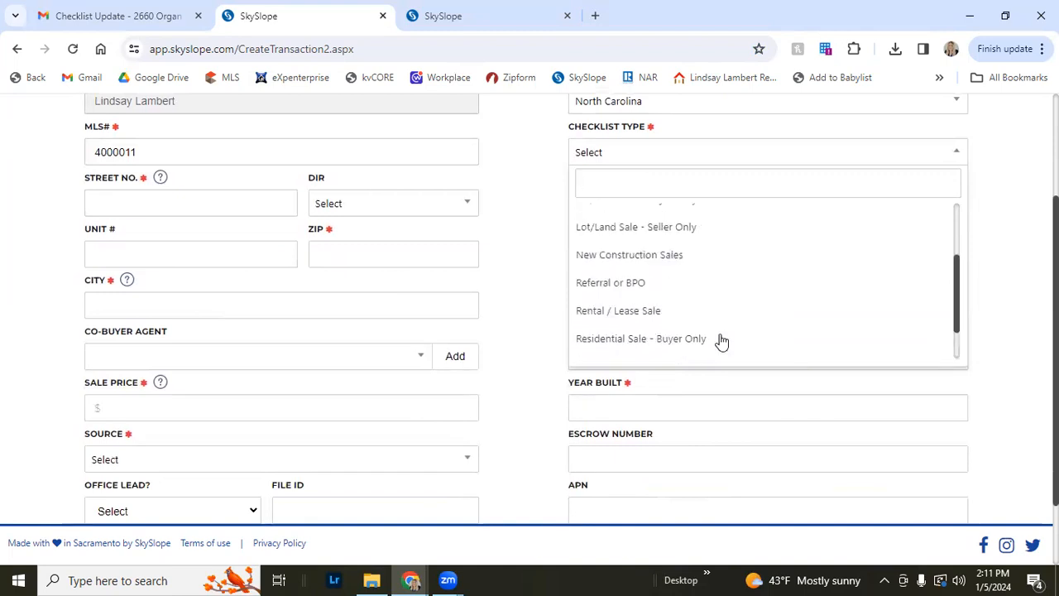
{"action": "scroll", "coordinate": [718, 335], "scroll_direction": "down", "scroll_amount": 1}
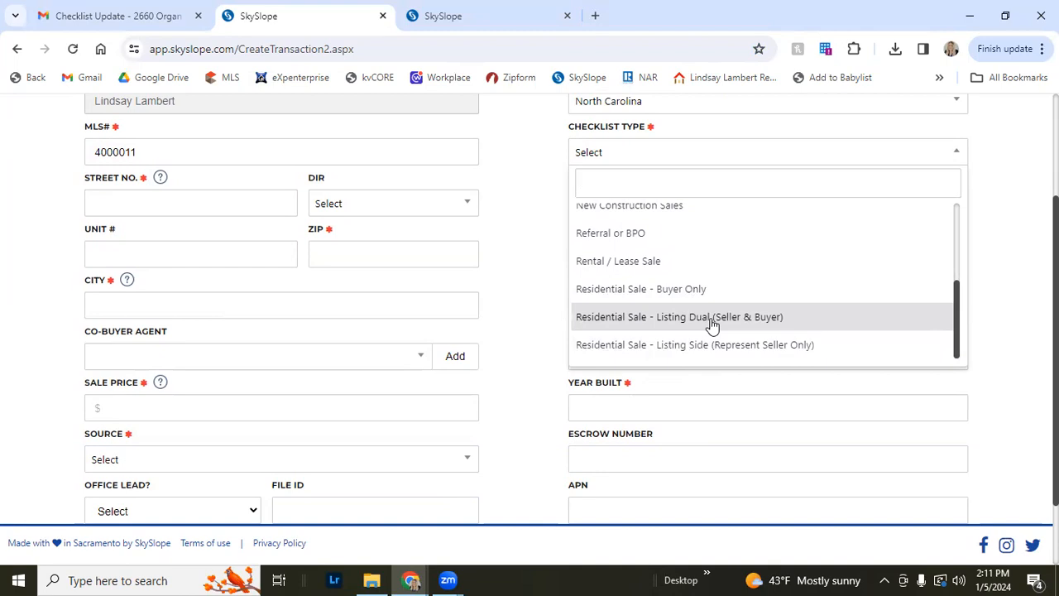
{"action": "left_click", "coordinate": [674, 291]}
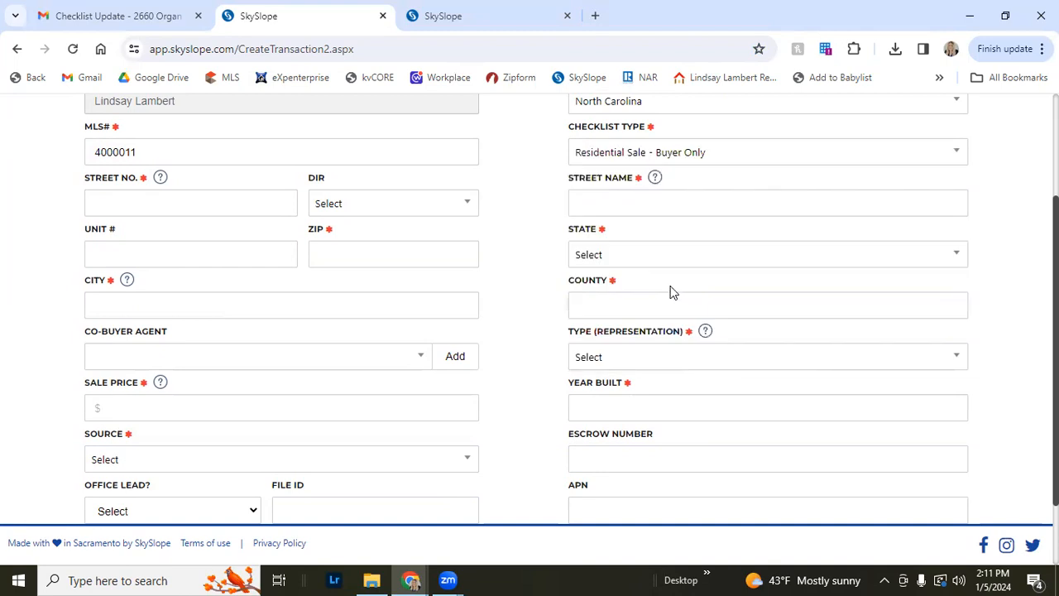
Enter street number 123 and street name Main
{"action": "left_click", "coordinate": [213, 205]}
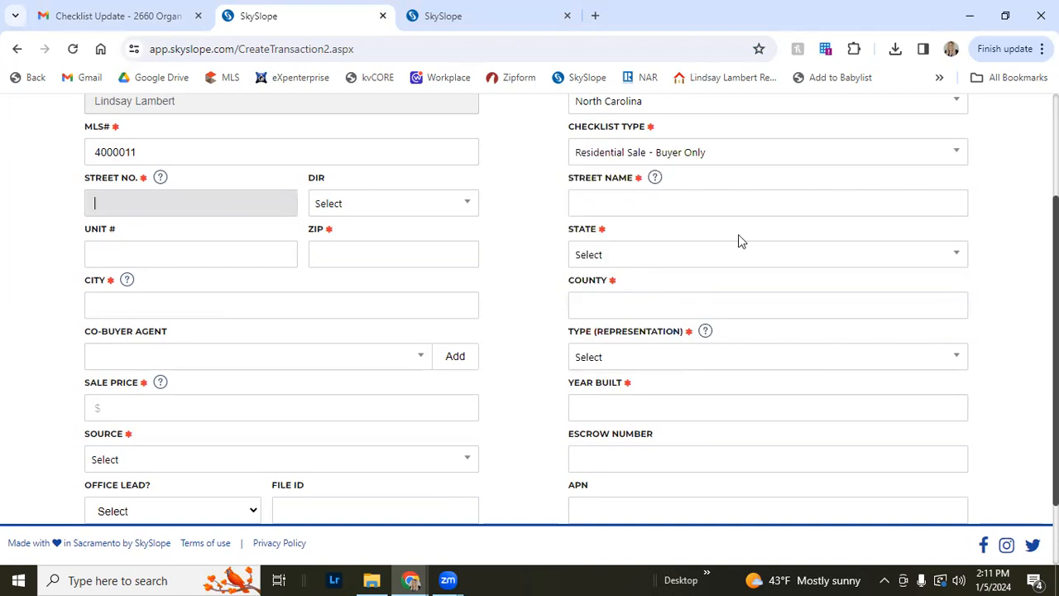
{"action": "type", "text": "123"}
{"action": "key", "text": "Tab"}
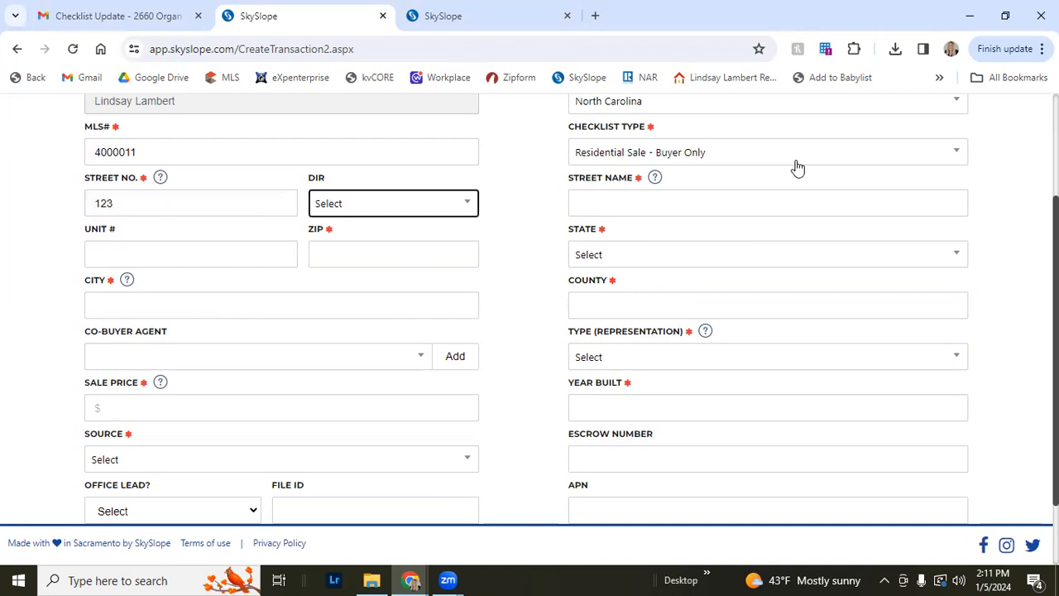
{"action": "key", "text": "Tab"}
{"action": "type", "text": "Main"}
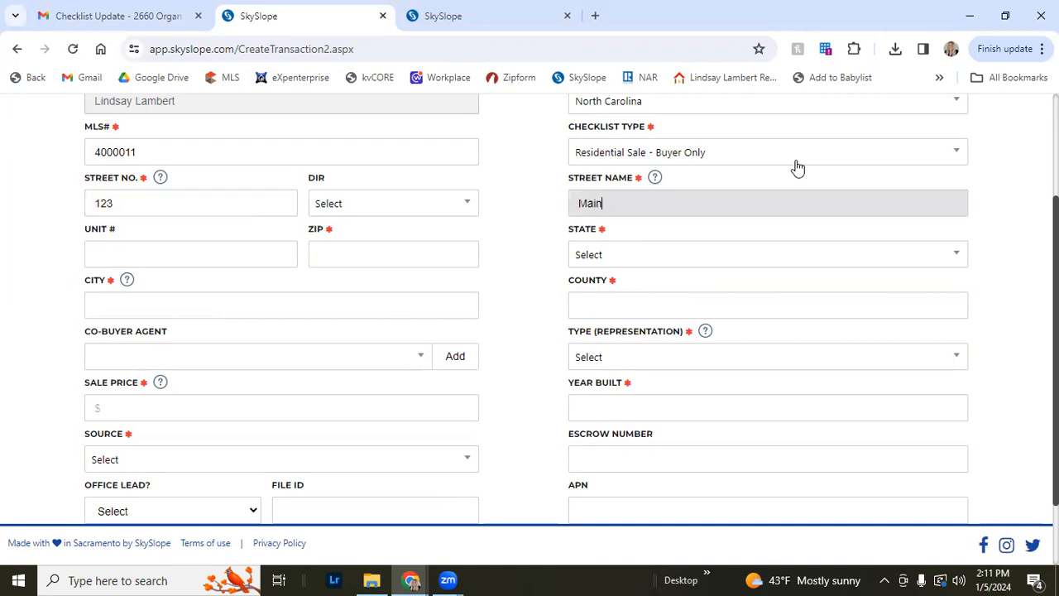
{"action": "key", "text": "Tab"}
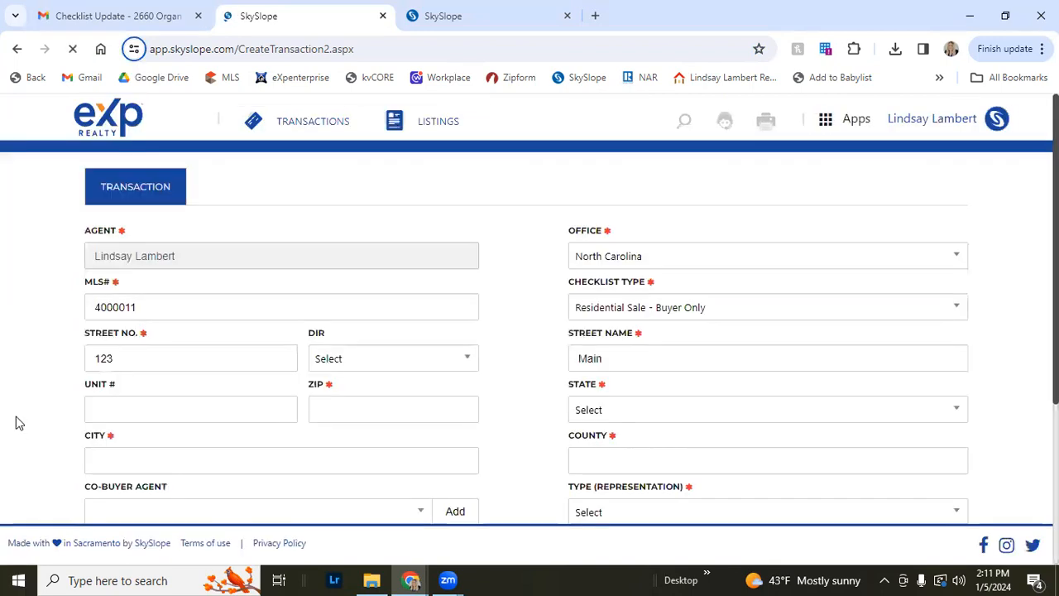
Enter ZIP 12345 and set the state to North Carolina
{"action": "scroll", "coordinate": [17, 426], "scroll_direction": "down", "scroll_amount": 1}
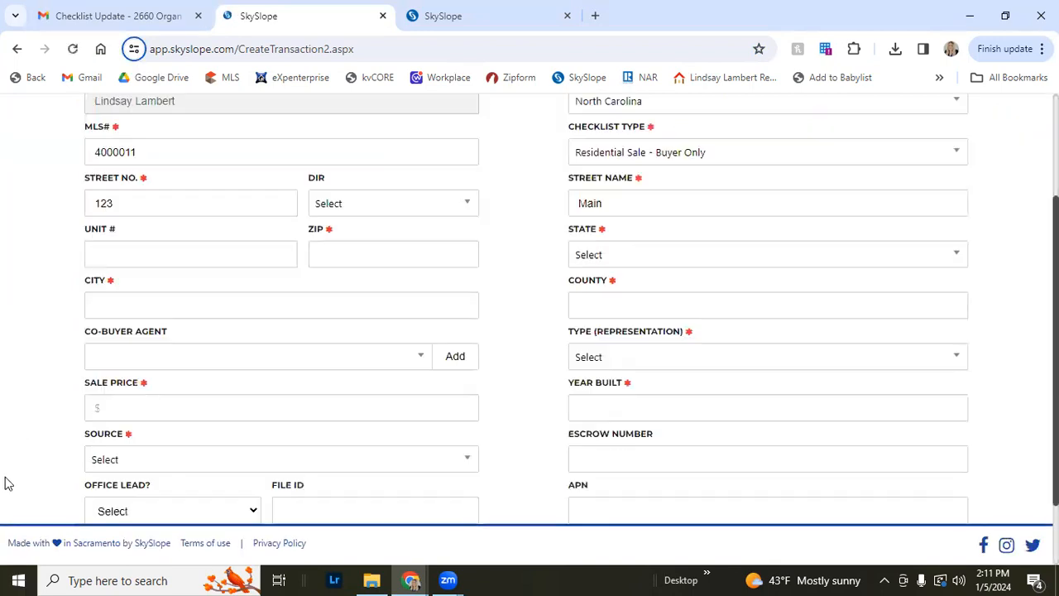
{"action": "left_click", "coordinate": [350, 261]}
{"action": "type", "text": "12345"}
{"action": "key", "text": "Tab"}
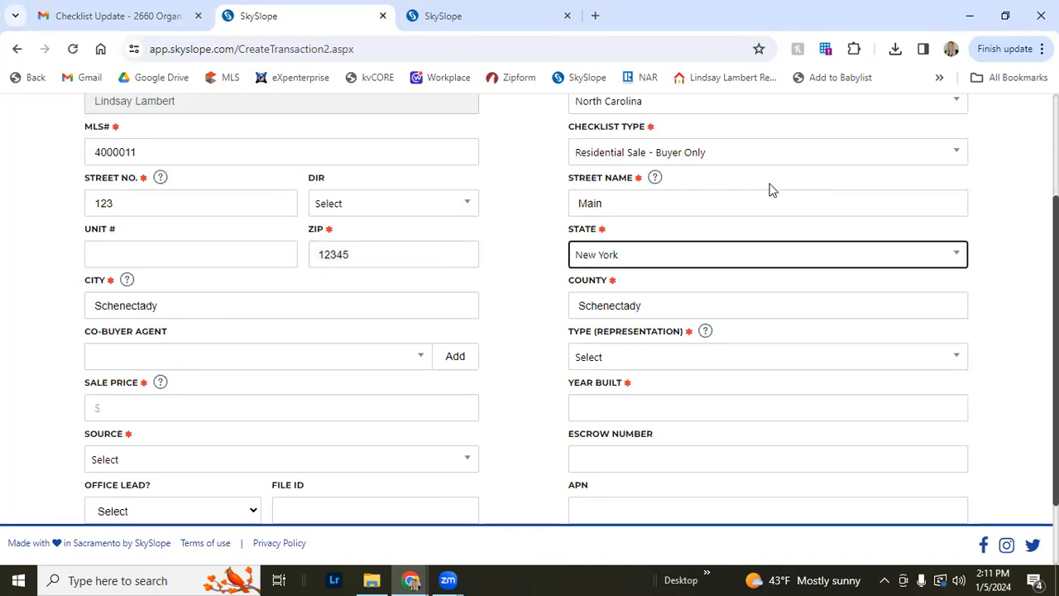
{"action": "left_click", "coordinate": [611, 256]}
{"action": "left_click", "coordinate": [636, 404]}
Replace the city with Locust and the county with Stanly
{"action": "left_click_drag", "start_coordinate": [158, 208], "coordinate": [4, 214]}
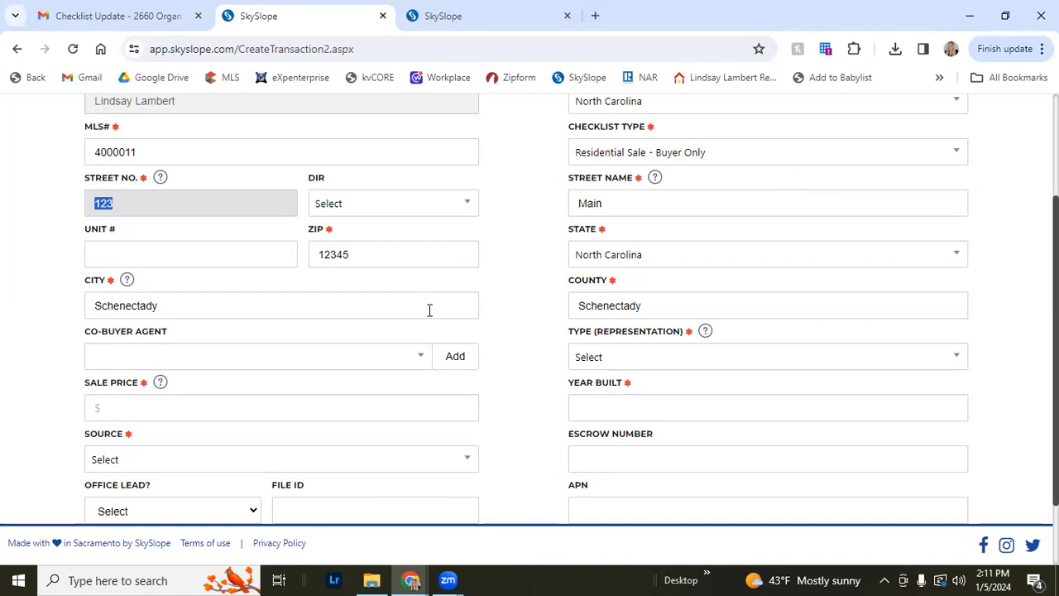
{"action": "double_click", "coordinate": [214, 307]}
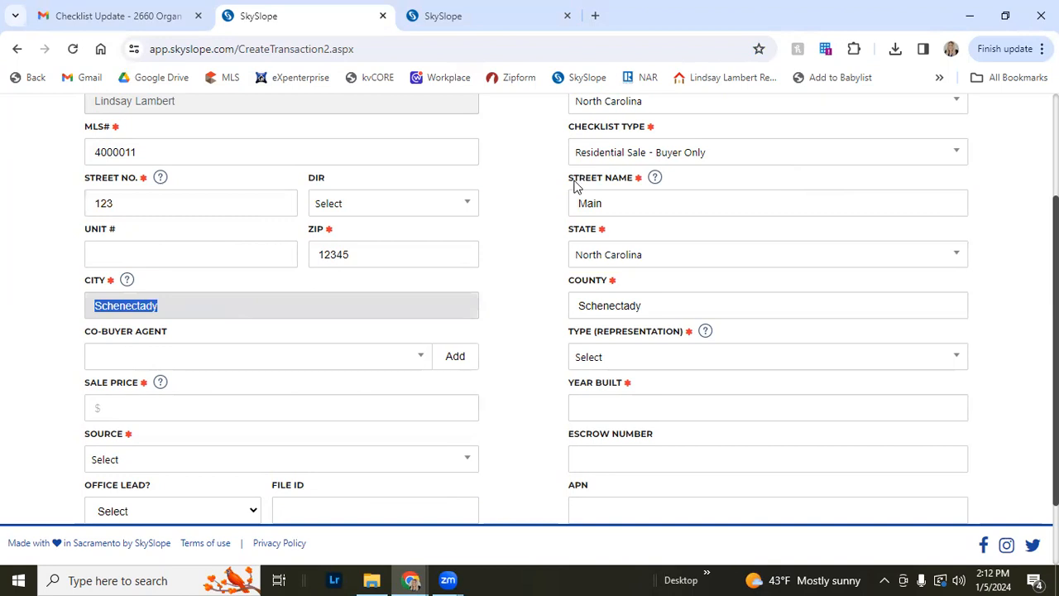
{"action": "type", "text": "Locust"}
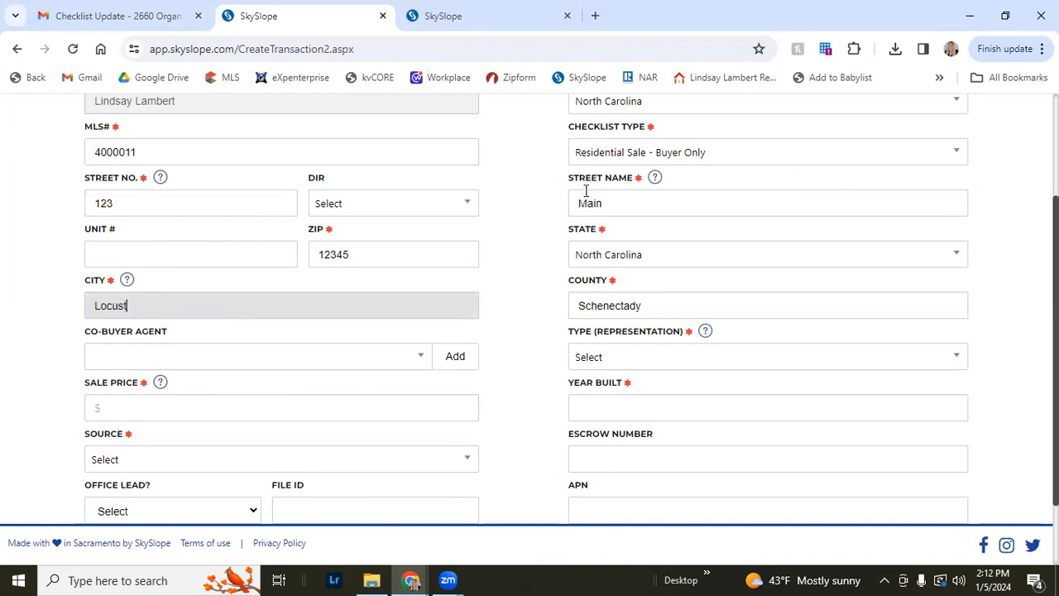
{"action": "key", "text": "Tab"}
{"action": "type", "text": "M"}
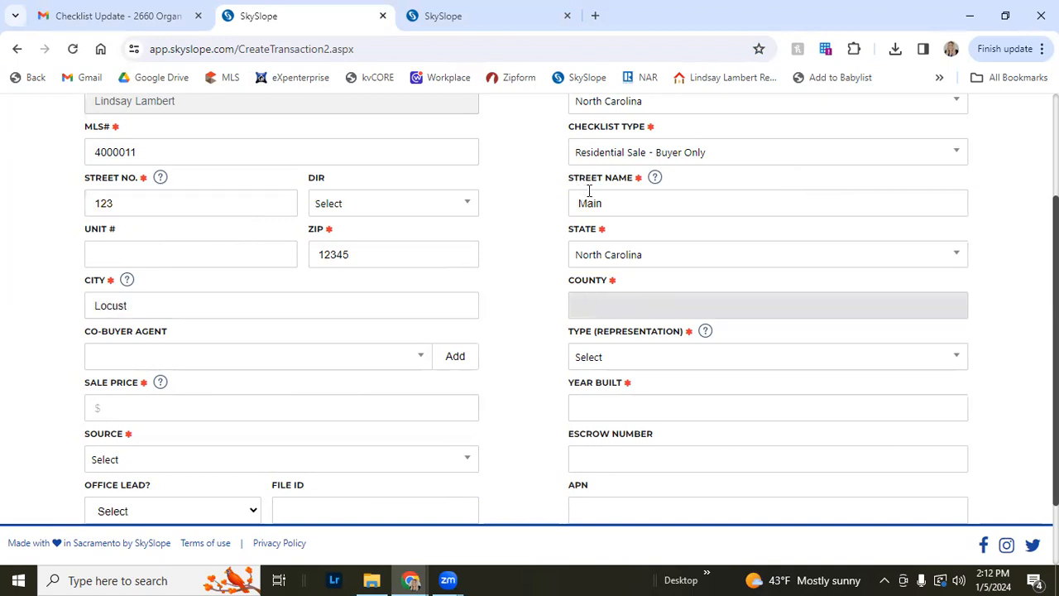
{"action": "type", "text": "tanly"}
{"action": "key", "text": "Tab"}
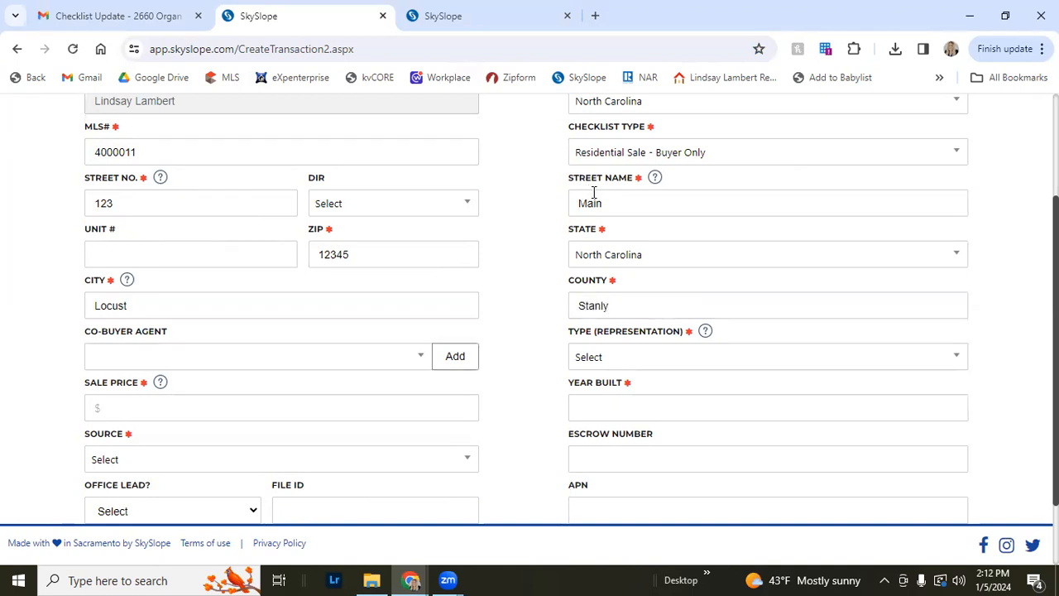
Set the representation type to Purchase
{"action": "key", "text": "Tab"}
{"action": "key", "text": "Tab"}
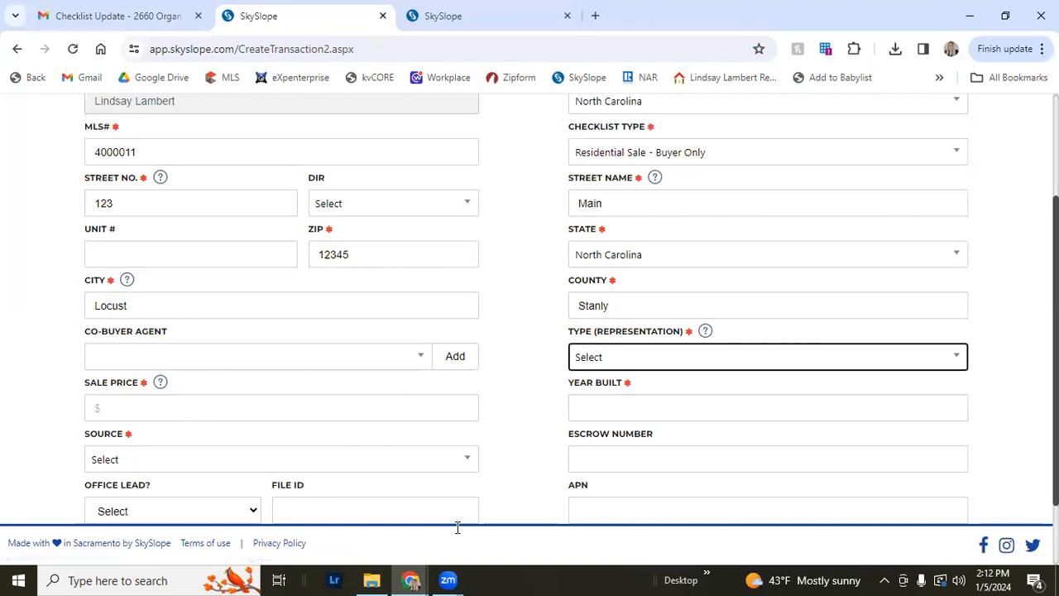
{"action": "scroll", "coordinate": [621, 331], "scroll_direction": "down", "scroll_amount": 1}
{"action": "left_click", "coordinate": [617, 278]}
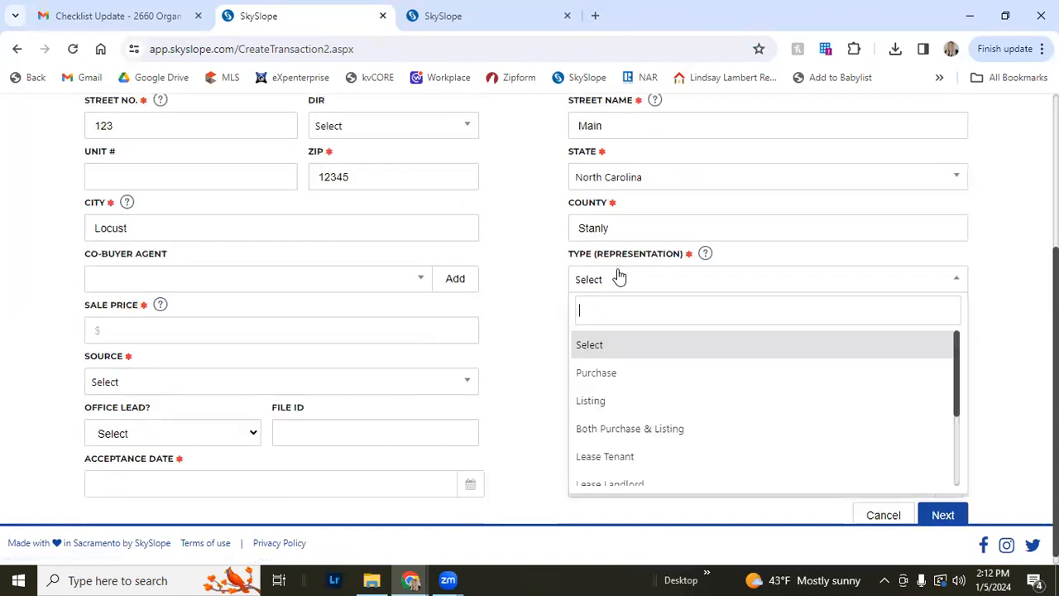
{"action": "scroll", "coordinate": [657, 430], "scroll_direction": "down", "scroll_amount": 2}
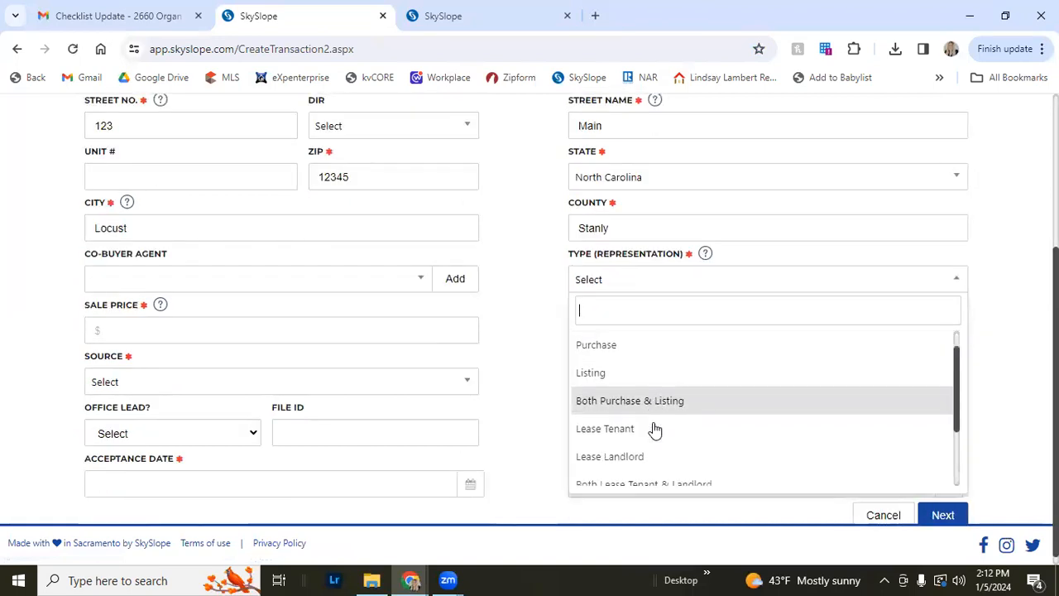
{"action": "scroll", "coordinate": [664, 442], "scroll_direction": "down", "scroll_amount": 1}
{"action": "scroll", "coordinate": [608, 137], "scroll_direction": "up", "scroll_amount": 1}
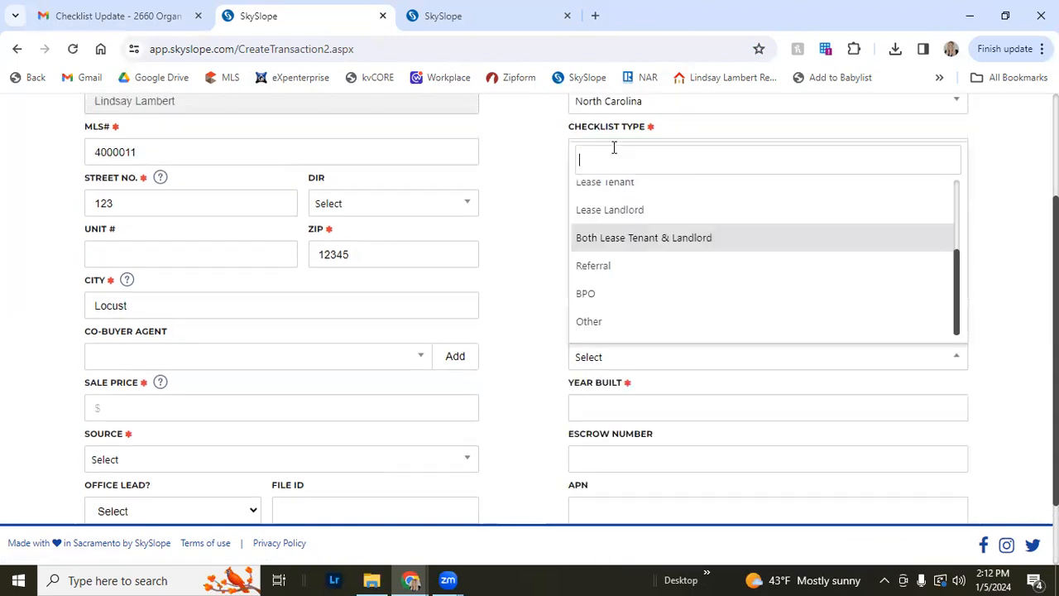
{"action": "left_click", "coordinate": [995, 387]}
{"action": "left_click", "coordinate": [667, 367]}
{"action": "scroll", "coordinate": [641, 302], "scroll_direction": "down", "scroll_amount": 1}
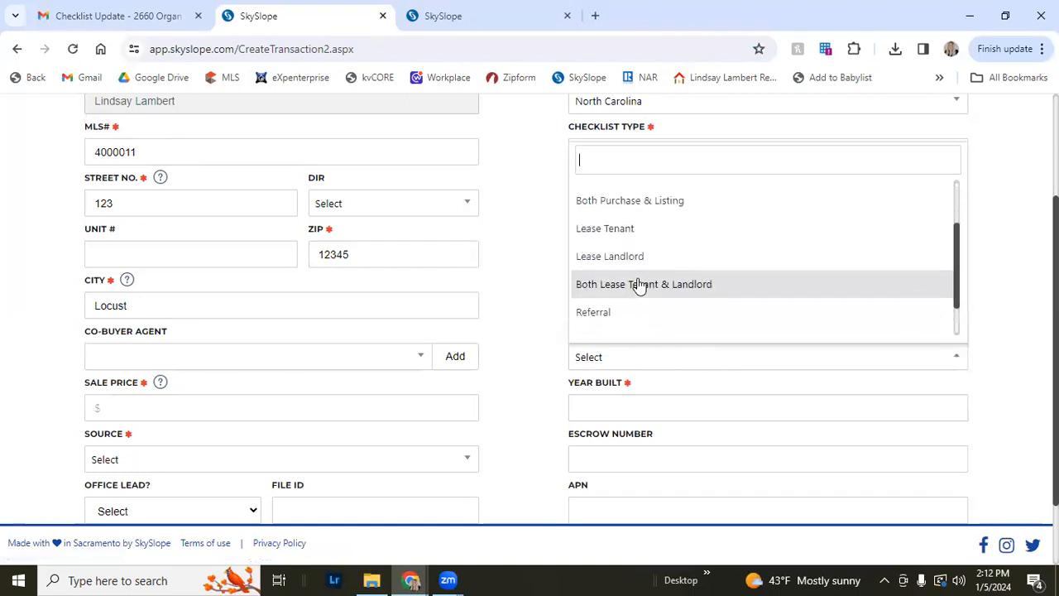
{"action": "scroll", "coordinate": [635, 287], "scroll_direction": "down", "scroll_amount": 1}
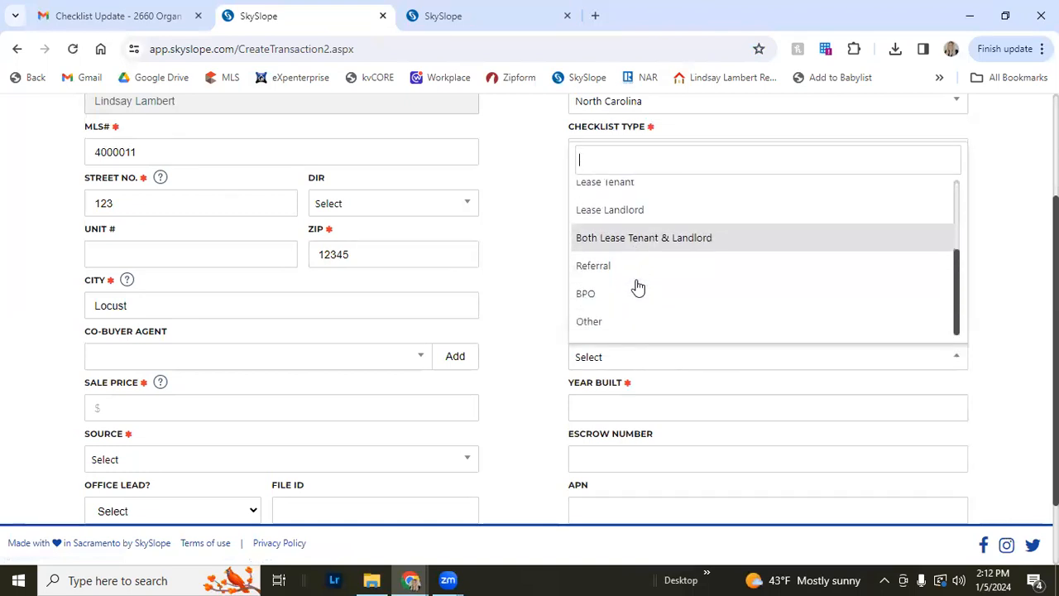
{"action": "scroll", "coordinate": [637, 286], "scroll_direction": "up", "scroll_amount": 2}
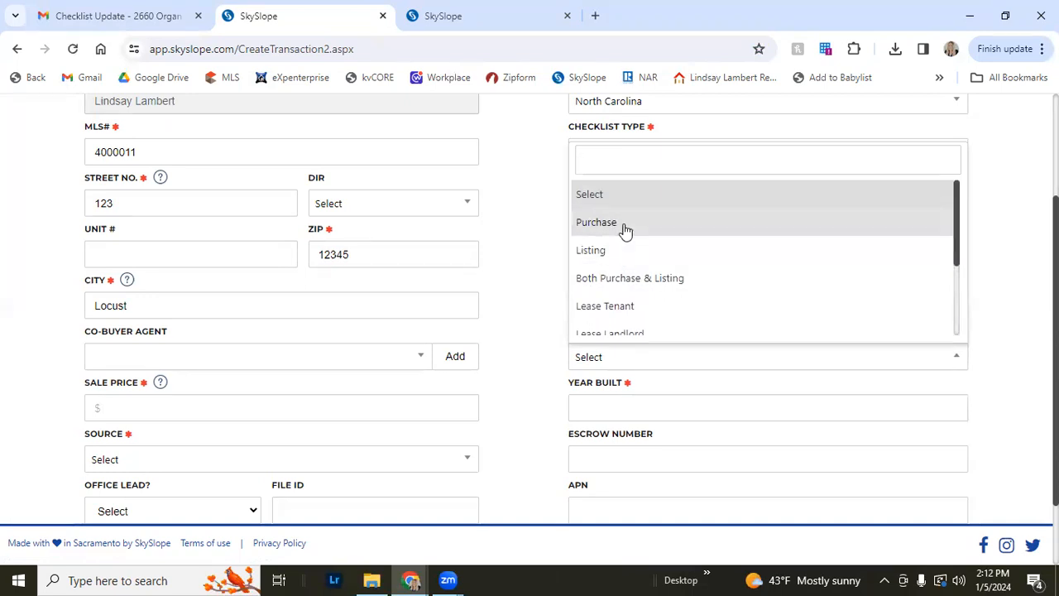
{"action": "left_click", "coordinate": [623, 226]}
{"action": "scroll", "coordinate": [985, 337], "scroll_direction": "up", "scroll_amount": 2}
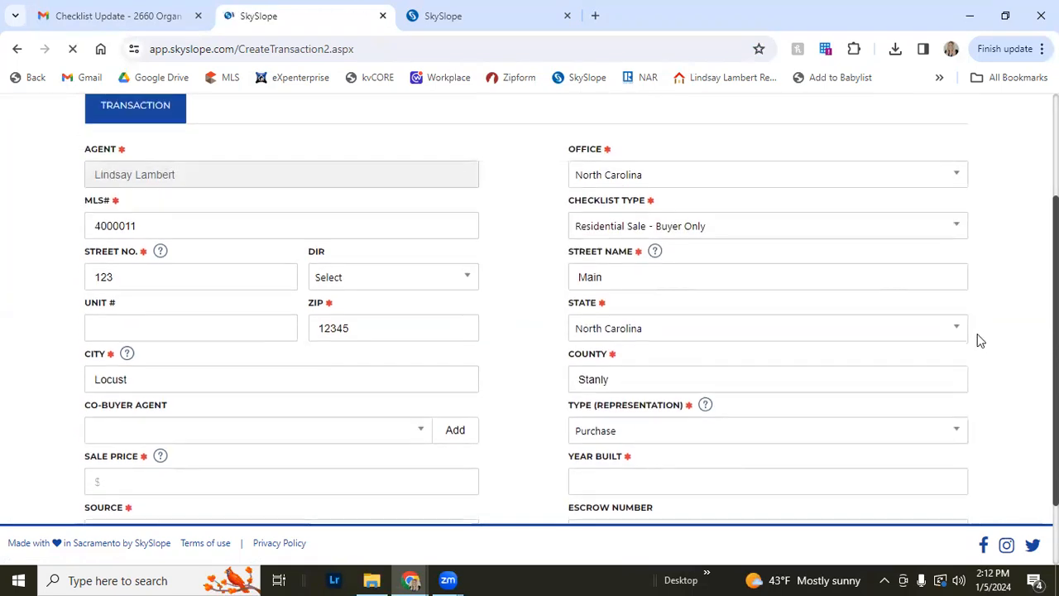
Add a co-buyer agent by searching the agent's name and saving the NC - Teams Office match
{"action": "scroll", "coordinate": [697, 389], "scroll_direction": "down", "scroll_amount": 2}
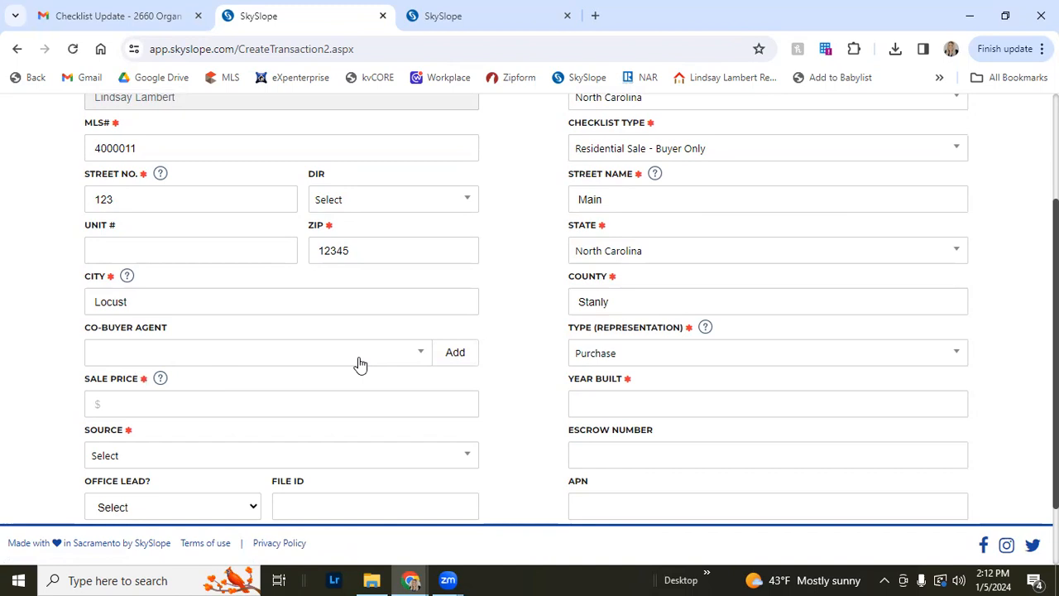
{"action": "left_click", "coordinate": [454, 356]}
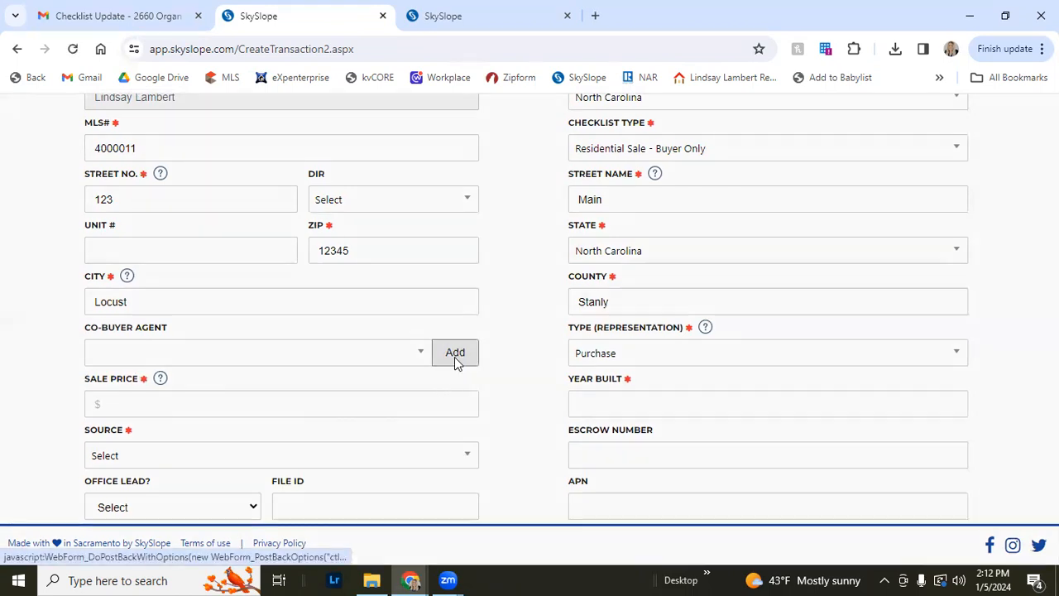
{"action": "left_click", "coordinate": [444, 330]}
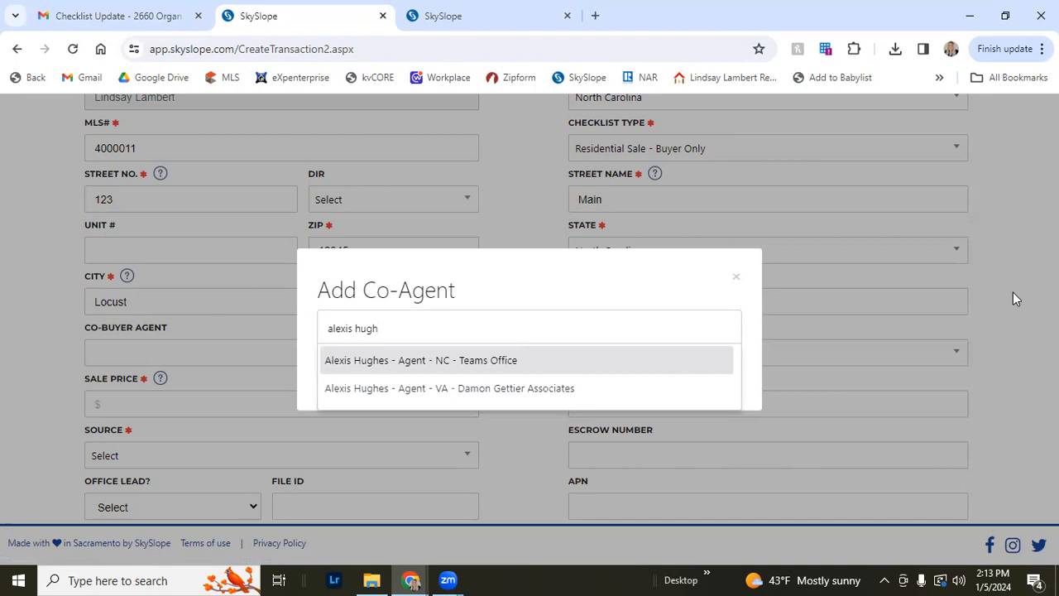
{"action": "left_click", "coordinate": [429, 362]}
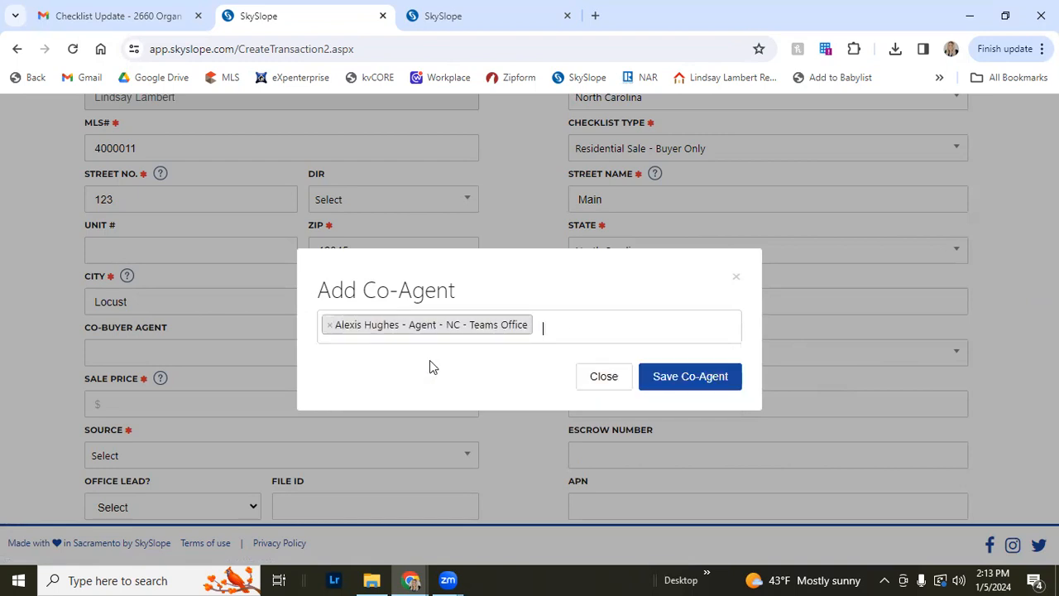
{"action": "left_click", "coordinate": [694, 377]}
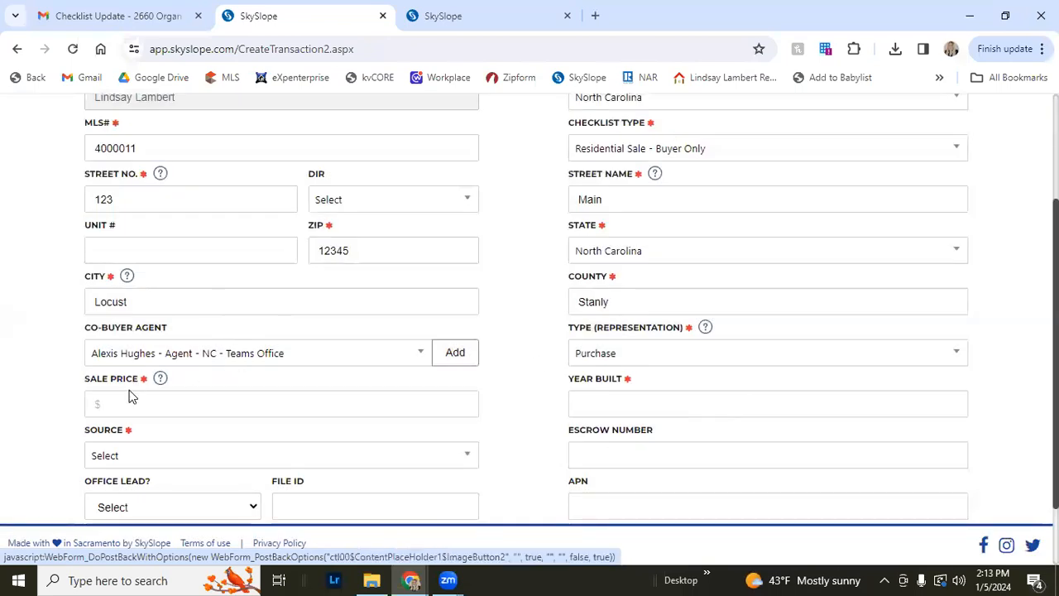
Enter a sale price of $305,000 and year built 2001
{"action": "left_click", "coordinate": [130, 397]}
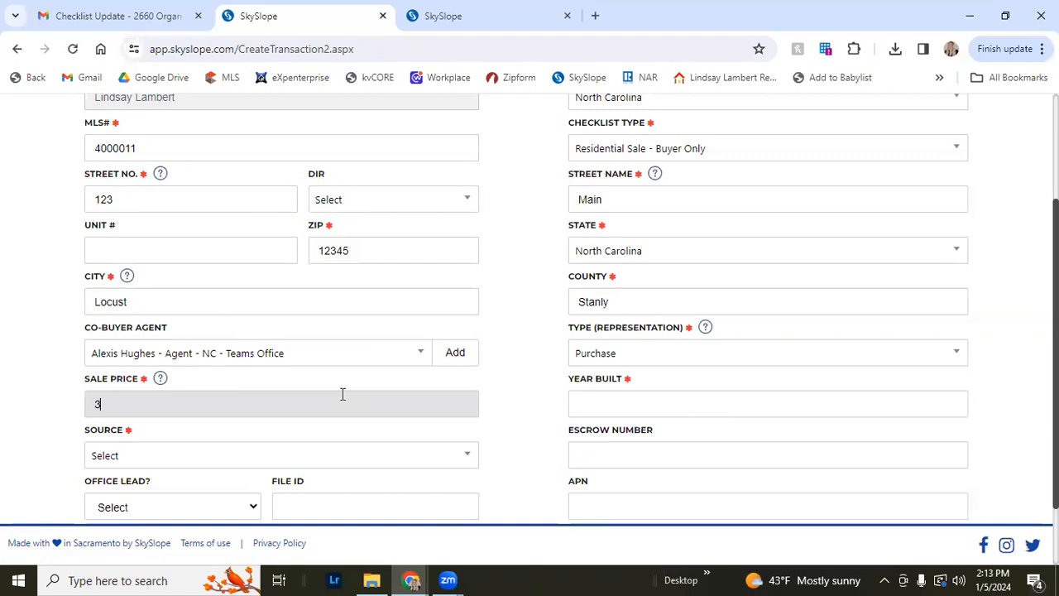
{"action": "type", "text": "05,000"}
{"action": "key", "text": "Tab"}
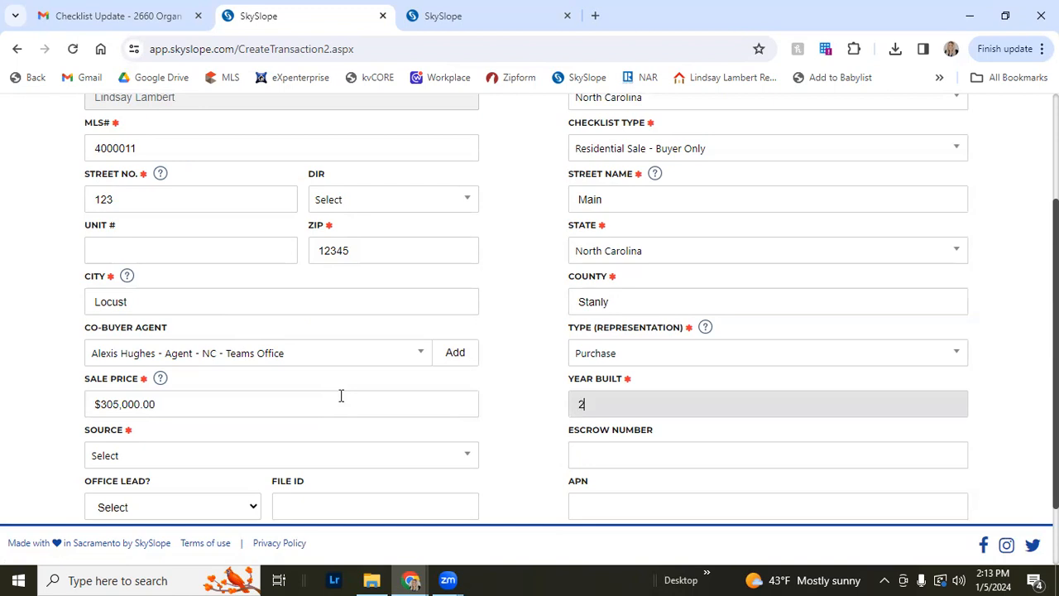
{"action": "type", "text": "2001"}
{"action": "key", "text": "Tab"}
Set the source to Call Capture after browsing the source options
{"action": "scroll", "coordinate": [4, 471], "scroll_direction": "down", "scroll_amount": 1}
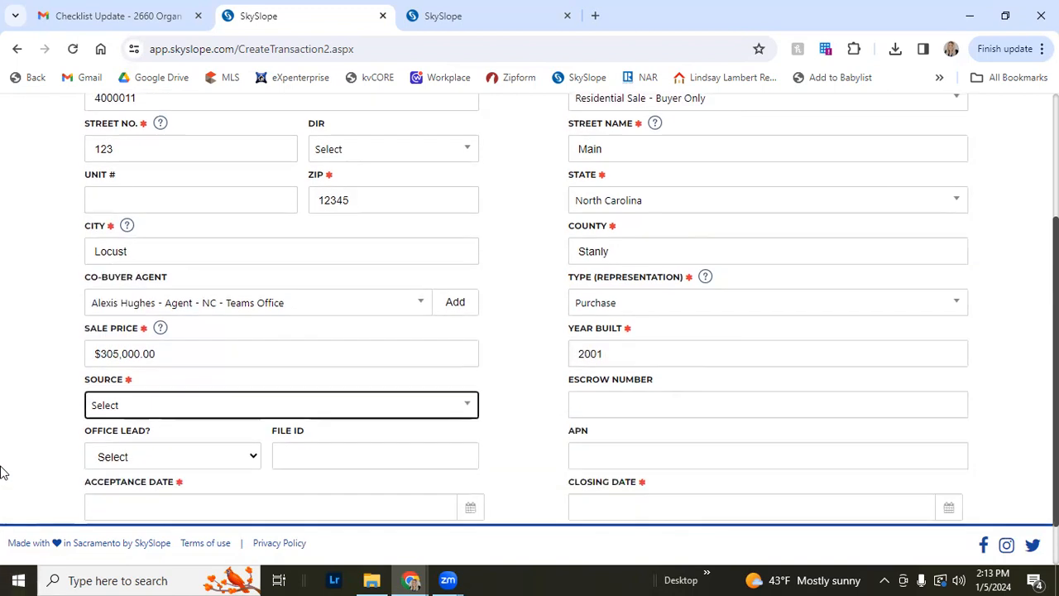
{"action": "left_click", "coordinate": [190, 383]}
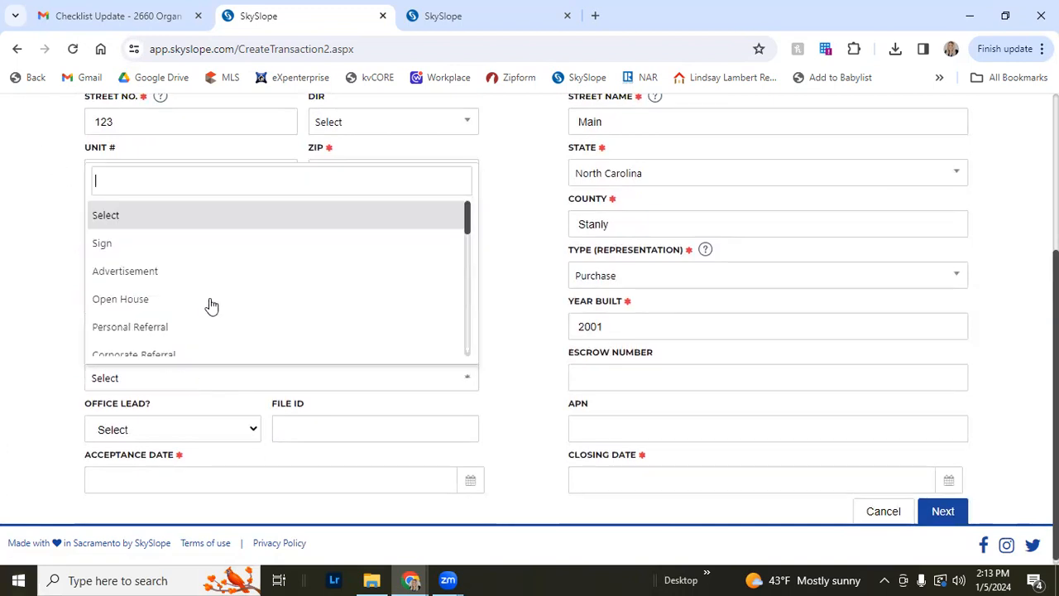
{"action": "scroll", "coordinate": [320, 276], "scroll_direction": "down", "scroll_amount": 5}
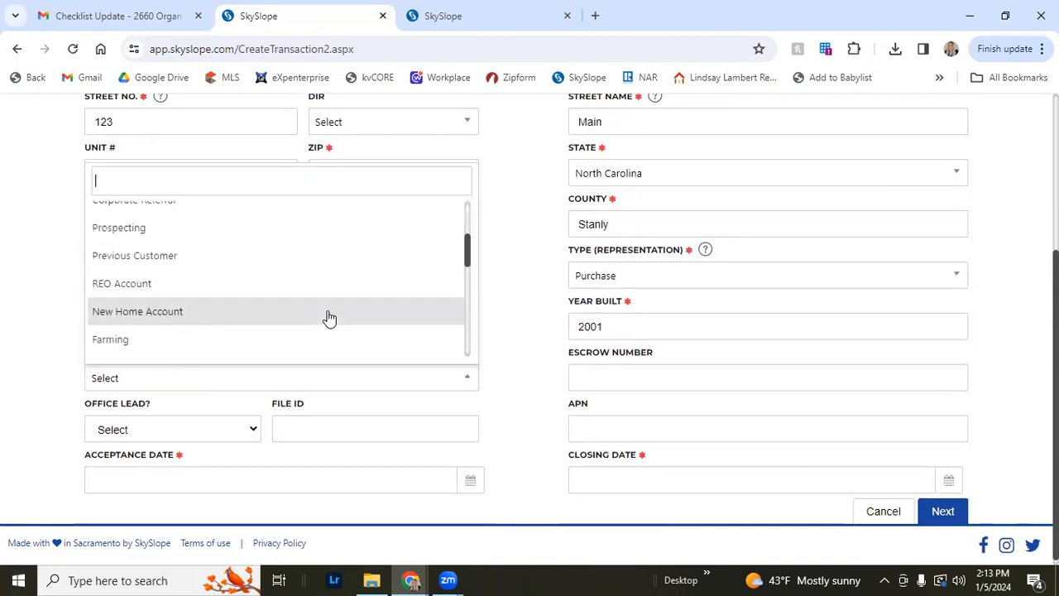
{"action": "scroll", "coordinate": [330, 334], "scroll_direction": "down", "scroll_amount": 3}
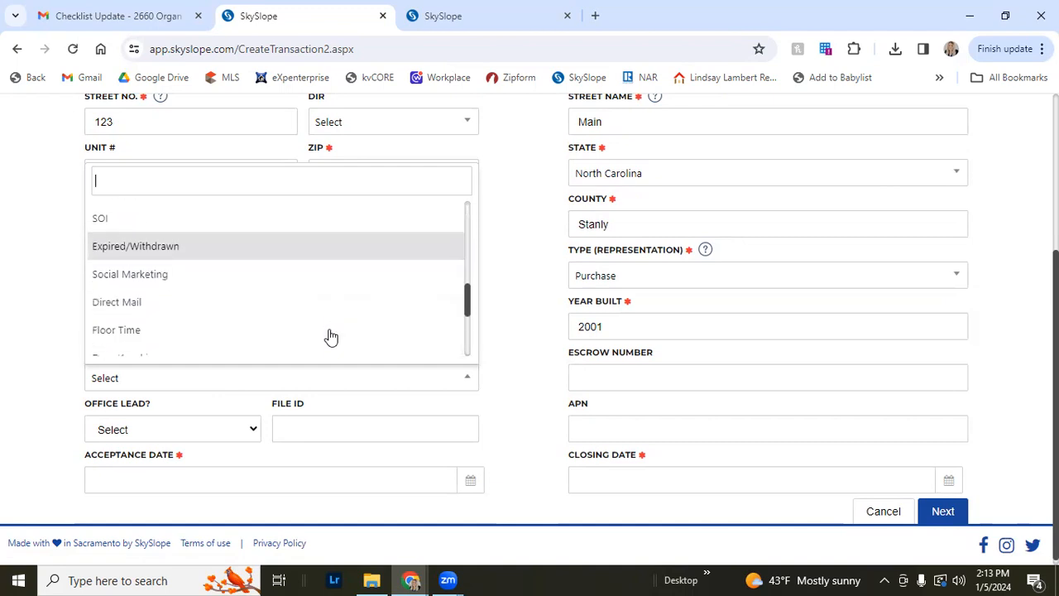
{"action": "scroll", "coordinate": [331, 281], "scroll_direction": "up", "scroll_amount": 8}
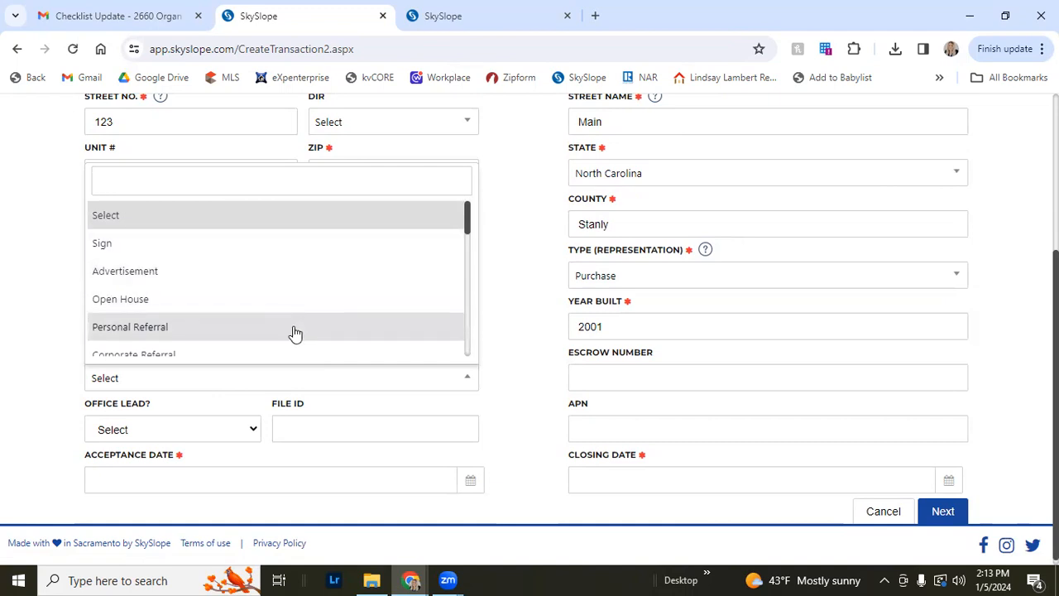
{"action": "scroll", "coordinate": [292, 332], "scroll_direction": "down", "scroll_amount": 3}
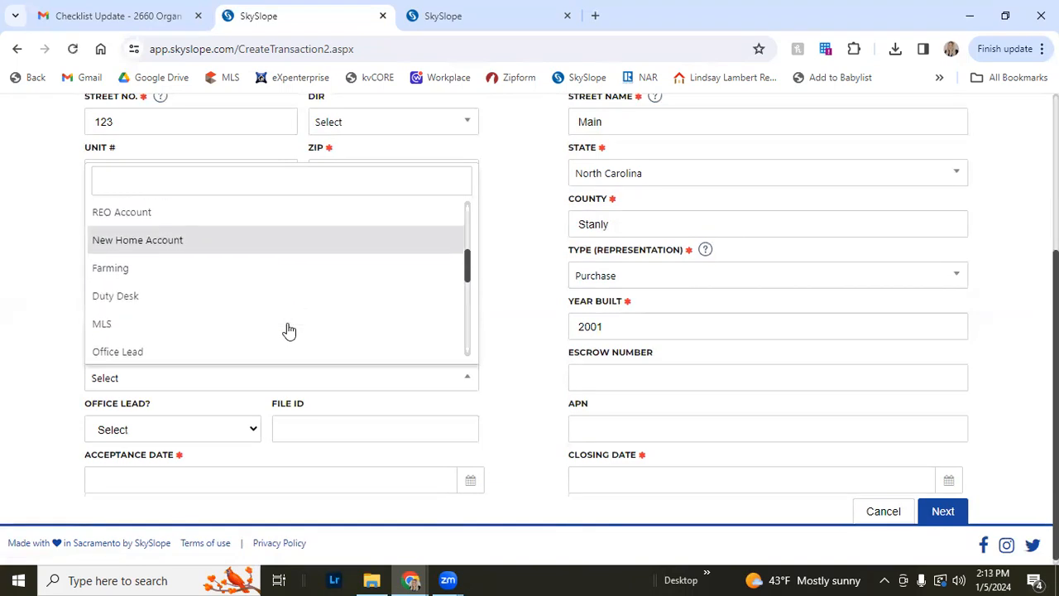
{"action": "scroll", "coordinate": [289, 331], "scroll_direction": "down", "scroll_amount": 1}
{"action": "scroll", "coordinate": [280, 296], "scroll_direction": "down", "scroll_amount": 5}
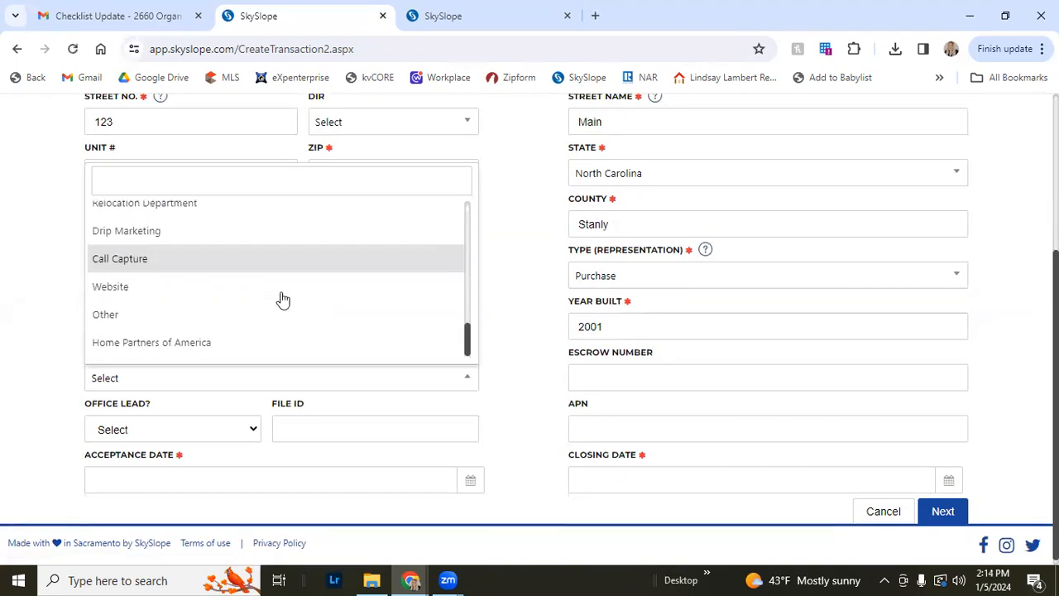
{"action": "scroll", "coordinate": [263, 293], "scroll_direction": "down", "scroll_amount": 1}
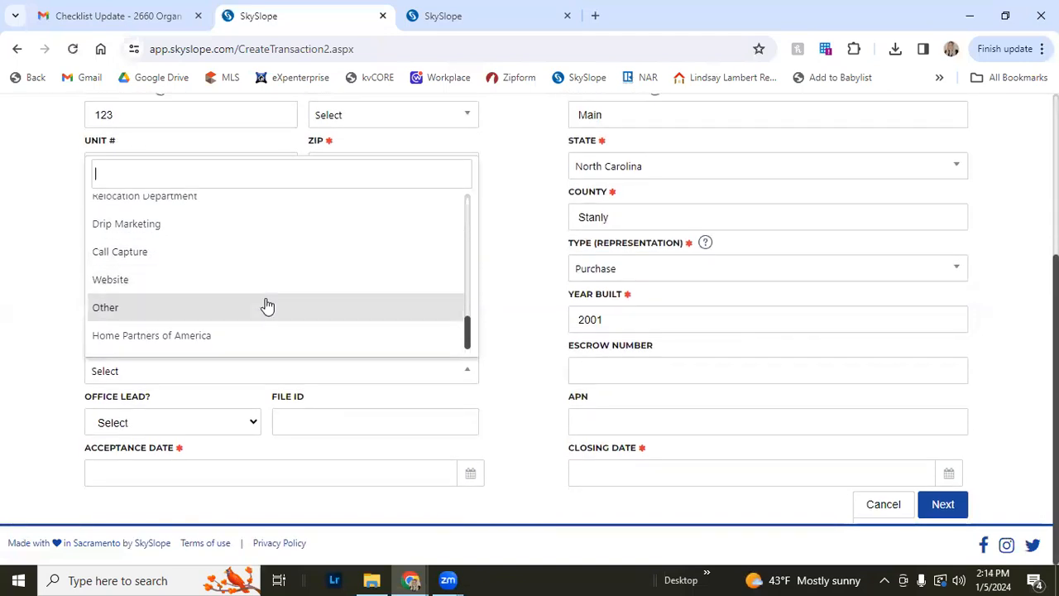
{"action": "scroll", "coordinate": [267, 305], "scroll_direction": "up", "scroll_amount": 4}
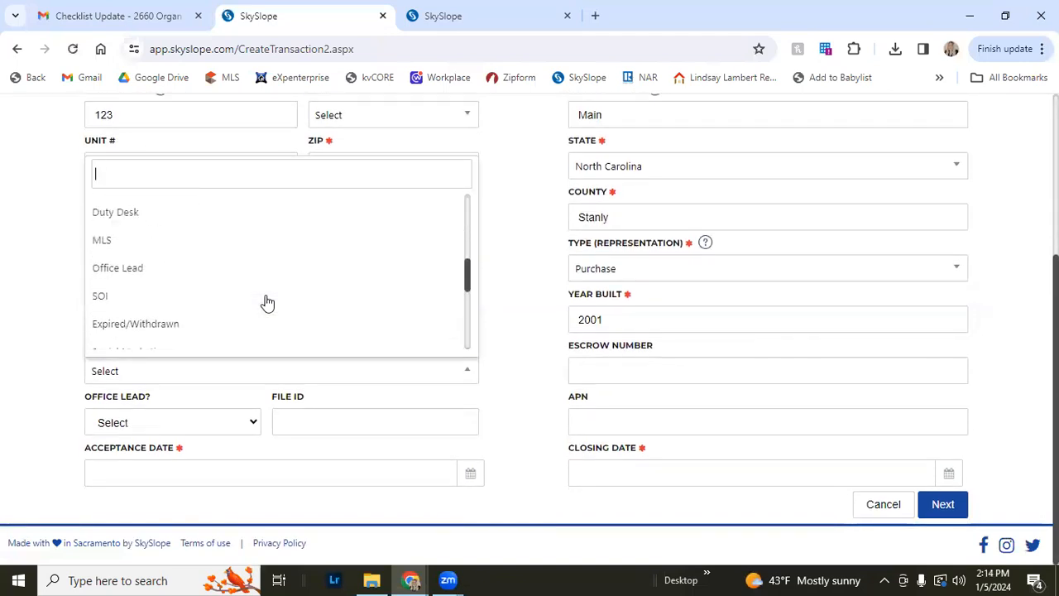
{"action": "scroll", "coordinate": [267, 304], "scroll_direction": "up", "scroll_amount": 4}
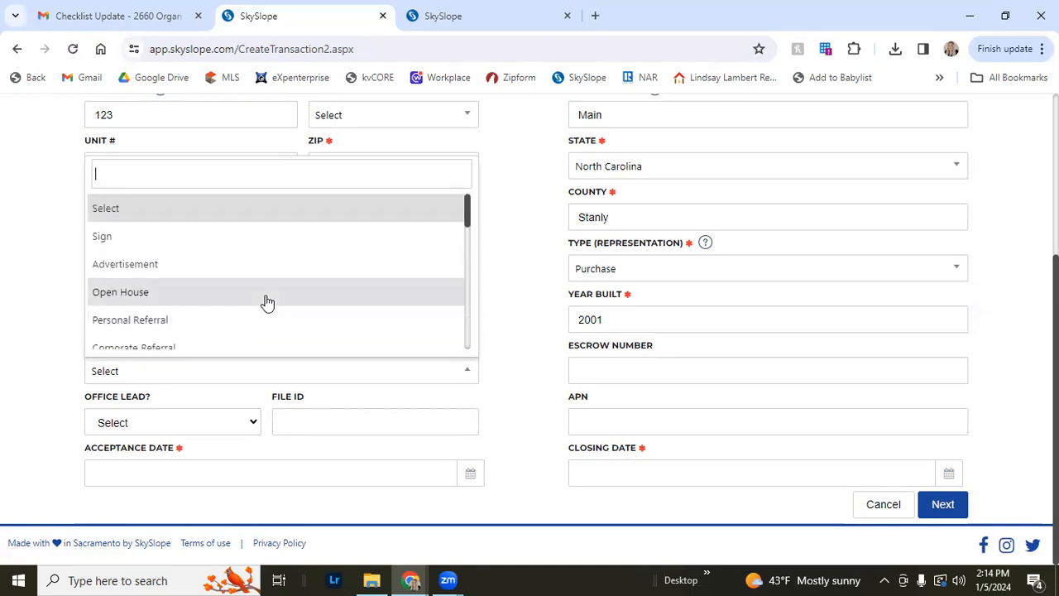
{"action": "scroll", "coordinate": [256, 281], "scroll_direction": "down", "scroll_amount": 1}
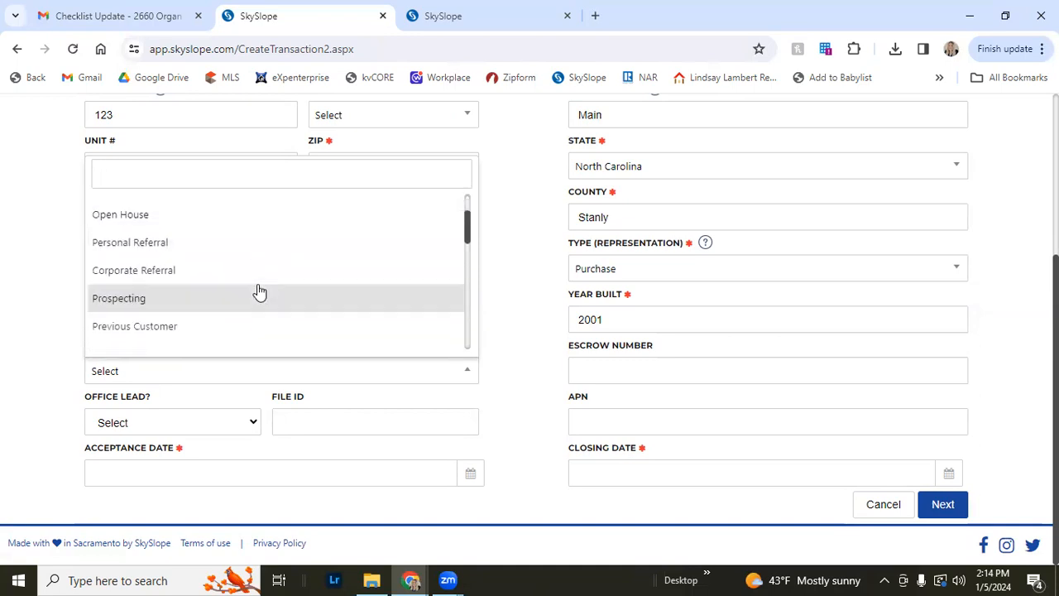
{"action": "scroll", "coordinate": [259, 291], "scroll_direction": "down", "scroll_amount": 1}
{"action": "scroll", "coordinate": [259, 291], "scroll_direction": "down", "scroll_amount": 1}
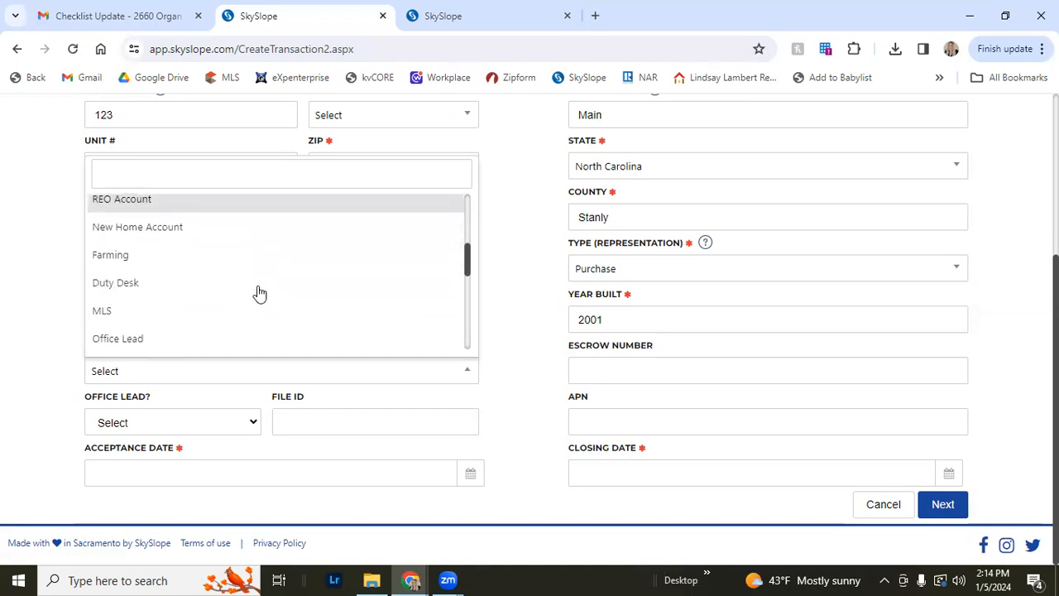
{"action": "scroll", "coordinate": [259, 291], "scroll_direction": "down", "scroll_amount": 1}
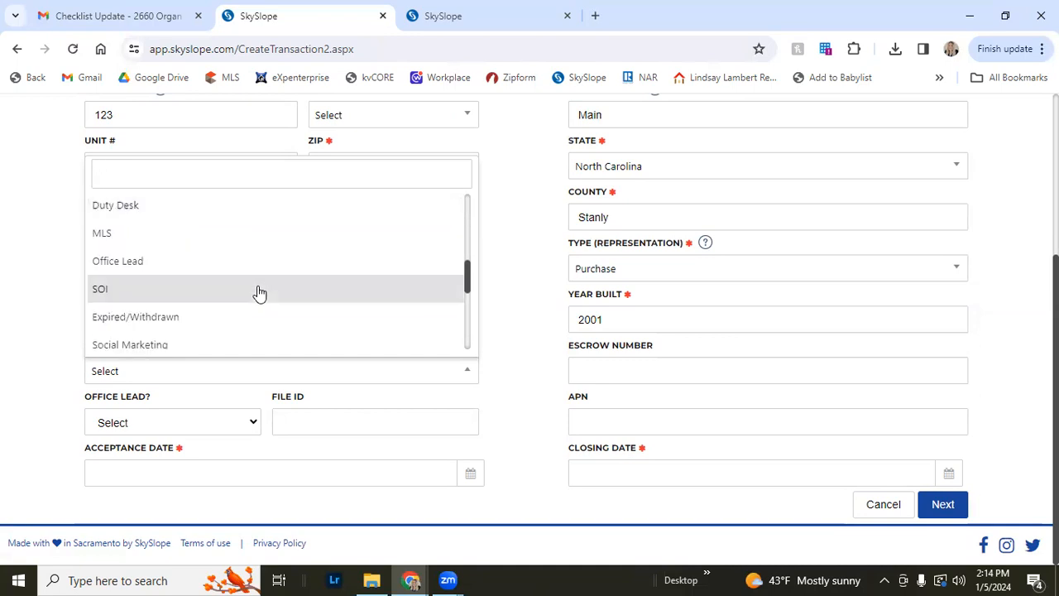
{"action": "scroll", "coordinate": [259, 292], "scroll_direction": "down", "scroll_amount": 3}
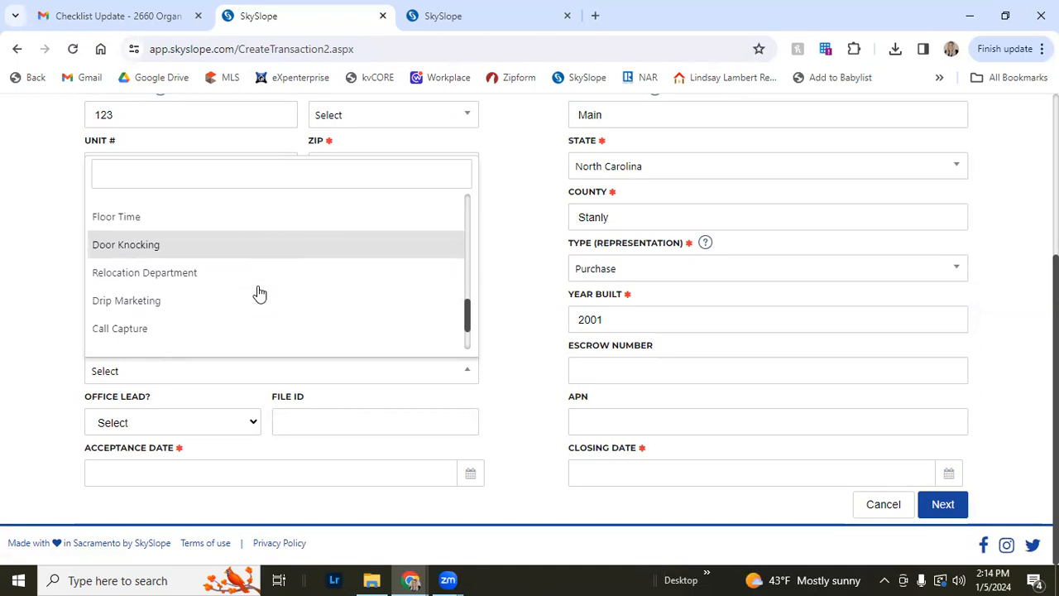
{"action": "scroll", "coordinate": [257, 293], "scroll_direction": "down", "scroll_amount": 1}
{"action": "scroll", "coordinate": [257, 295], "scroll_direction": "up", "scroll_amount": 1}
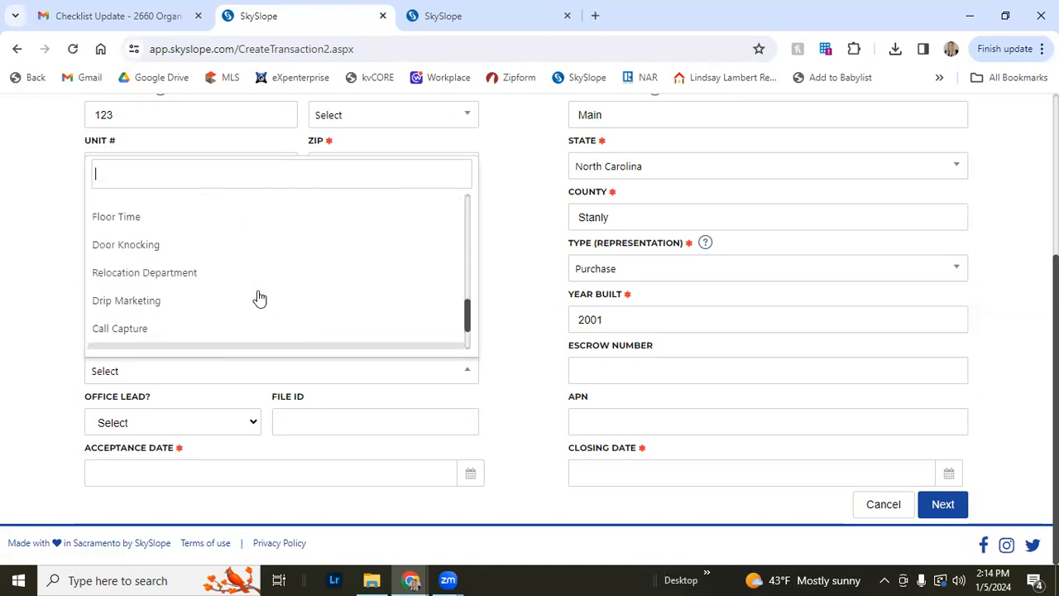
{"action": "scroll", "coordinate": [258, 298], "scroll_direction": "down", "scroll_amount": 1}
{"action": "left_click", "coordinate": [191, 252]}
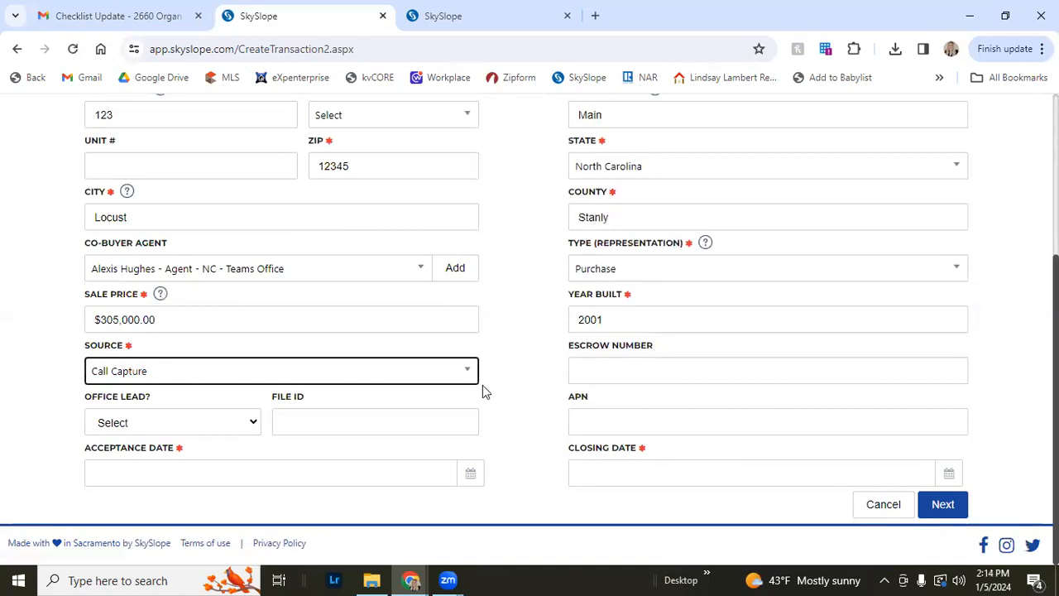
{"action": "left_click", "coordinate": [502, 378]}
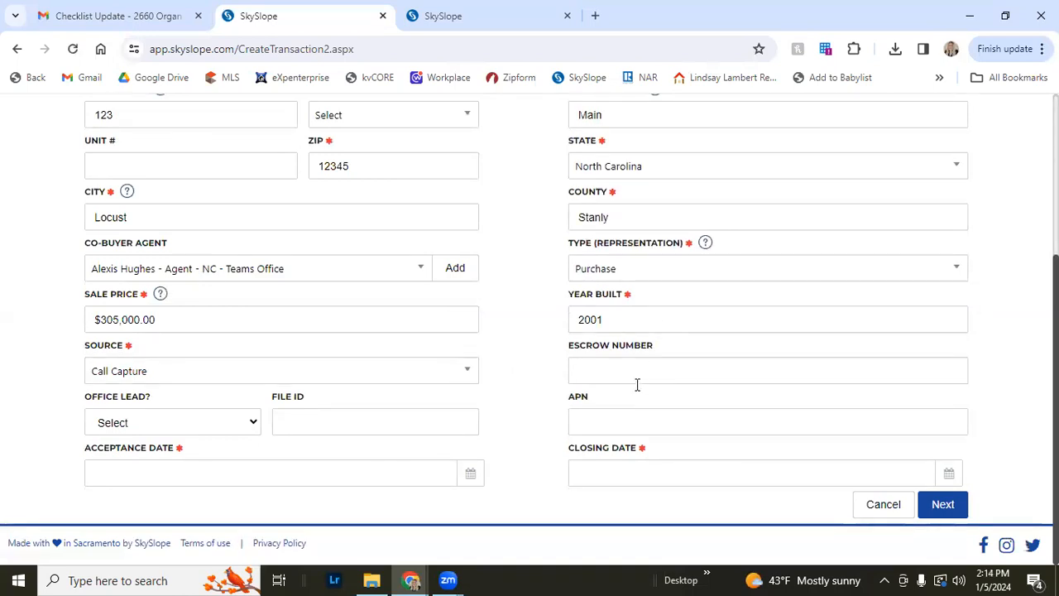
Set Office Lead to No
{"action": "left_click", "coordinate": [192, 428]}
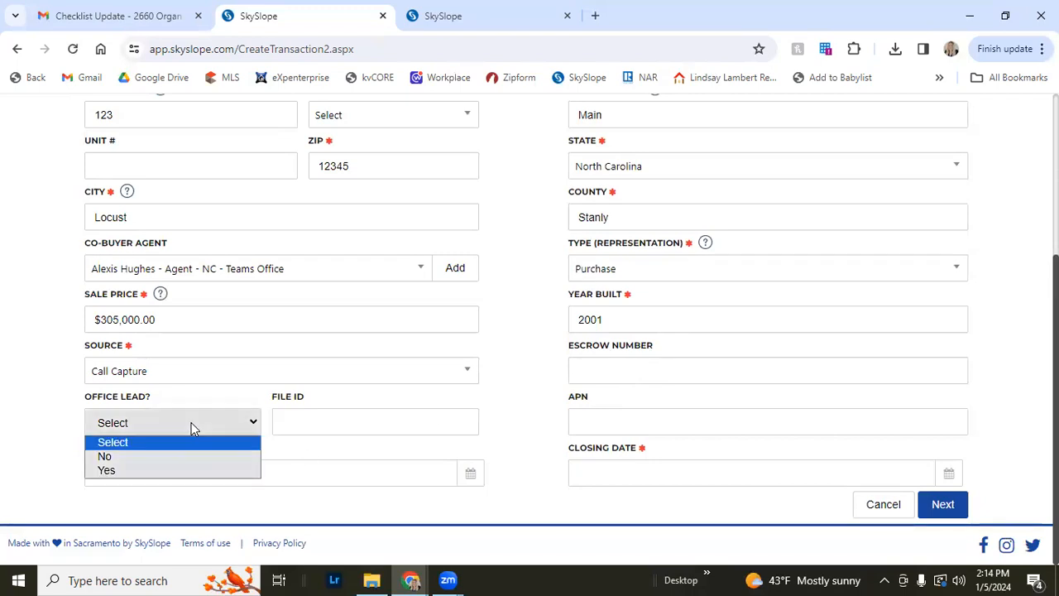
{"action": "left_click", "coordinate": [202, 457]}
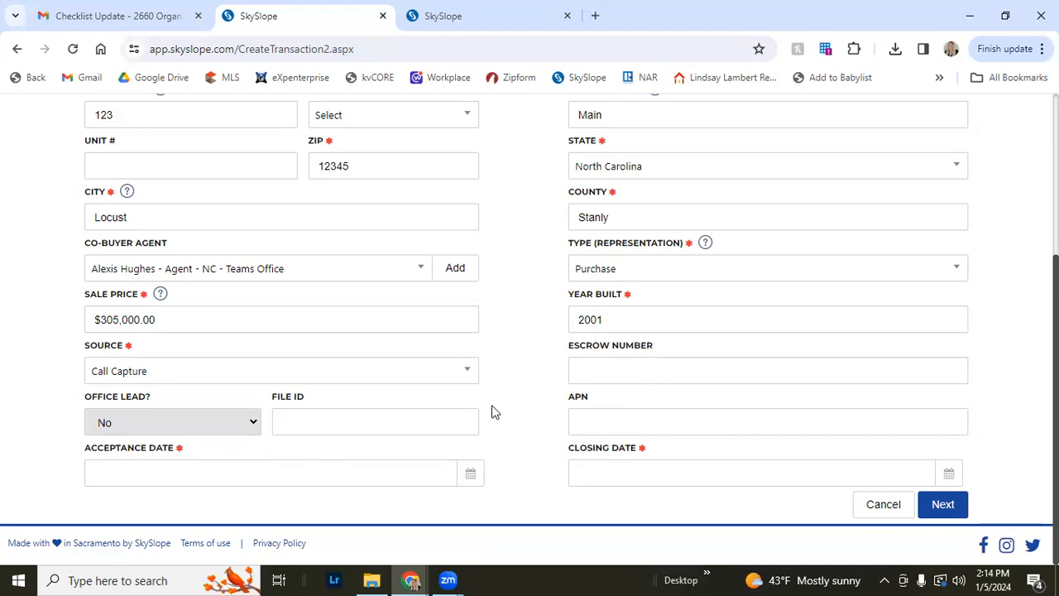
Set the acceptance date to 01/02/2024 and the closing date to 02/09/2024, then continue to the contacts page and dismiss the announcement
{"action": "left_click", "coordinate": [303, 481]}
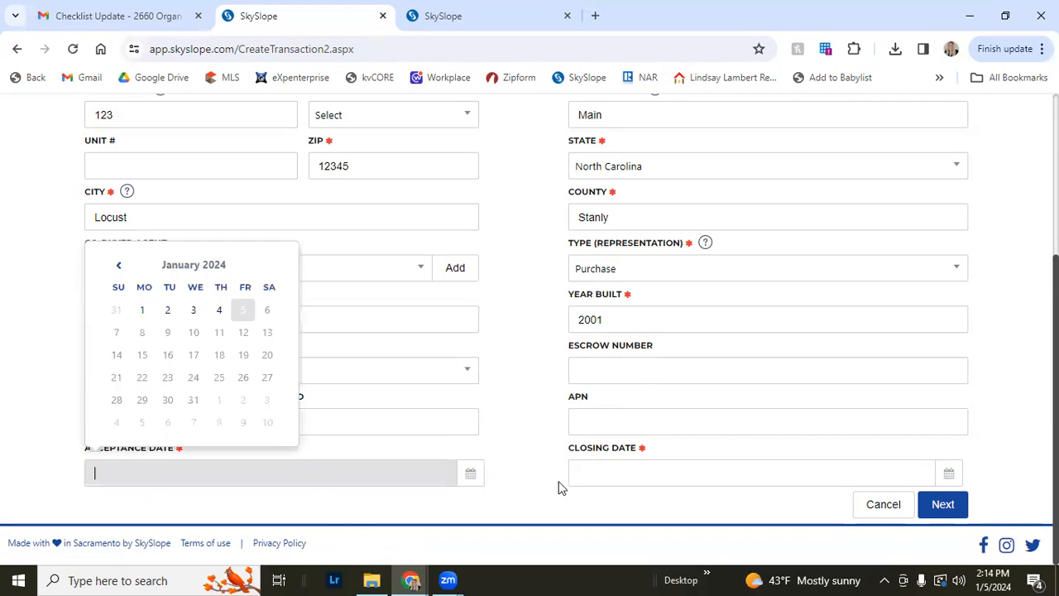
{"action": "left_click", "coordinate": [168, 310]}
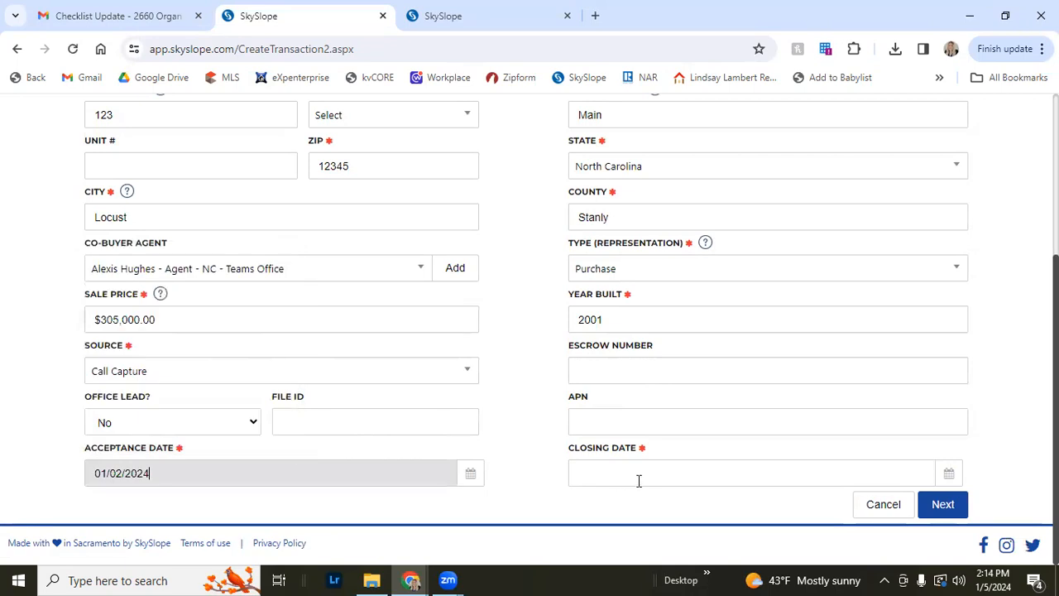
{"action": "left_click", "coordinate": [639, 478]}
{"action": "left_click", "coordinate": [752, 265]}
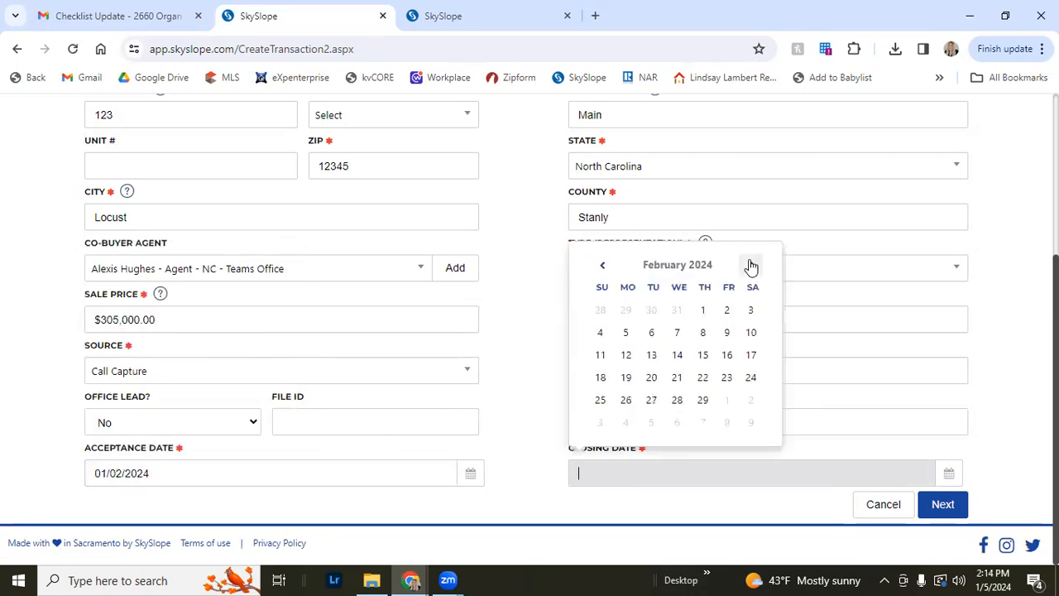
{"action": "left_click", "coordinate": [726, 334]}
{"action": "left_click", "coordinate": [940, 506]}
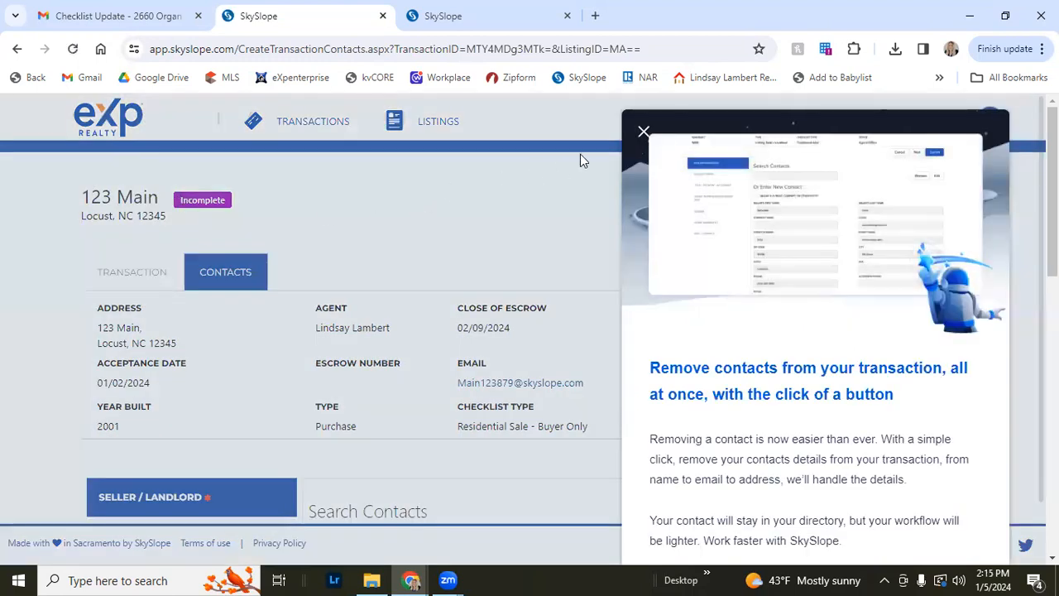
{"action": "left_click", "coordinate": [644, 132]}
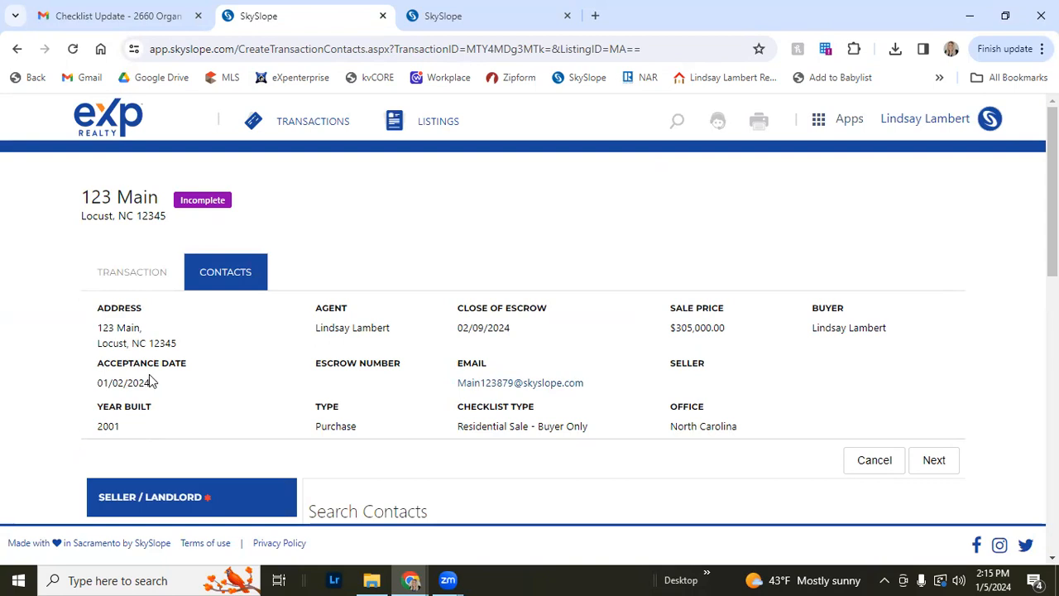
Review the transaction summary and the list of contact roles on the contacts page
{"action": "scroll", "coordinate": [154, 377], "scroll_direction": "down", "scroll_amount": 3}
{"action": "scroll", "coordinate": [158, 377], "scroll_direction": "down", "scroll_amount": 1}
{"action": "scroll", "coordinate": [160, 379], "scroll_direction": "up", "scroll_amount": 2}
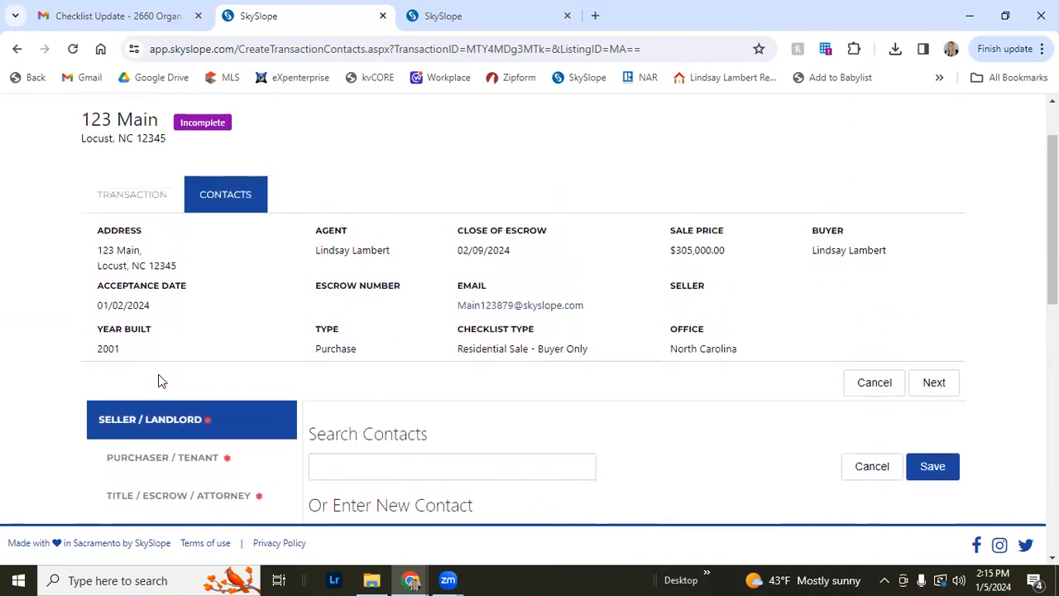
{"action": "scroll", "coordinate": [162, 381], "scroll_direction": "up", "scroll_amount": 2}
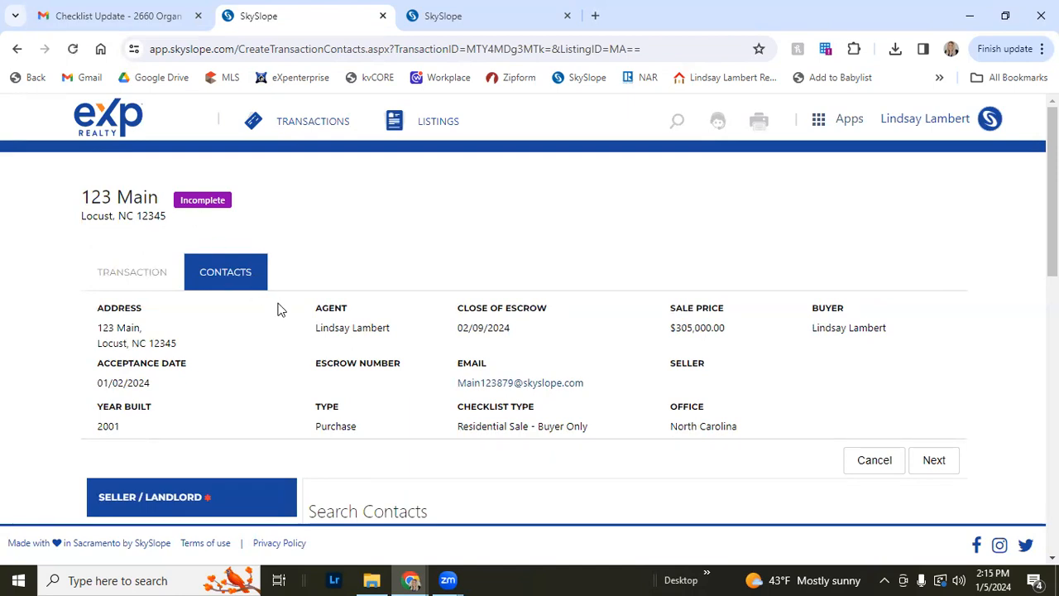
{"action": "scroll", "coordinate": [329, 340], "scroll_direction": "down", "scroll_amount": 5}
{"action": "scroll", "coordinate": [475, 319], "scroll_direction": "down", "scroll_amount": 2}
{"action": "scroll", "coordinate": [402, 406], "scroll_direction": "up", "scroll_amount": 3}
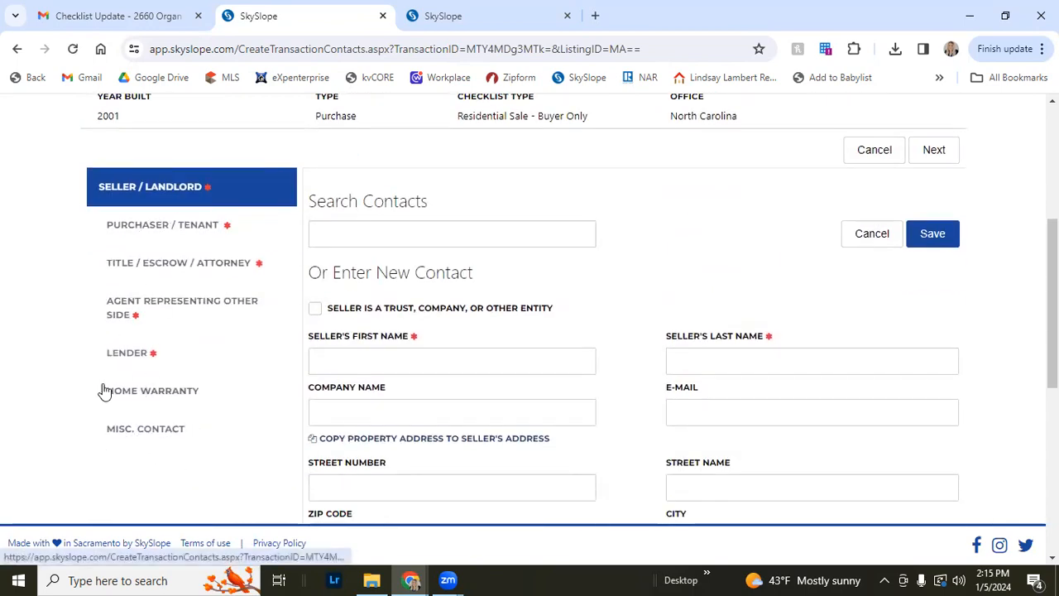
{"action": "scroll", "coordinate": [102, 381], "scroll_direction": "up", "scroll_amount": 3}
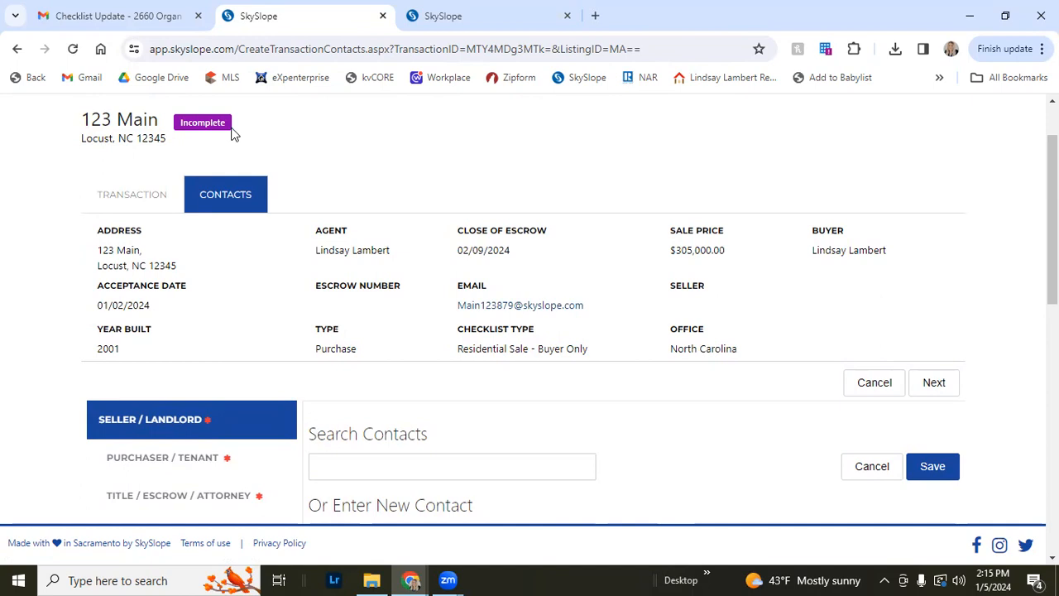
{"action": "scroll", "coordinate": [220, 206], "scroll_direction": "down", "scroll_amount": 3}
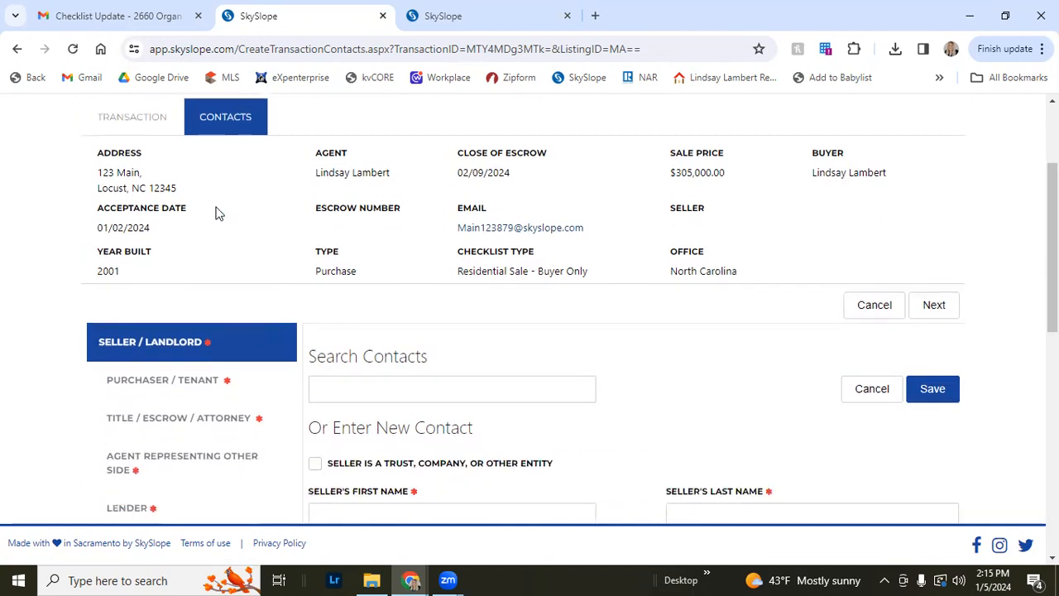
{"action": "scroll", "coordinate": [215, 212], "scroll_direction": "down", "scroll_amount": 1}
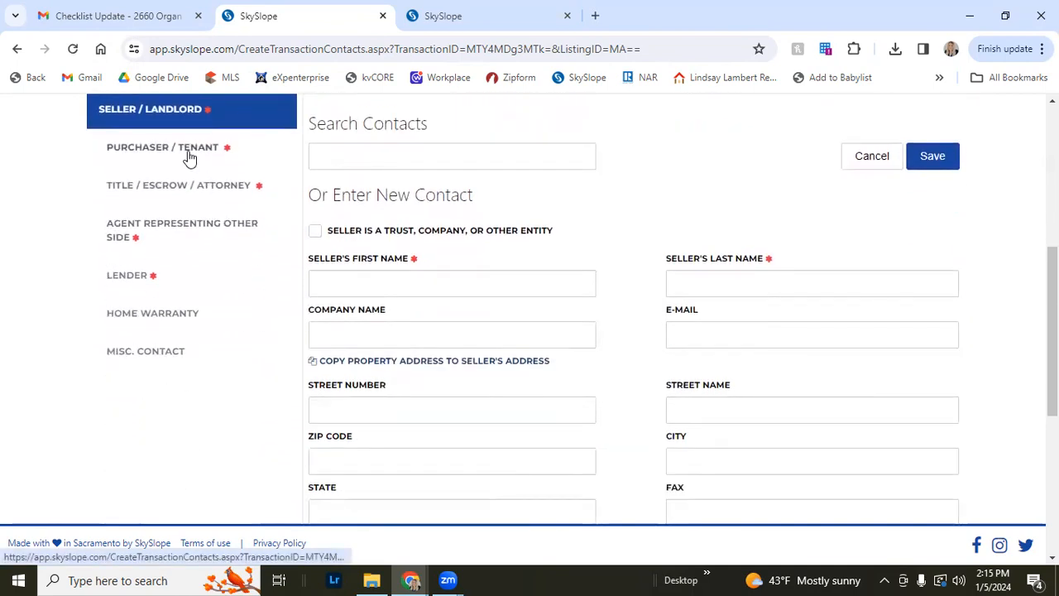
Enter the seller's first and last name as a new contact and save the seller contact
{"action": "left_click", "coordinate": [431, 288]}
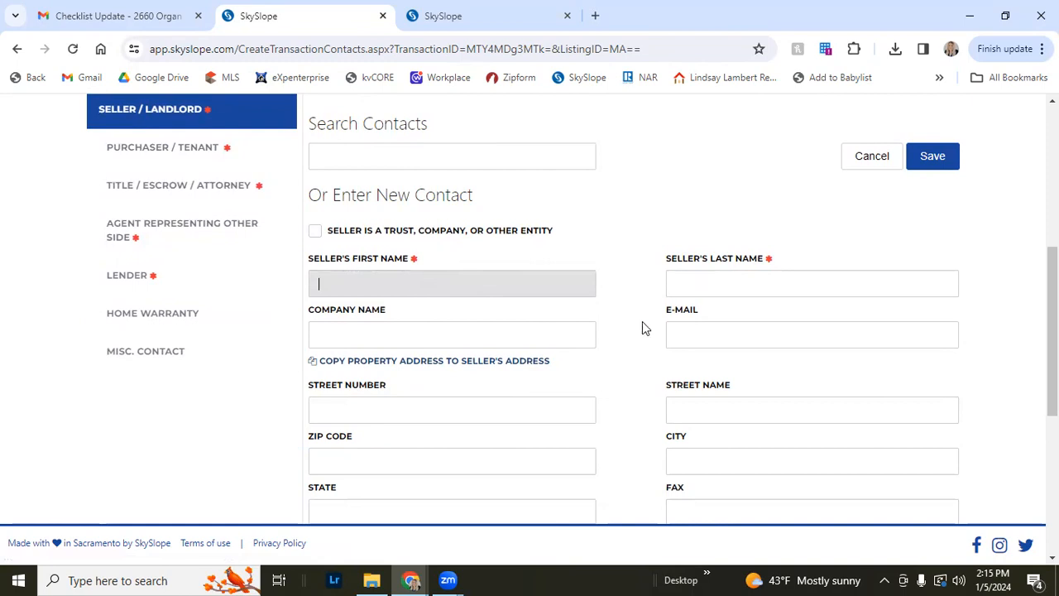
{"action": "scroll", "coordinate": [645, 328], "scroll_direction": "down", "scroll_amount": 2}
{"action": "scroll", "coordinate": [600, 379], "scroll_direction": "up", "scroll_amount": 2}
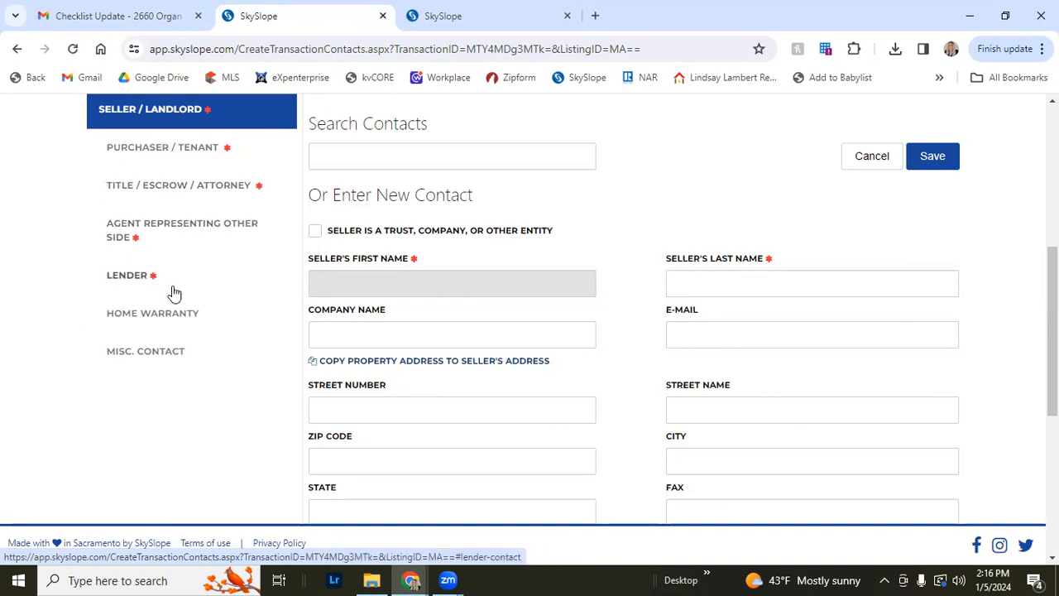
{"action": "left_click", "coordinate": [378, 283]}
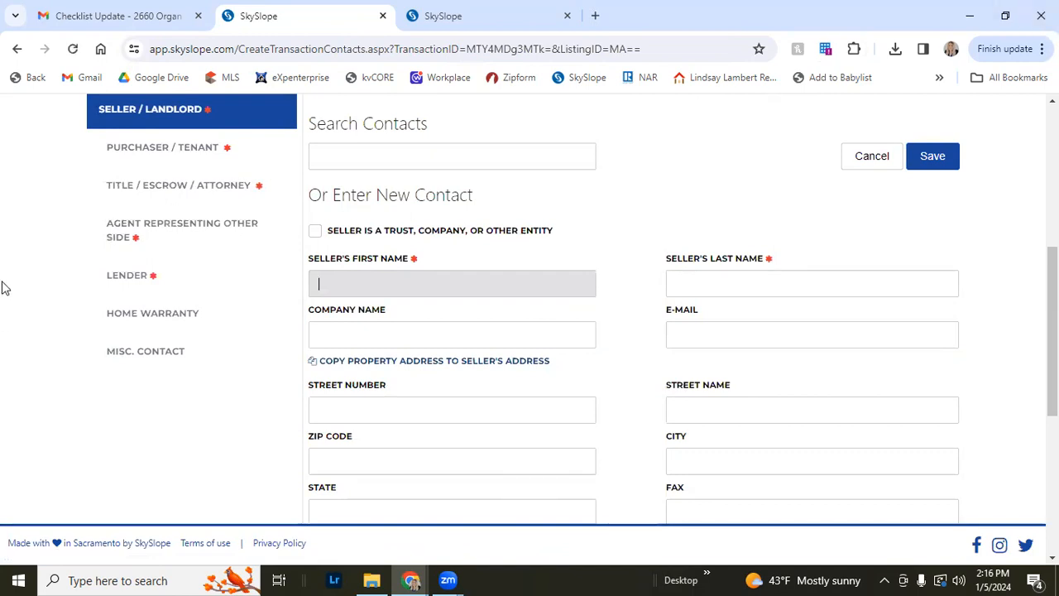
{"action": "type", "text": "s"}
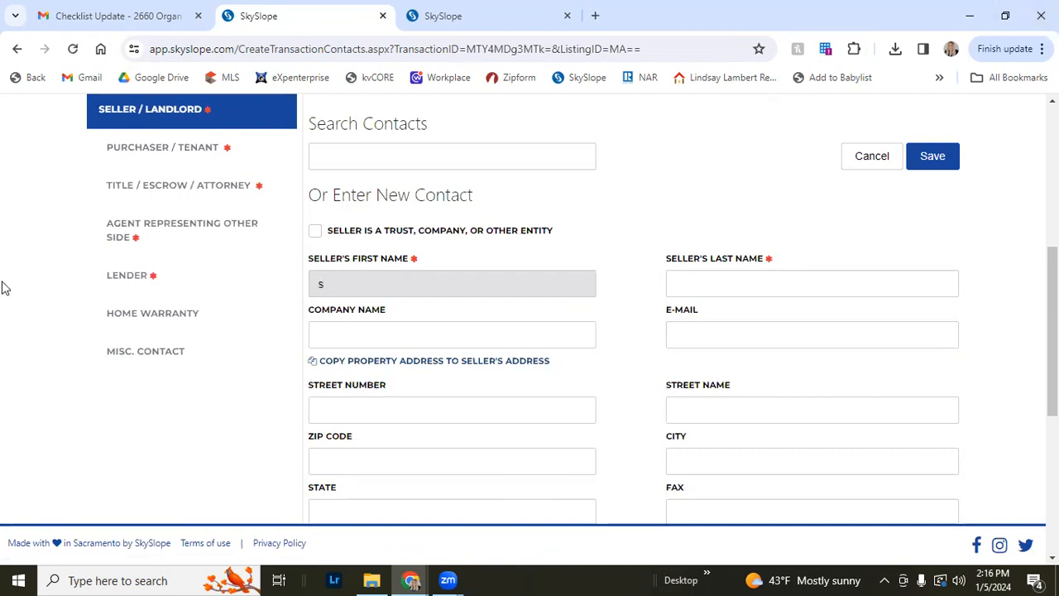
{"action": "type", "text": "eller"}
{"action": "key", "text": "Tab"}
{"action": "type", "text": "Bob"}
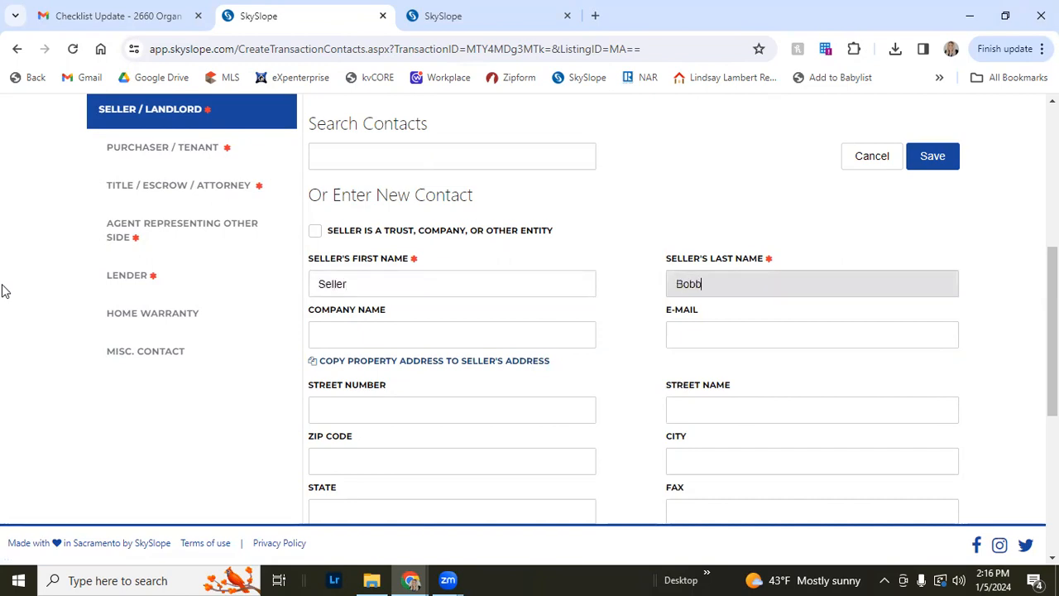
{"action": "scroll", "coordinate": [33, 537], "scroll_direction": "down", "scroll_amount": 1}
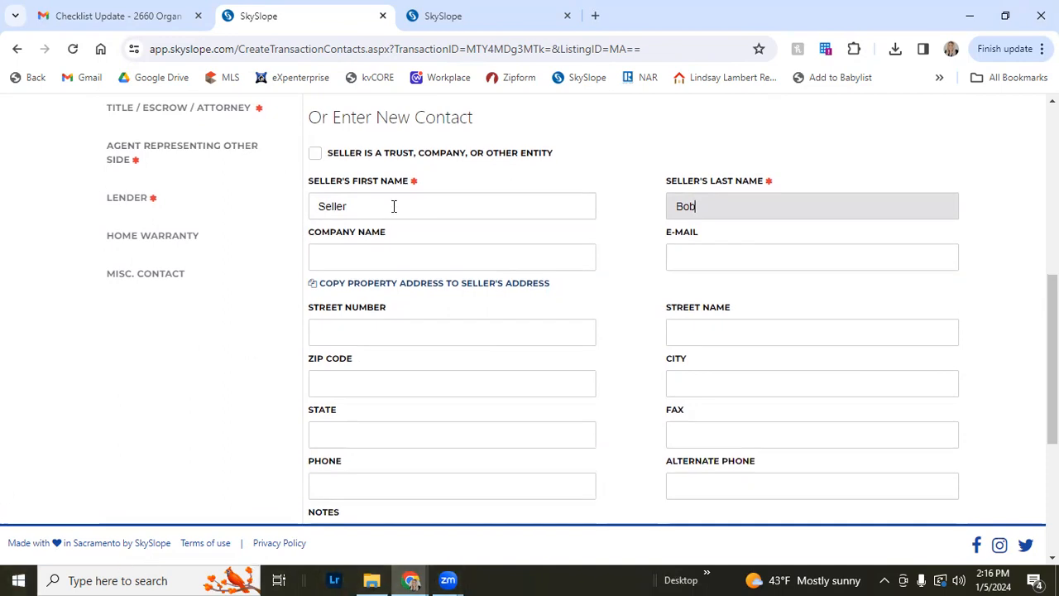
{"action": "scroll", "coordinate": [426, 203], "scroll_direction": "down", "scroll_amount": 2}
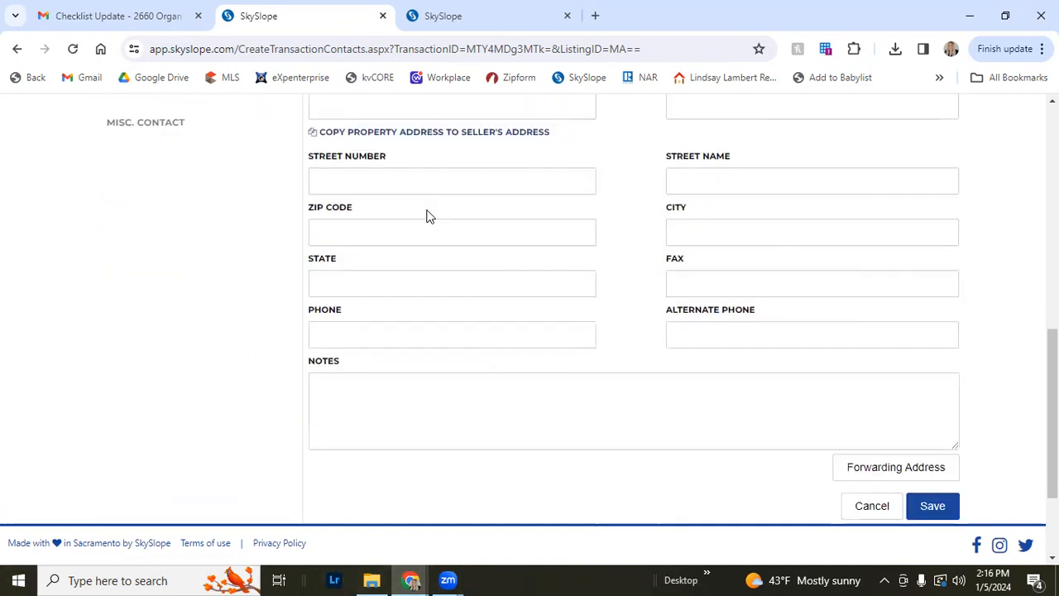
{"action": "scroll", "coordinate": [451, 240], "scroll_direction": "up", "scroll_amount": 1}
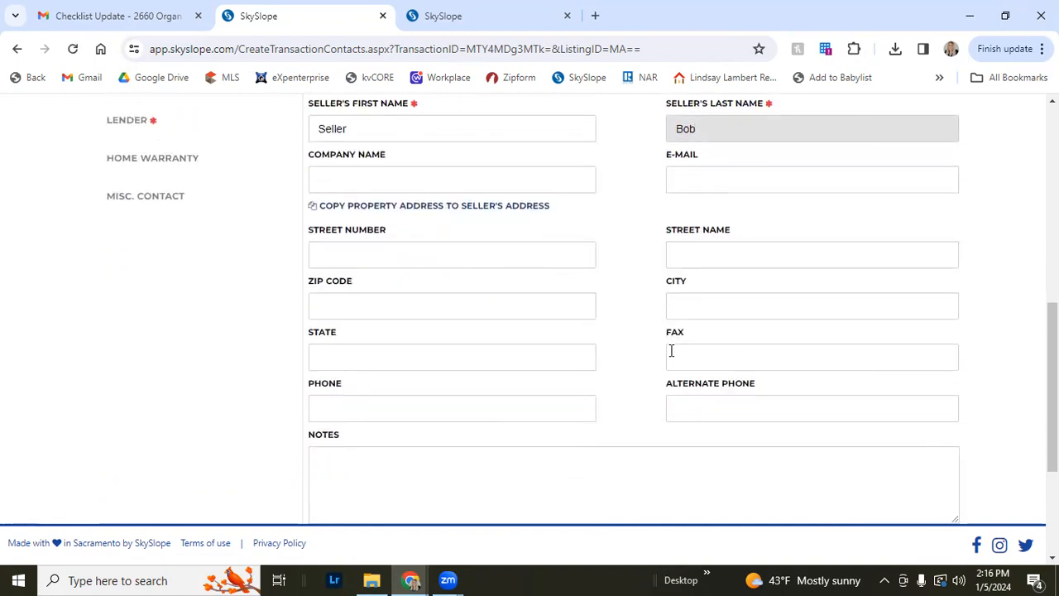
{"action": "scroll", "coordinate": [628, 381], "scroll_direction": "down", "scroll_amount": 1}
{"action": "left_click", "coordinate": [921, 503]}
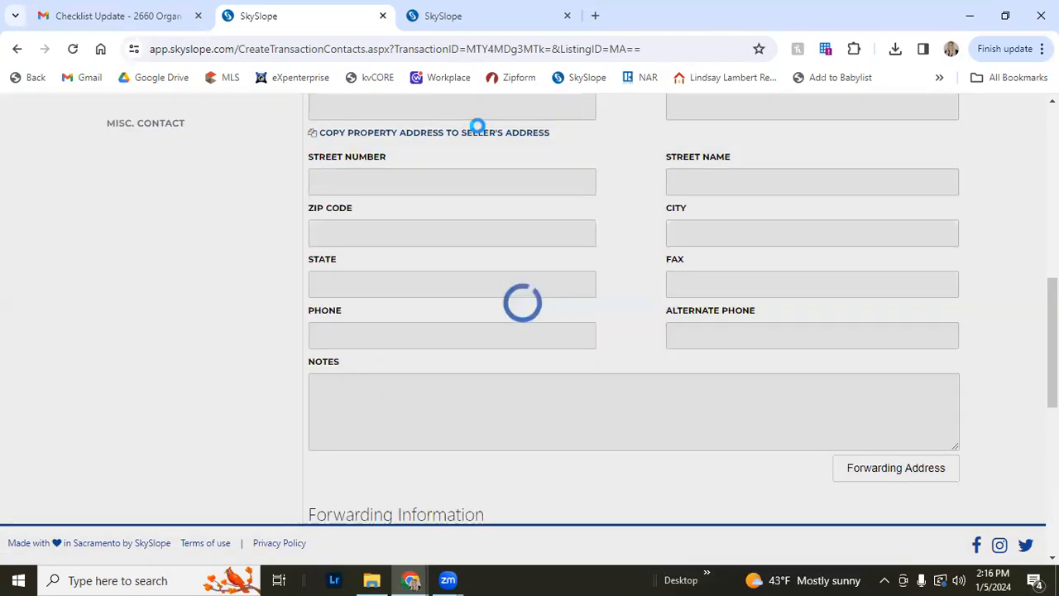
Open the Purchaser / Tenant section and try to move on to the Title / Escrow / Attorney section
{"action": "scroll", "coordinate": [499, 186], "scroll_direction": "up", "scroll_amount": 3}
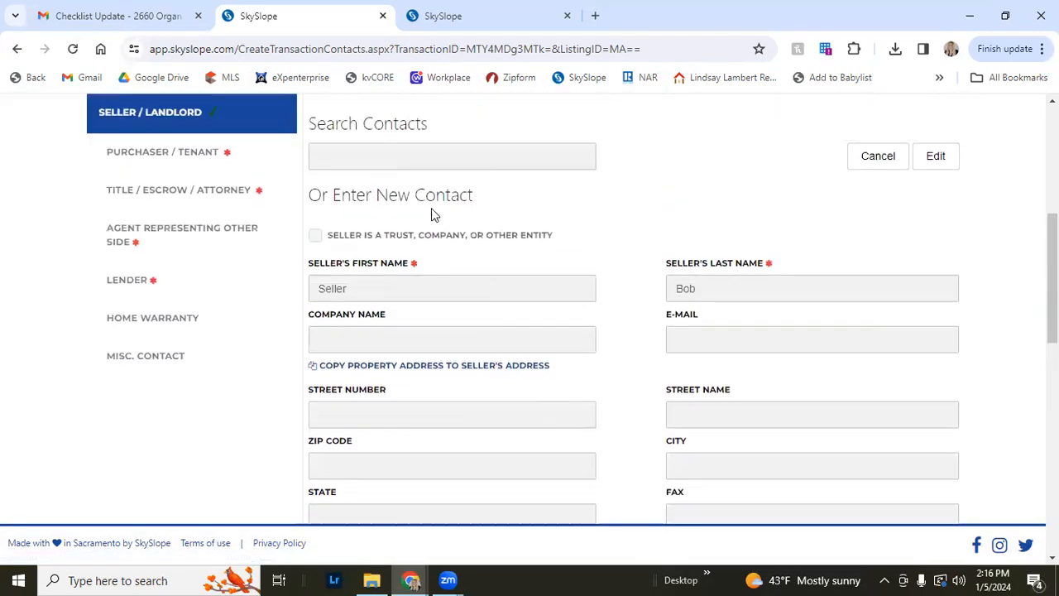
{"action": "scroll", "coordinate": [431, 215], "scroll_direction": "up", "scroll_amount": 1}
{"action": "left_click", "coordinate": [229, 239]}
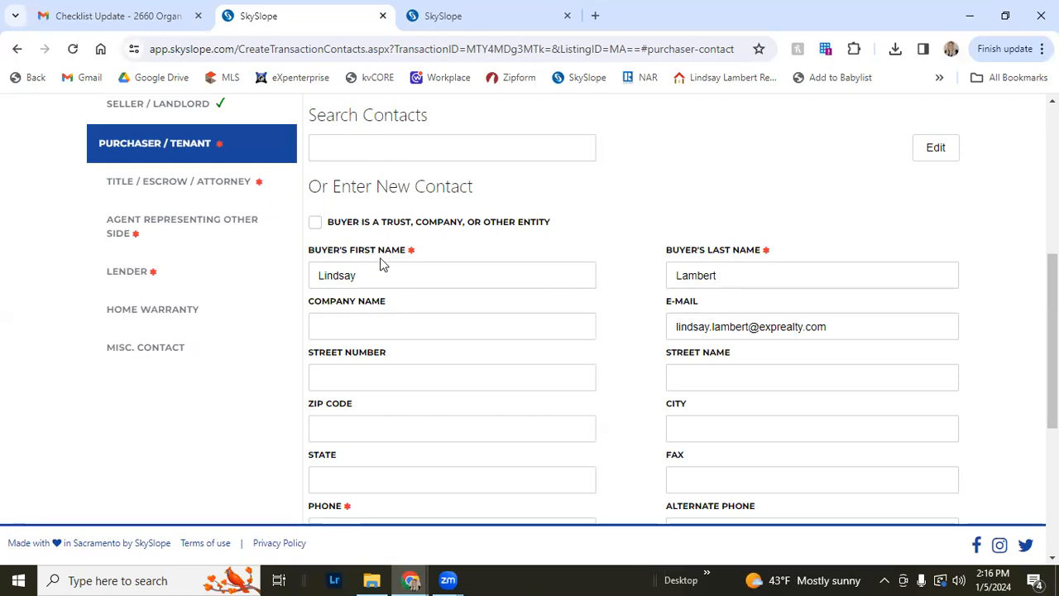
{"action": "scroll", "coordinate": [721, 303], "scroll_direction": "down", "scroll_amount": 4}
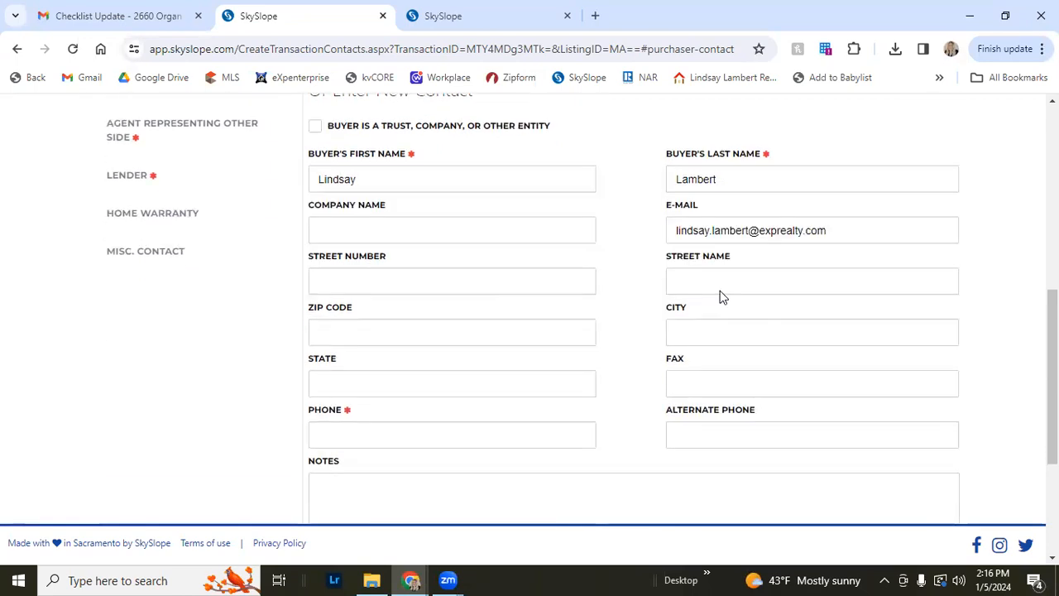
{"action": "scroll", "coordinate": [744, 347], "scroll_direction": "down", "scroll_amount": 1}
{"action": "scroll", "coordinate": [596, 364], "scroll_direction": "up", "scroll_amount": 8}
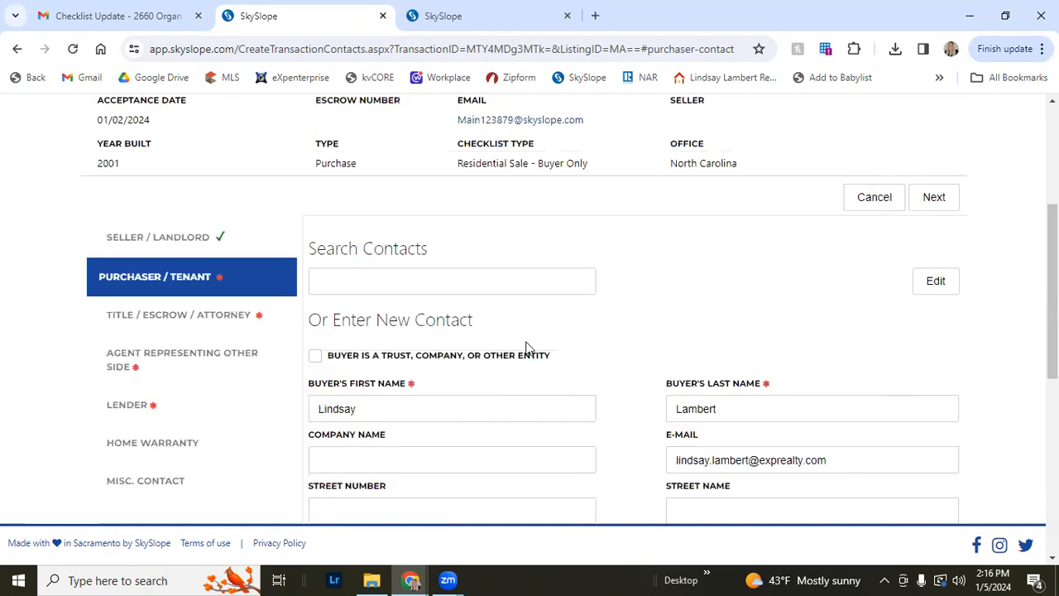
{"action": "left_click", "coordinate": [244, 323]}
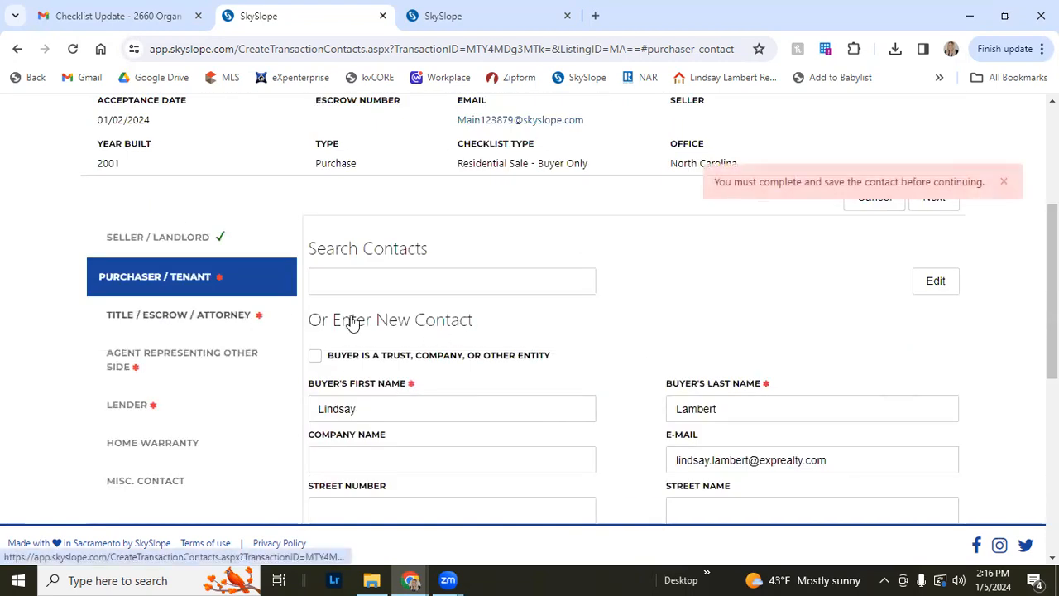
Enter the buyer's phone number in the purchaser contact and save it
{"action": "scroll", "coordinate": [350, 323], "scroll_direction": "down", "scroll_amount": 2}
{"action": "scroll", "coordinate": [496, 331], "scroll_direction": "down", "scroll_amount": 3}
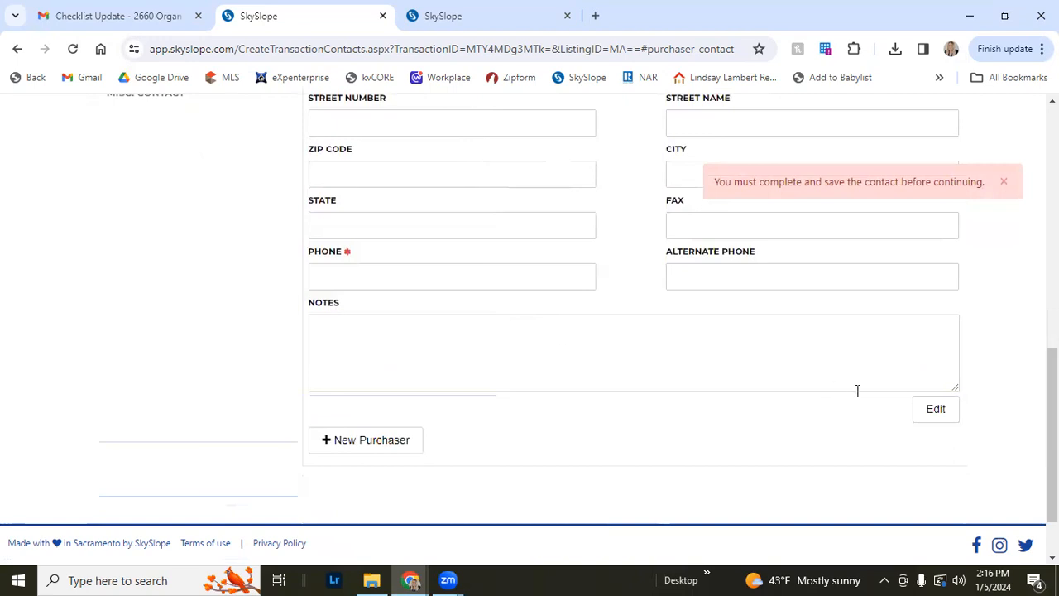
{"action": "scroll", "coordinate": [782, 409], "scroll_direction": "up", "scroll_amount": 3}
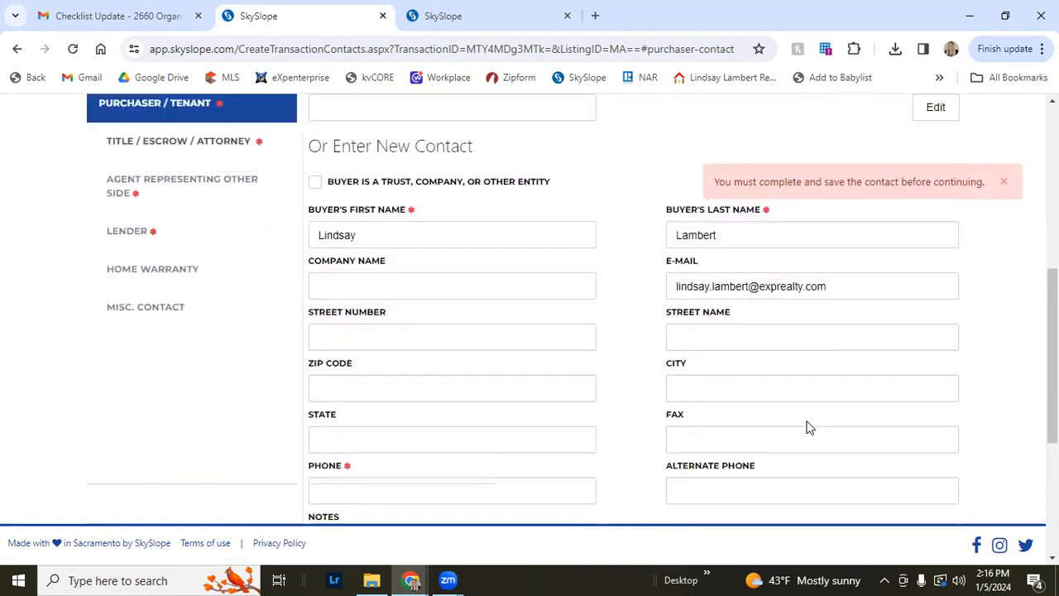
{"action": "scroll", "coordinate": [809, 426], "scroll_direction": "down", "scroll_amount": 2}
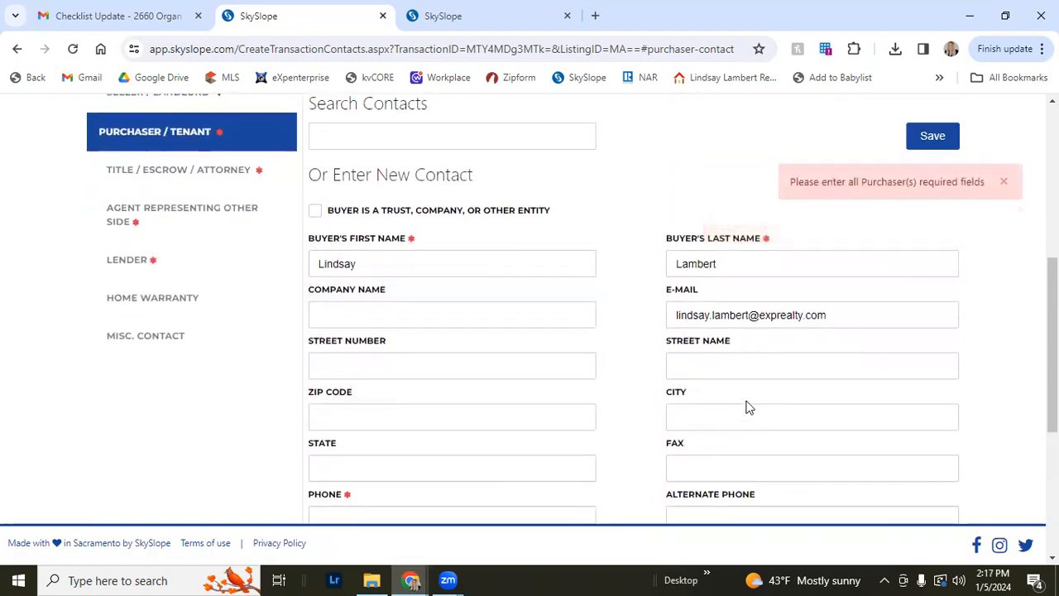
{"action": "scroll", "coordinate": [747, 407], "scroll_direction": "down", "scroll_amount": 4}
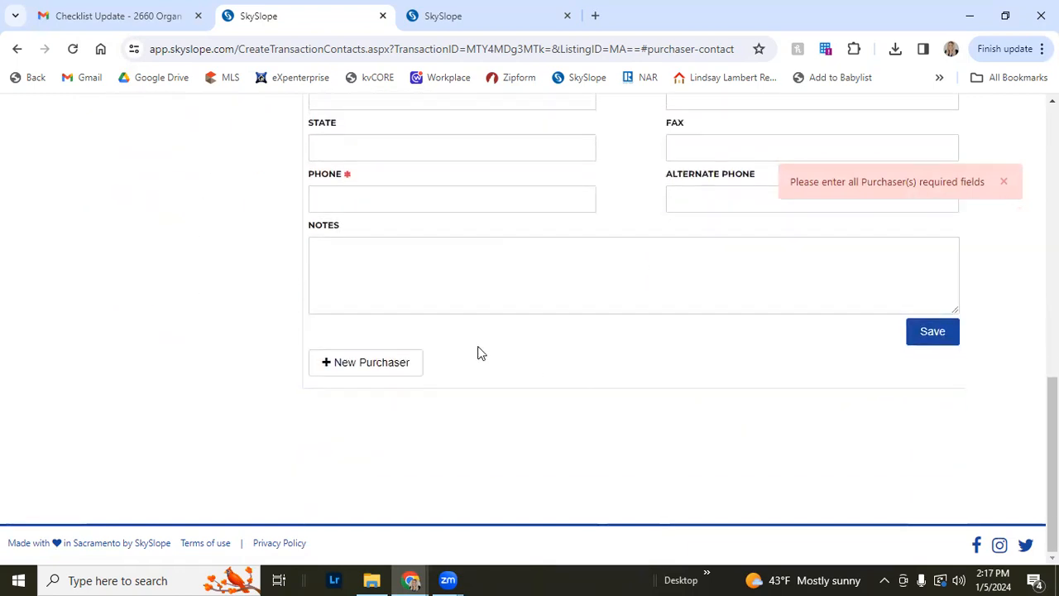
{"action": "scroll", "coordinate": [485, 355], "scroll_direction": "up", "scroll_amount": 6}
{"action": "scroll", "coordinate": [485, 351], "scroll_direction": "down", "scroll_amount": 4}
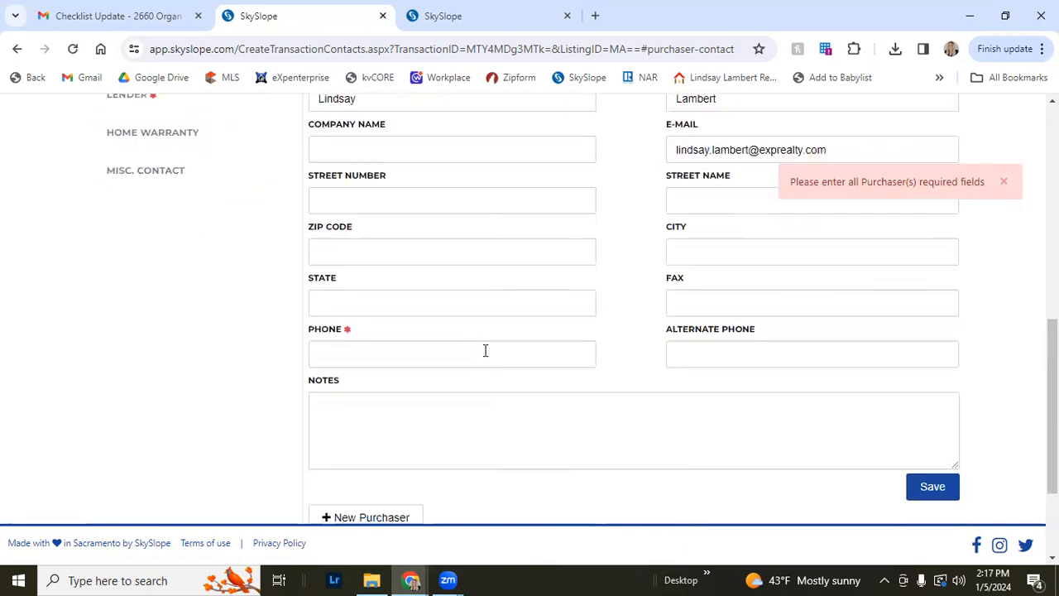
{"action": "left_click", "coordinate": [437, 354]}
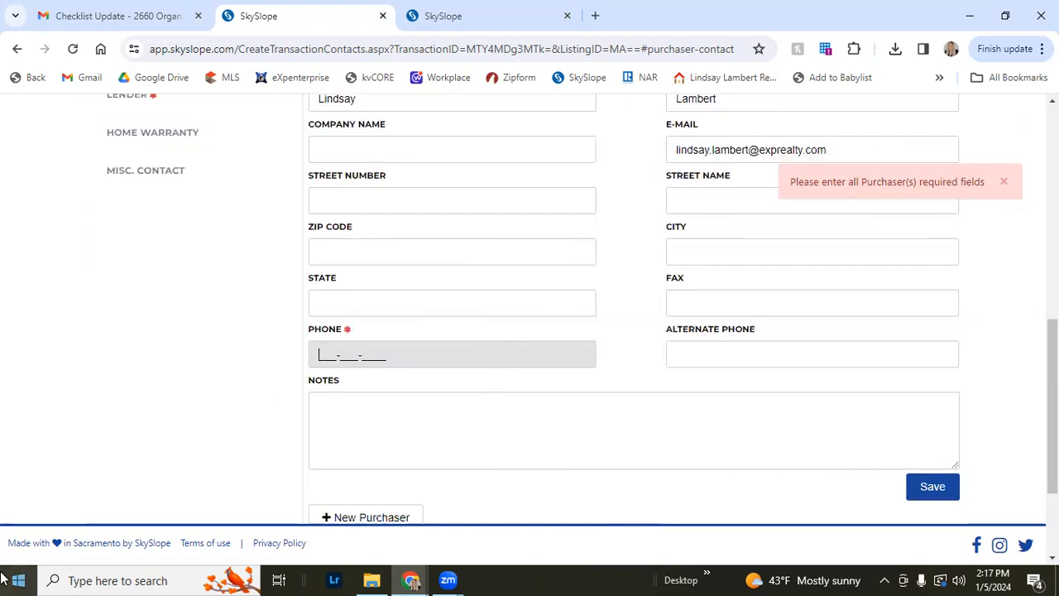
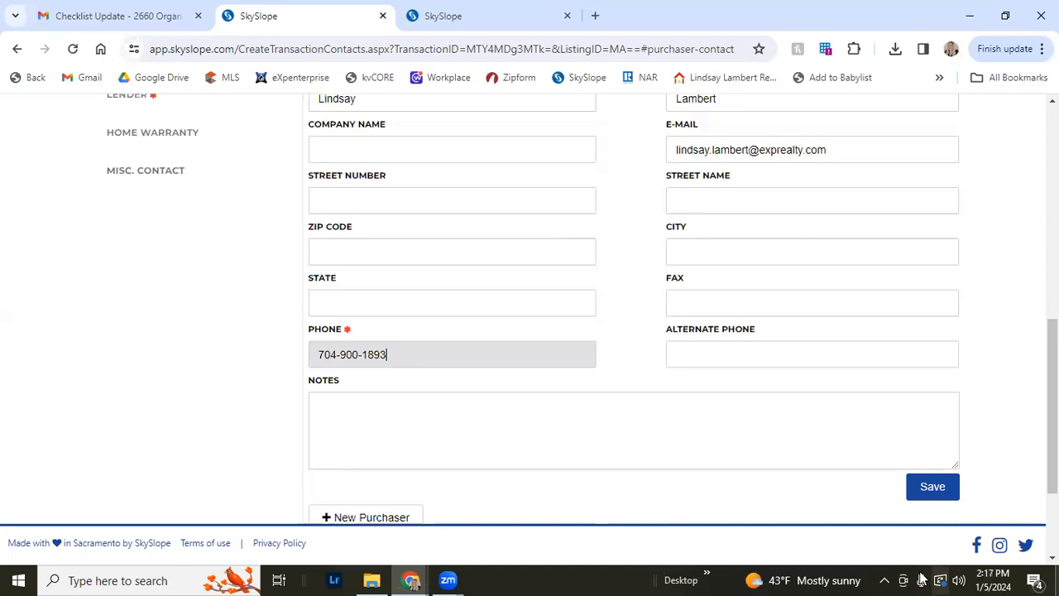
{"action": "left_click", "coordinate": [933, 487]}
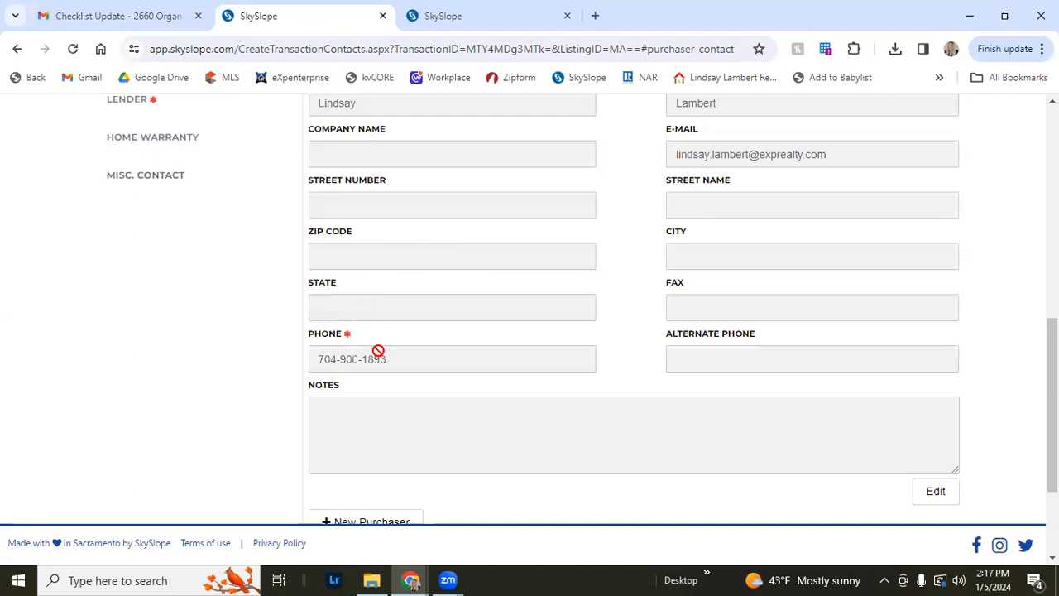
Open the Title / Escrow / Attorney contact section and select the title company's closing officer first-name field
{"action": "scroll", "coordinate": [374, 351], "scroll_direction": "down", "scroll_amount": 2}
{"action": "scroll", "coordinate": [373, 356], "scroll_direction": "up", "scroll_amount": 5}
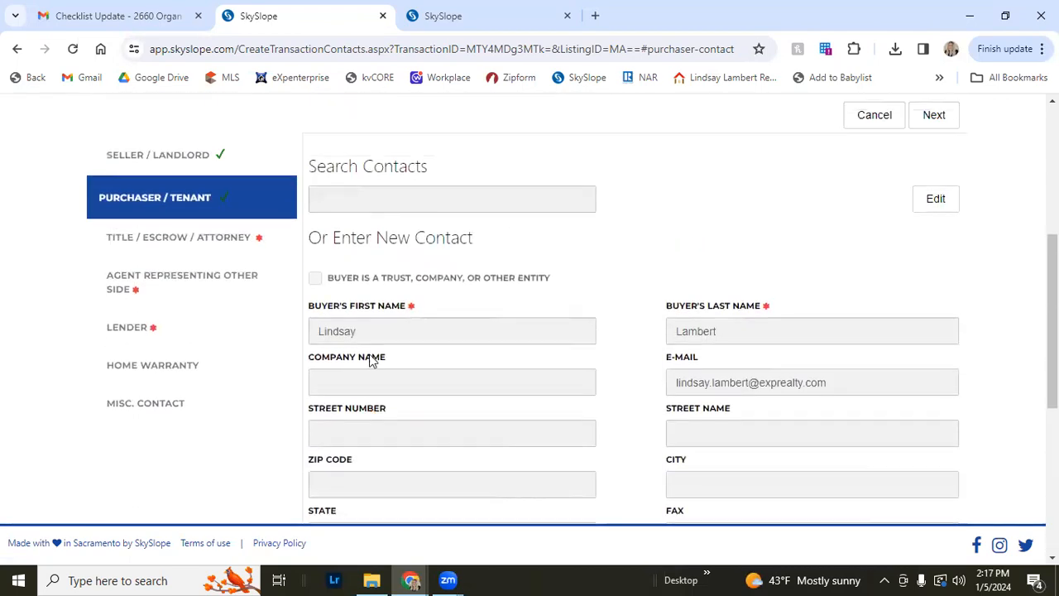
{"action": "left_click", "coordinate": [158, 240]}
{"action": "left_click", "coordinate": [374, 285]}
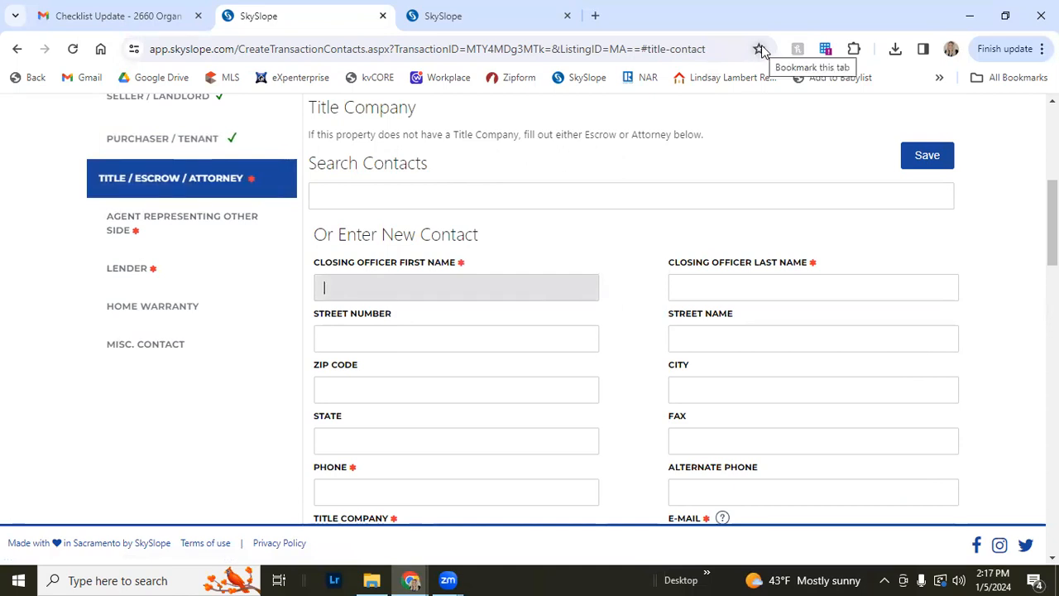
{"action": "type", "text": "Bar"}
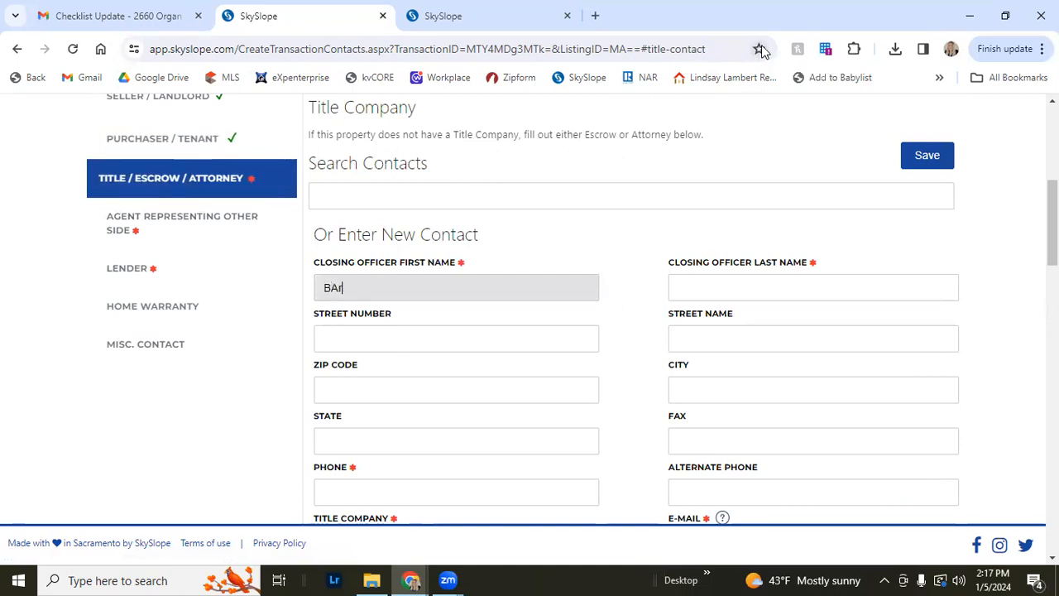
{"action": "key", "text": "BackSpace"}
{"action": "key", "text": "BackSpace"}
{"action": "key", "text": "BackSpace"}
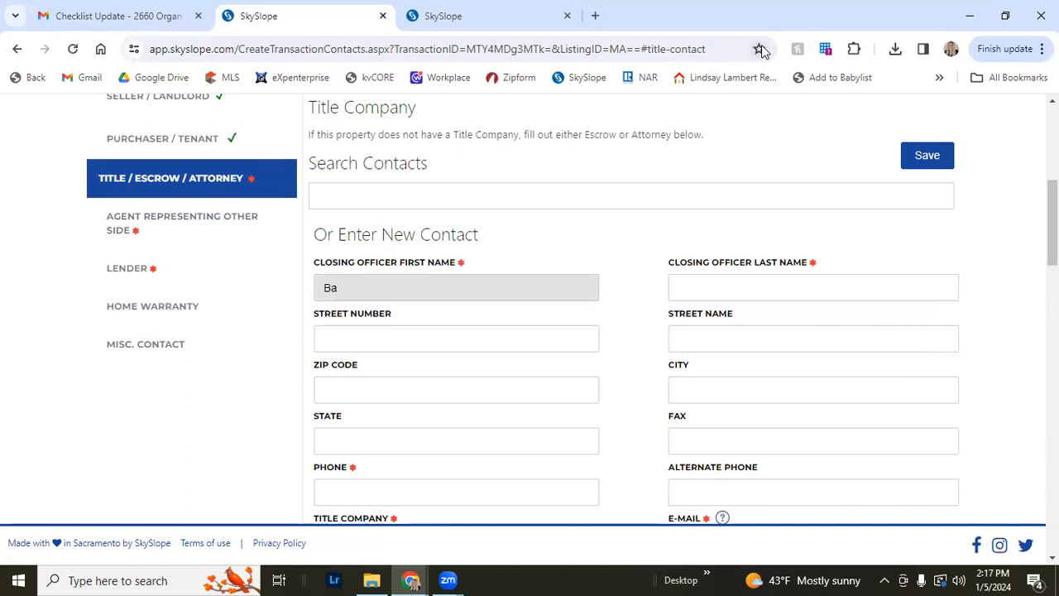
Enter the attorney's first and last name as a new contact in the Attorney section
{"action": "scroll", "coordinate": [0, 459], "scroll_direction": "up", "scroll_amount": 2}
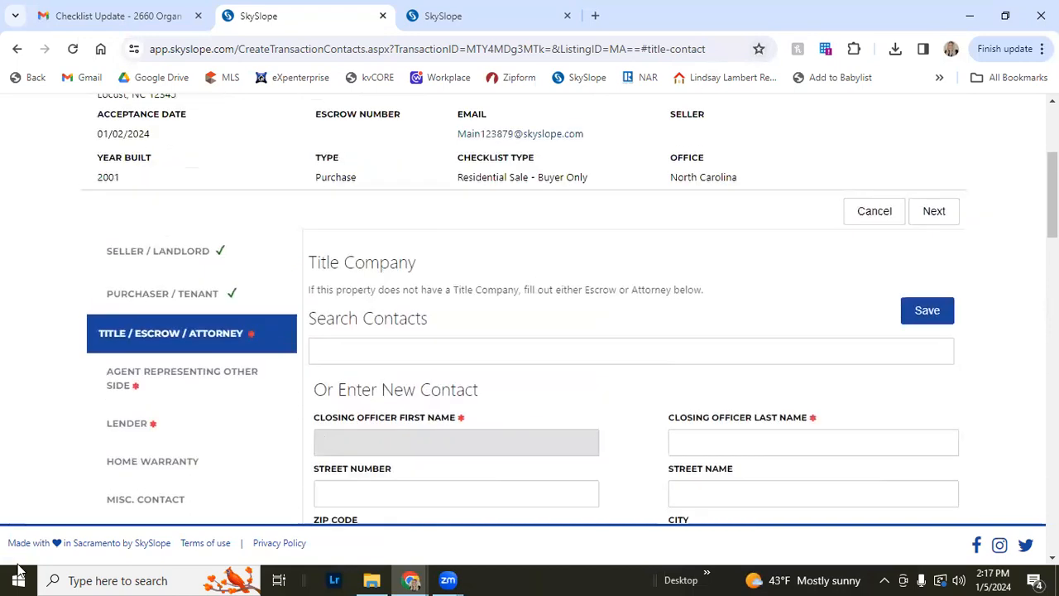
{"action": "scroll", "coordinate": [219, 489], "scroll_direction": "down", "scroll_amount": 1}
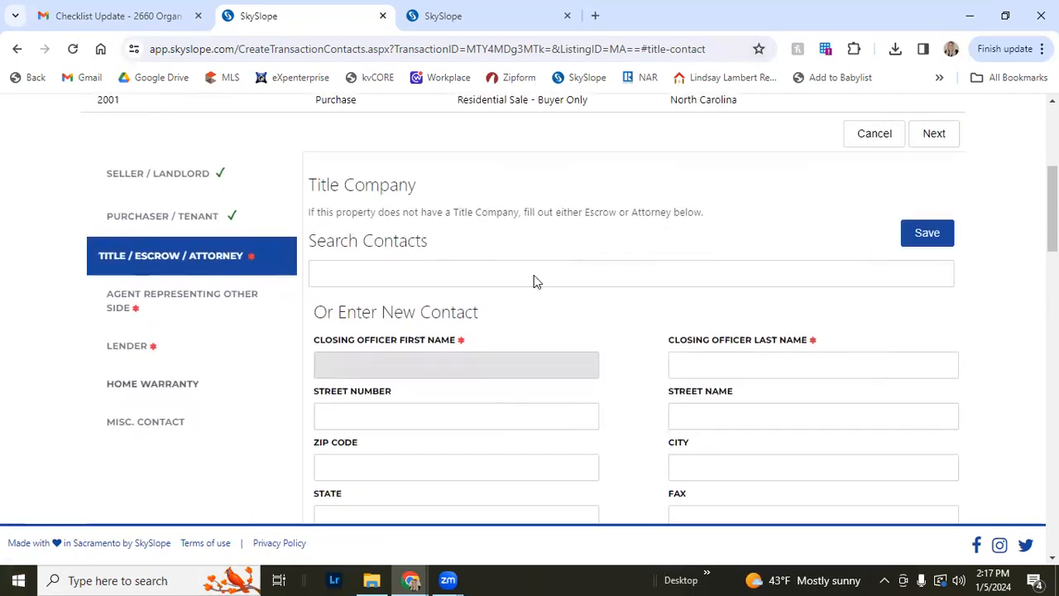
{"action": "scroll", "coordinate": [458, 204], "scroll_direction": "down", "scroll_amount": 8}
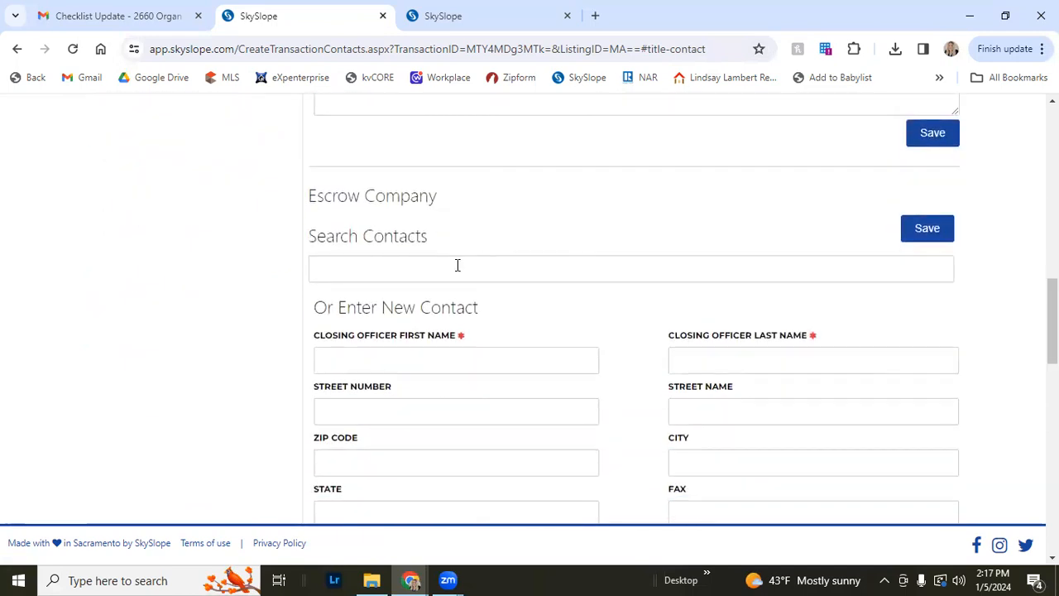
{"action": "scroll", "coordinate": [457, 264], "scroll_direction": "down", "scroll_amount": 8}
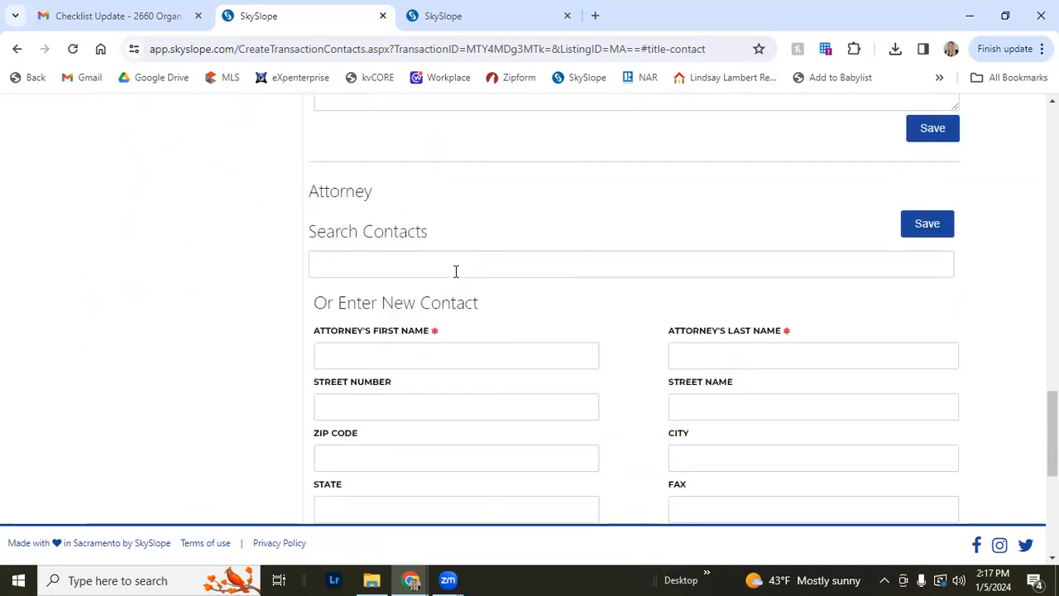
{"action": "scroll", "coordinate": [457, 267], "scroll_direction": "down", "scroll_amount": 1}
{"action": "left_click", "coordinate": [451, 279]}
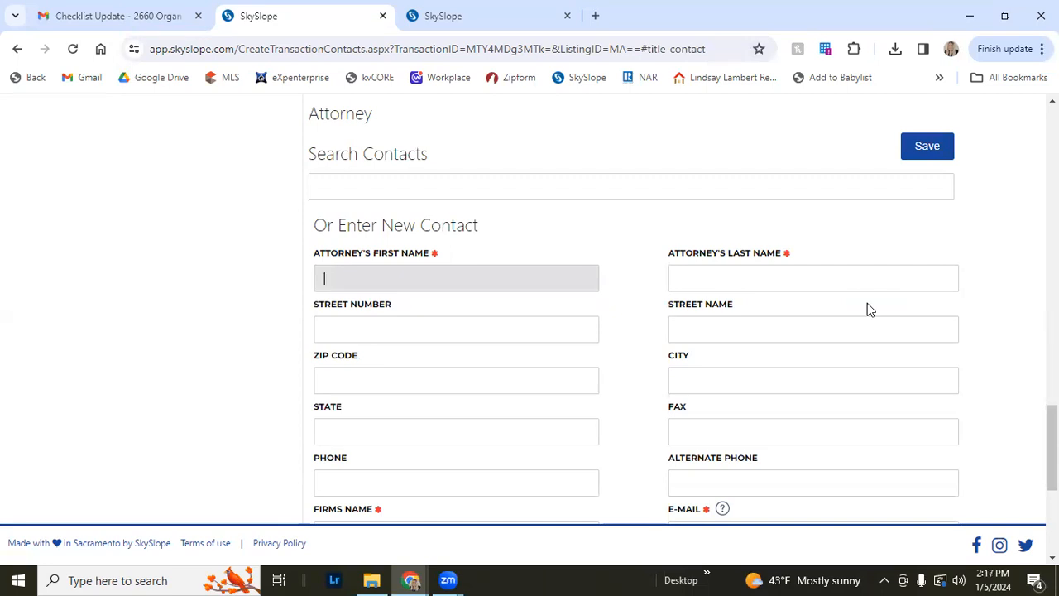
{"action": "key", "text": "Tab"}
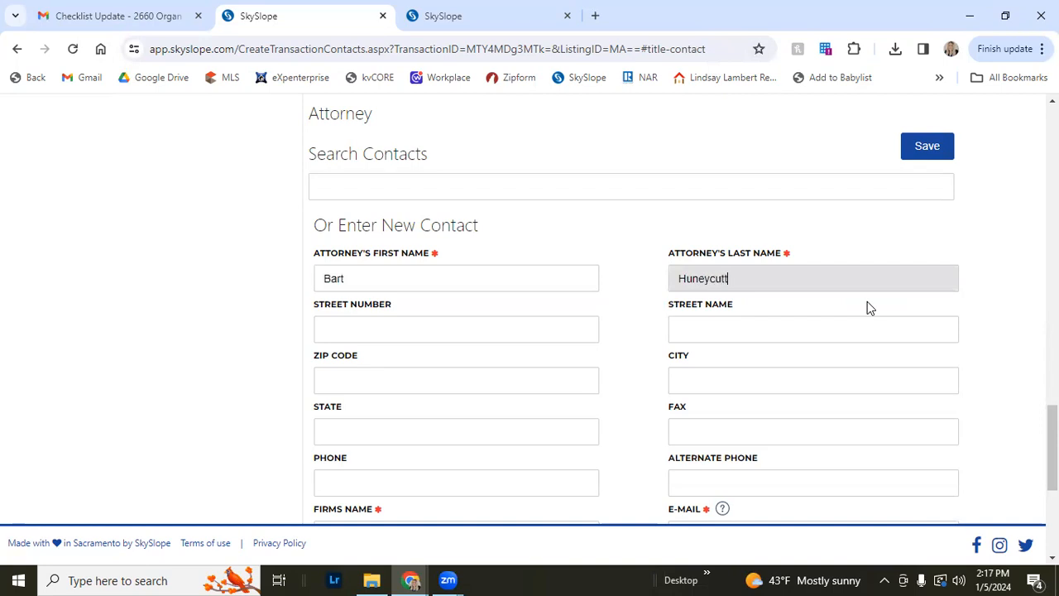
{"action": "key", "text": "Tab"}
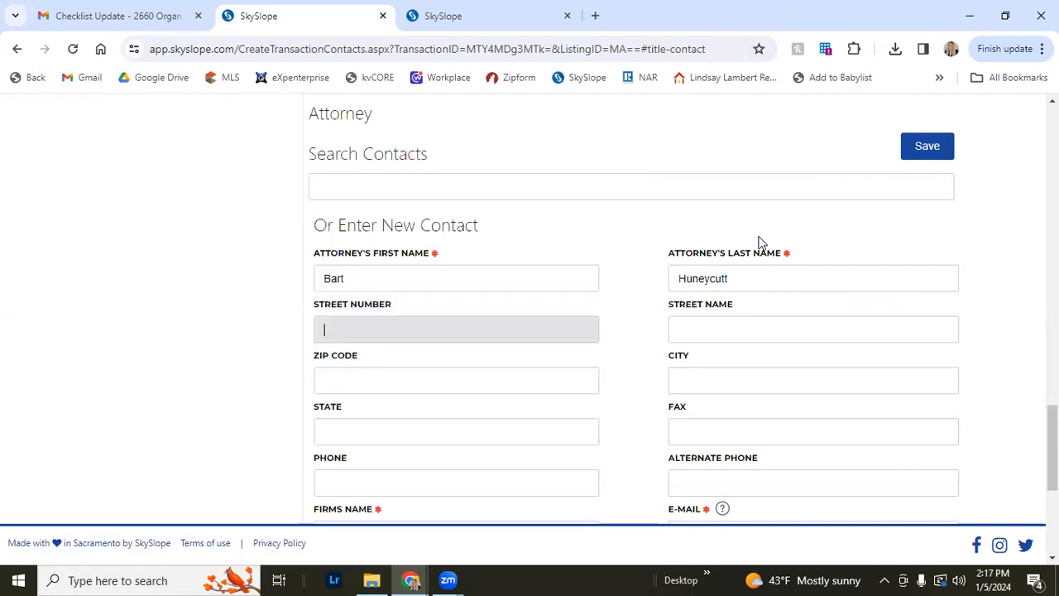
{"action": "left_click", "coordinate": [756, 233]}
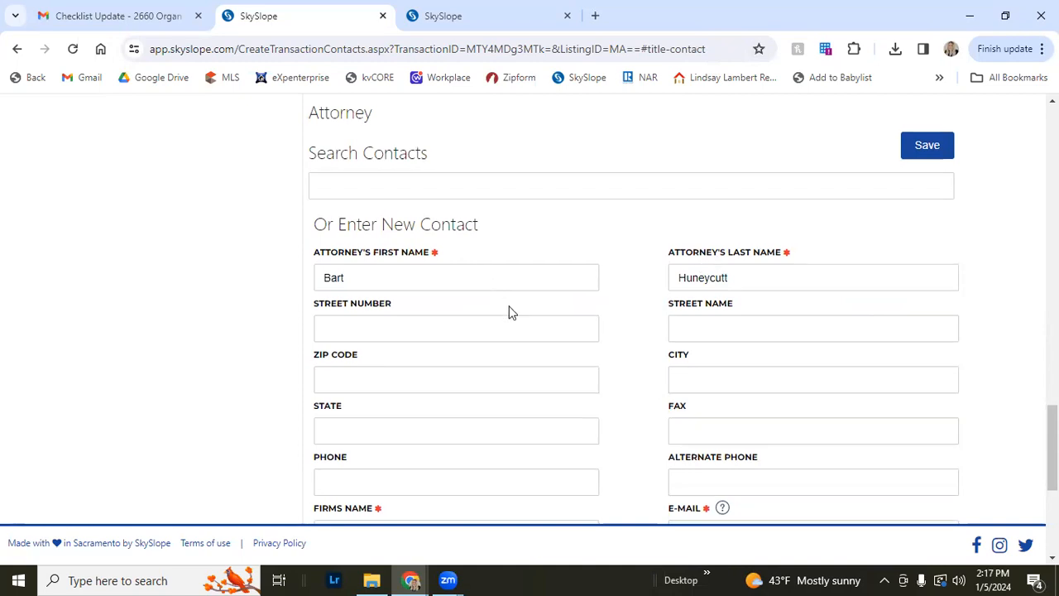
Set the attorney's firm name to Huneycutt Law
{"action": "scroll", "coordinate": [510, 309], "scroll_direction": "down", "scroll_amount": 1}
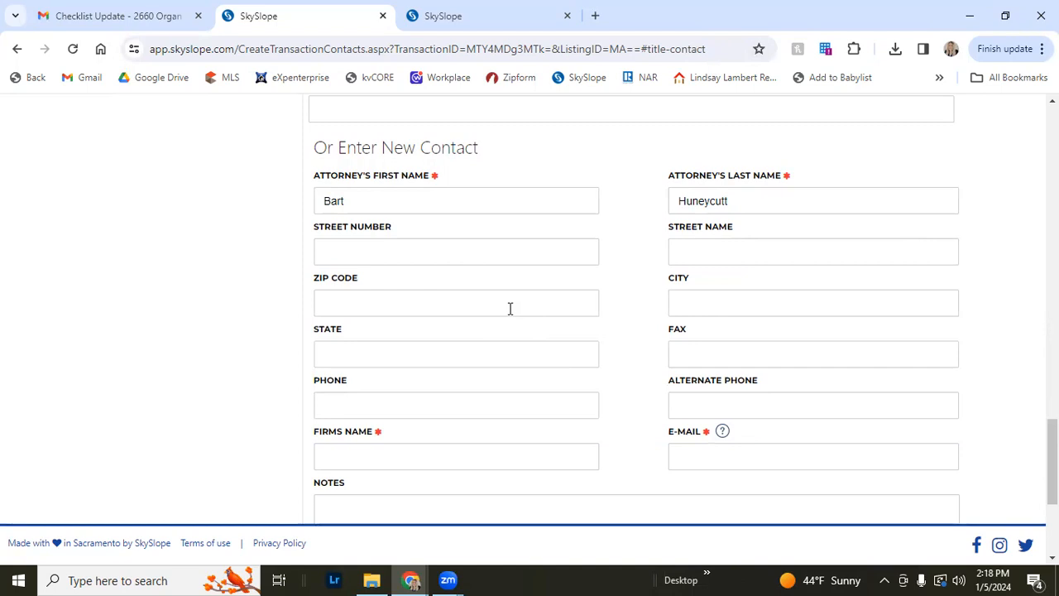
{"action": "scroll", "coordinate": [568, 386], "scroll_direction": "down", "scroll_amount": 1}
{"action": "scroll", "coordinate": [547, 386], "scroll_direction": "up", "scroll_amount": 1}
{"action": "scroll", "coordinate": [547, 386], "scroll_direction": "down", "scroll_amount": 1}
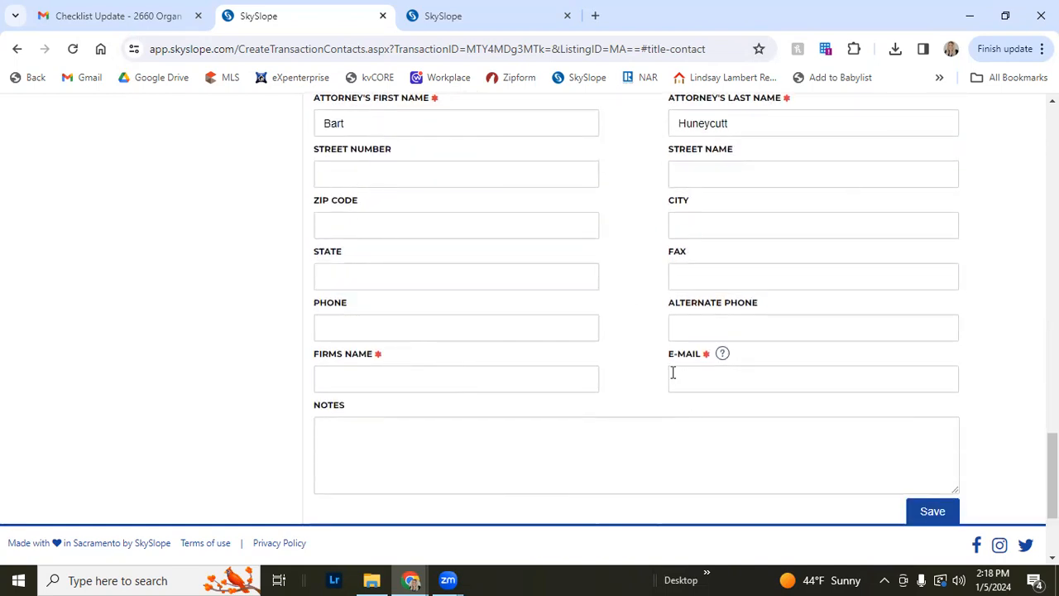
{"action": "left_click", "coordinate": [547, 378]}
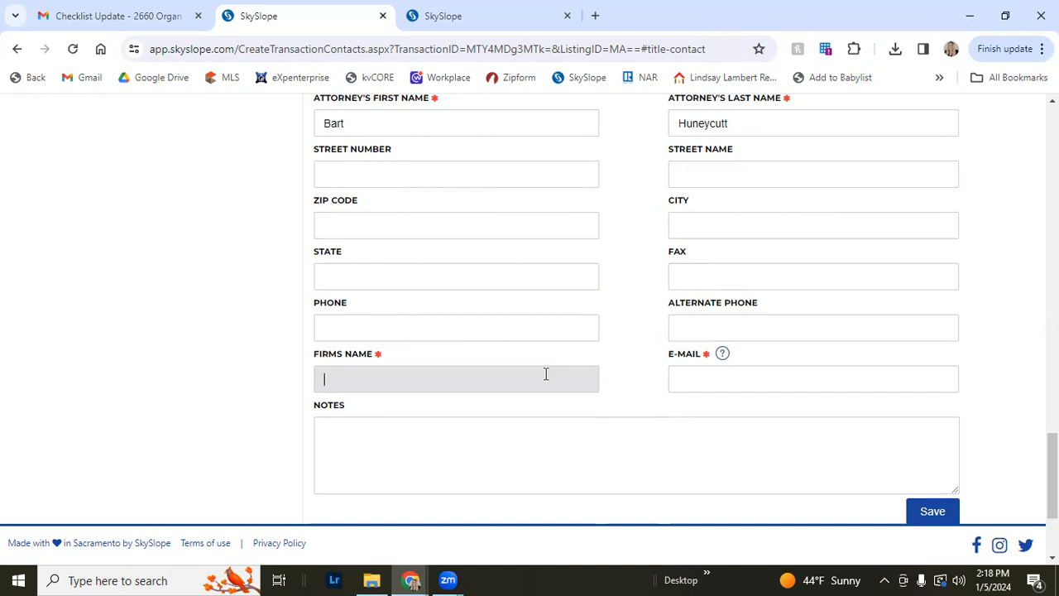
{"action": "left_click", "coordinate": [544, 377]}
{"action": "type", "text": "Huneyc"}
Enter the attorney's e-mail address and save the attorney contact
{"action": "key", "text": "Tab"}
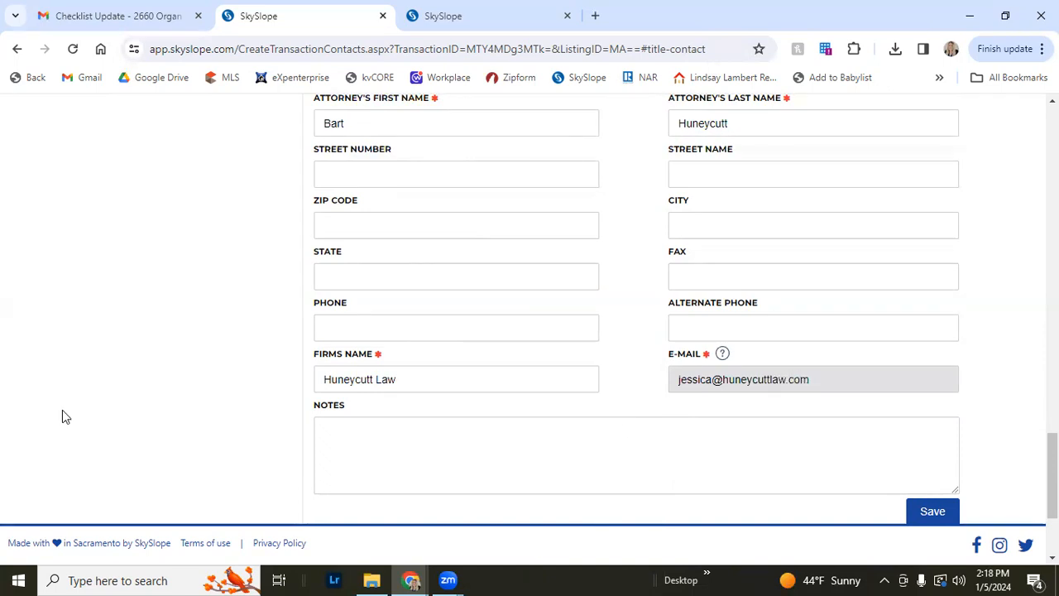
{"action": "scroll", "coordinate": [839, 339], "scroll_direction": "down", "scroll_amount": 1}
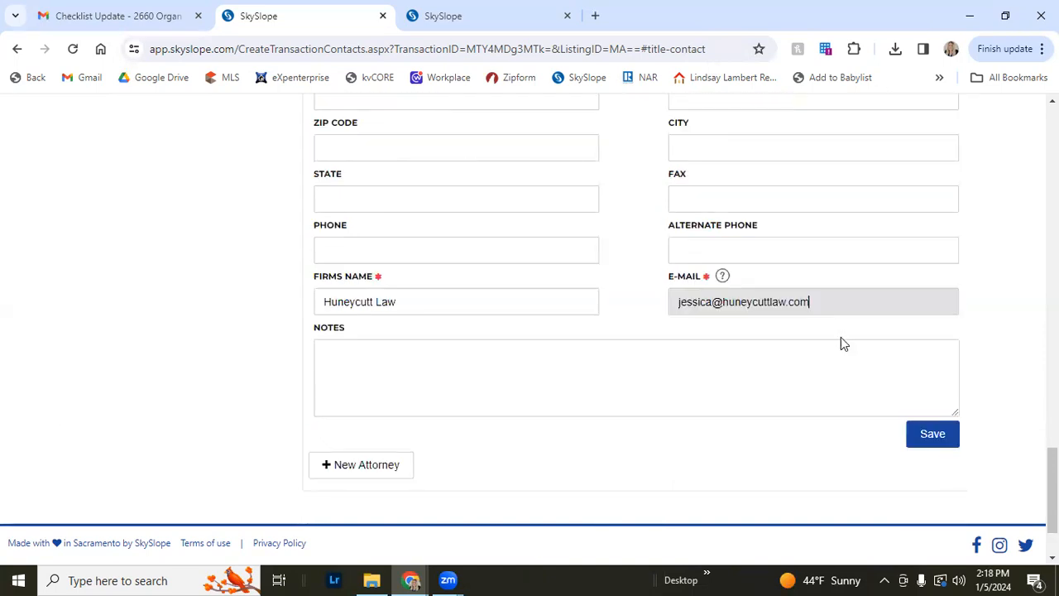
{"action": "left_click", "coordinate": [926, 436]}
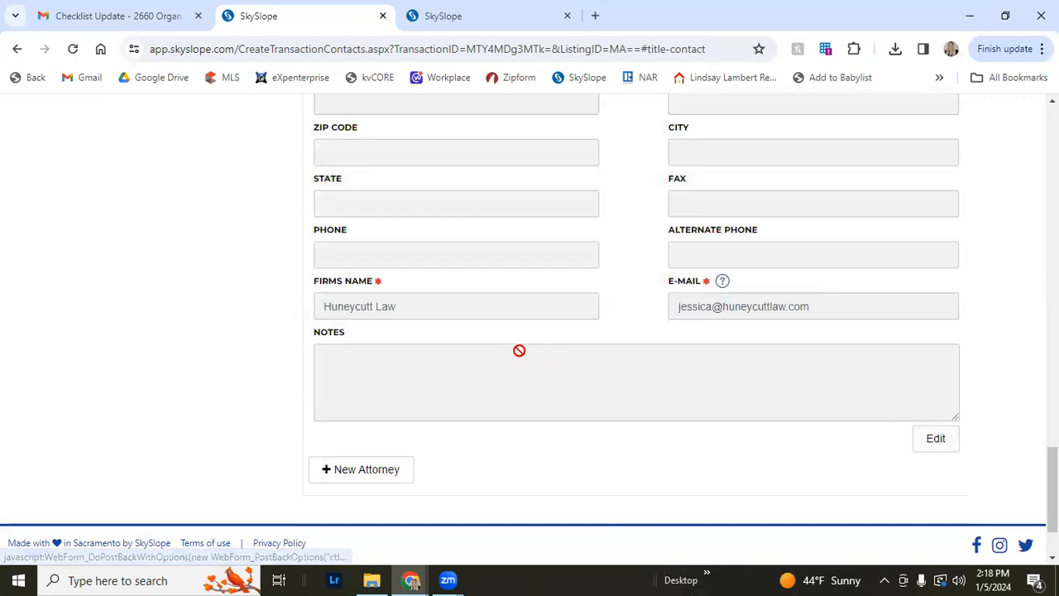
Open the Agent Representing Other Side section and enter the agent's first and last name
{"action": "scroll", "coordinate": [519, 350], "scroll_direction": "down", "scroll_amount": 12}
{"action": "scroll", "coordinate": [402, 289], "scroll_direction": "up", "scroll_amount": 5}
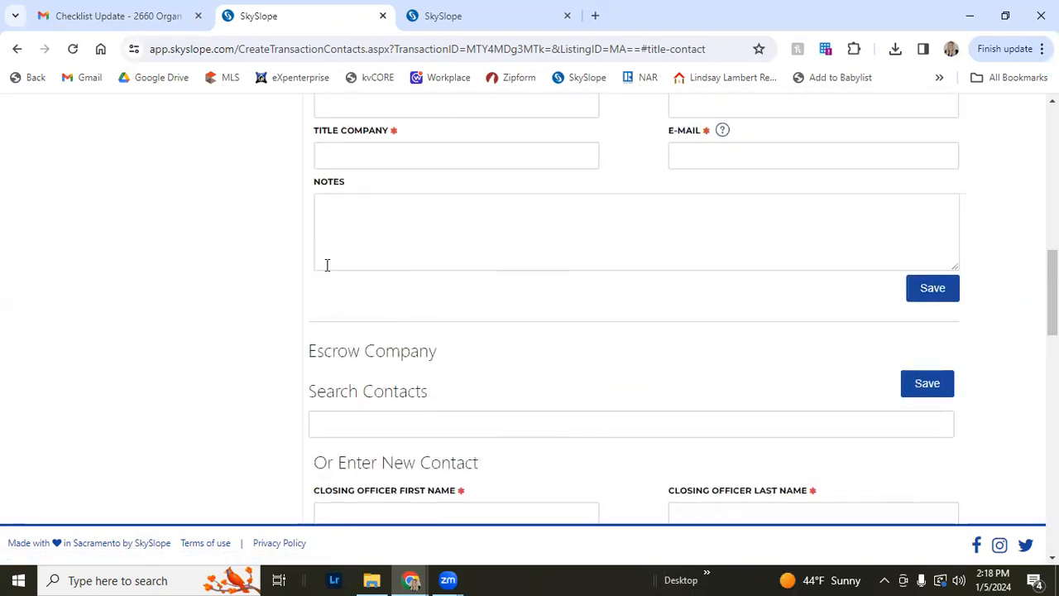
{"action": "scroll", "coordinate": [327, 265], "scroll_direction": "up", "scroll_amount": 7}
{"action": "scroll", "coordinate": [243, 300], "scroll_direction": "down", "scroll_amount": 1}
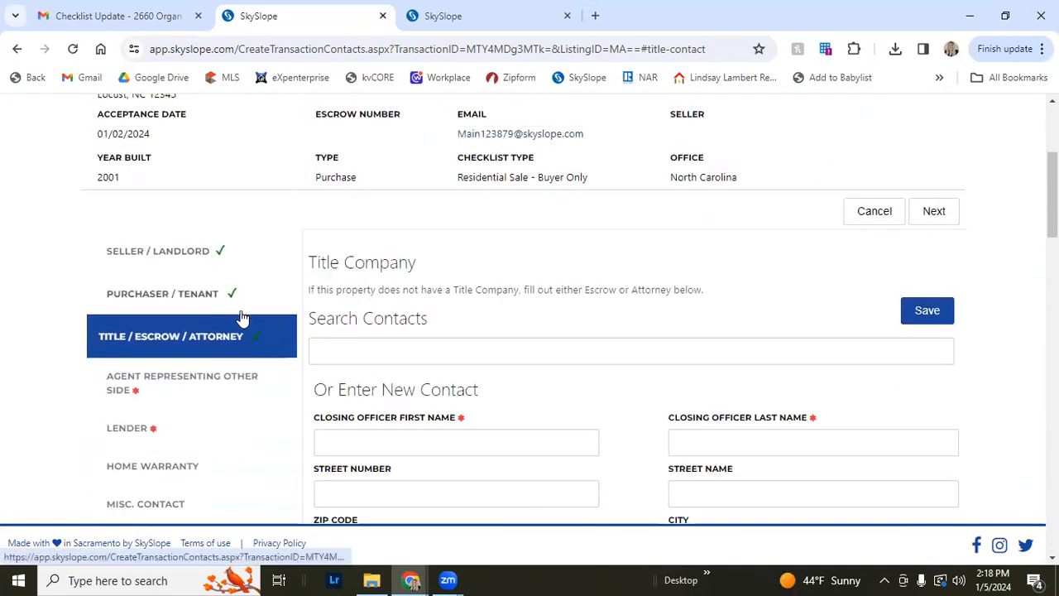
{"action": "scroll", "coordinate": [243, 317], "scroll_direction": "down", "scroll_amount": 1}
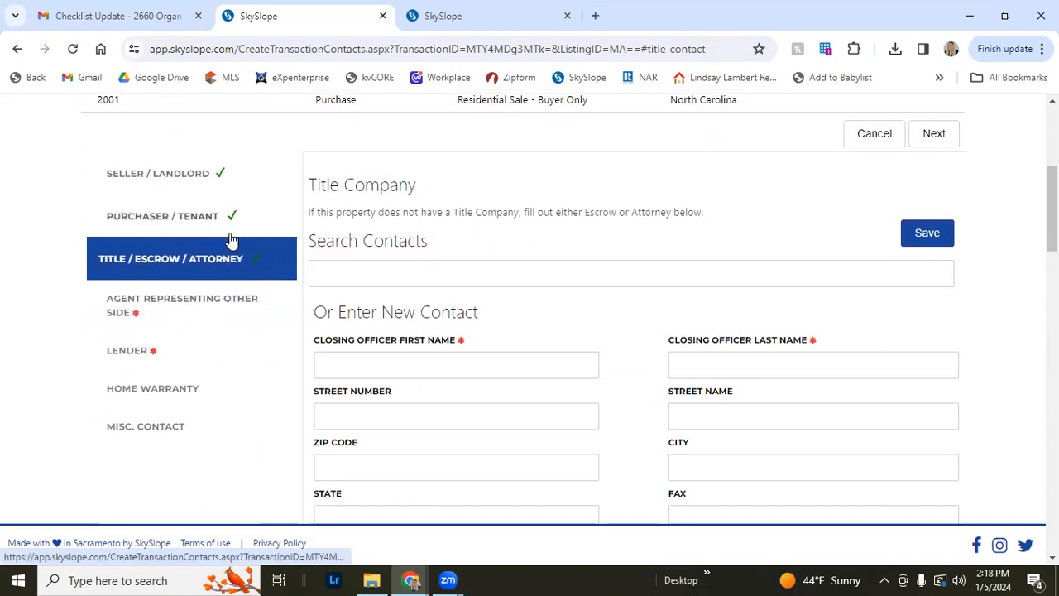
{"action": "left_click", "coordinate": [166, 313]}
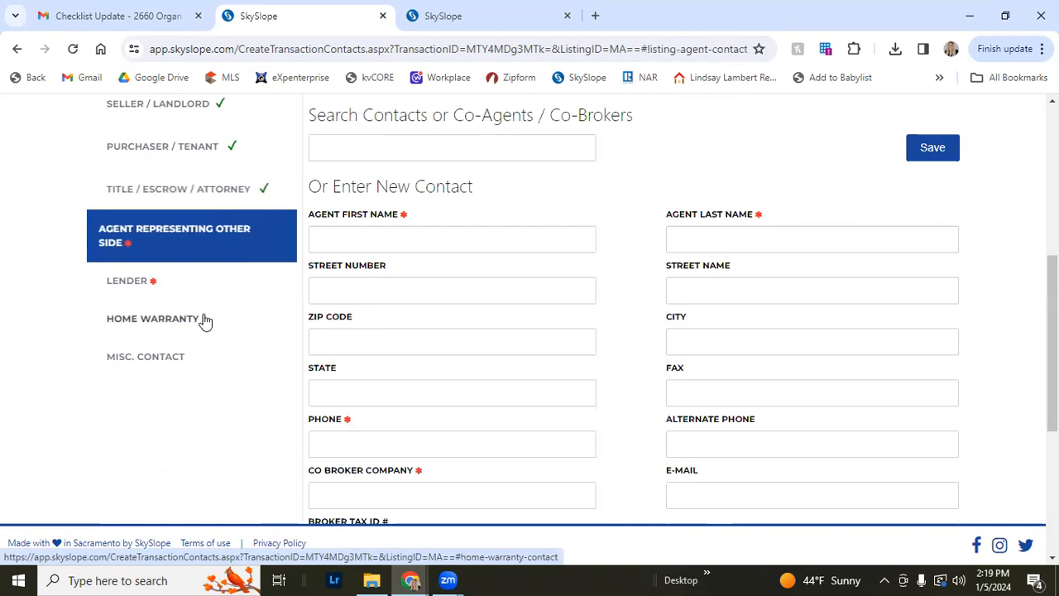
{"action": "left_click", "coordinate": [373, 236]}
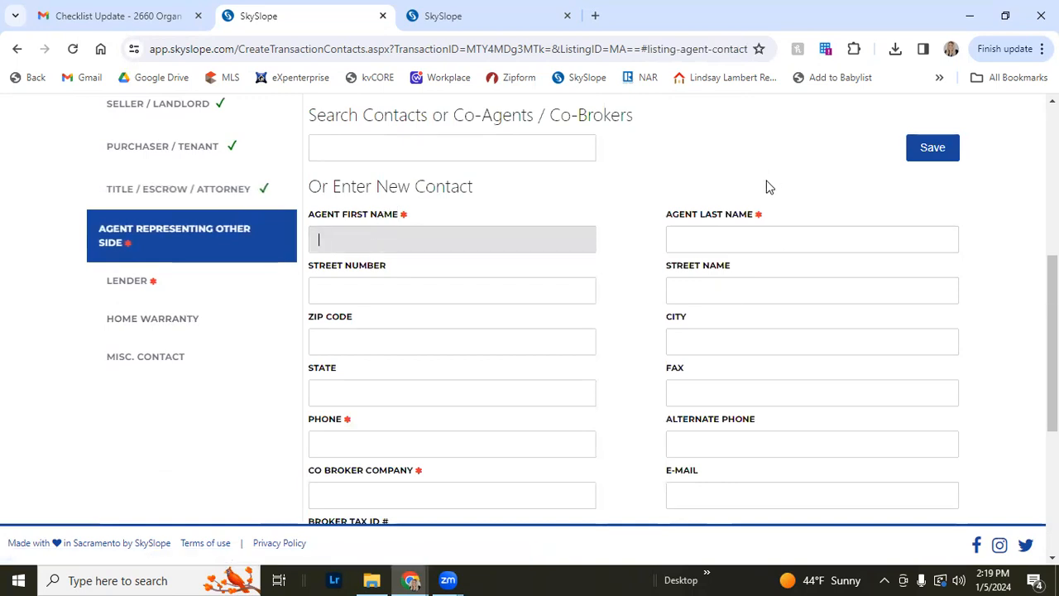
{"action": "key", "text": "Tab"}
{"action": "type", "text": "hu"}
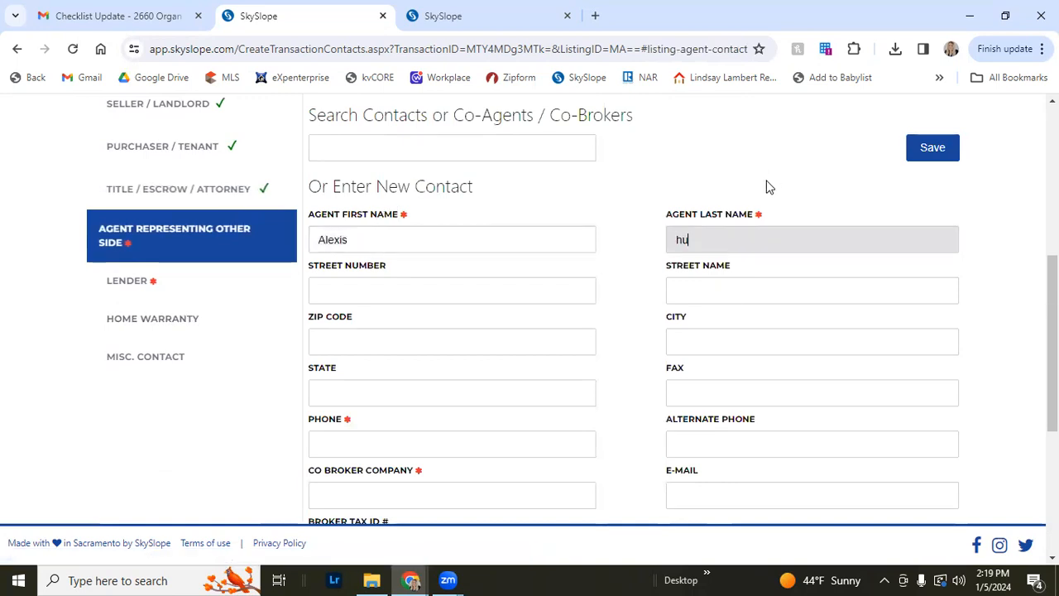
{"action": "type", "text": "Hughe"}
Enter the other-side agent's phone number
{"action": "scroll", "coordinate": [97, 390], "scroll_direction": "down", "scroll_amount": 2}
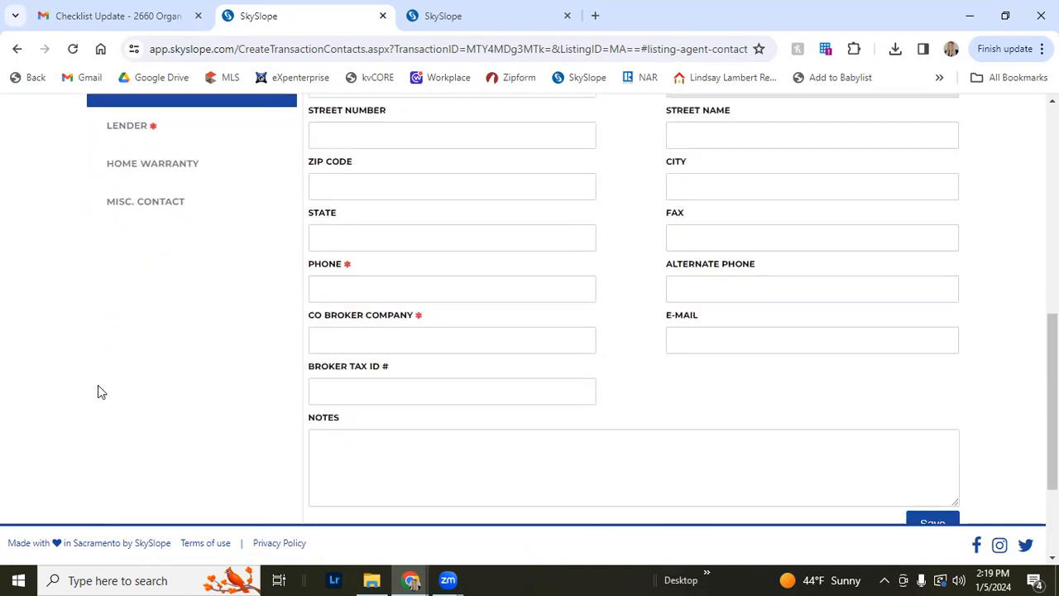
{"action": "left_click", "coordinate": [498, 290]}
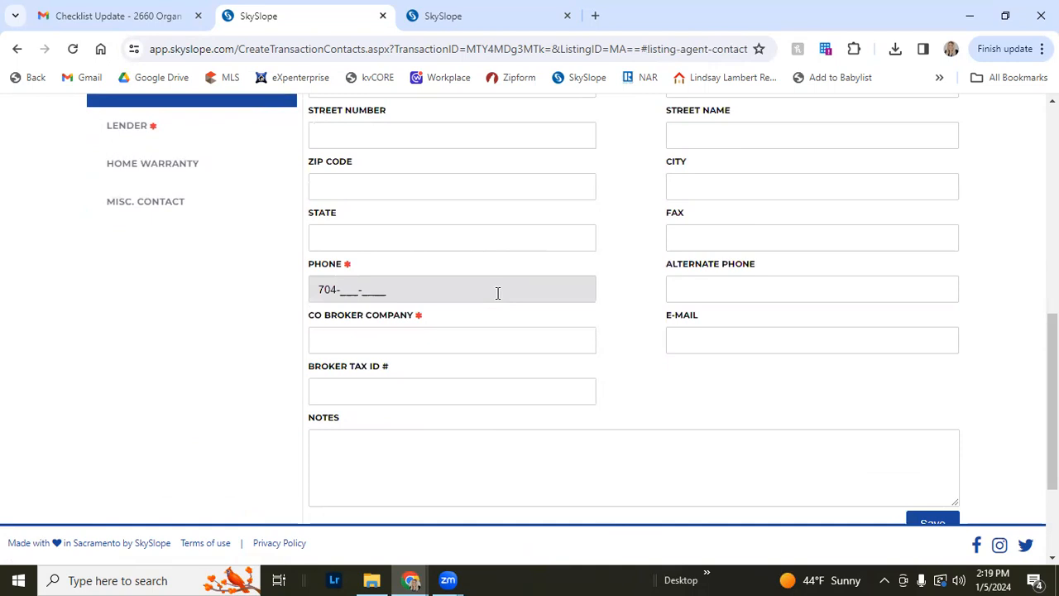
{"action": "key", "text": "Tab"}
{"action": "key", "text": "Tab"}
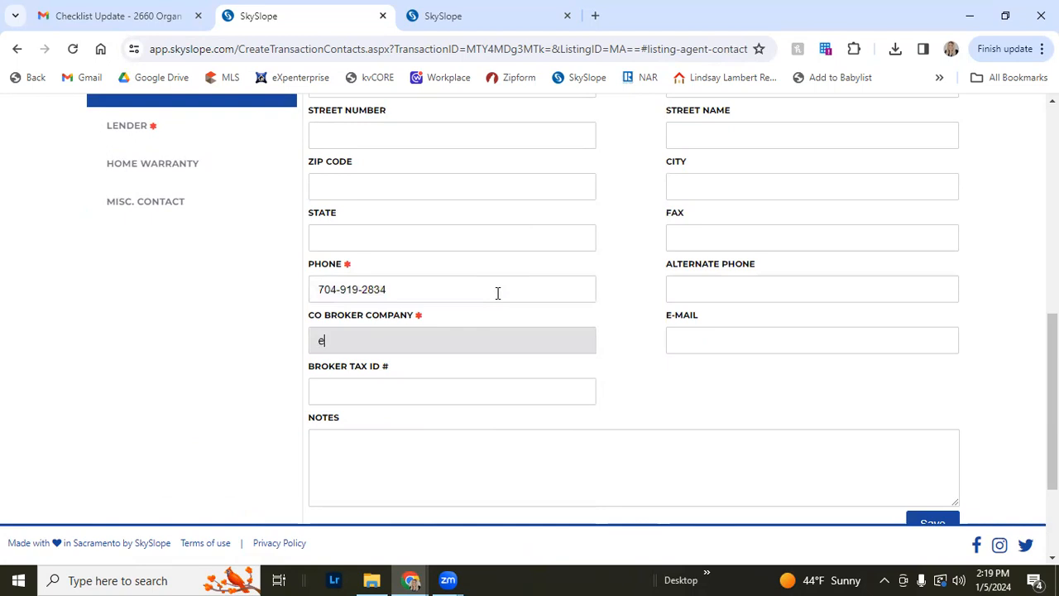
Set the co-broker company to eXp Realty LLC and save the other-side agent contact
{"action": "type", "text": "eXp Realt"}
{"action": "key", "text": "Tab"}
{"action": "key", "text": "Tab"}
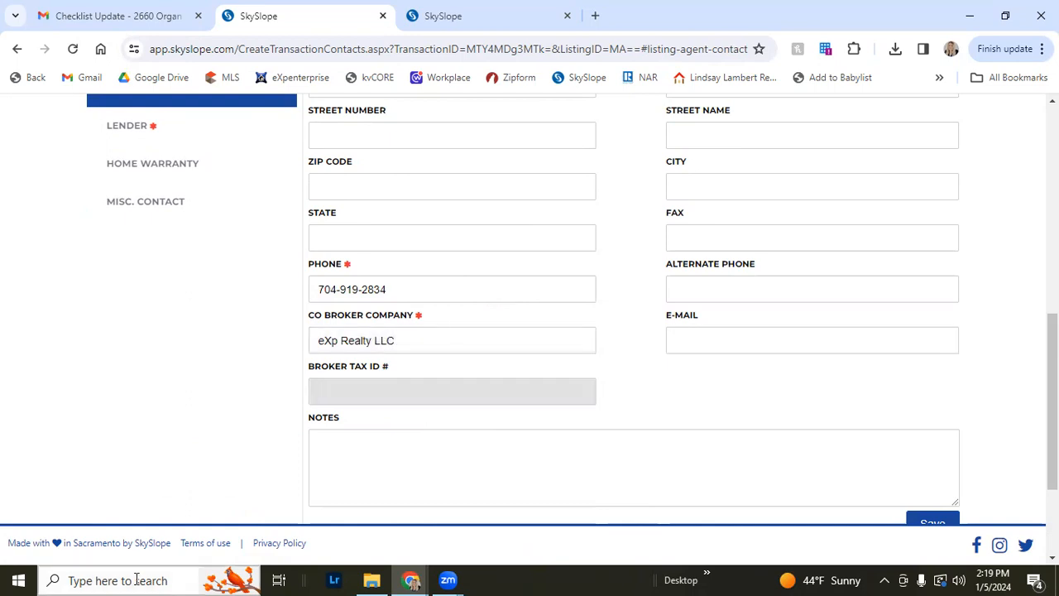
{"action": "left_click", "coordinate": [753, 331]}
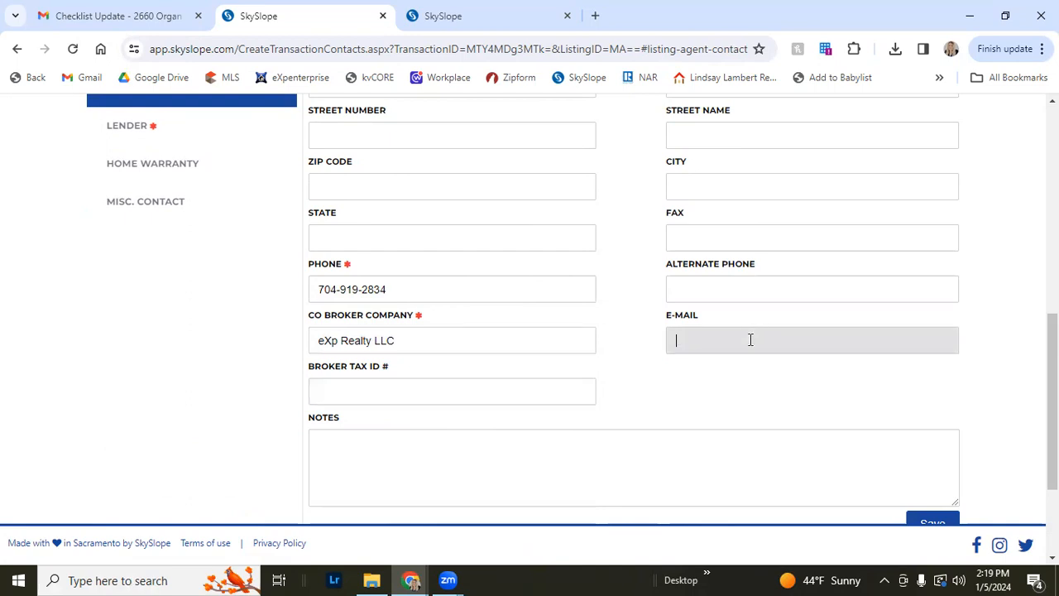
{"action": "scroll", "coordinate": [750, 339], "scroll_direction": "down", "scroll_amount": 1}
{"action": "left_click", "coordinate": [932, 446]}
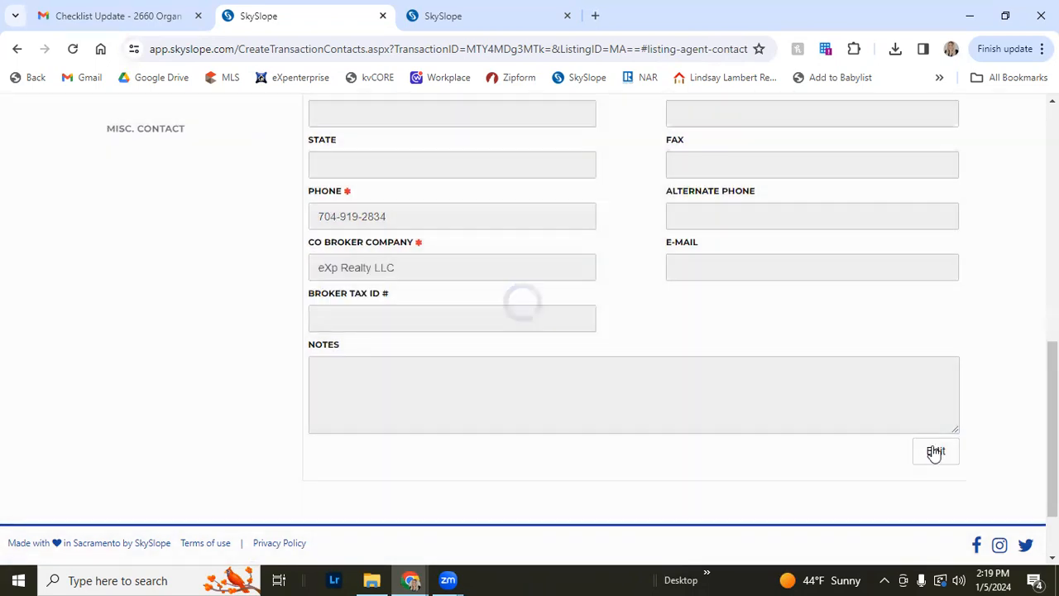
Open the Lender section and enter the loan officer's first and last name
{"action": "scroll", "coordinate": [227, 357], "scroll_direction": "up", "scroll_amount": 4}
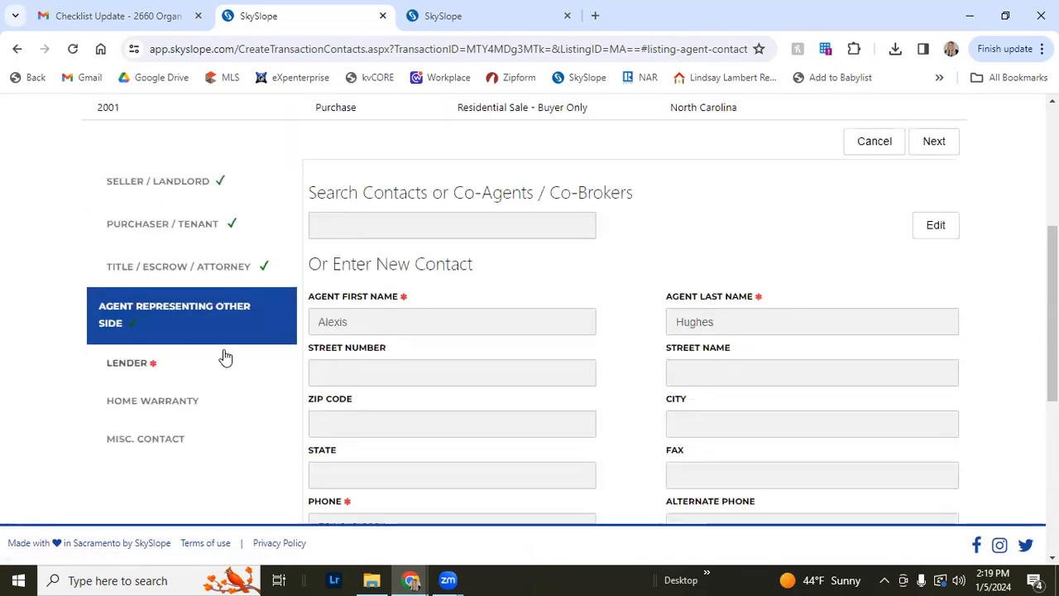
{"action": "left_click", "coordinate": [179, 365]}
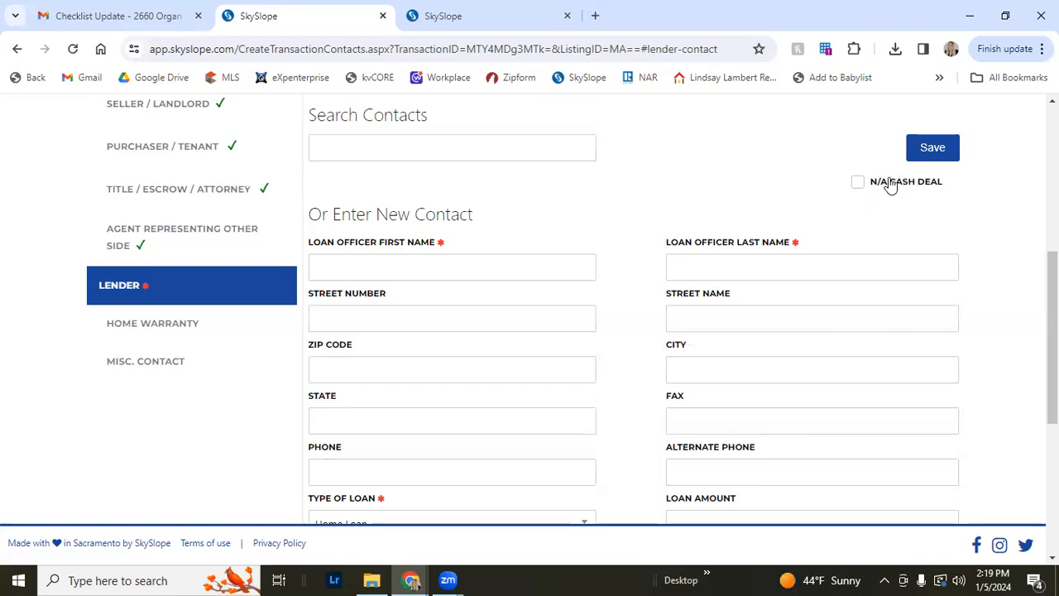
{"action": "left_click", "coordinate": [390, 272]}
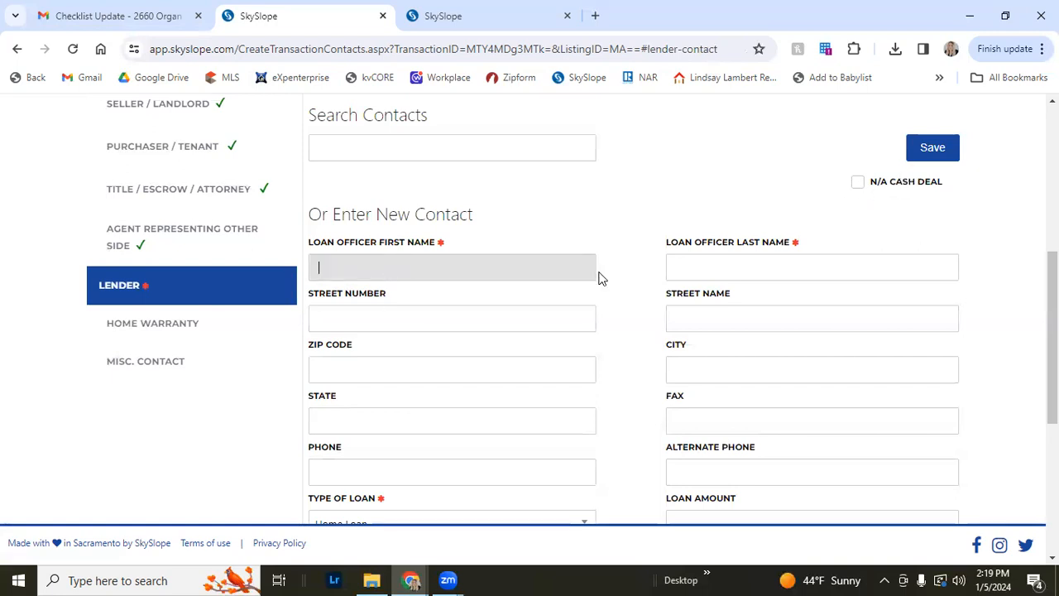
{"action": "key", "text": "Tab"}
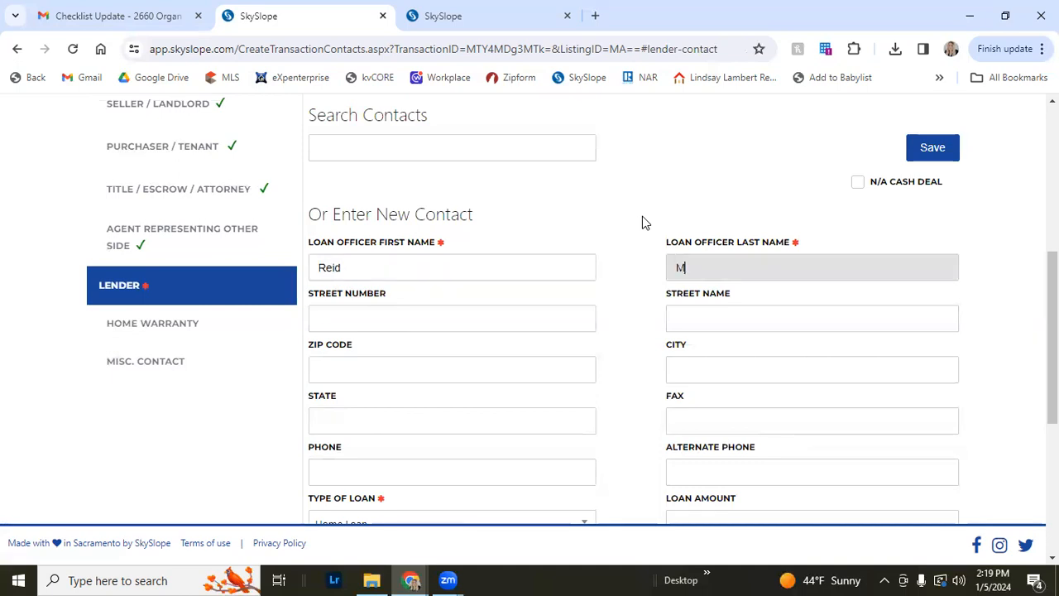
{"action": "type", "text": "Kee"}
{"action": "key", "text": "Tab"}
{"action": "key", "text": "Tab"}
{"action": "scroll", "coordinate": [642, 222], "scroll_direction": "down", "scroll_amount": 3}
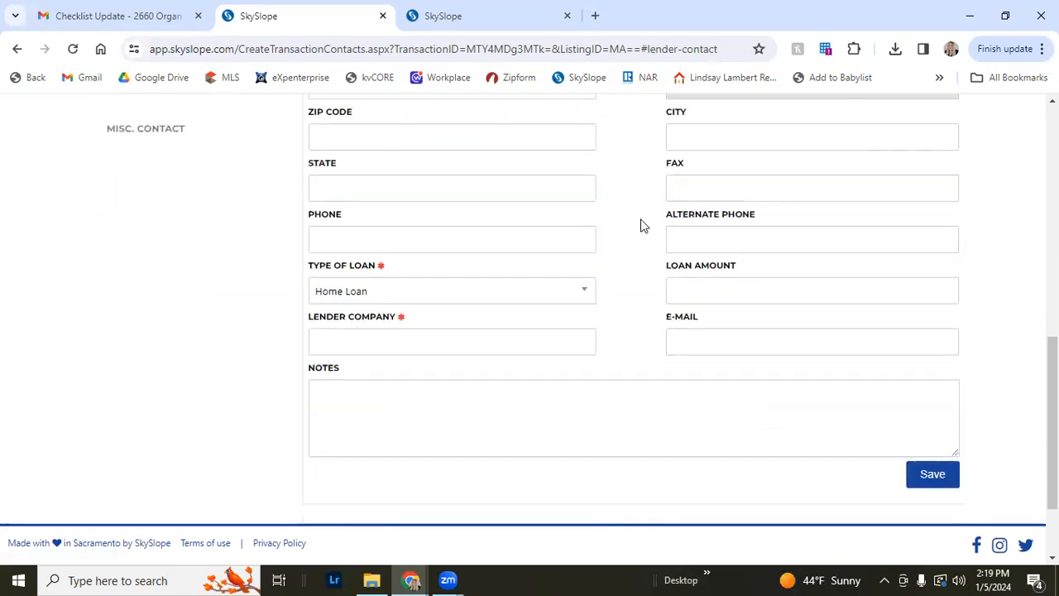
Set the lender's type of loan to Conventional
{"action": "left_click", "coordinate": [502, 296]}
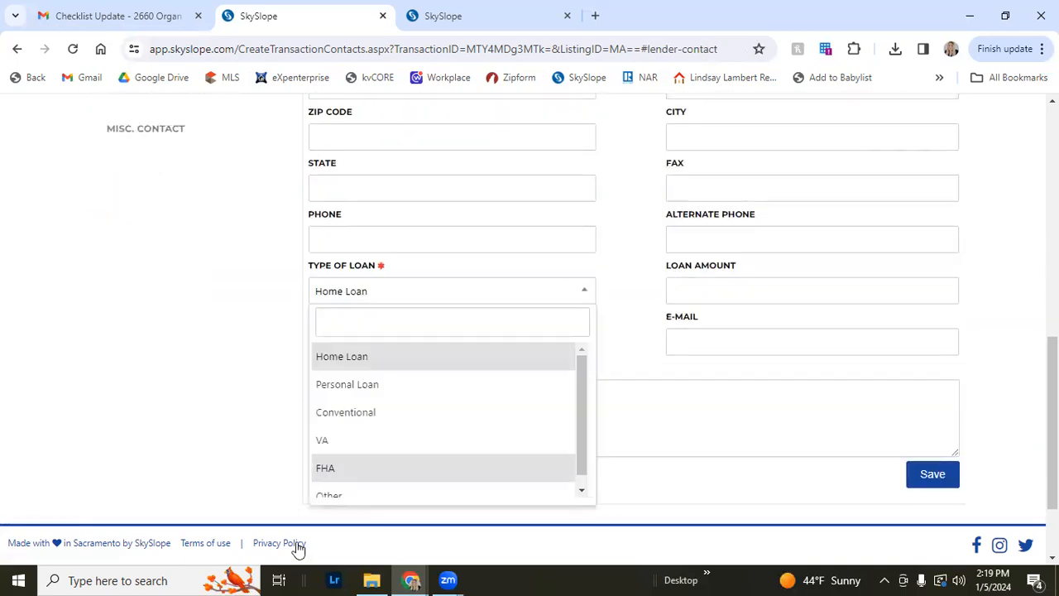
{"action": "scroll", "coordinate": [370, 439], "scroll_direction": "down", "scroll_amount": 1}
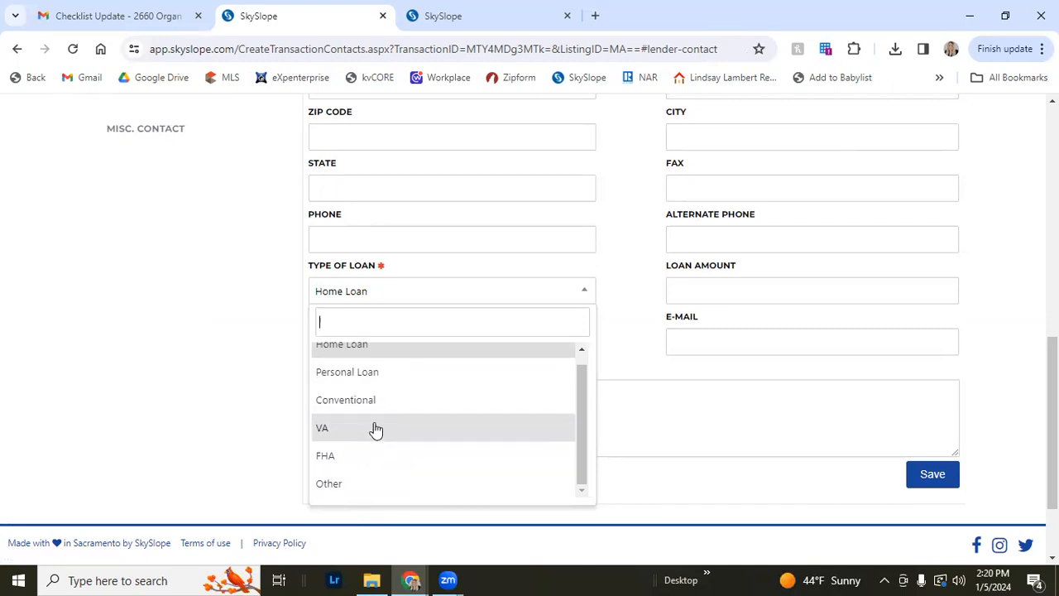
{"action": "scroll", "coordinate": [375, 428], "scroll_direction": "down", "scroll_amount": 1}
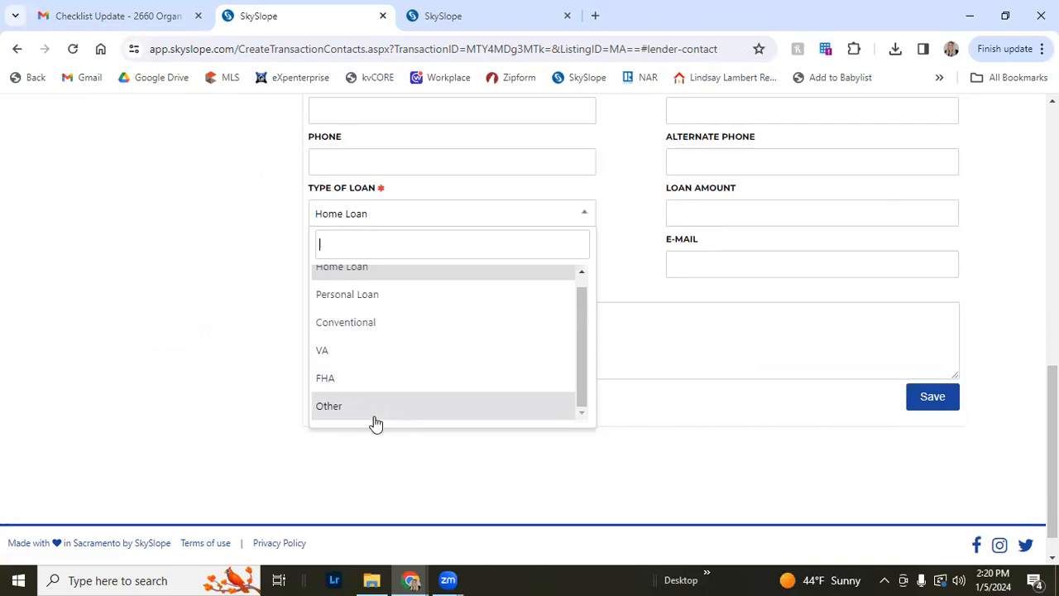
{"action": "left_click", "coordinate": [387, 332]}
{"action": "scroll", "coordinate": [419, 314], "scroll_direction": "up", "scroll_amount": 1}
Enter Grow Mortgage as the lender company and save the lender contact
{"action": "left_click", "coordinate": [432, 343]}
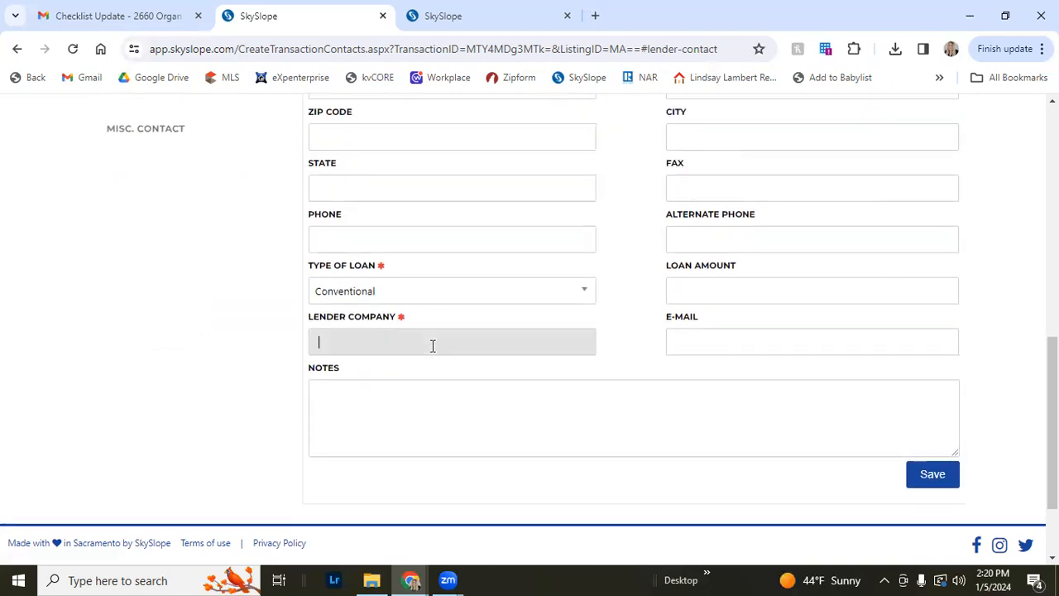
{"action": "type", "text": "Grow Mortgage"}
{"action": "left_click", "coordinate": [931, 475]}
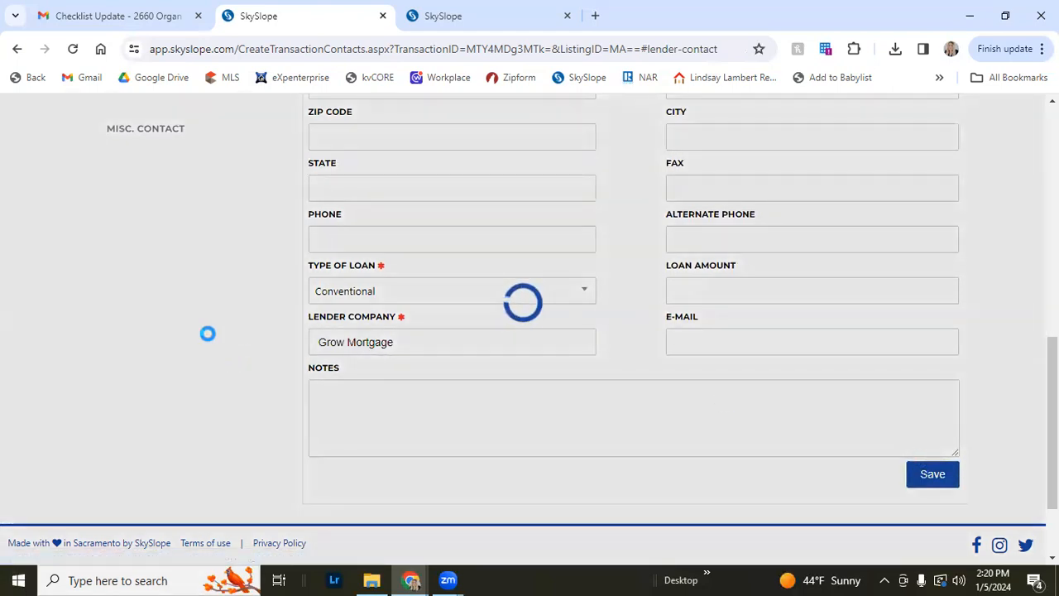
Review the completed contact sections and submit the transaction contacts
{"action": "scroll", "coordinate": [352, 350], "scroll_direction": "up", "scroll_amount": 7}
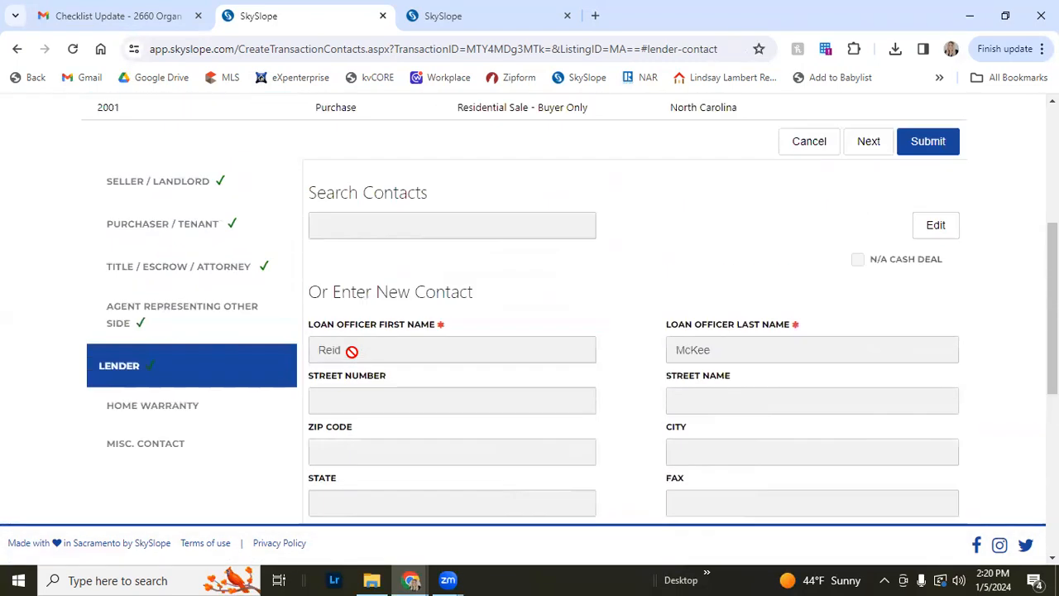
{"action": "scroll", "coordinate": [351, 358], "scroll_direction": "down", "scroll_amount": 4}
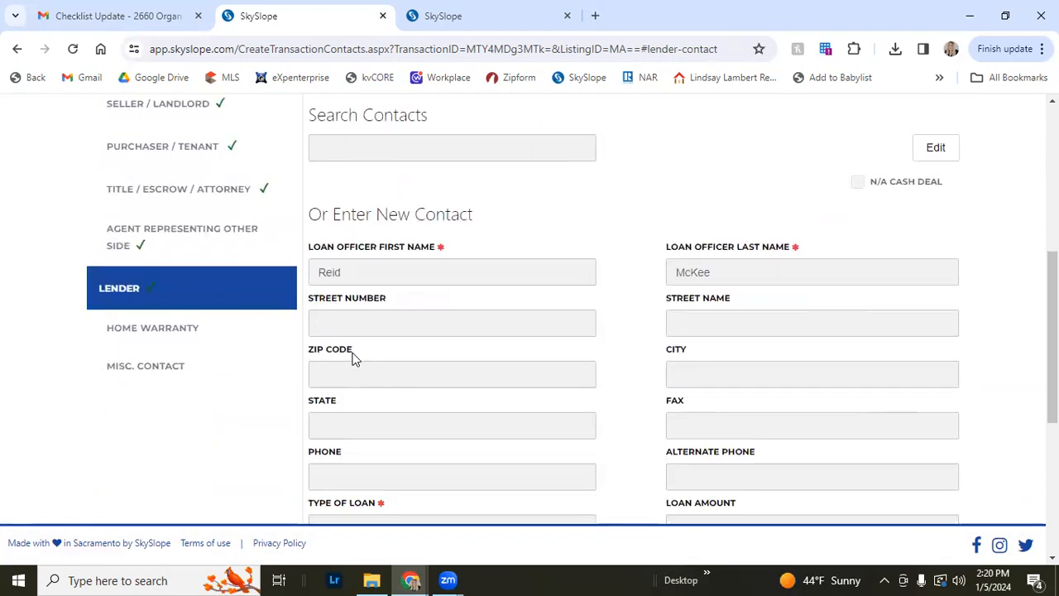
{"action": "scroll", "coordinate": [814, 427], "scroll_direction": "down", "scroll_amount": 2}
{"action": "scroll", "coordinate": [901, 405], "scroll_direction": "down", "scroll_amount": 2}
{"action": "scroll", "coordinate": [913, 389], "scroll_direction": "up", "scroll_amount": 8}
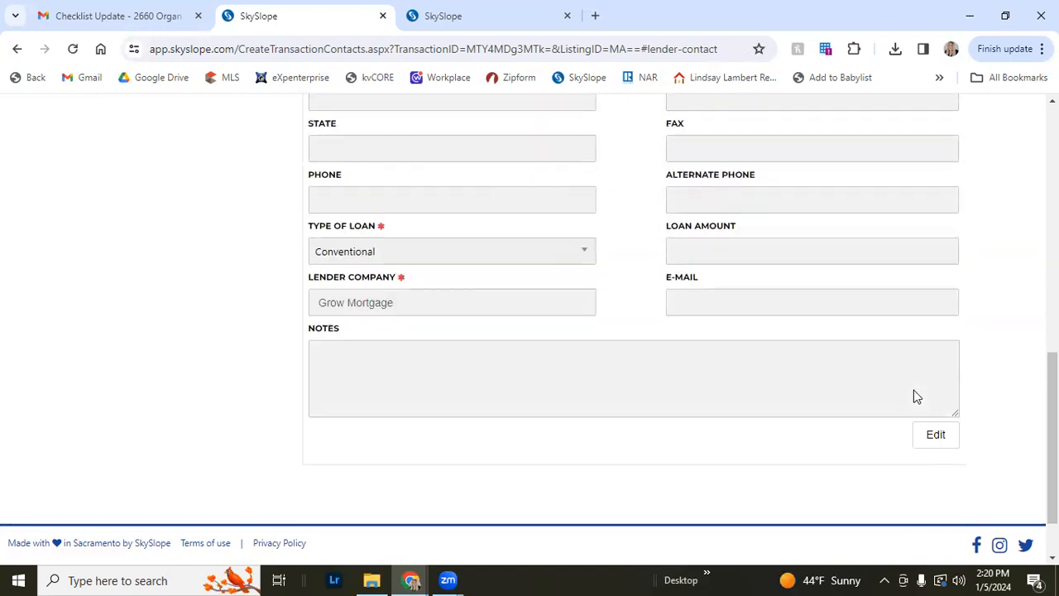
{"action": "scroll", "coordinate": [870, 491], "scroll_direction": "down", "scroll_amount": 3}
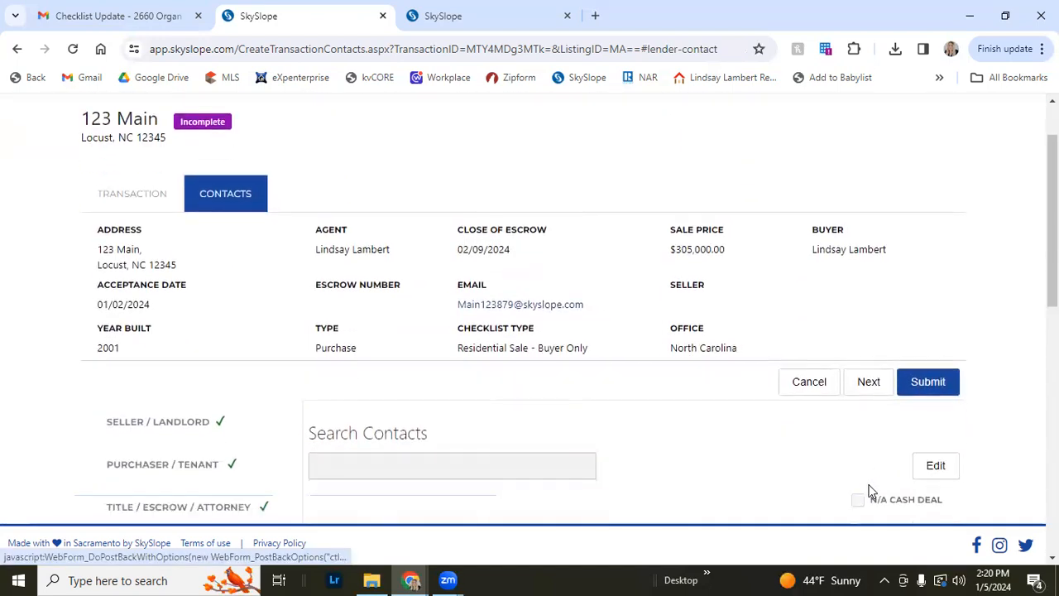
{"action": "scroll", "coordinate": [207, 451], "scroll_direction": "down", "scroll_amount": 1}
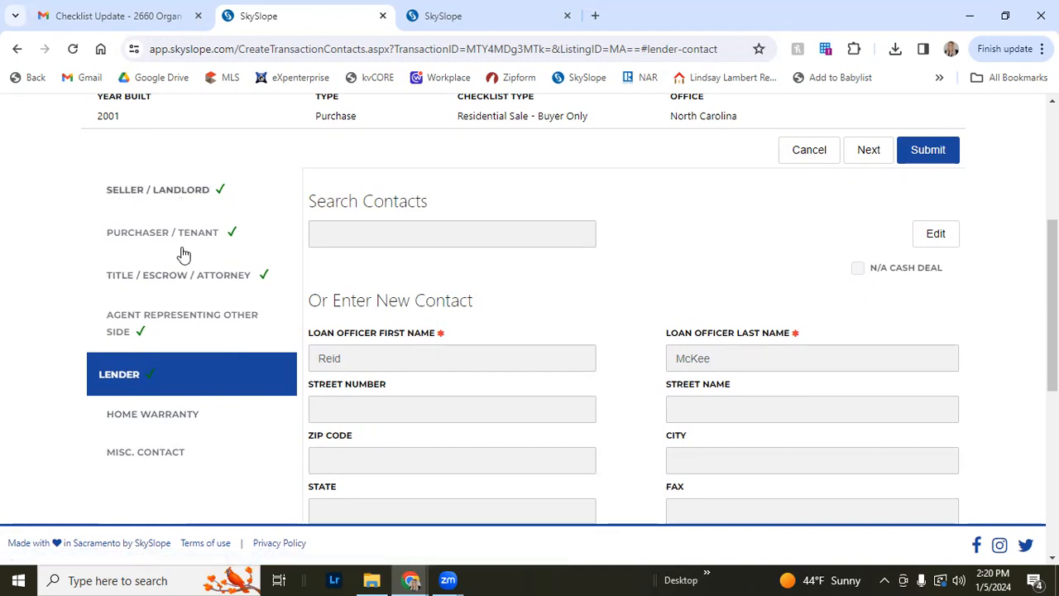
{"action": "scroll", "coordinate": [404, 289], "scroll_direction": "up", "scroll_amount": 1}
{"action": "left_click", "coordinate": [939, 227]}
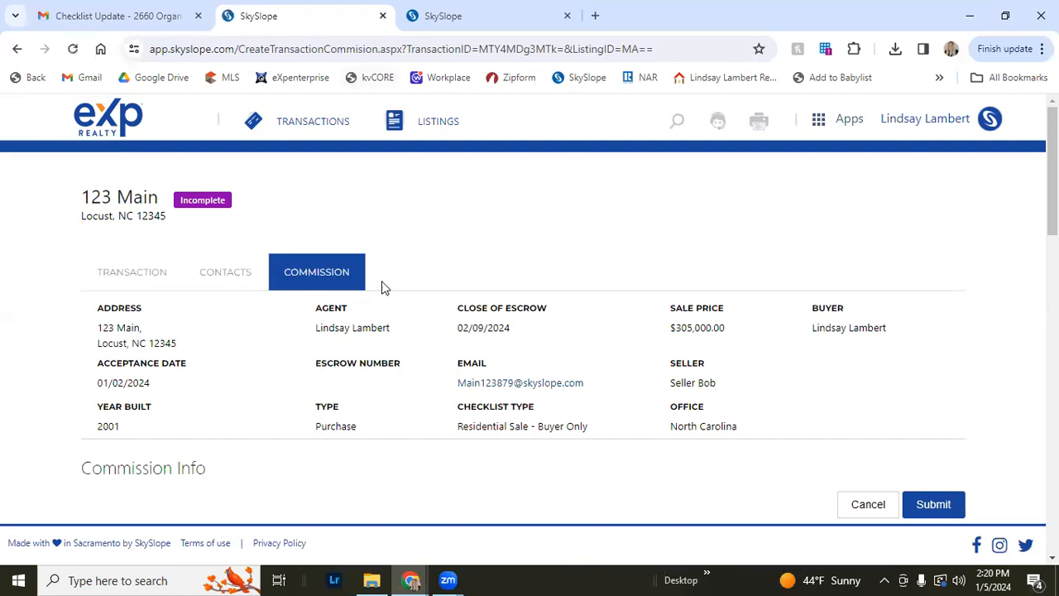
Set the sale commission to 2.5 percent in the commission info
{"action": "scroll", "coordinate": [397, 282], "scroll_direction": "down", "scroll_amount": 2}
{"action": "scroll", "coordinate": [411, 276], "scroll_direction": "down", "scroll_amount": 1}
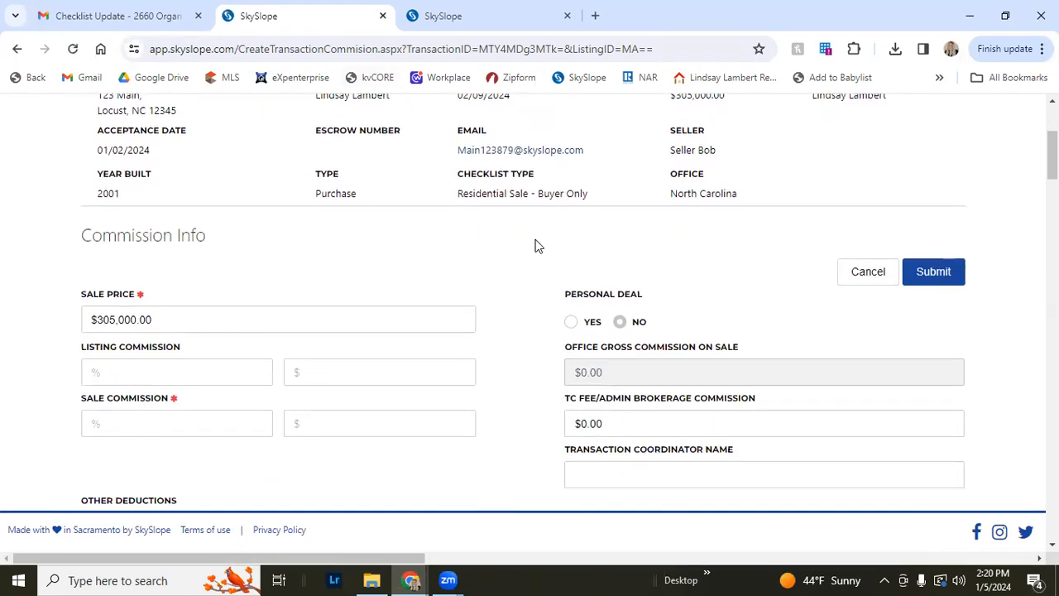
{"action": "scroll", "coordinate": [534, 246], "scroll_direction": "up", "scroll_amount": 3}
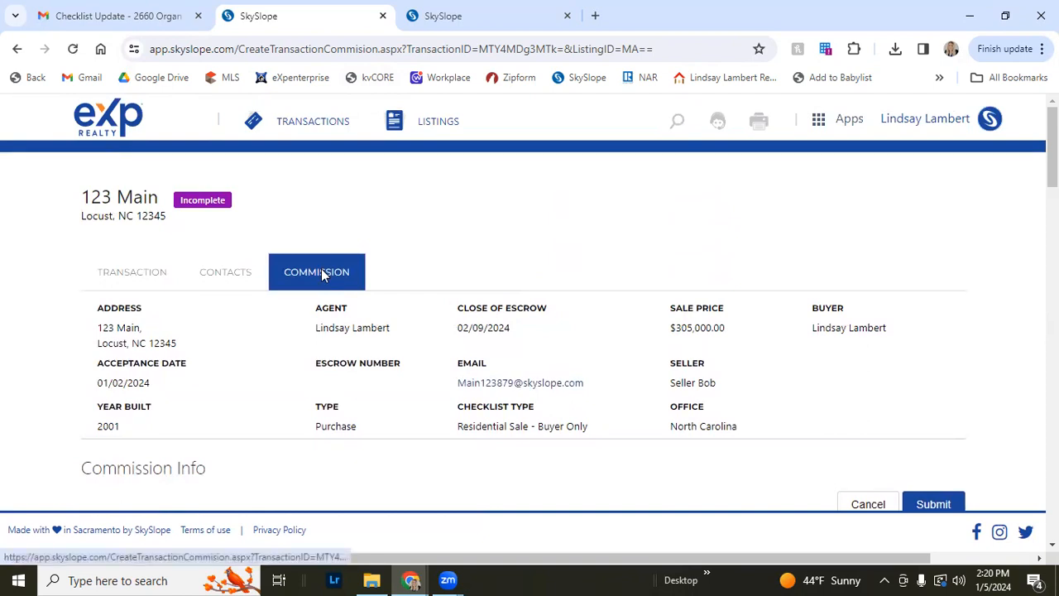
{"action": "scroll", "coordinate": [322, 273], "scroll_direction": "down", "scroll_amount": 3}
{"action": "scroll", "coordinate": [327, 283], "scroll_direction": "down", "scroll_amount": 1}
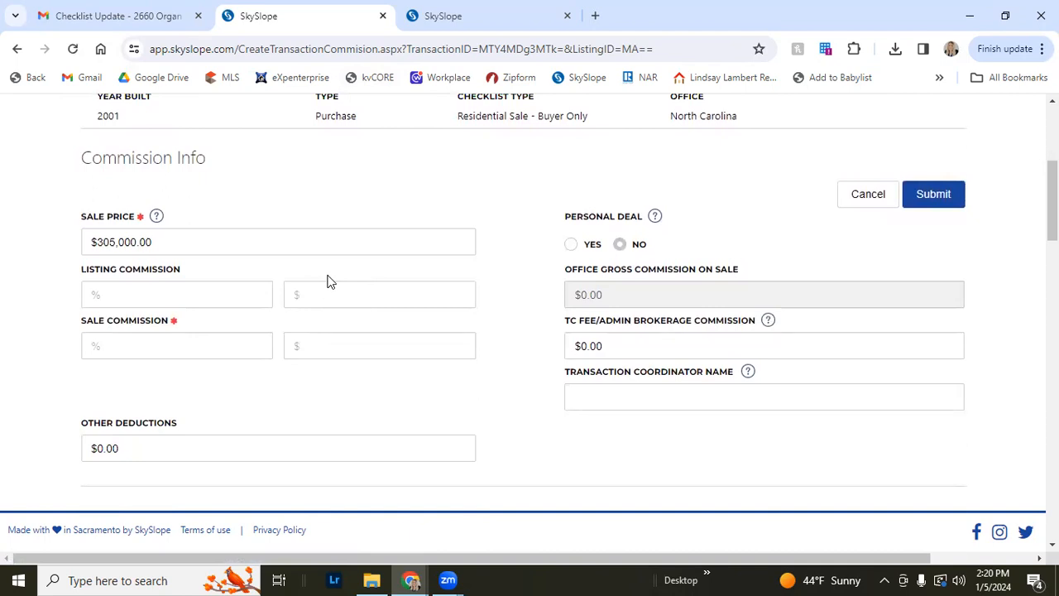
{"action": "scroll", "coordinate": [329, 281], "scroll_direction": "down", "scroll_amount": 1}
{"action": "left_click", "coordinate": [232, 262]}
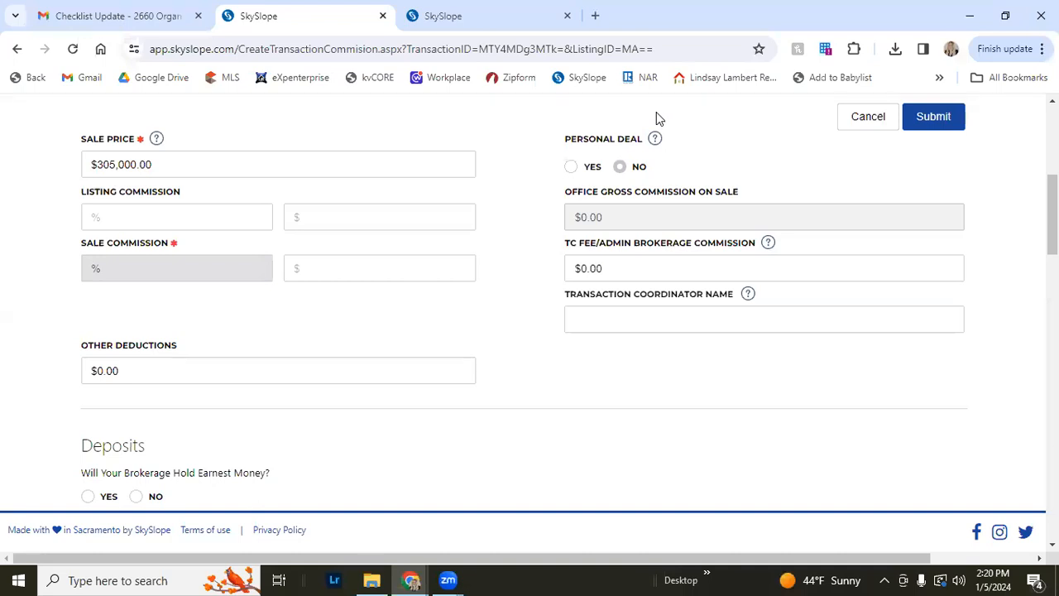
{"action": "type", "text": "2.5"}
{"action": "key", "text": "Tab"}
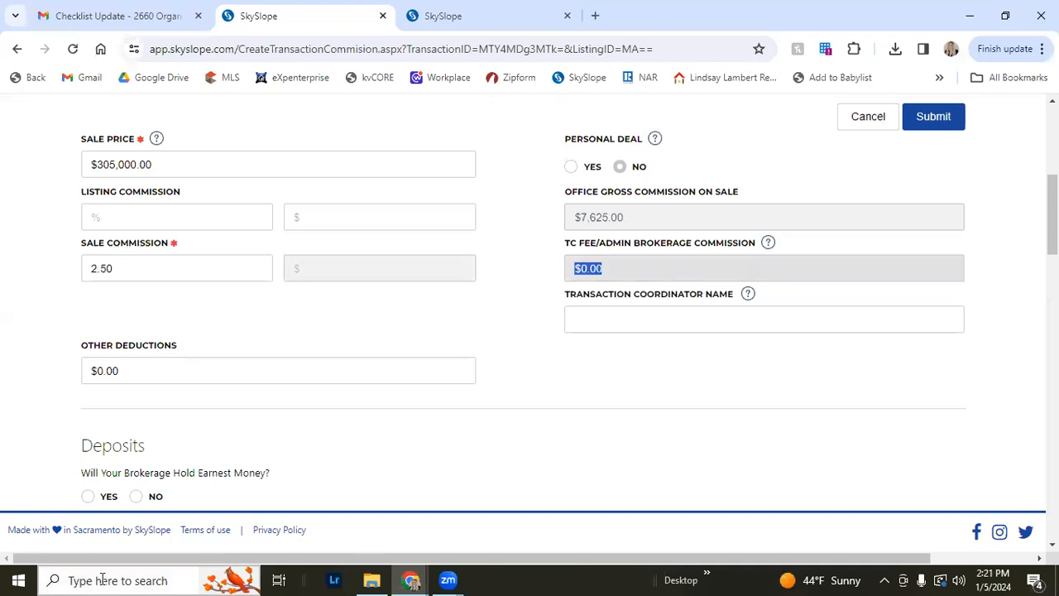
{"action": "left_click", "coordinate": [622, 219]}
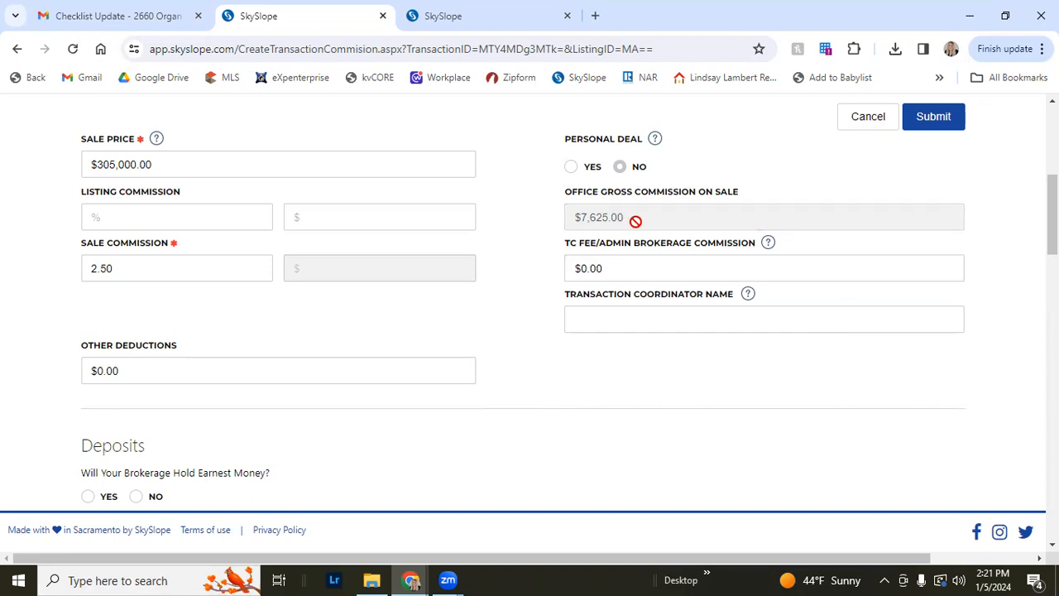
Answer No to whether the brokerage will hold earnest money
{"action": "scroll", "coordinate": [640, 229], "scroll_direction": "down", "scroll_amount": 3}
{"action": "scroll", "coordinate": [644, 235], "scroll_direction": "up", "scroll_amount": 1}
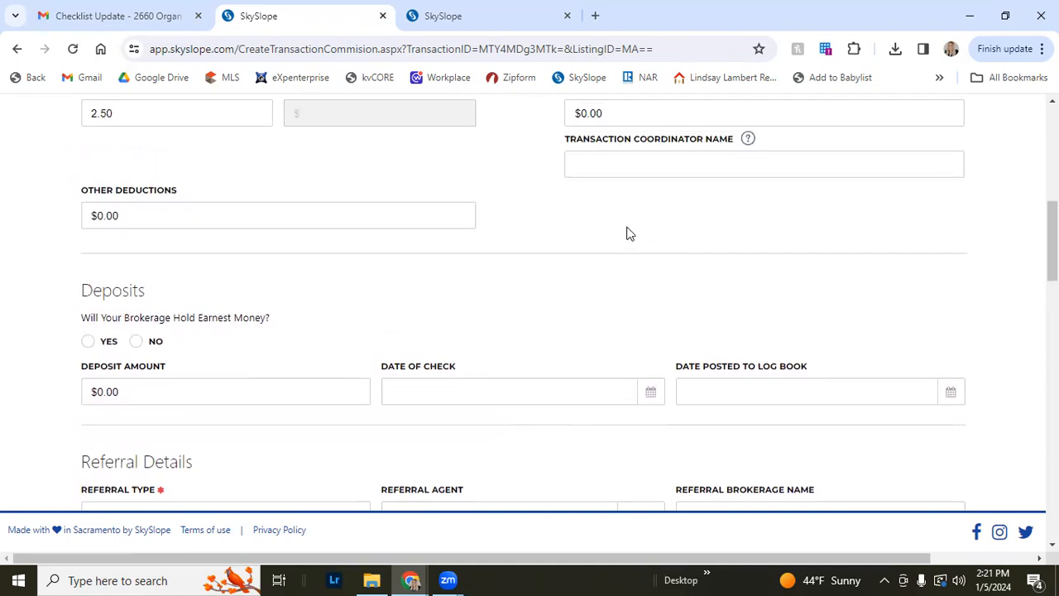
{"action": "left_click", "coordinate": [136, 342]}
{"action": "scroll", "coordinate": [232, 379], "scroll_direction": "down", "scroll_amount": 3}
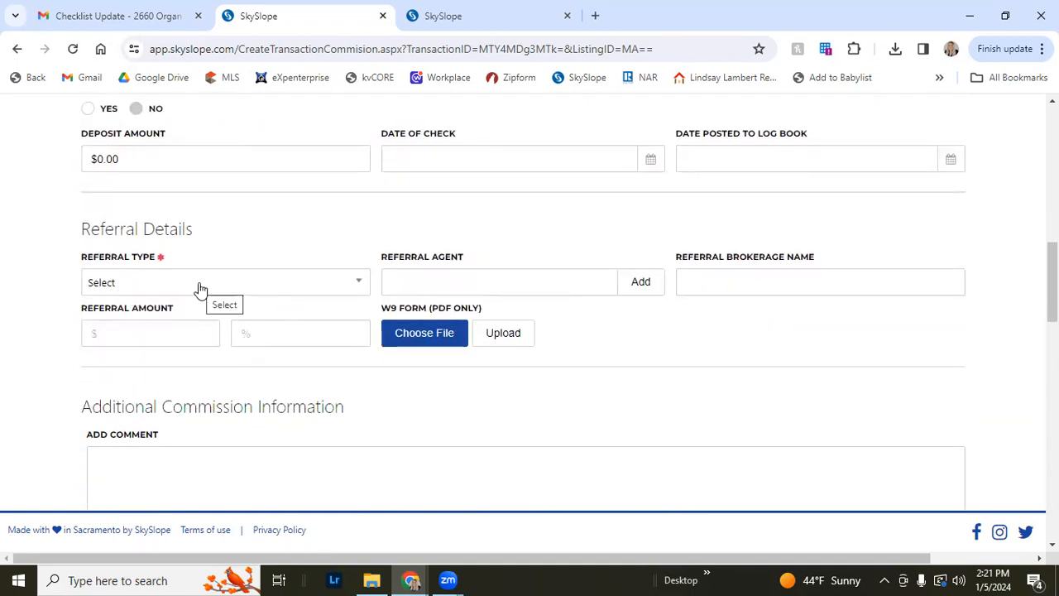
Set the referral type to No Referral
{"action": "left_click", "coordinate": [199, 289]}
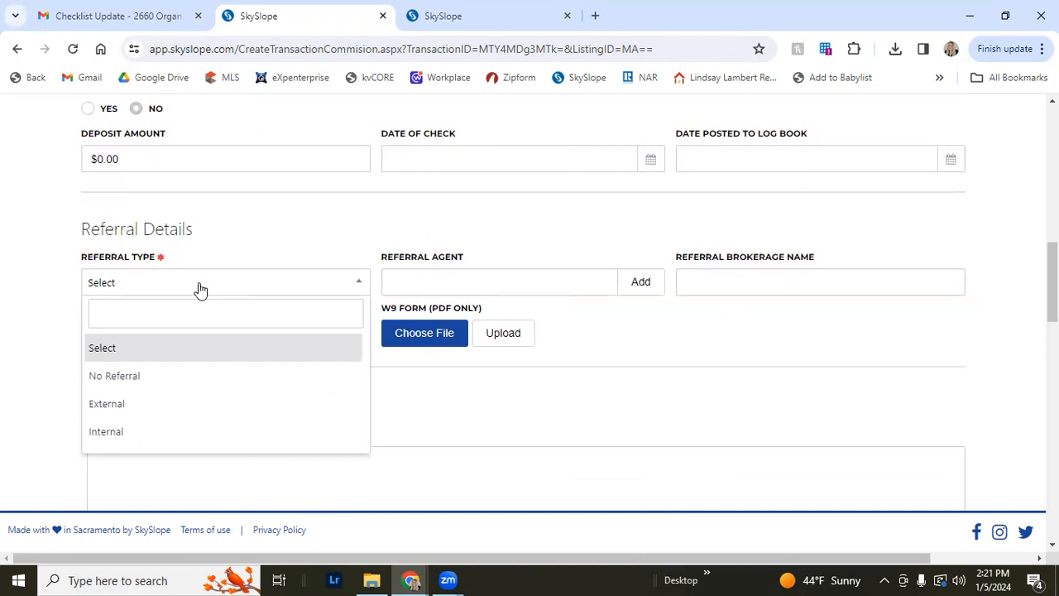
{"action": "scroll", "coordinate": [503, 400], "scroll_direction": "down", "scroll_amount": 3}
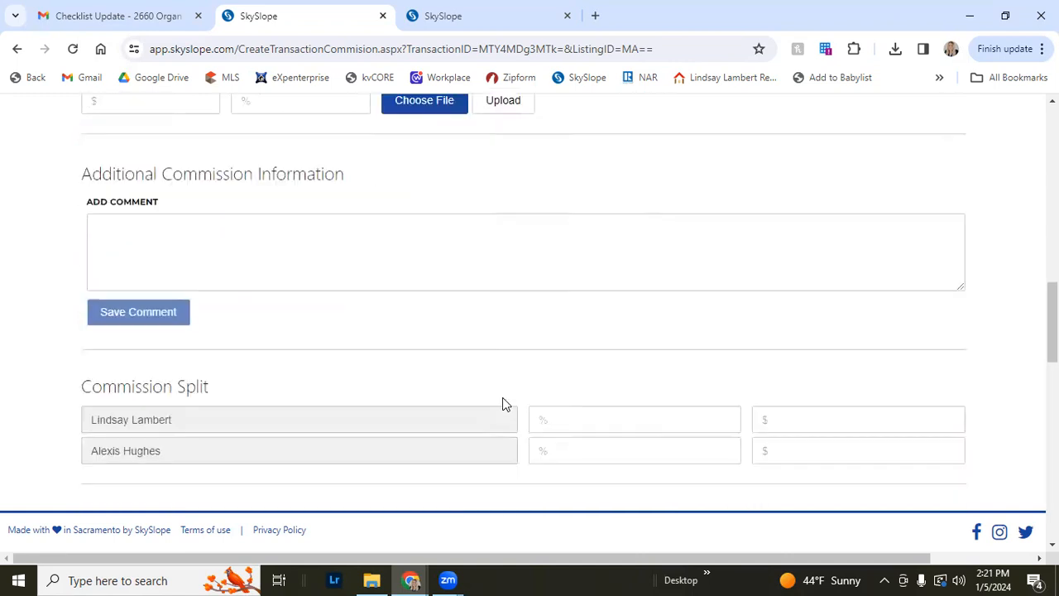
{"action": "scroll", "coordinate": [502, 404], "scroll_direction": "down", "scroll_amount": 1}
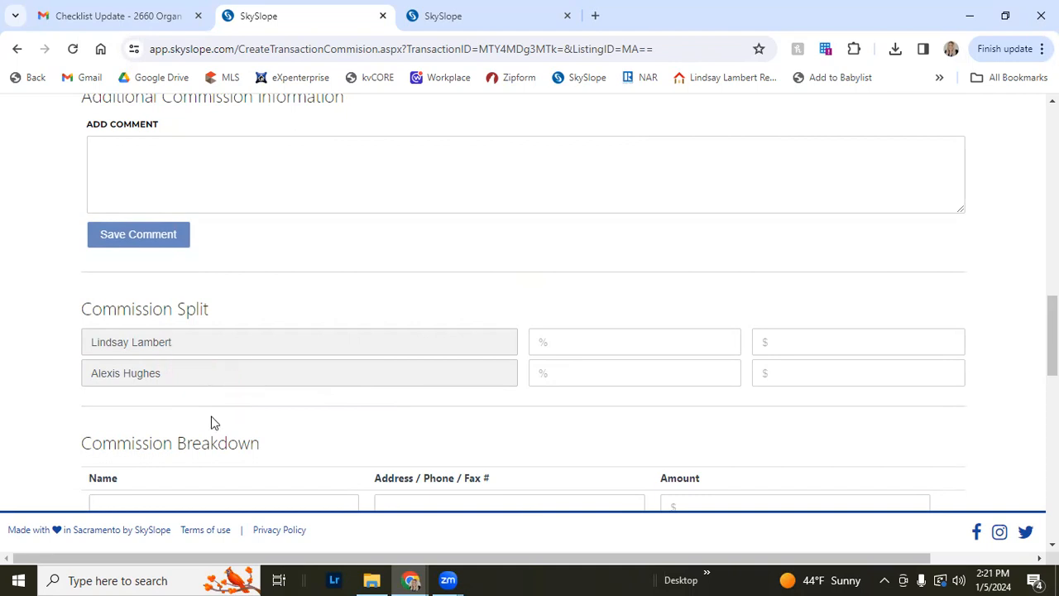
{"action": "scroll", "coordinate": [211, 422], "scroll_direction": "up", "scroll_amount": 5}
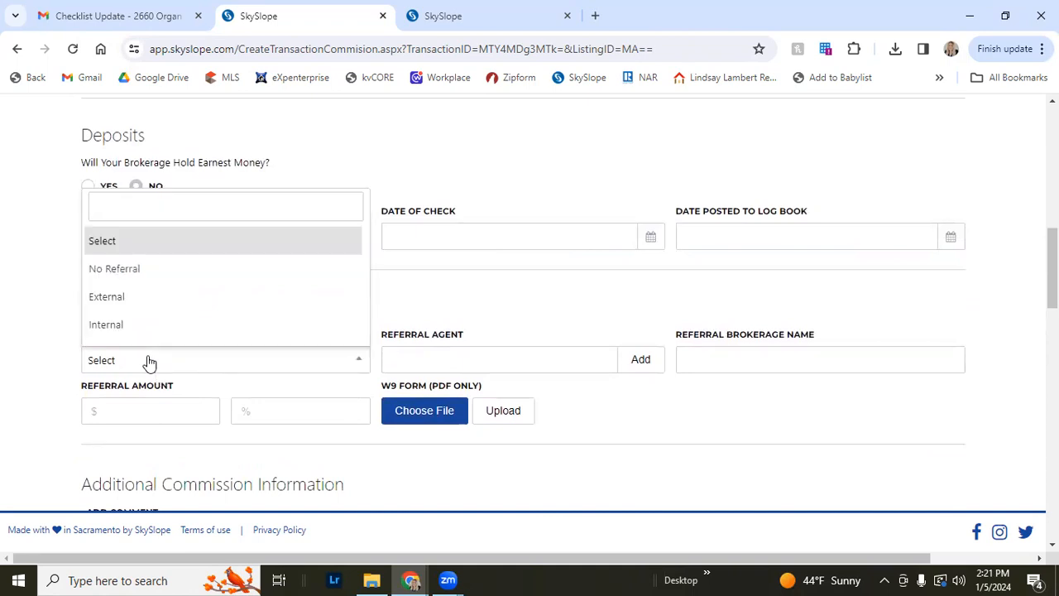
{"action": "left_click", "coordinate": [147, 300]}
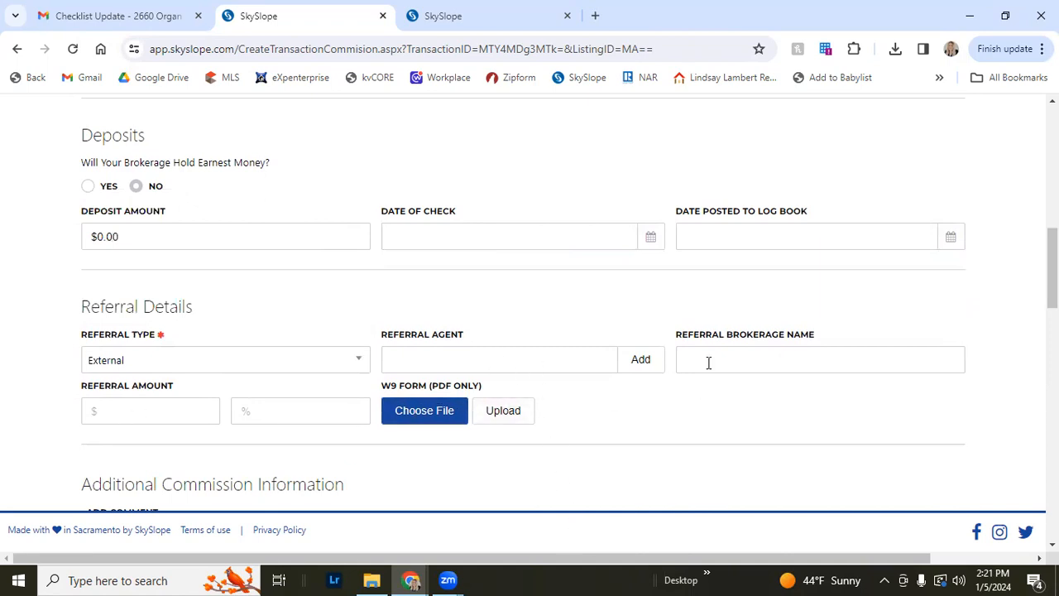
{"action": "left_click", "coordinate": [130, 366]}
{"action": "left_click", "coordinate": [135, 268]}
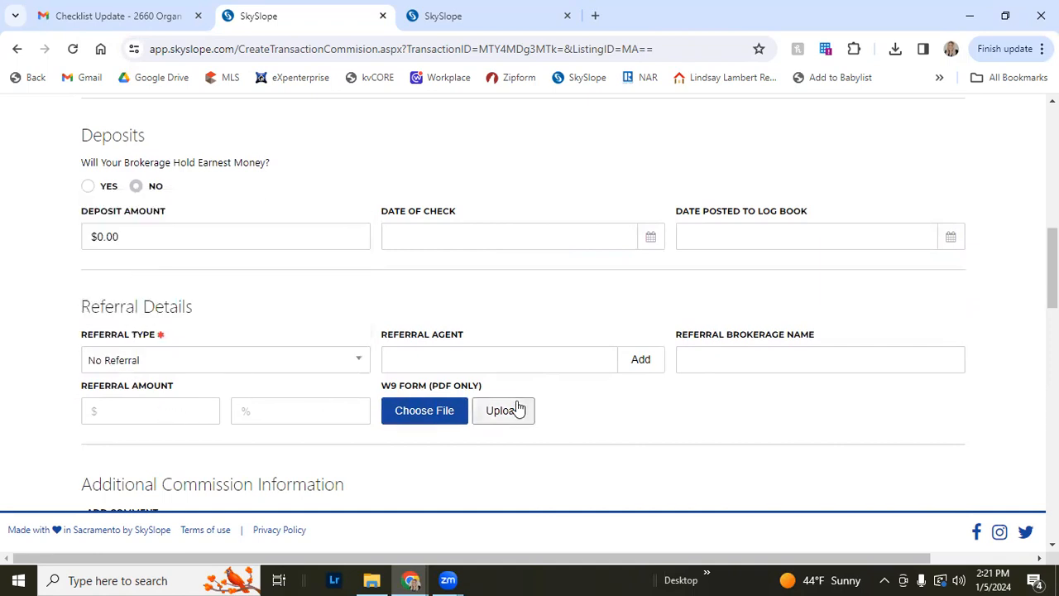
Split the commission 75 percent to the first agent and 25 percent to the second agent
{"action": "scroll", "coordinate": [518, 407], "scroll_direction": "down", "scroll_amount": 4}
{"action": "scroll", "coordinate": [671, 392], "scroll_direction": "down", "scroll_amount": 1}
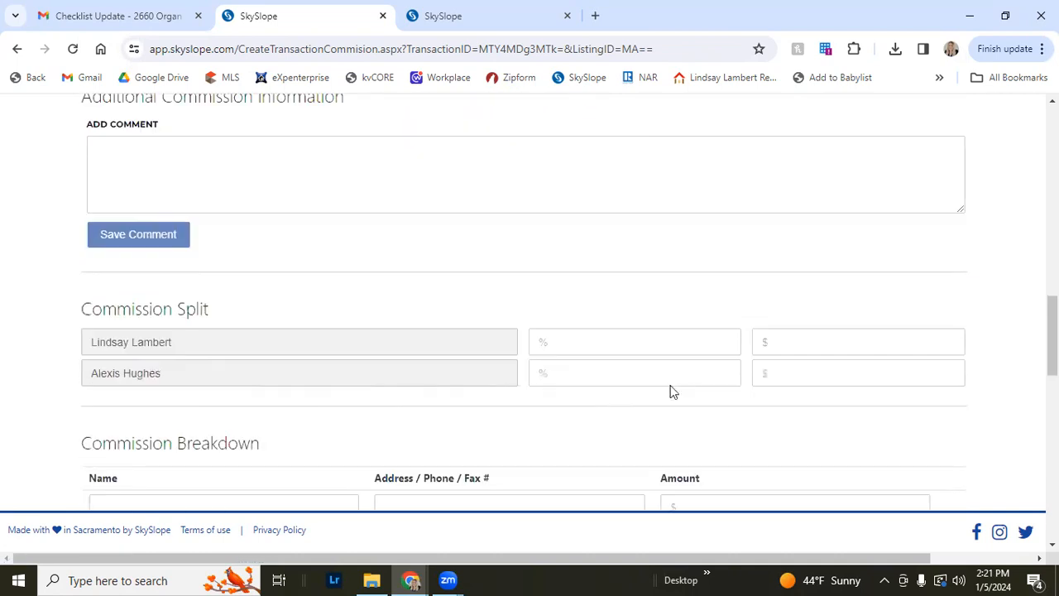
{"action": "left_click", "coordinate": [667, 346]}
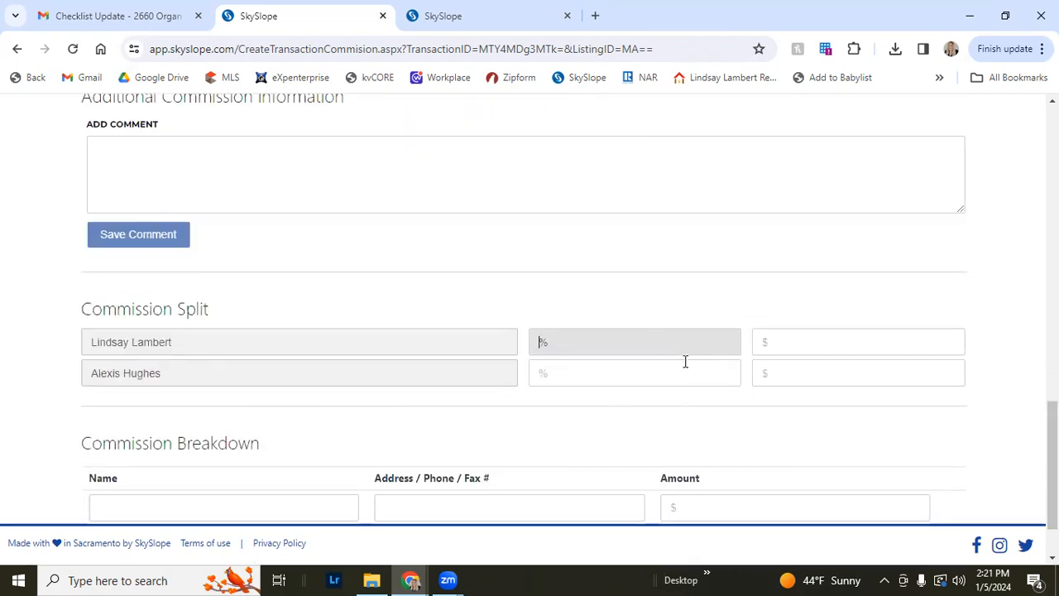
{"action": "type", "text": "75"}
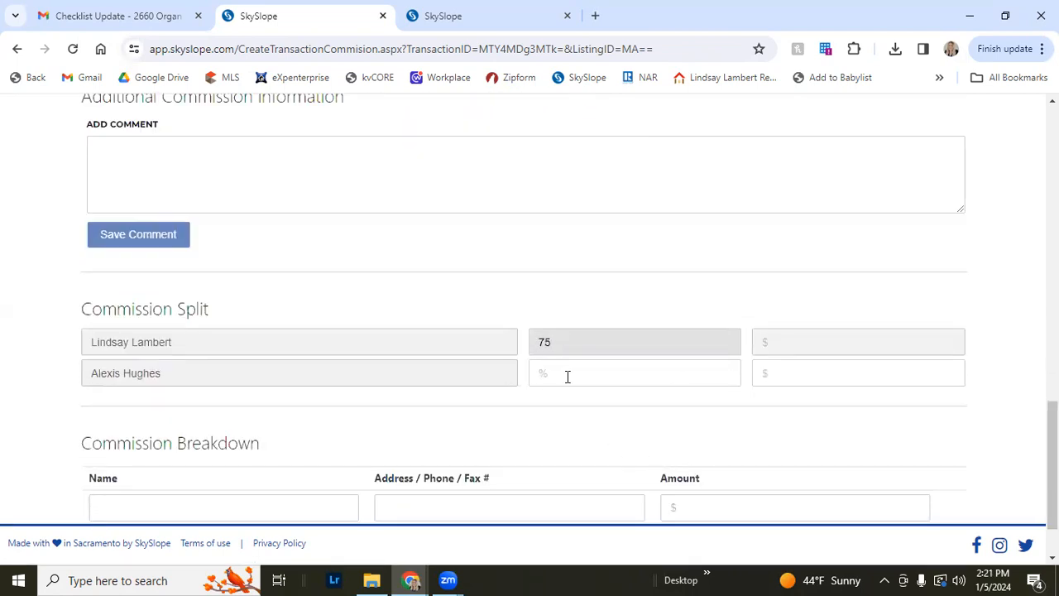
{"action": "left_click", "coordinate": [568, 376]}
{"action": "type", "text": "25"}
{"action": "left_click", "coordinate": [579, 350]}
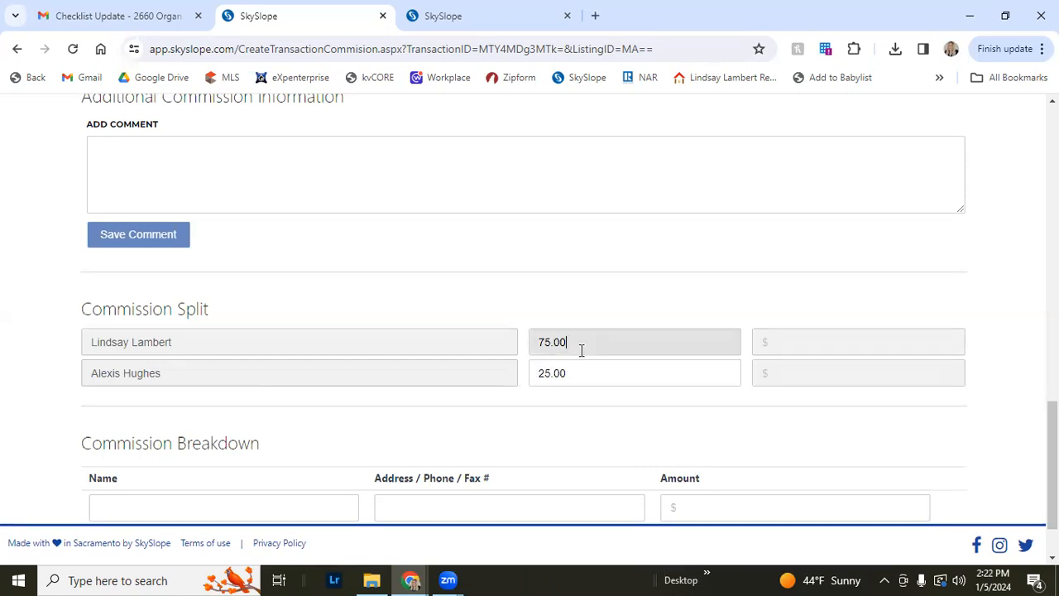
Review the commission page and submit the commission details
{"action": "scroll", "coordinate": [612, 356], "scroll_direction": "down", "scroll_amount": 1}
{"action": "left_click", "coordinate": [582, 317]}
{"action": "scroll", "coordinate": [594, 336], "scroll_direction": "up", "scroll_amount": 14}
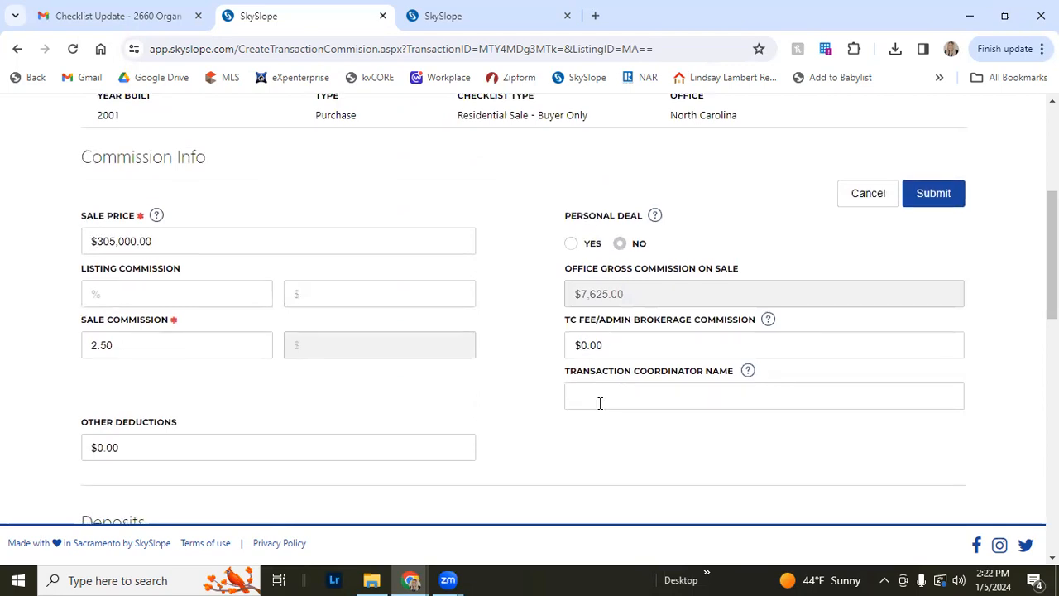
{"action": "scroll", "coordinate": [596, 402], "scroll_direction": "down", "scroll_amount": 10}
{"action": "scroll", "coordinate": [586, 405], "scroll_direction": "down", "scroll_amount": 2}
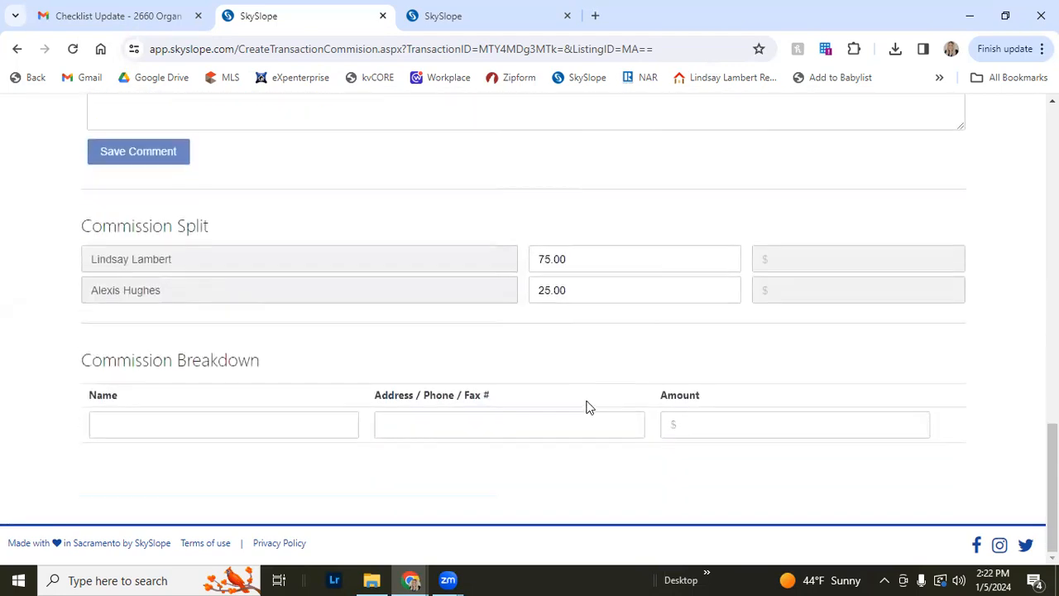
{"action": "scroll", "coordinate": [582, 410], "scroll_direction": "up", "scroll_amount": 6}
{"action": "scroll", "coordinate": [658, 400], "scroll_direction": "up", "scroll_amount": 5}
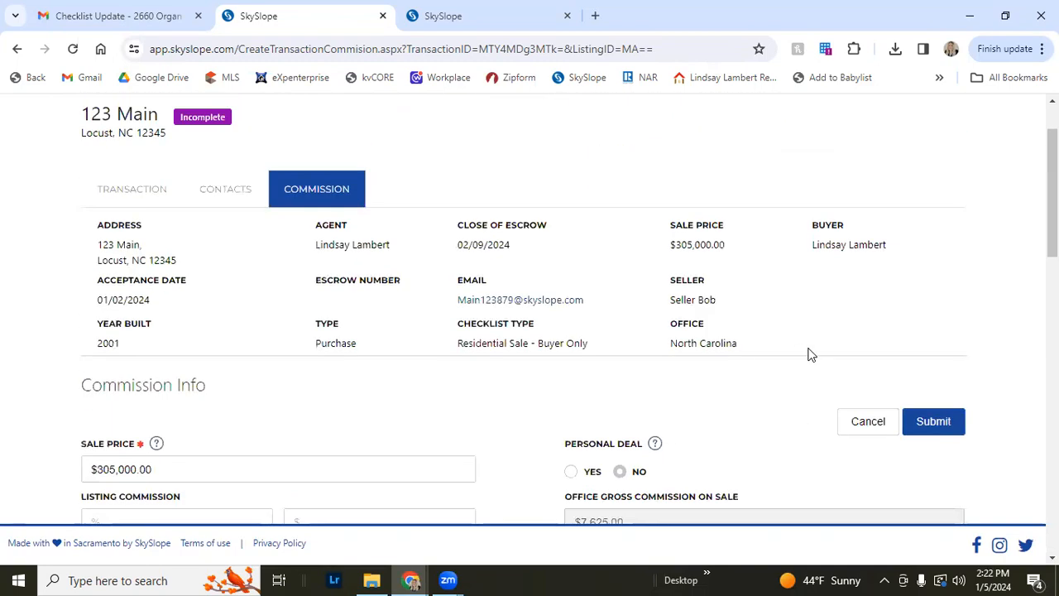
{"action": "left_click", "coordinate": [953, 420]}
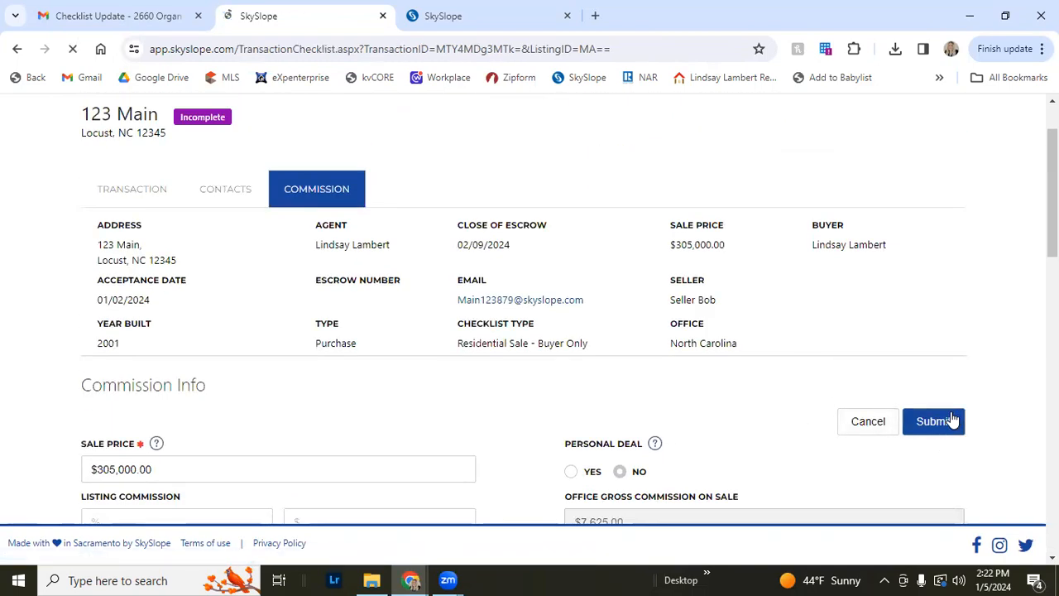
{"action": "scroll", "coordinate": [700, 348], "scroll_direction": "down", "scroll_amount": 3}
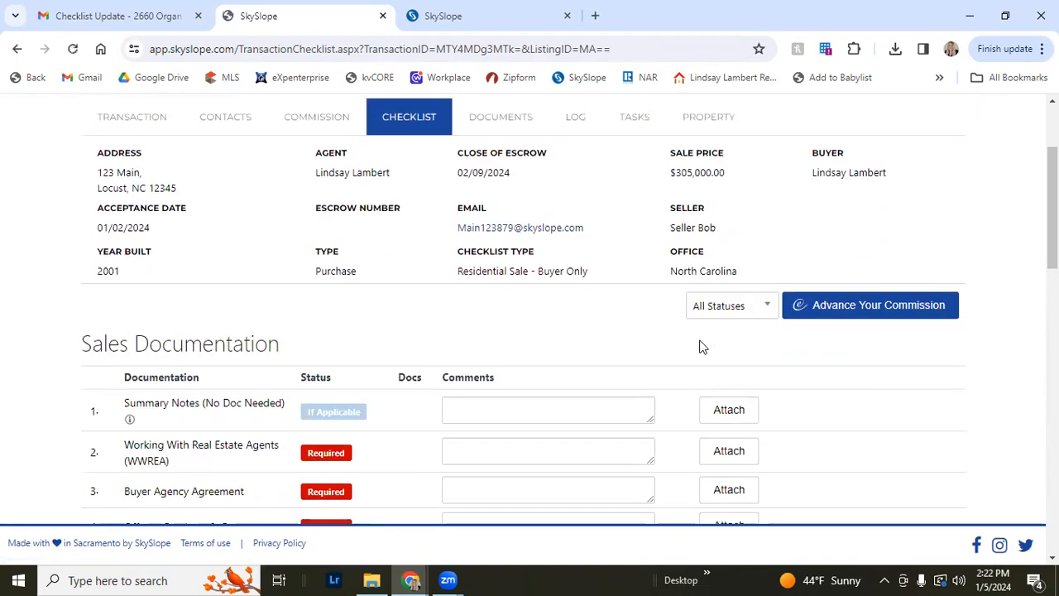
{"action": "scroll", "coordinate": [686, 359], "scroll_direction": "up", "scroll_amount": 2}
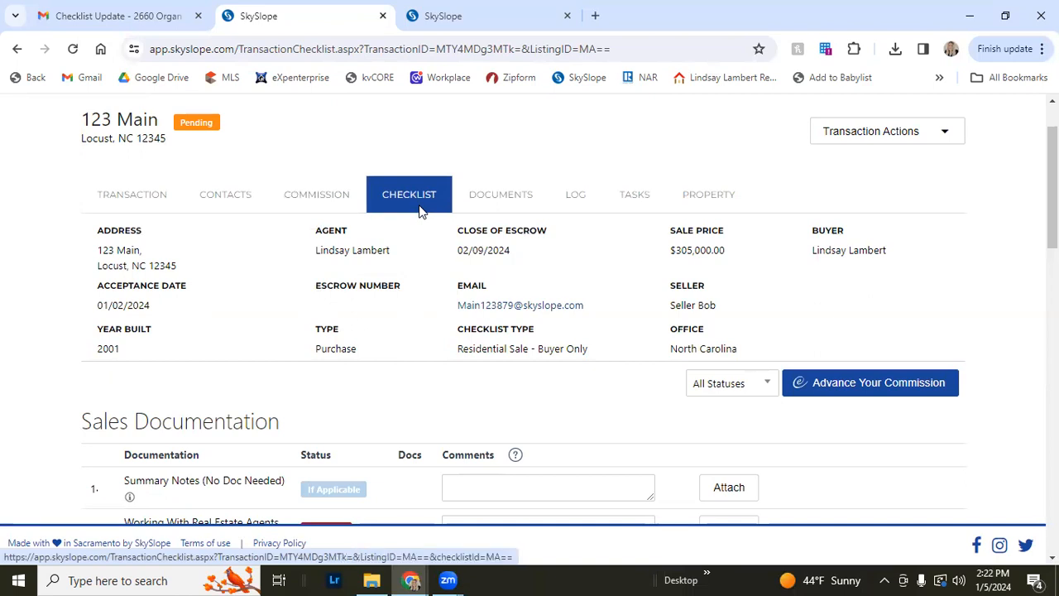
Review the transaction checklist's header details and the Sales Documentation items with their statuses
{"action": "scroll", "coordinate": [420, 215], "scroll_direction": "up", "scroll_amount": 1}
{"action": "scroll", "coordinate": [420, 237], "scroll_direction": "down", "scroll_amount": 1}
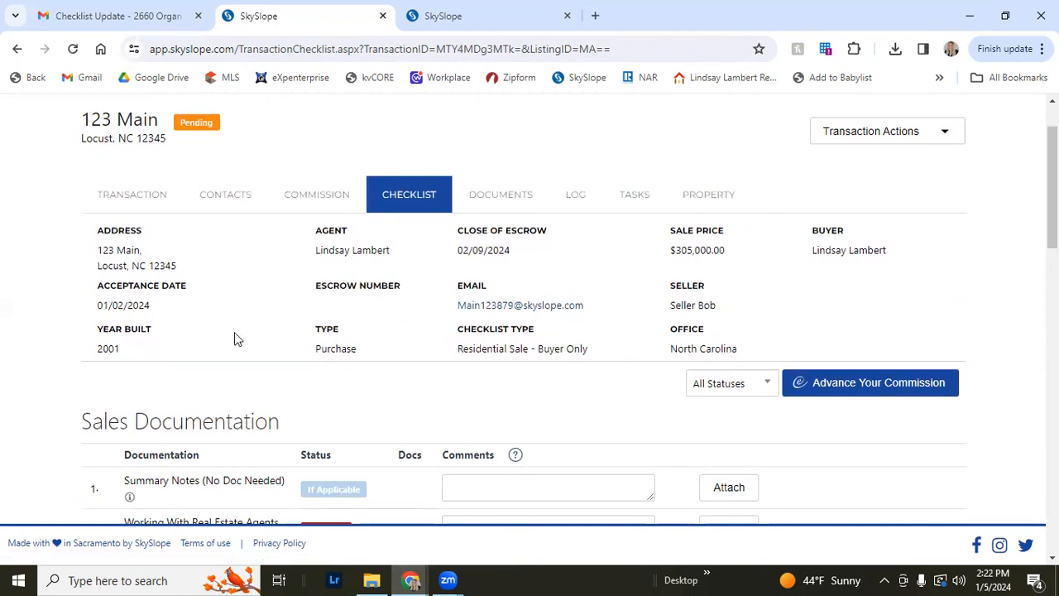
{"action": "scroll", "coordinate": [301, 290], "scroll_direction": "down", "scroll_amount": 3}
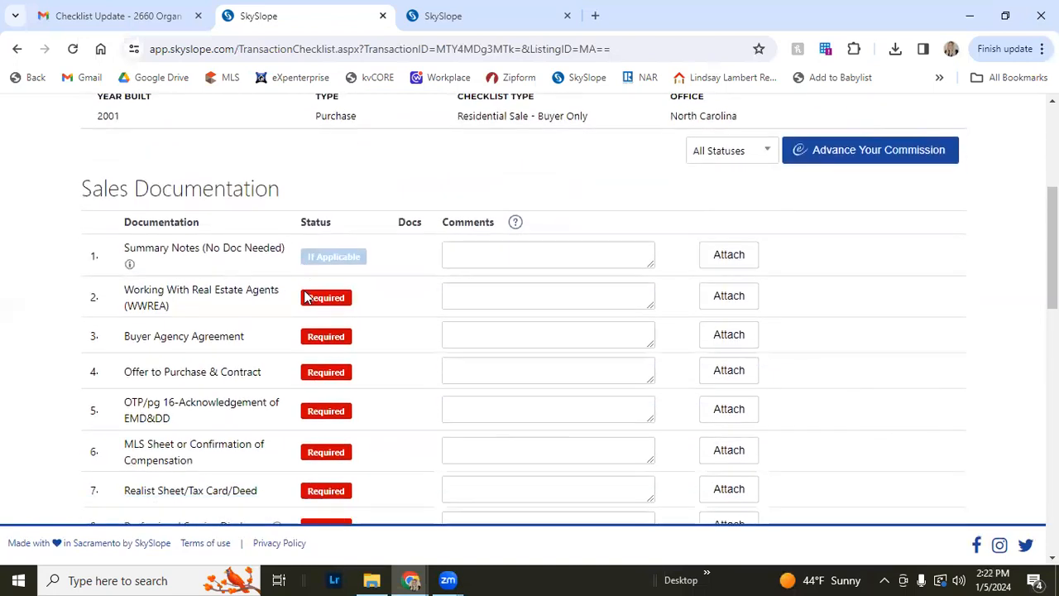
{"action": "scroll", "coordinate": [305, 296], "scroll_direction": "down", "scroll_amount": 1}
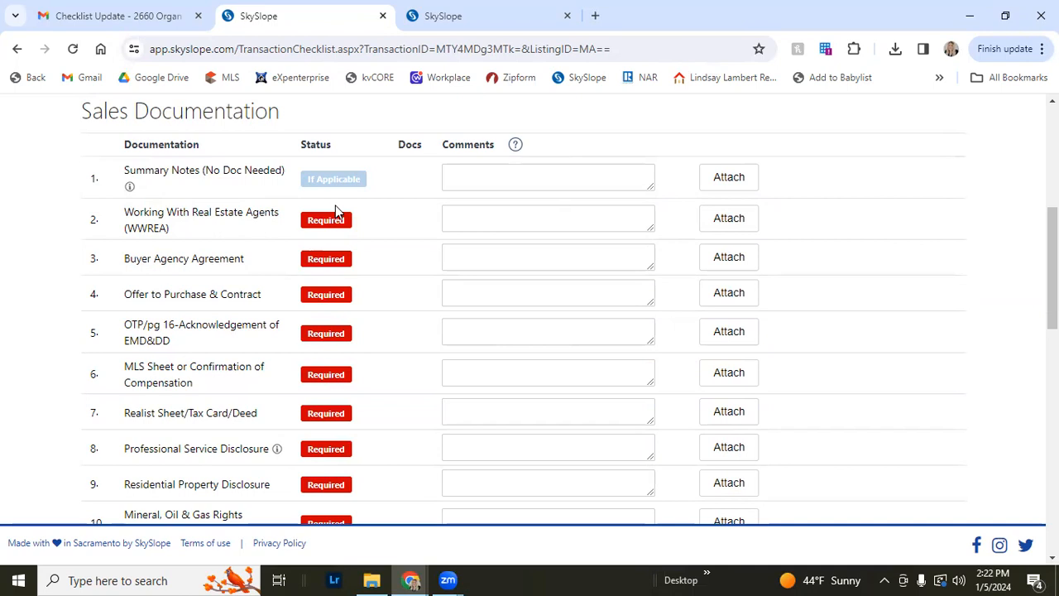
{"action": "scroll", "coordinate": [315, 229], "scroll_direction": "down", "scroll_amount": 1}
{"action": "scroll", "coordinate": [322, 265], "scroll_direction": "up", "scroll_amount": 1}
{"action": "scroll", "coordinate": [211, 258], "scroll_direction": "up", "scroll_amount": 1}
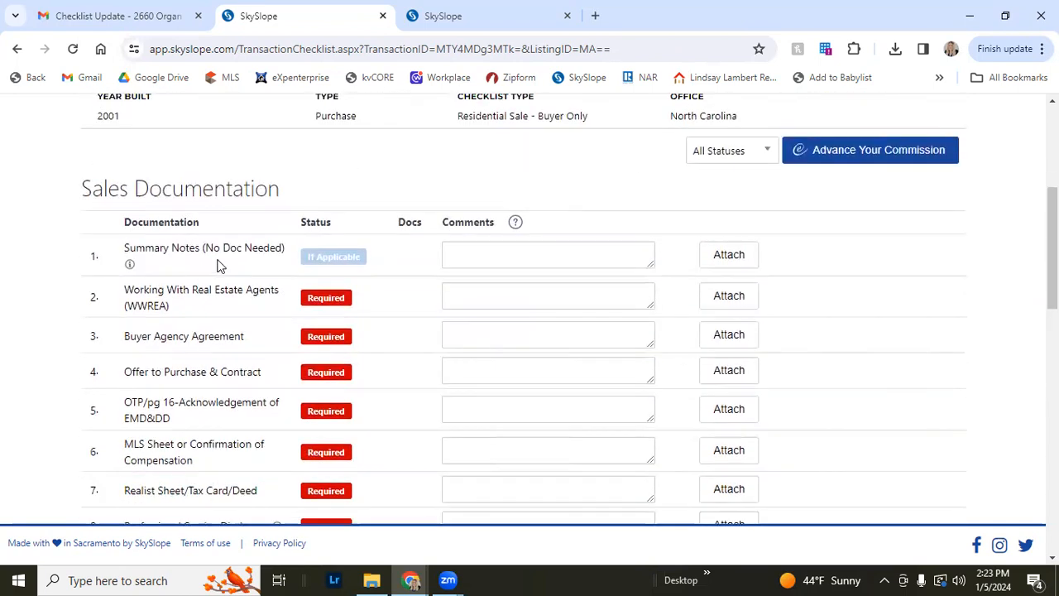
{"action": "scroll", "coordinate": [470, 134], "scroll_direction": "up", "scroll_amount": 1}
{"action": "left_click_drag", "start_coordinate": [457, 192], "coordinate": [601, 196]}
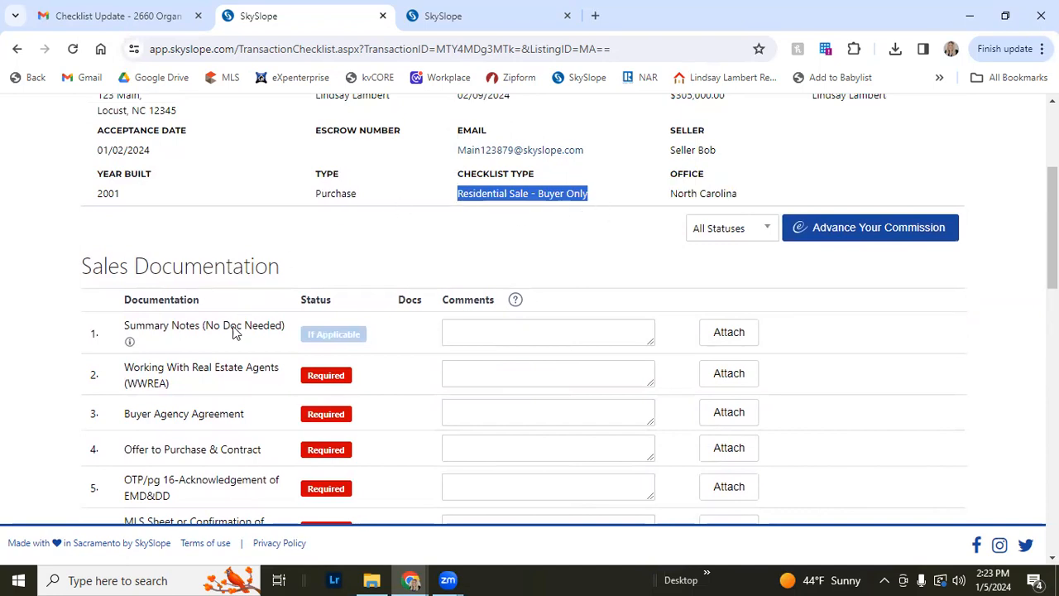
{"action": "scroll", "coordinate": [222, 344], "scroll_direction": "down", "scroll_amount": 1}
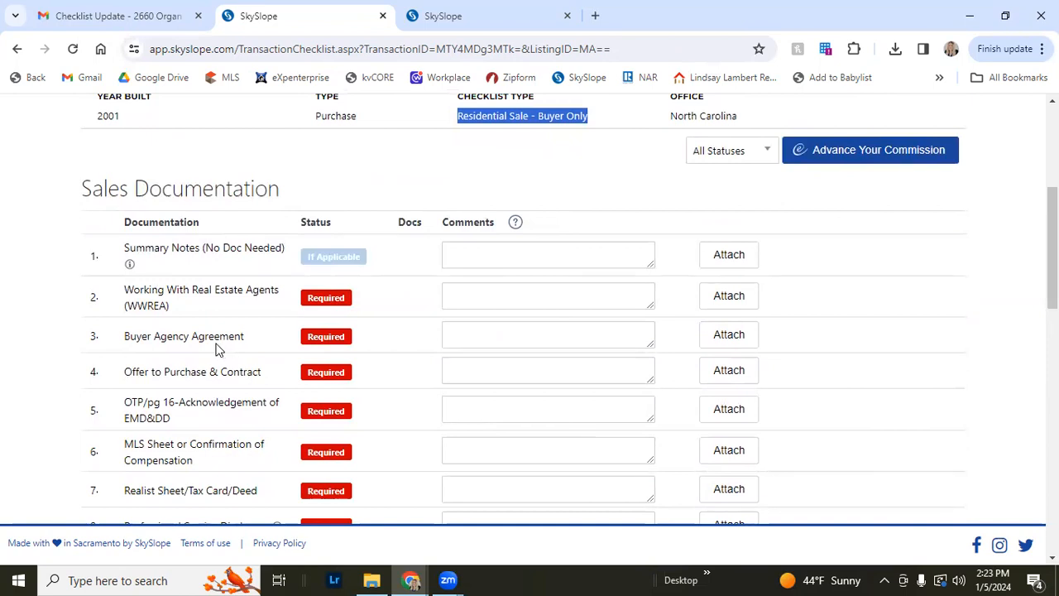
{"action": "left_click", "coordinate": [204, 189]}
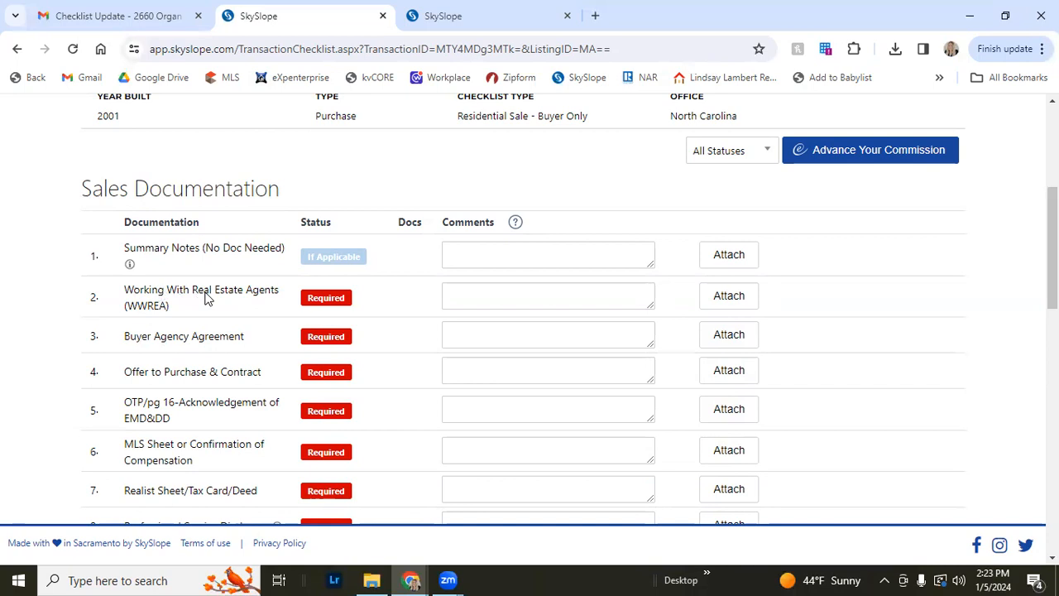
{"action": "scroll", "coordinate": [203, 373], "scroll_direction": "down", "scroll_amount": 1}
{"action": "scroll", "coordinate": [214, 384], "scroll_direction": "up", "scroll_amount": 1}
{"action": "scroll", "coordinate": [324, 314], "scroll_direction": "down", "scroll_amount": 4}
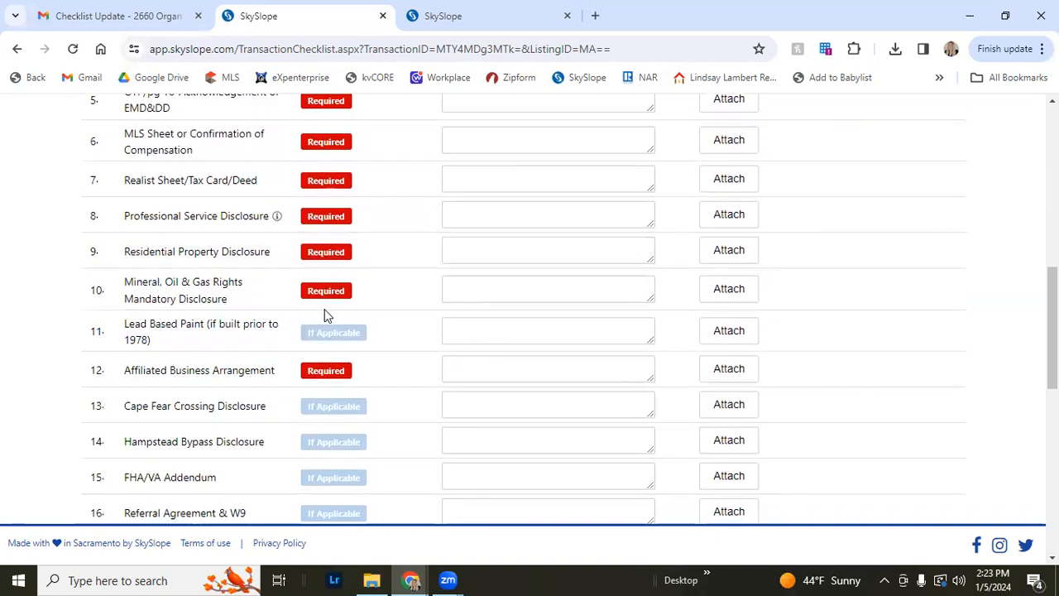
{"action": "scroll", "coordinate": [324, 314], "scroll_direction": "down", "scroll_amount": 1}
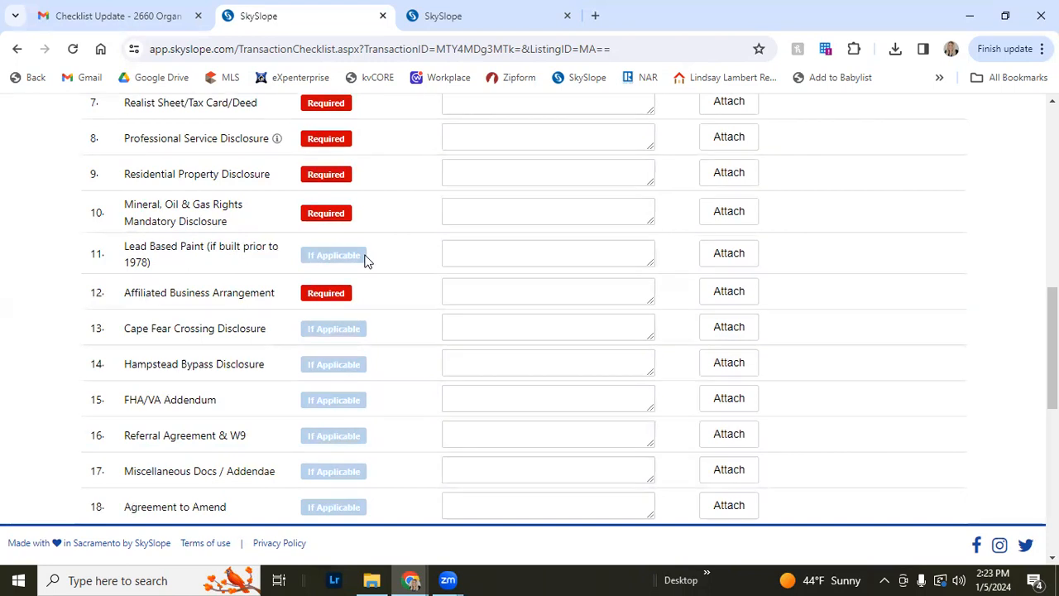
{"action": "scroll", "coordinate": [350, 293], "scroll_direction": "up", "scroll_amount": 4}
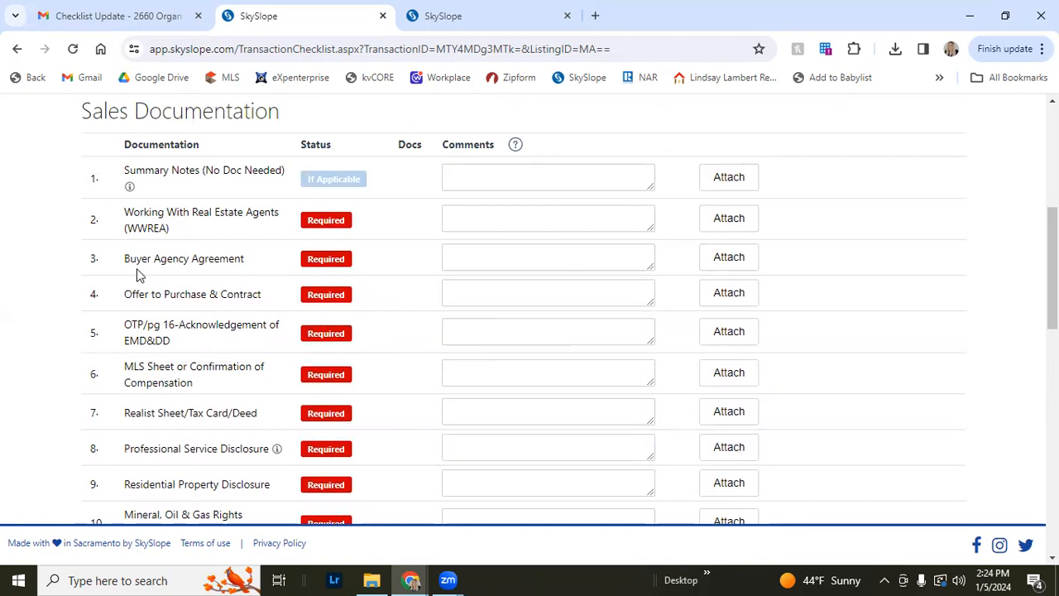
Read through each required document name in the Sales Documentation and Closing Documents lists
{"action": "left_click_drag", "start_coordinate": [126, 259], "coordinate": [218, 260]}
{"action": "left_click", "coordinate": [180, 285]}
{"action": "left_click_drag", "start_coordinate": [122, 295], "coordinate": [270, 301]}
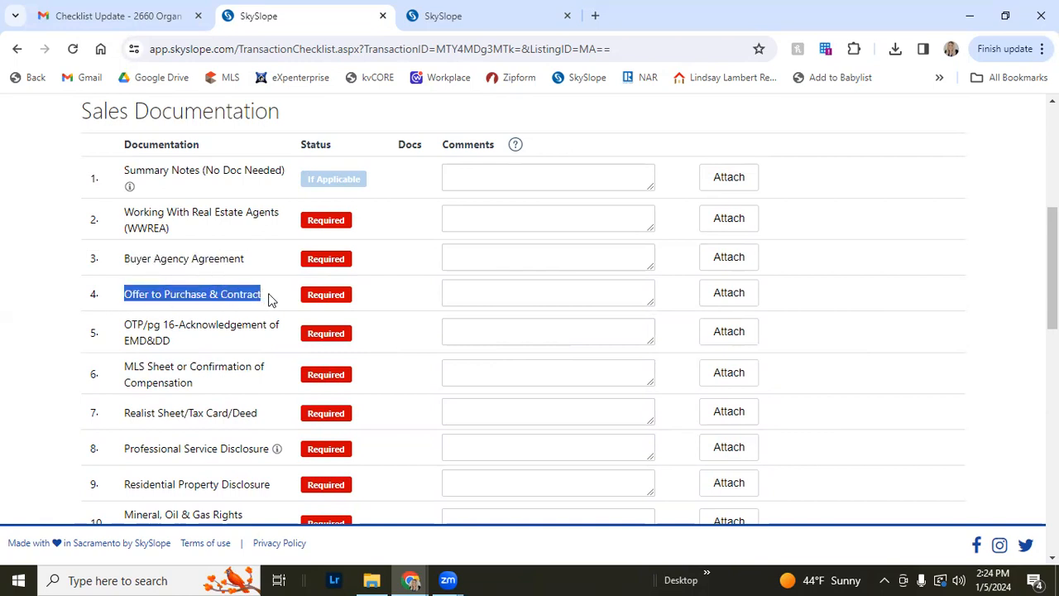
{"action": "left_click", "coordinate": [266, 300]}
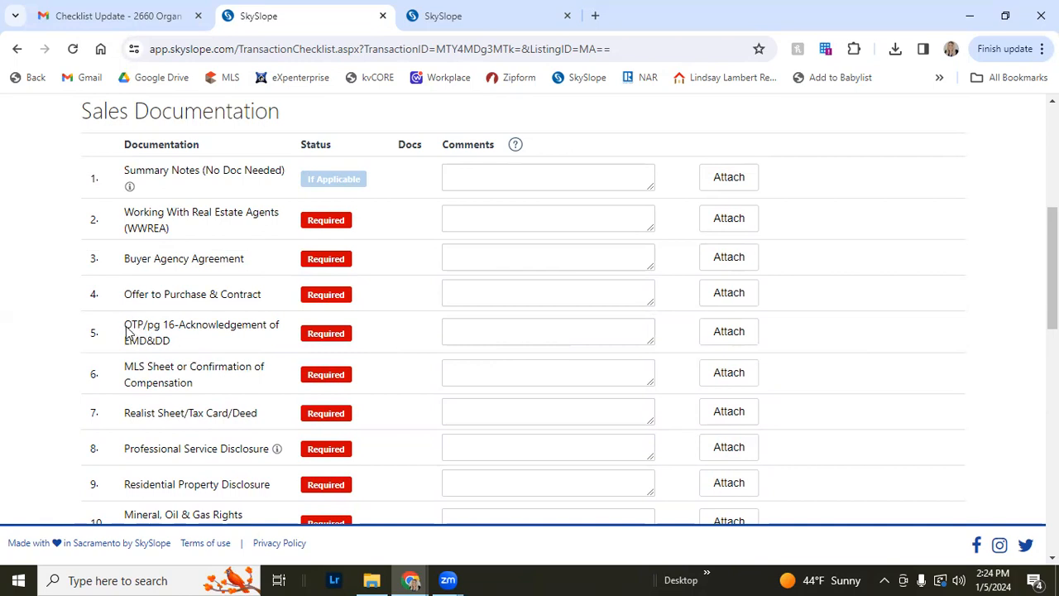
{"action": "left_click_drag", "start_coordinate": [126, 331], "coordinate": [173, 340]}
{"action": "left_click", "coordinate": [188, 354]}
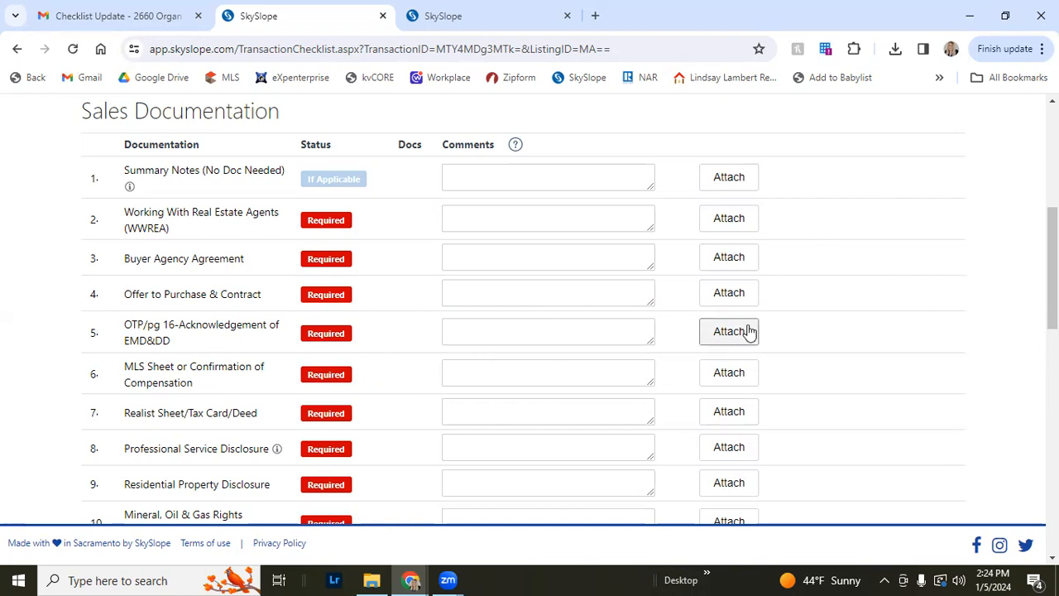
{"action": "scroll", "coordinate": [184, 364], "scroll_direction": "down", "scroll_amount": 1}
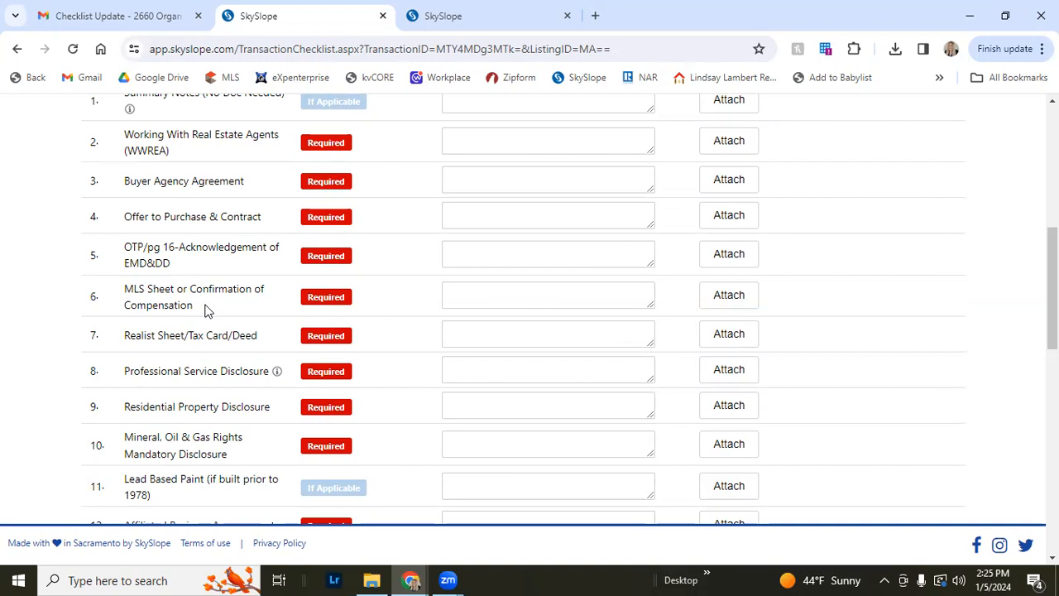
{"action": "left_click_drag", "start_coordinate": [122, 290], "coordinate": [174, 293]}
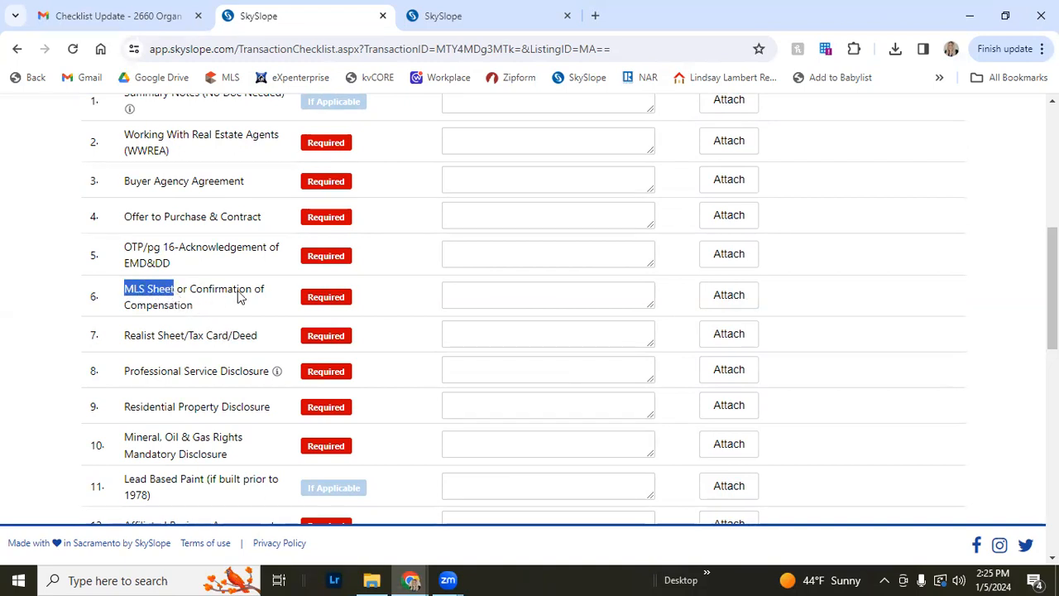
{"action": "left_click_drag", "start_coordinate": [192, 291], "coordinate": [218, 307]}
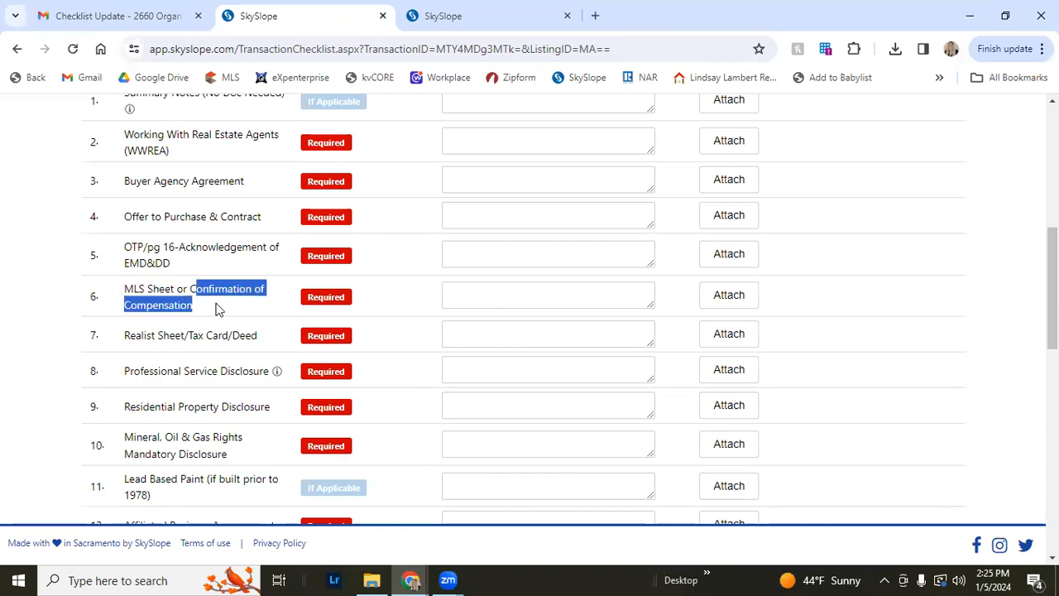
{"action": "left_click", "coordinate": [198, 308]}
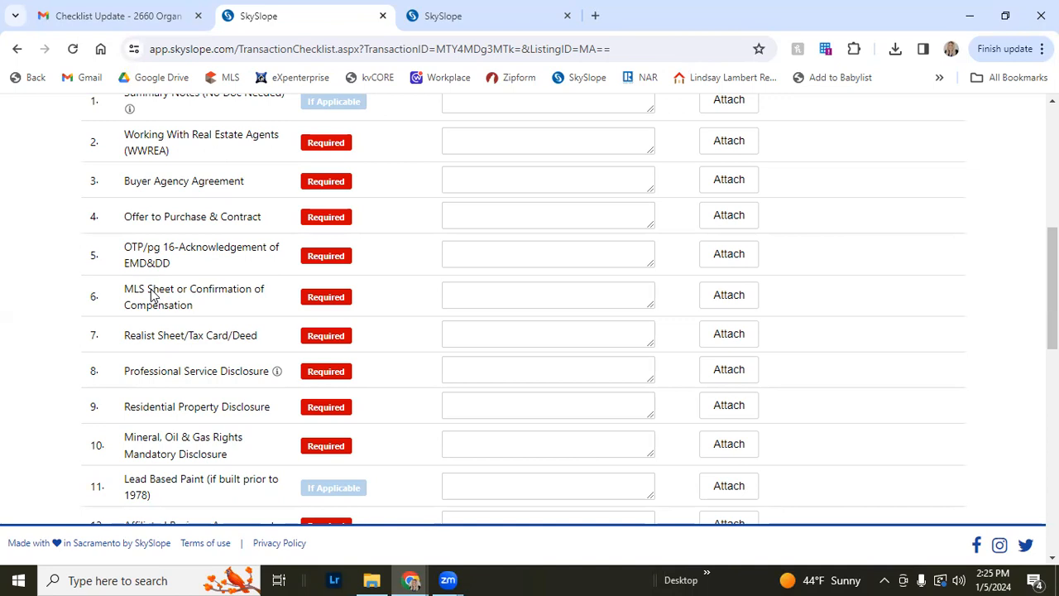
{"action": "left_click_drag", "start_coordinate": [192, 293], "coordinate": [197, 309]}
{"action": "left_click", "coordinate": [199, 307]}
{"action": "scroll", "coordinate": [256, 331], "scroll_direction": "down", "scroll_amount": 1}
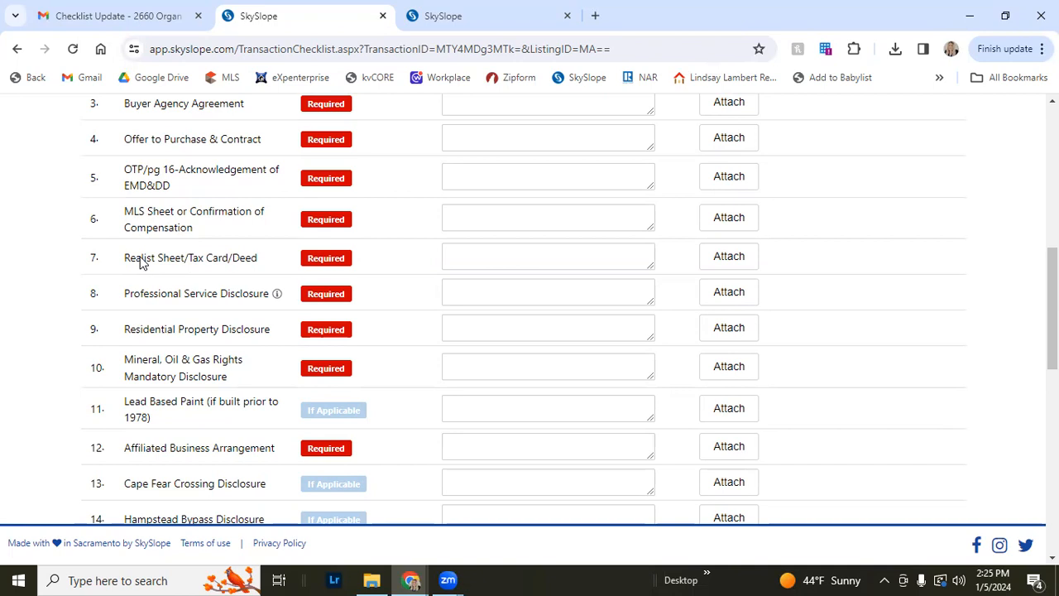
{"action": "scroll", "coordinate": [161, 285], "scroll_direction": "down", "scroll_amount": 1}
{"action": "left_click_drag", "start_coordinate": [120, 216], "coordinate": [293, 237]}
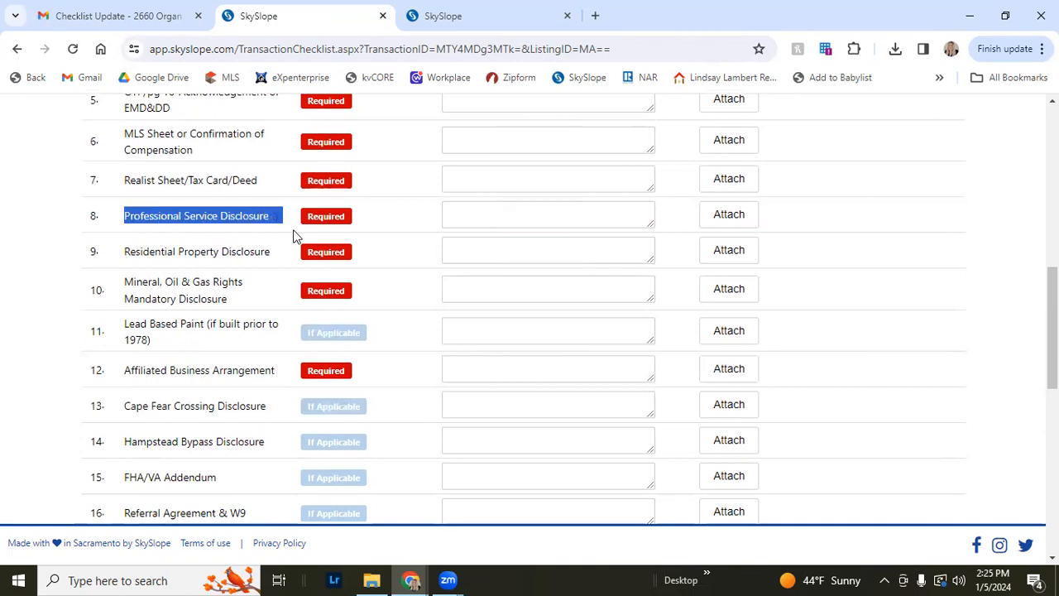
{"action": "left_click", "coordinate": [291, 237]}
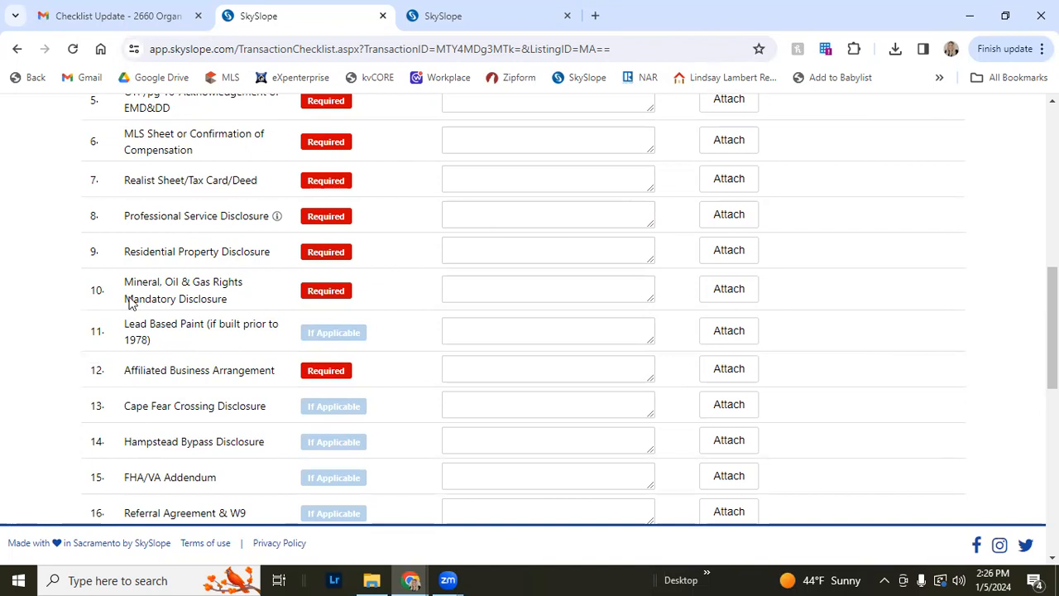
{"action": "left_click_drag", "start_coordinate": [150, 344], "coordinate": [139, 340]}
{"action": "left_click", "coordinate": [141, 341]}
{"action": "scroll", "coordinate": [331, 344], "scroll_direction": "up", "scroll_amount": 6}
{"action": "scroll", "coordinate": [349, 352], "scroll_direction": "up", "scroll_amount": 1}
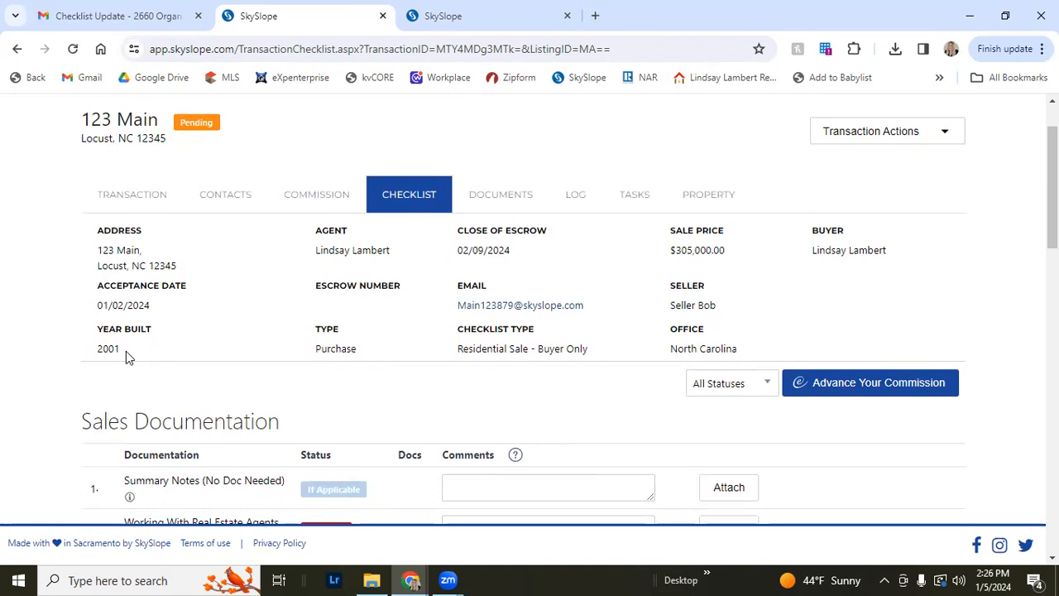
{"action": "scroll", "coordinate": [126, 351], "scroll_direction": "down", "scroll_amount": 7}
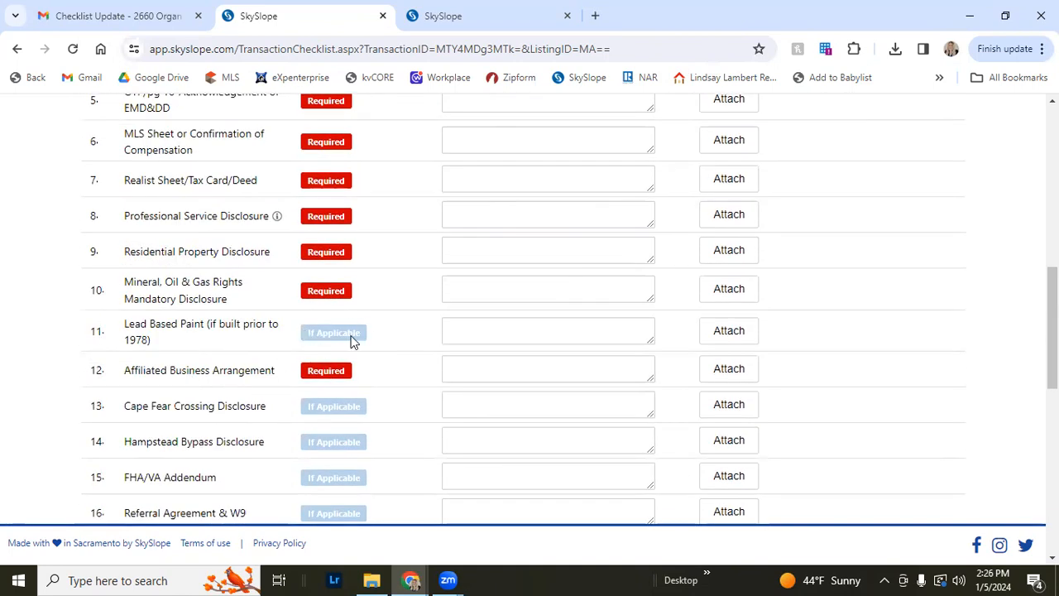
{"action": "scroll", "coordinate": [331, 360], "scroll_direction": "up", "scroll_amount": 3}
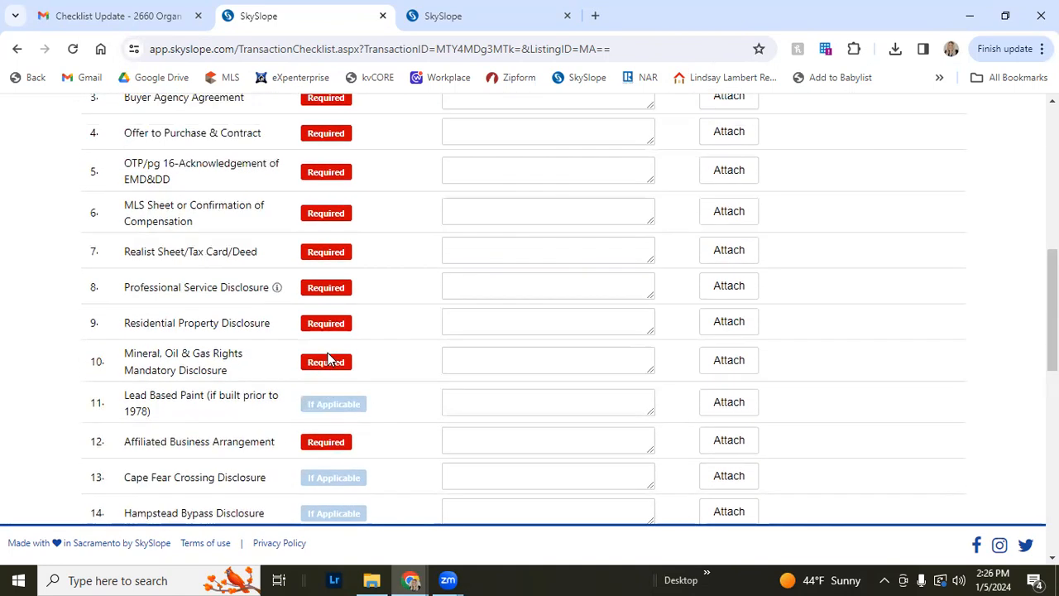
{"action": "scroll", "coordinate": [329, 355], "scroll_direction": "down", "scroll_amount": 4}
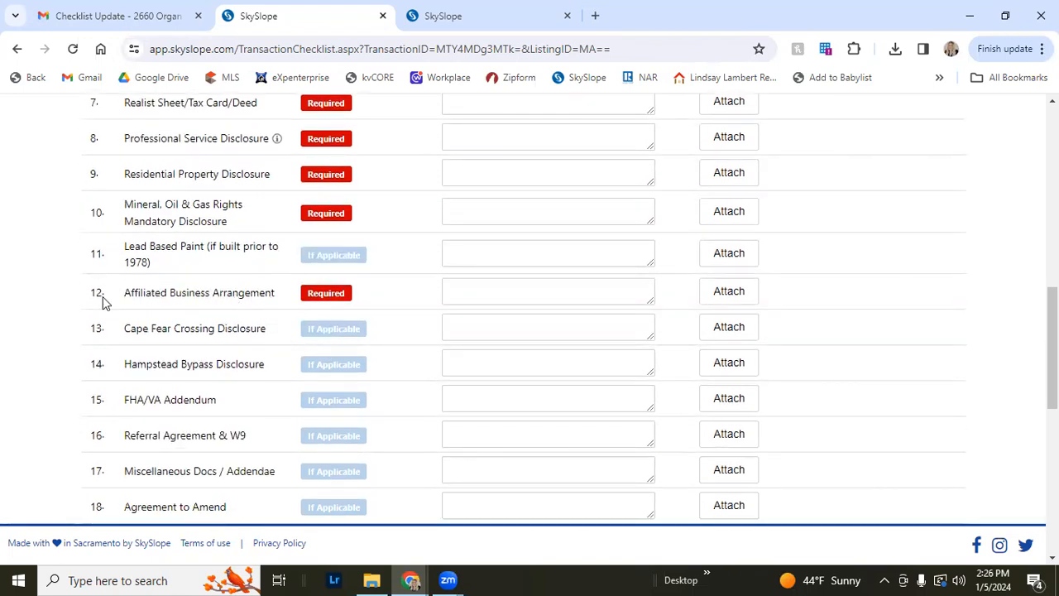
{"action": "left_click_drag", "start_coordinate": [123, 295], "coordinate": [248, 306]}
{"action": "left_click", "coordinate": [246, 307]}
{"action": "scroll", "coordinate": [242, 307], "scroll_direction": "down", "scroll_amount": 1}
{"action": "scroll", "coordinate": [243, 307], "scroll_direction": "down", "scroll_amount": 1}
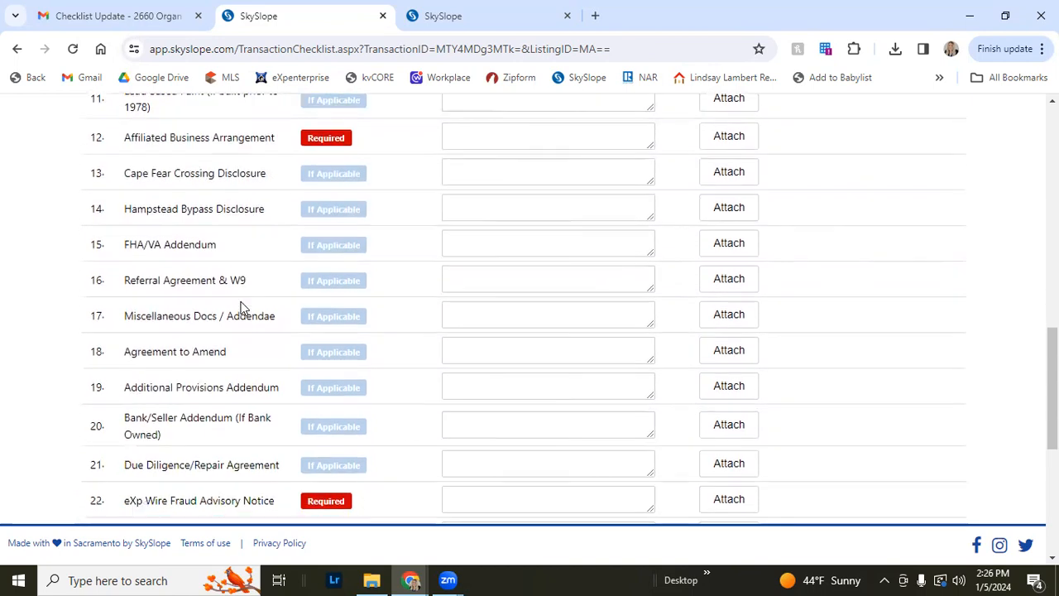
{"action": "scroll", "coordinate": [243, 307], "scroll_direction": "down", "scroll_amount": 3}
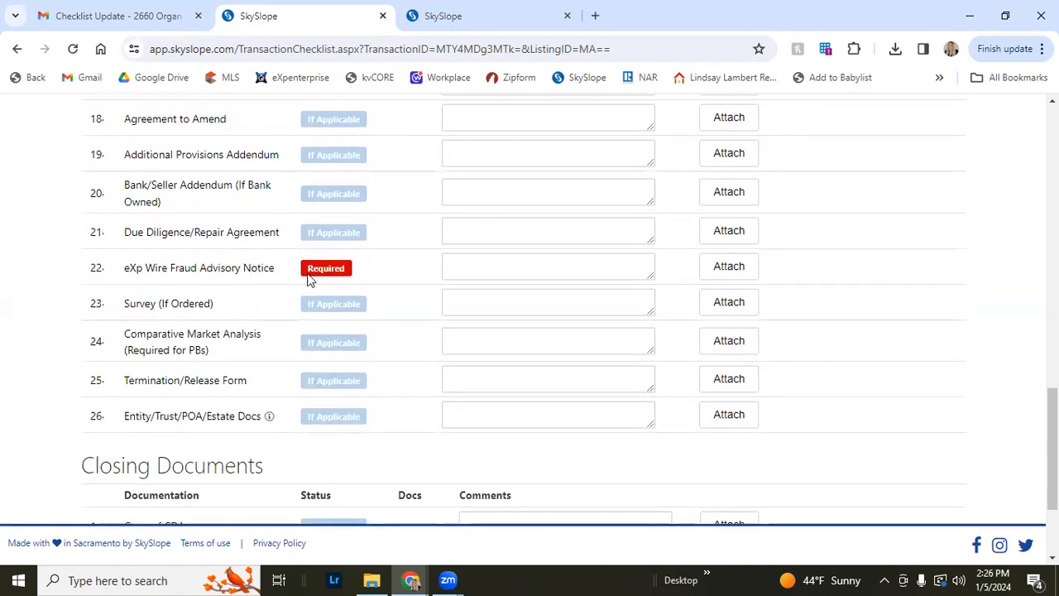
{"action": "scroll", "coordinate": [310, 281], "scroll_direction": "down", "scroll_amount": 2}
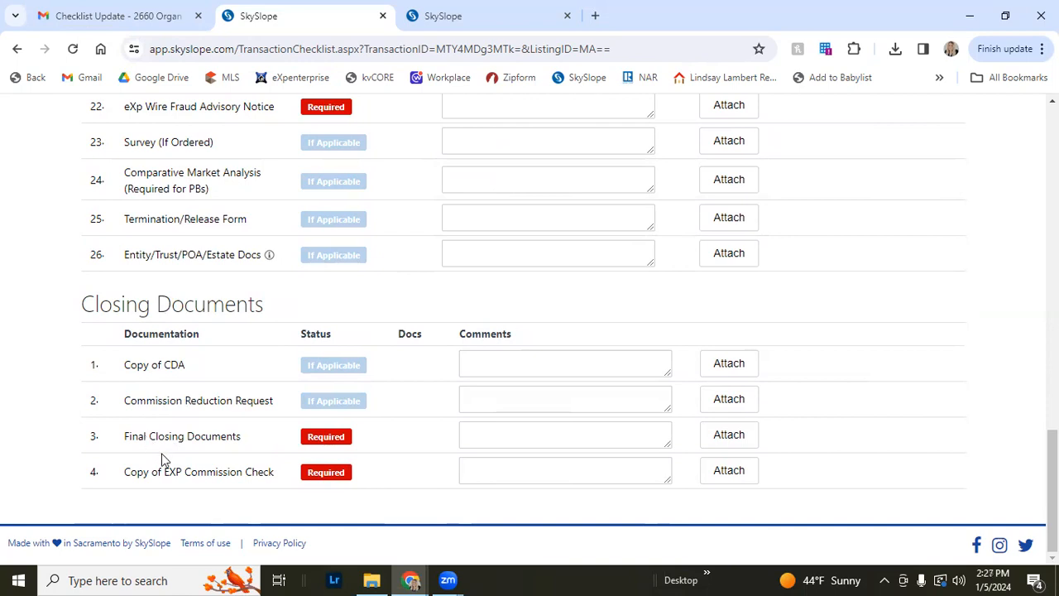
{"action": "left_click_drag", "start_coordinate": [130, 477], "coordinate": [232, 491]}
{"action": "left_click", "coordinate": [233, 490]}
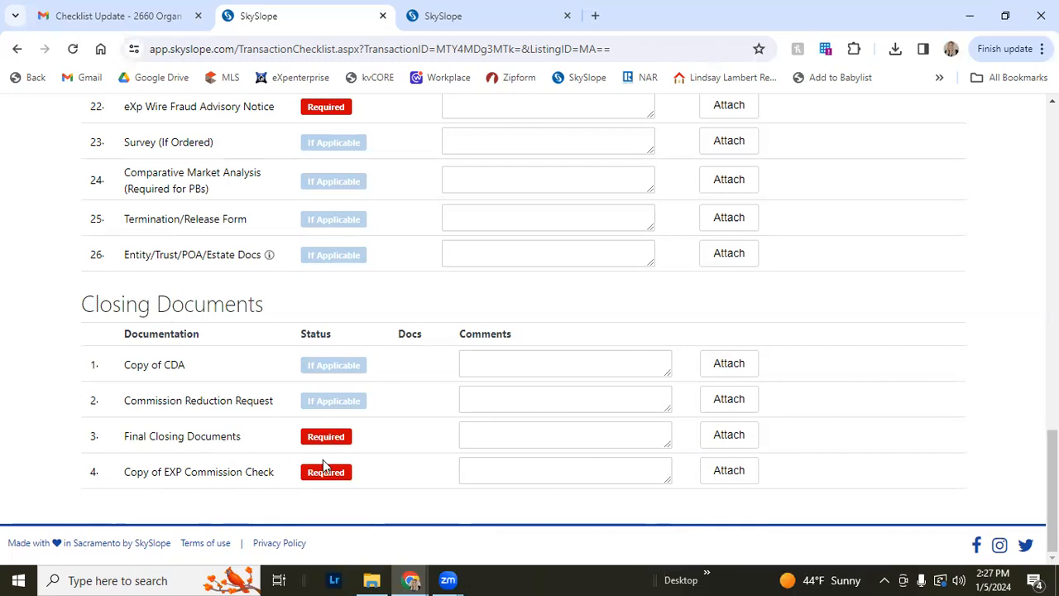
Look back over the optional Sales Documentation items such as addenda and amendment agreements
{"action": "scroll", "coordinate": [319, 462], "scroll_direction": "up", "scroll_amount": 3}
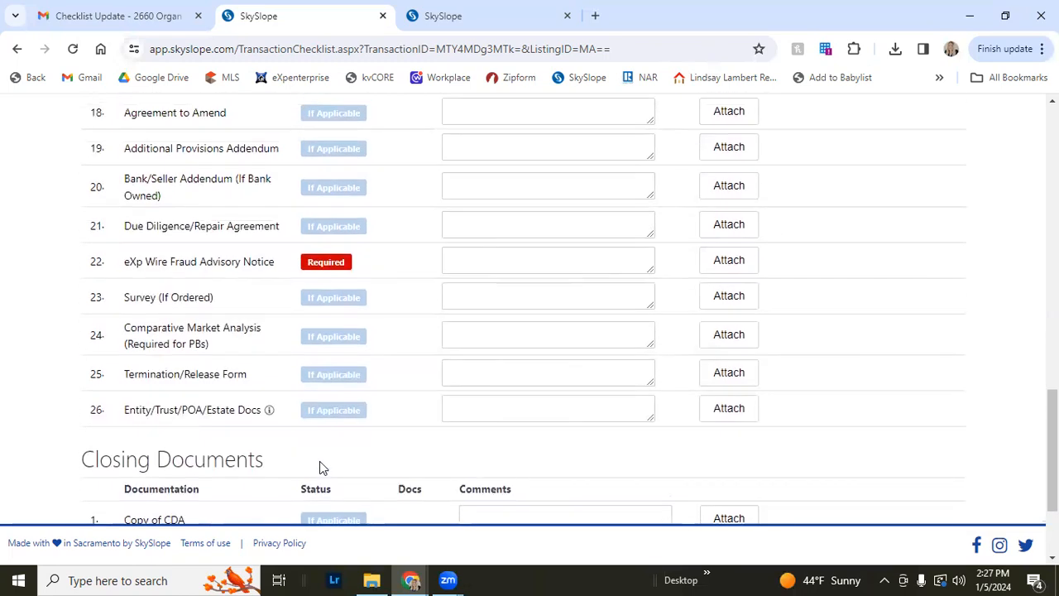
{"action": "scroll", "coordinate": [318, 459], "scroll_direction": "up", "scroll_amount": 5}
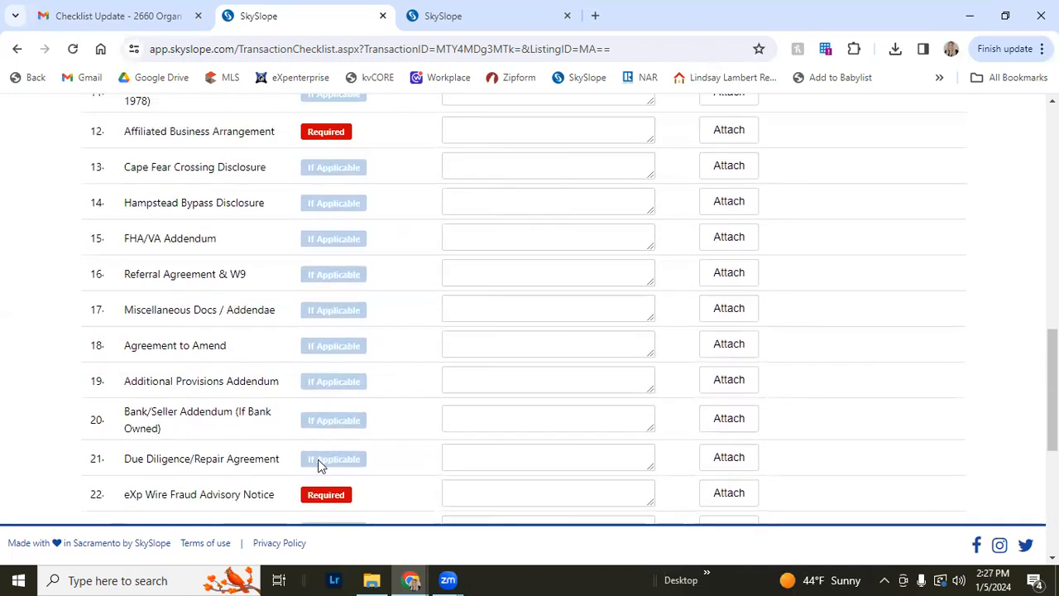
{"action": "scroll", "coordinate": [318, 459], "scroll_direction": "down", "scroll_amount": 1}
{"action": "scroll", "coordinate": [318, 459], "scroll_direction": "down", "scroll_amount": 2}
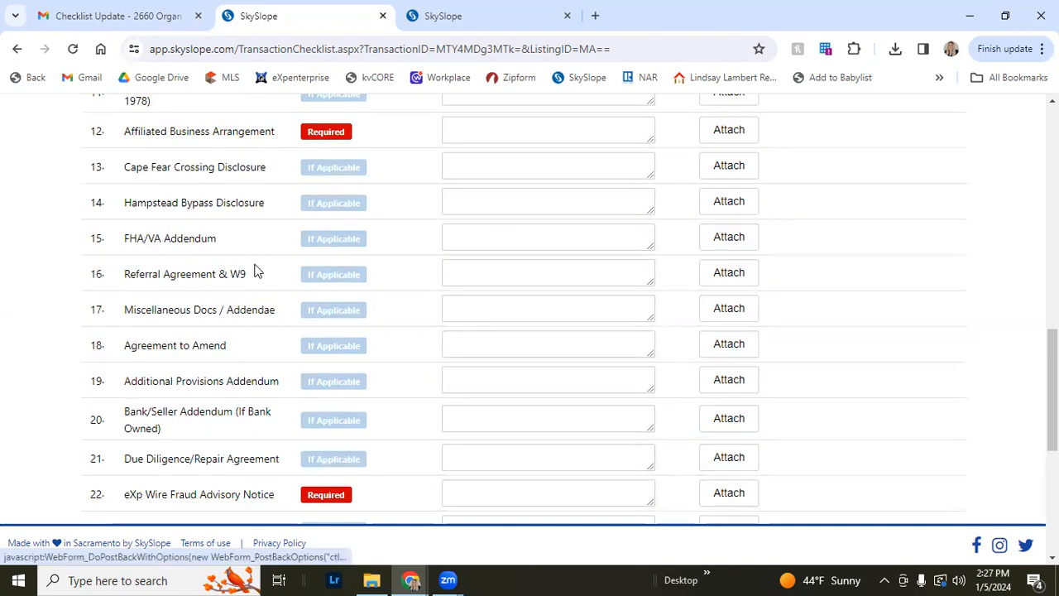
{"action": "scroll", "coordinate": [160, 279], "scroll_direction": "down", "scroll_amount": 1}
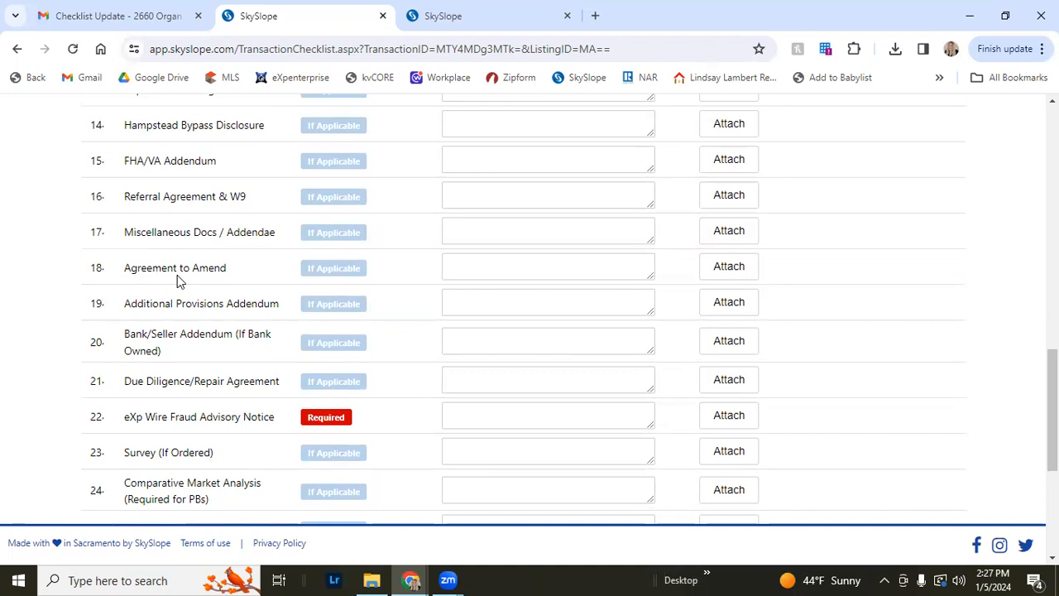
{"action": "left_click_drag", "start_coordinate": [126, 276], "coordinate": [177, 281]}
{"action": "left_click", "coordinate": [177, 284]}
{"action": "scroll", "coordinate": [187, 274], "scroll_direction": "down", "scroll_amount": 2}
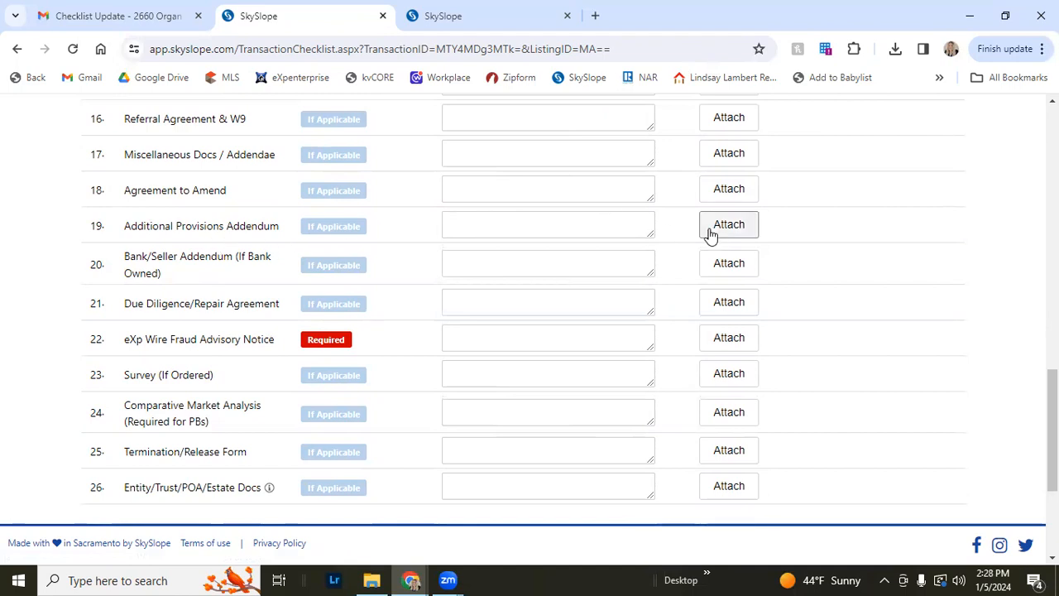
{"action": "scroll", "coordinate": [231, 285], "scroll_direction": "down", "scroll_amount": 2}
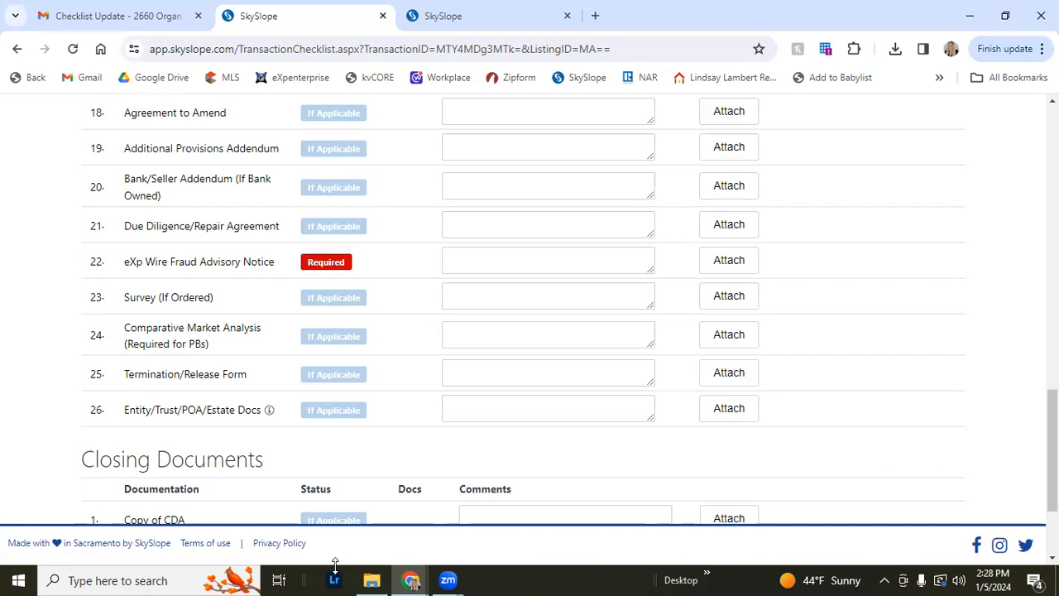
Open File Explorer and browse Documents > Real Estate > Buyer Docs into a past buyer client's folder
{"action": "left_click", "coordinate": [371, 580]}
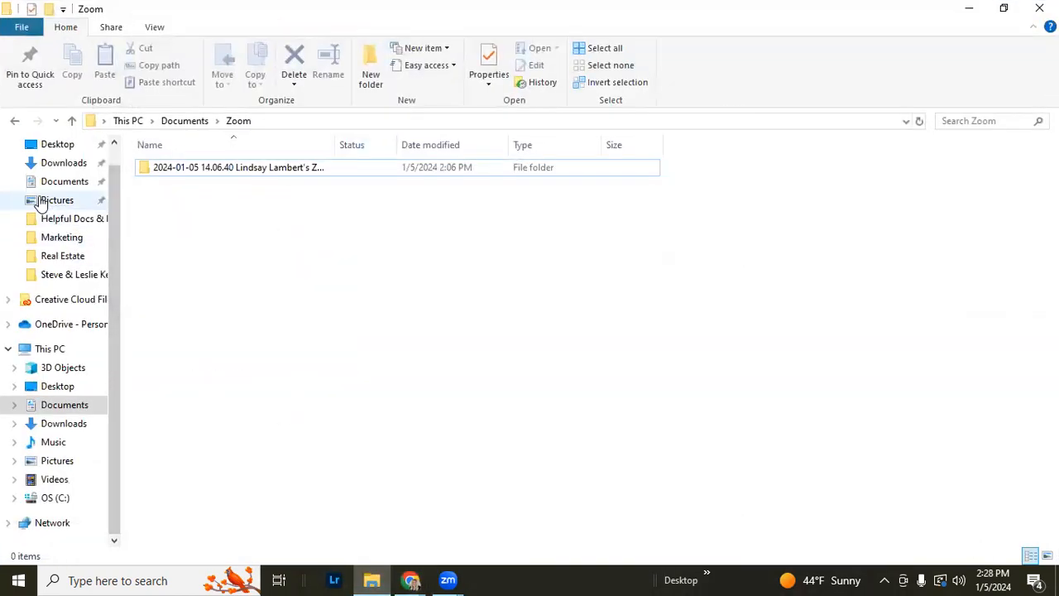
{"action": "left_click", "coordinate": [51, 183]}
{"action": "left_click", "coordinate": [54, 258]}
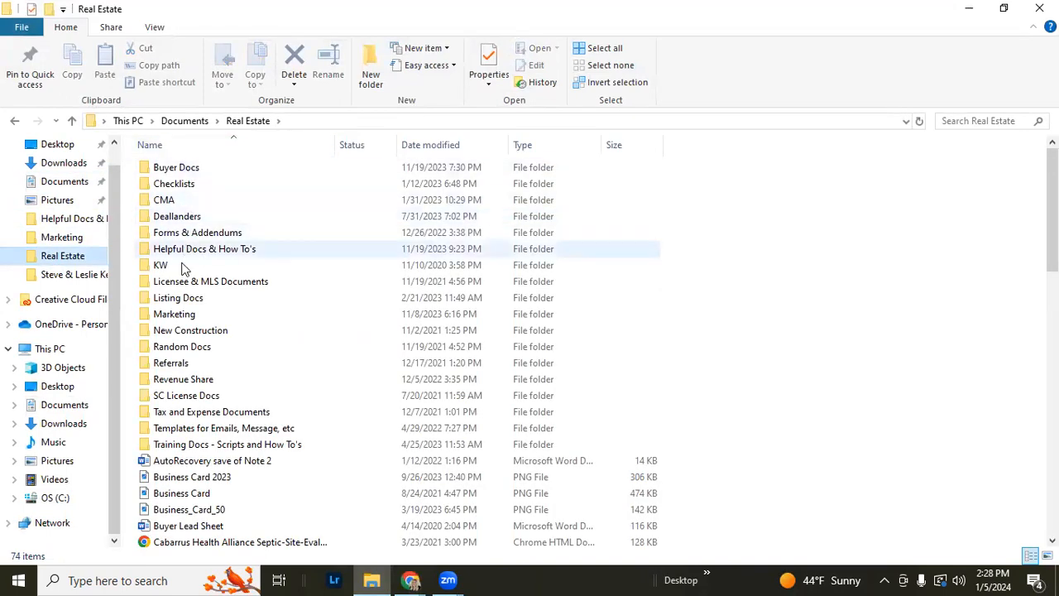
{"action": "double_click", "coordinate": [175, 168]}
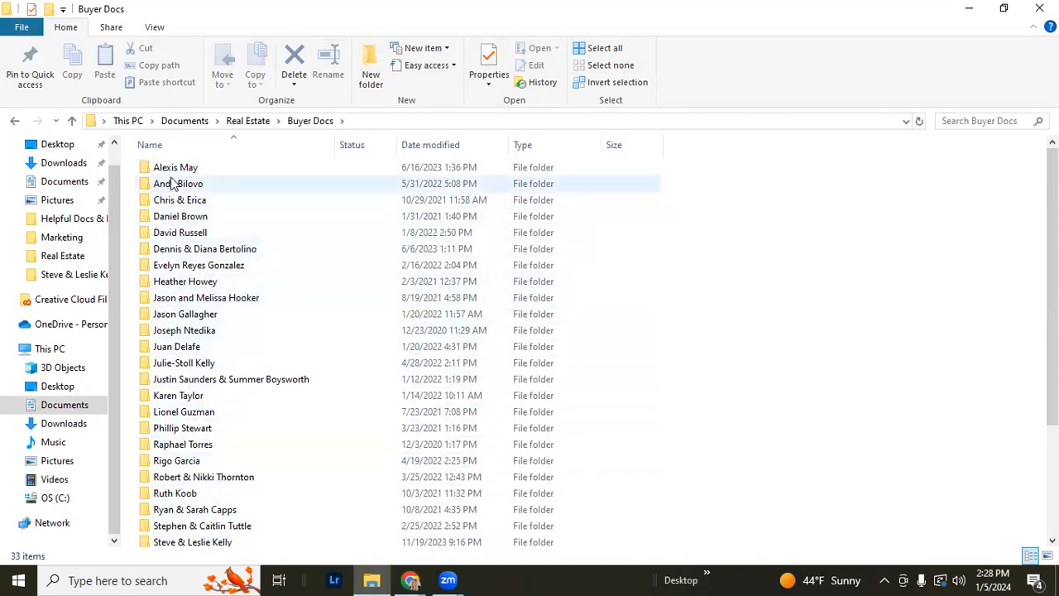
{"action": "double_click", "coordinate": [177, 314]}
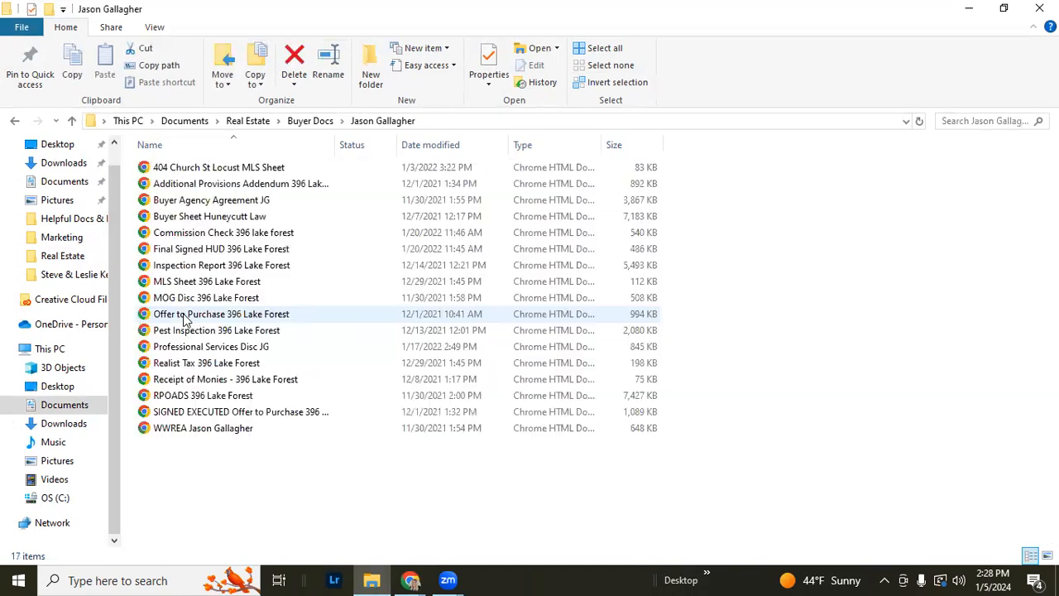
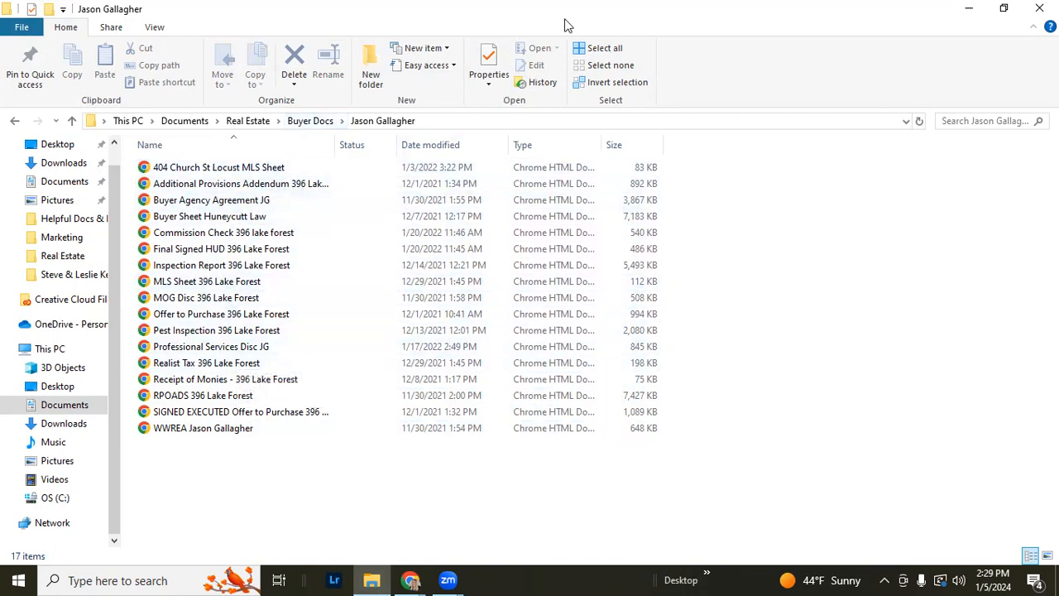
Upload the client's WWREA file from Real Estate > Buyer Docs to the Working With Real Estate Agents (WWREA) checklist item
{"action": "key", "text": "super+Down"}
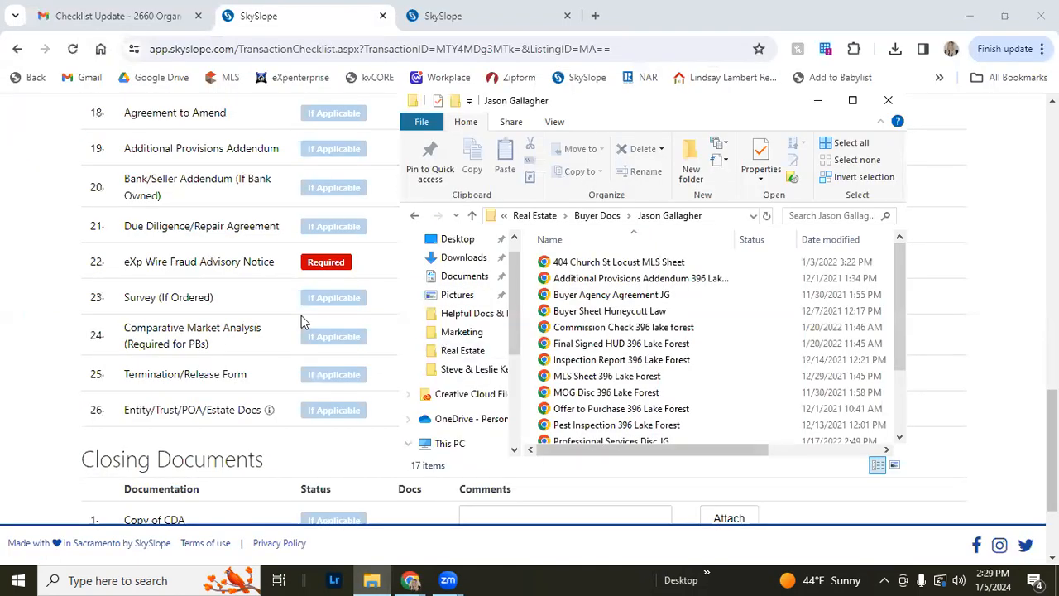
{"action": "left_click", "coordinate": [820, 101]}
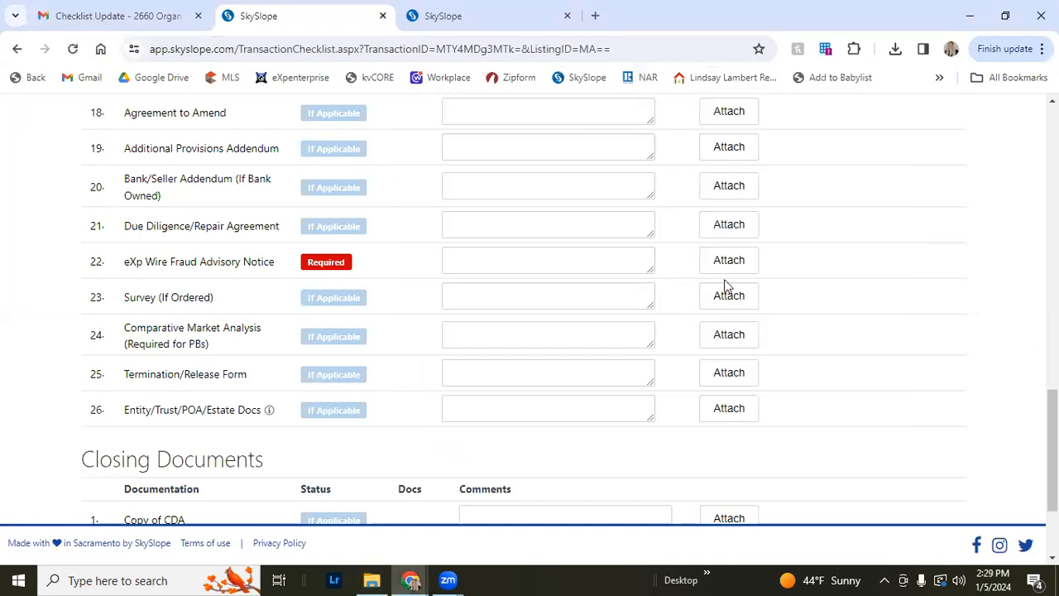
{"action": "scroll", "coordinate": [725, 290], "scroll_direction": "up", "scroll_amount": 7}
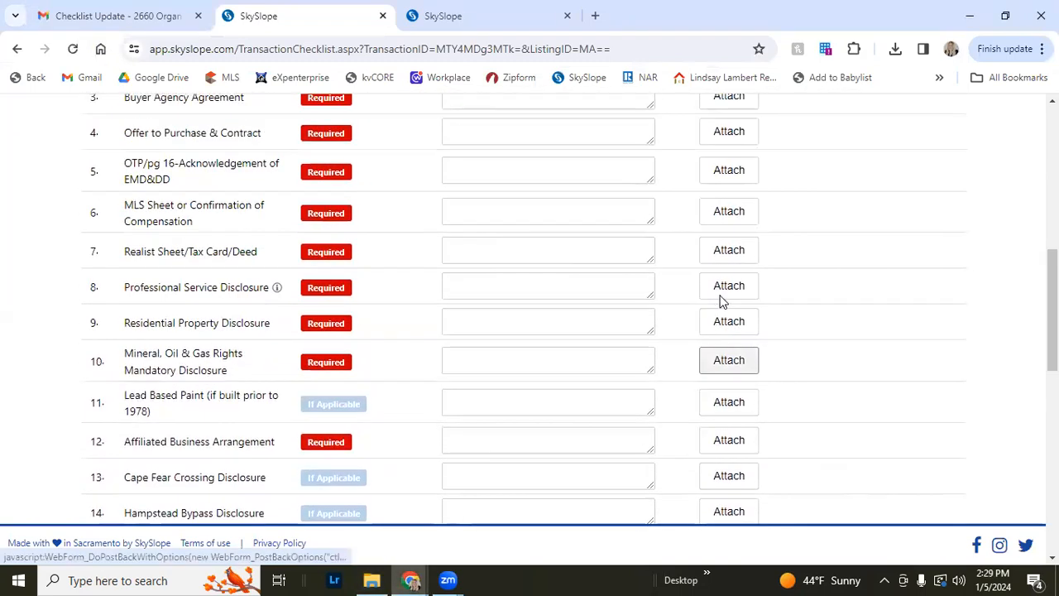
{"action": "scroll", "coordinate": [720, 302], "scroll_direction": "up", "scroll_amount": 4}
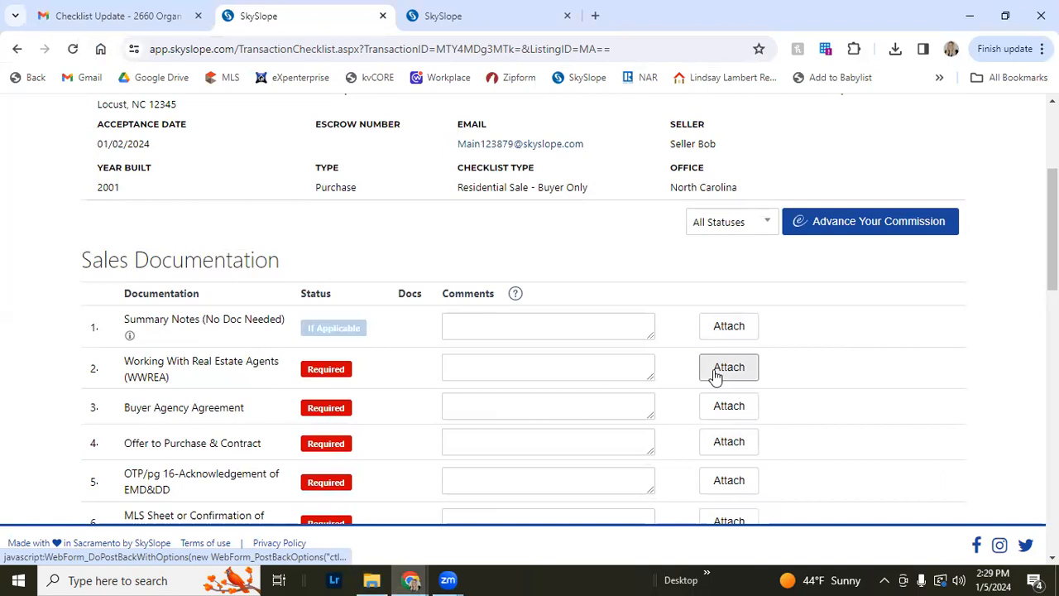
{"action": "left_click", "coordinate": [709, 375]}
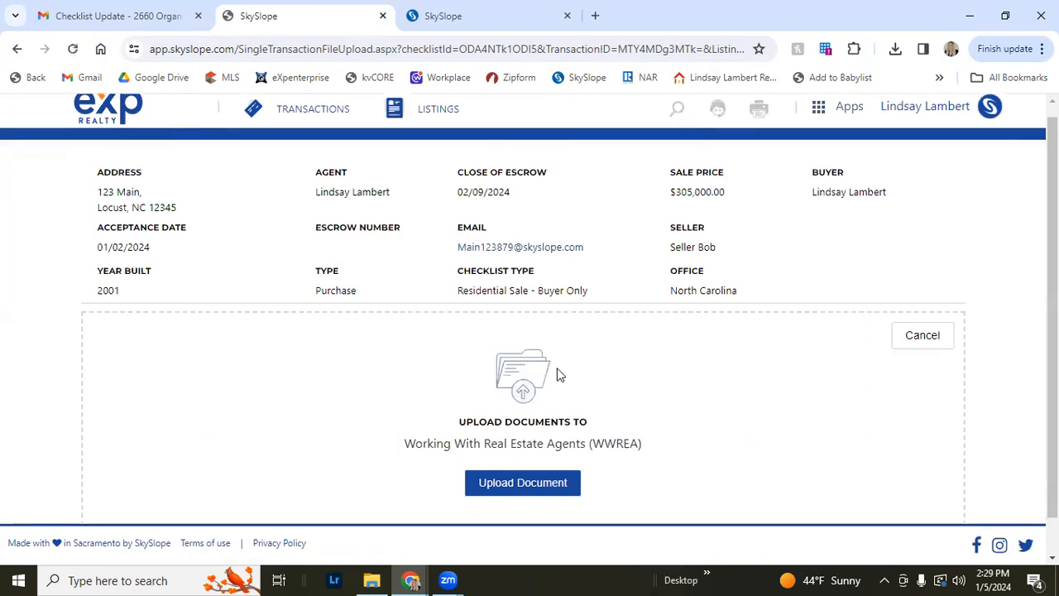
{"action": "scroll", "coordinate": [557, 371], "scroll_direction": "down", "scroll_amount": 1}
{"action": "left_click", "coordinate": [501, 449]}
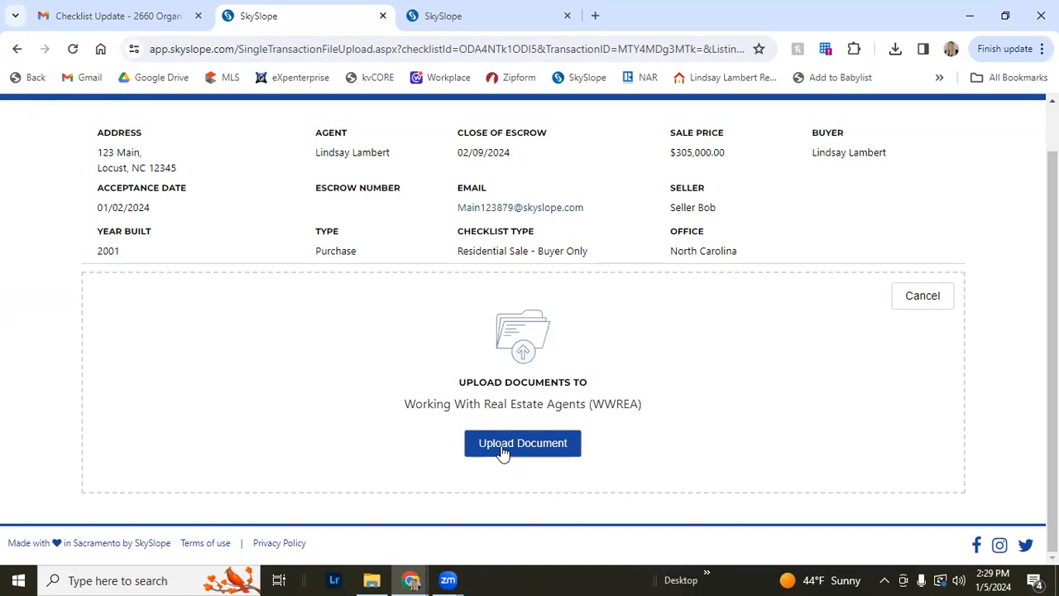
{"action": "left_click", "coordinate": [529, 445]}
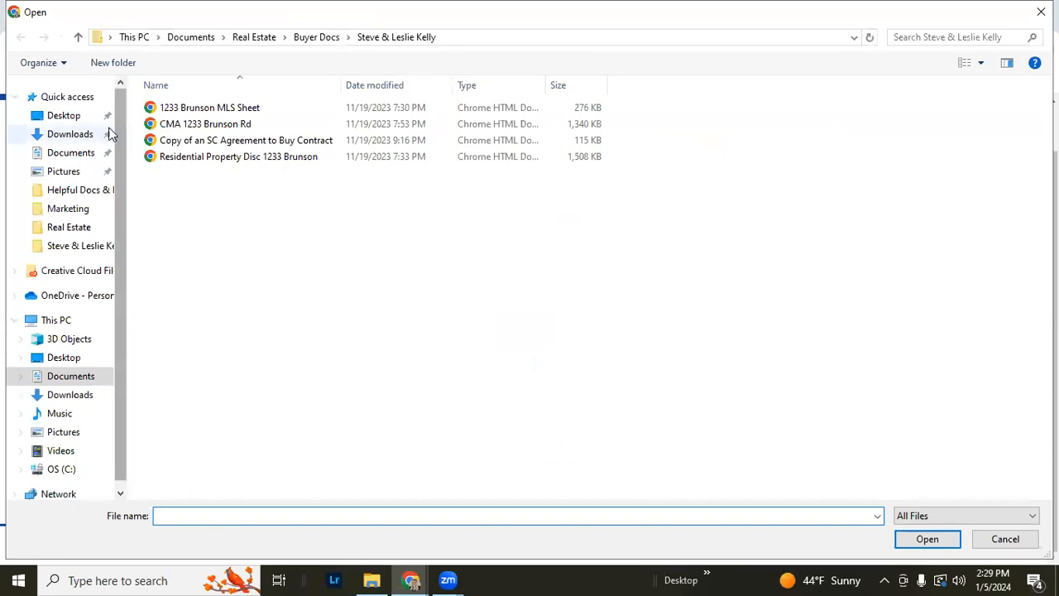
{"action": "left_click", "coordinate": [58, 227]}
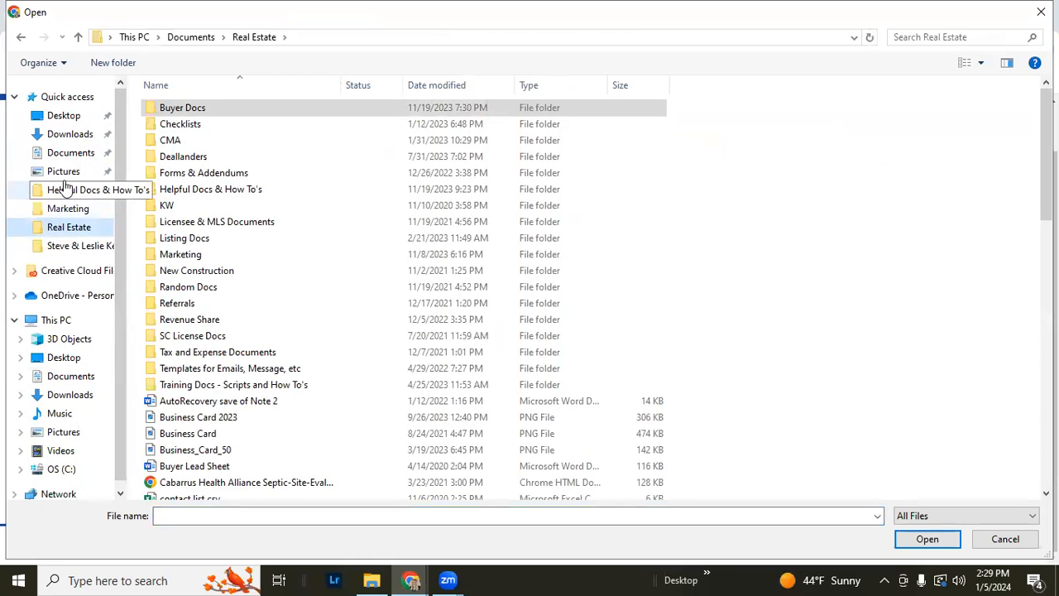
{"action": "double_click", "coordinate": [182, 110]}
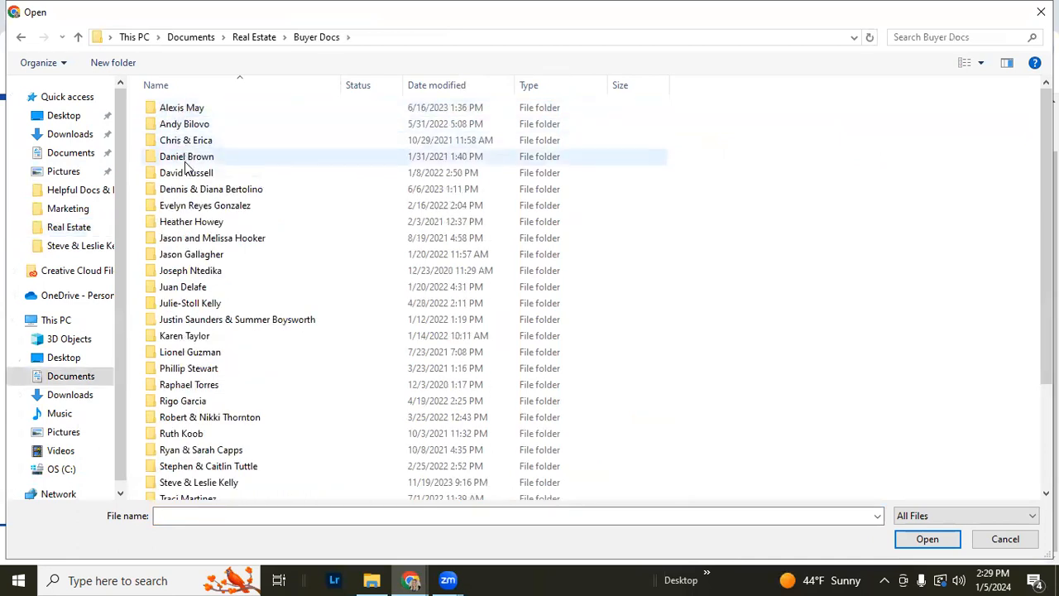
{"action": "double_click", "coordinate": [189, 255]}
{"action": "double_click", "coordinate": [199, 370]}
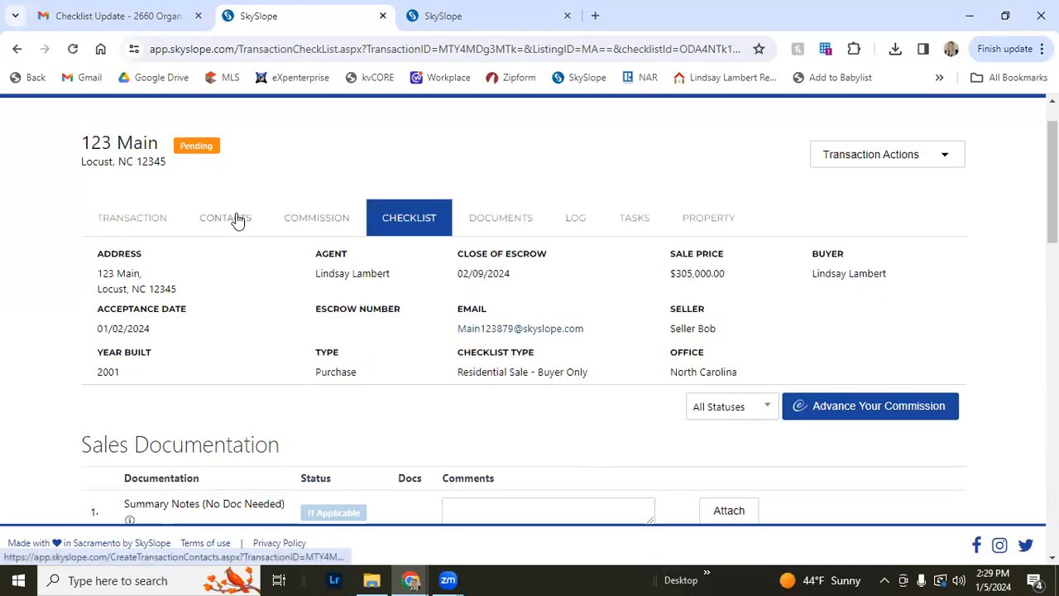
Preview the document attached to the WWREA item and close the preview
{"action": "scroll", "coordinate": [237, 231], "scroll_direction": "up", "scroll_amount": 2}
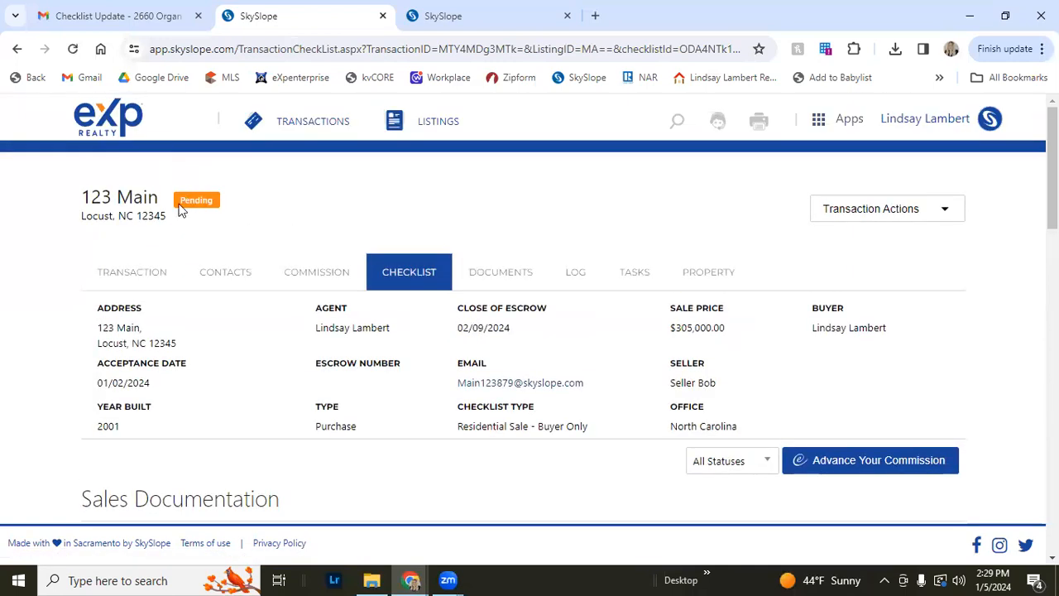
{"action": "scroll", "coordinate": [232, 247], "scroll_direction": "down", "scroll_amount": 3}
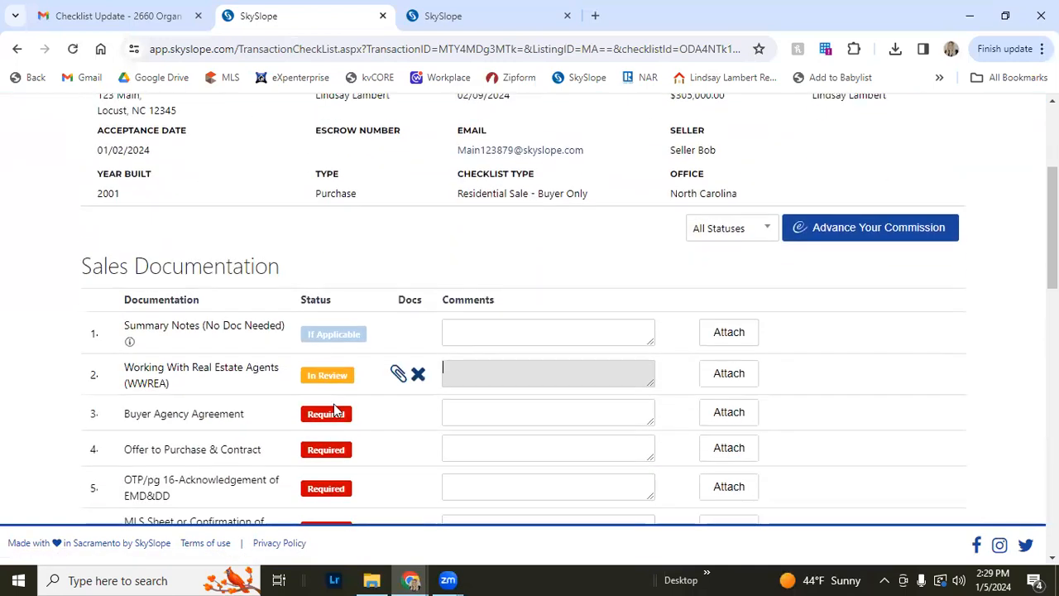
{"action": "scroll", "coordinate": [331, 379], "scroll_direction": "up", "scroll_amount": 3}
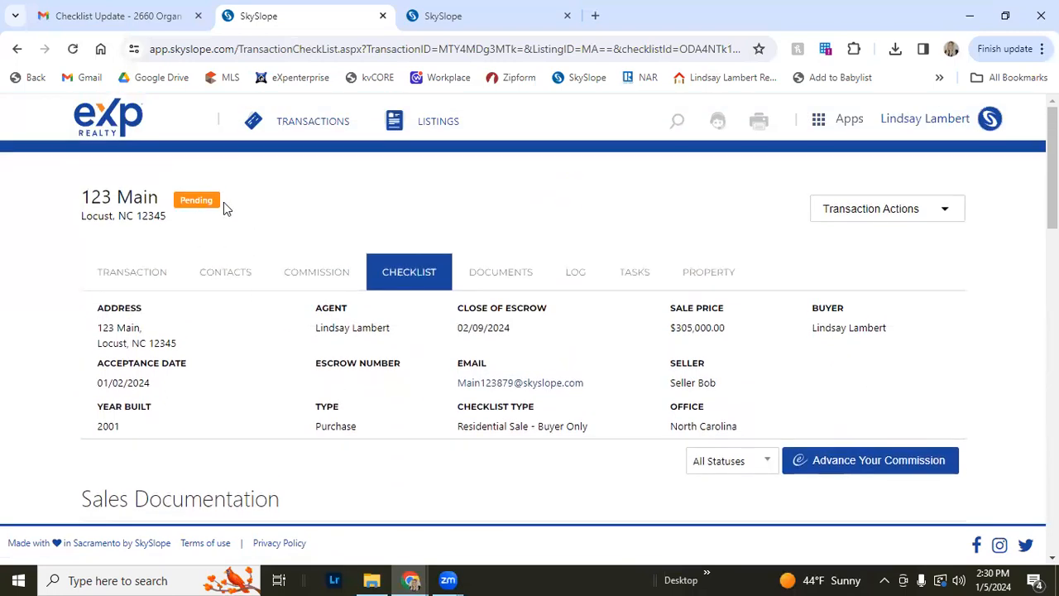
{"action": "scroll", "coordinate": [224, 207], "scroll_direction": "down", "scroll_amount": 5}
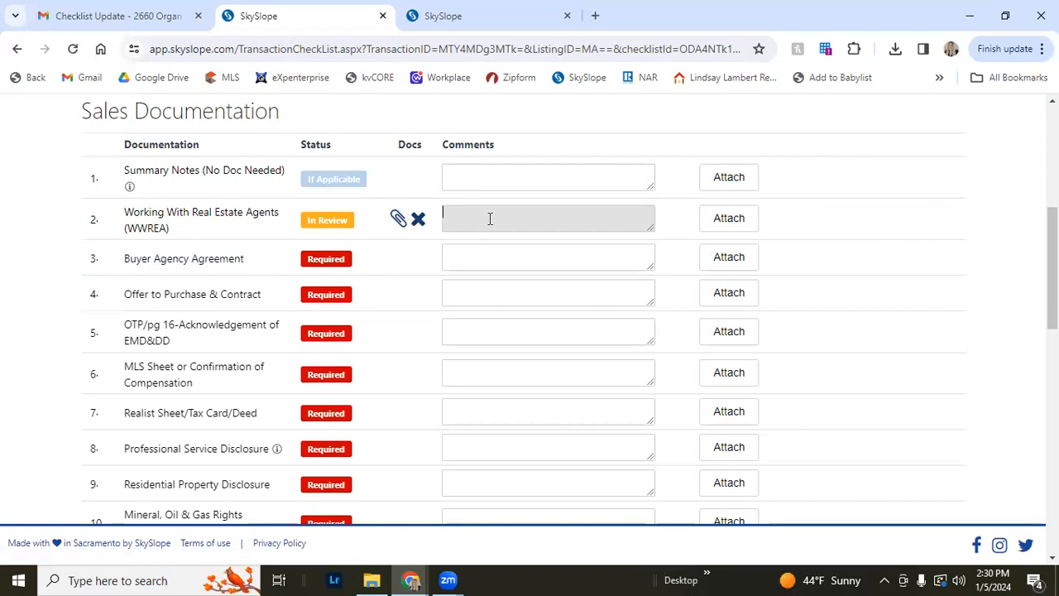
{"action": "left_click", "coordinate": [396, 220]}
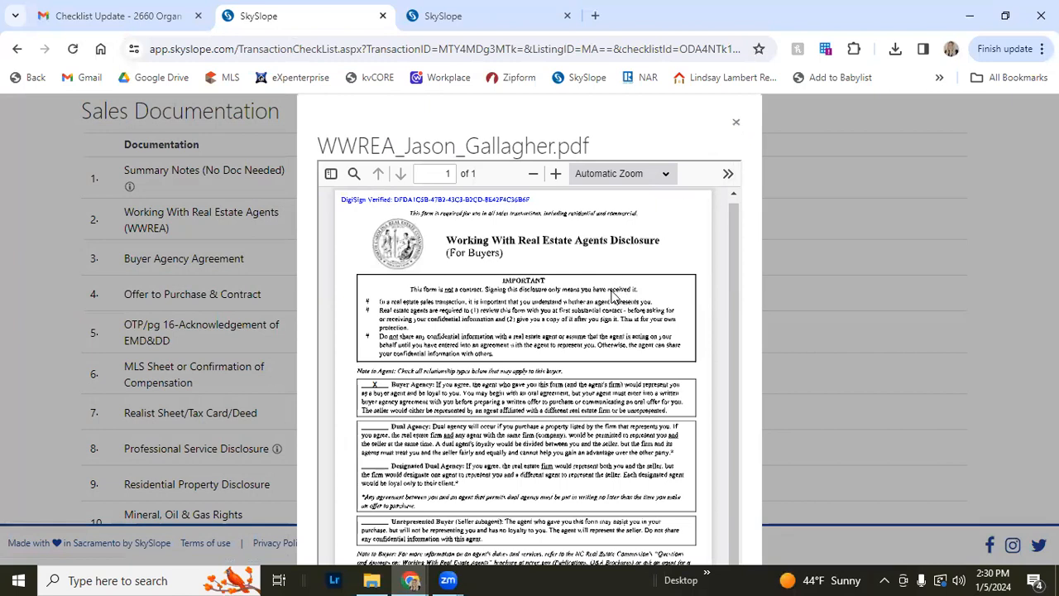
{"action": "left_click", "coordinate": [733, 124]}
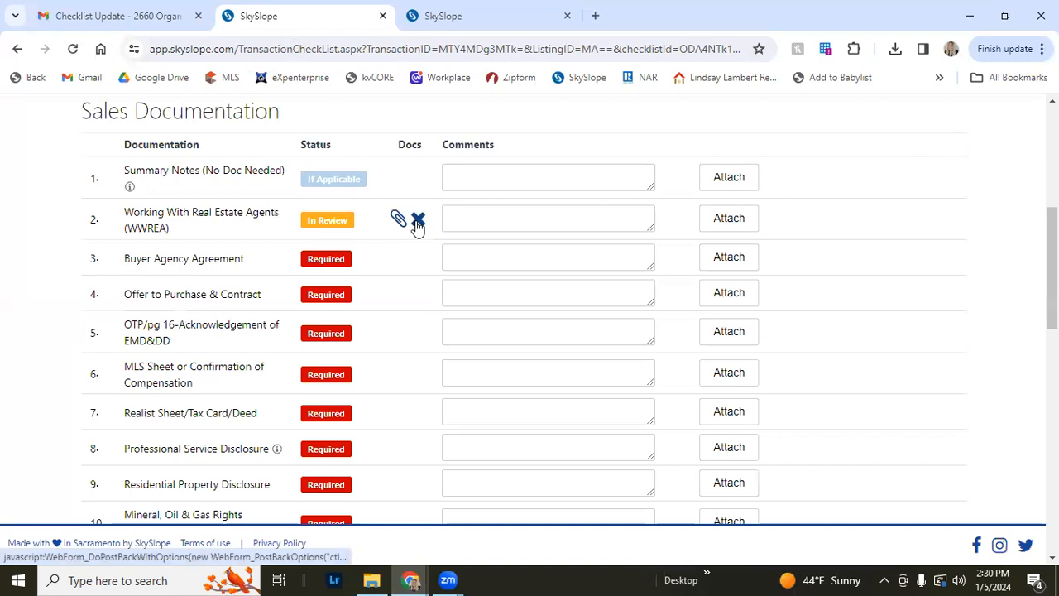
Remove the attached document from the WWREA checklist item
{"action": "left_click", "coordinate": [418, 221]}
{"action": "left_click", "coordinate": [694, 366]}
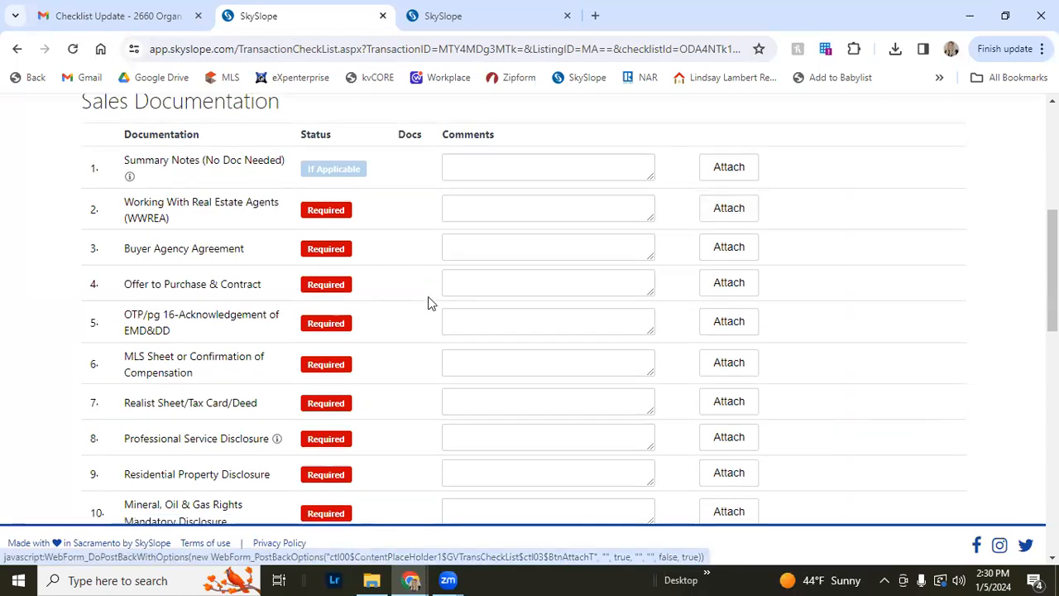
Open the upload page for the OTP/pg 16-Acknowledgement of EMD&DD item and go back to the checklist
{"action": "scroll", "coordinate": [220, 268], "scroll_direction": "down", "scroll_amount": 1}
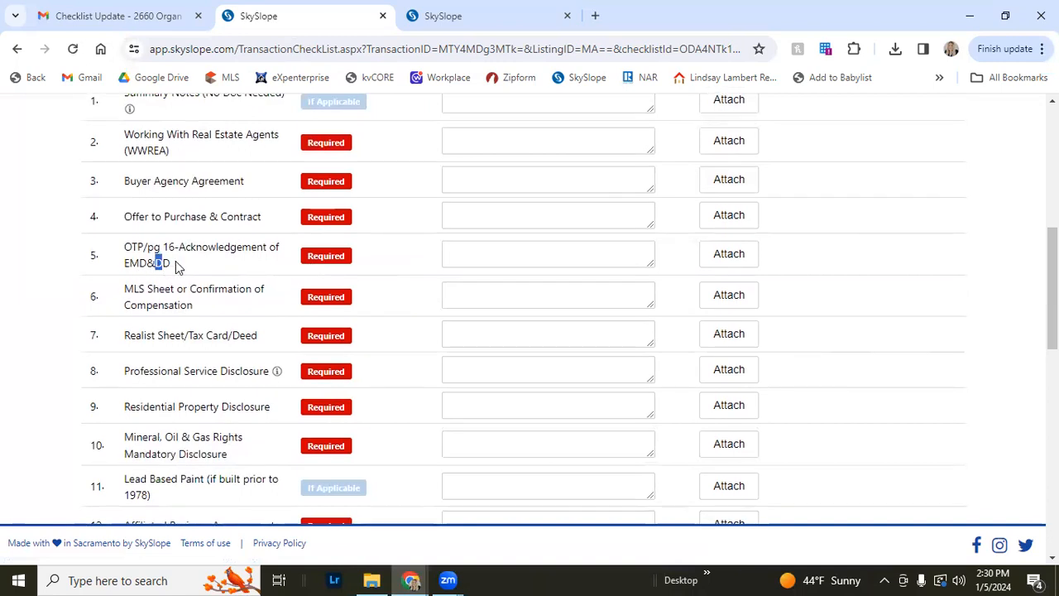
{"action": "triple_click", "coordinate": [147, 256]}
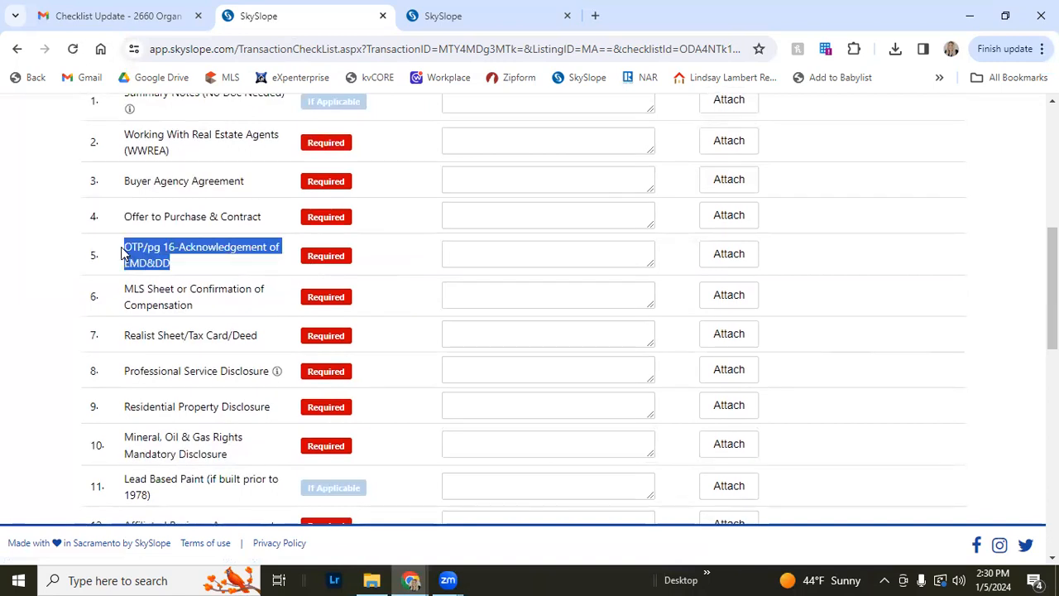
{"action": "left_click", "coordinate": [173, 274]}
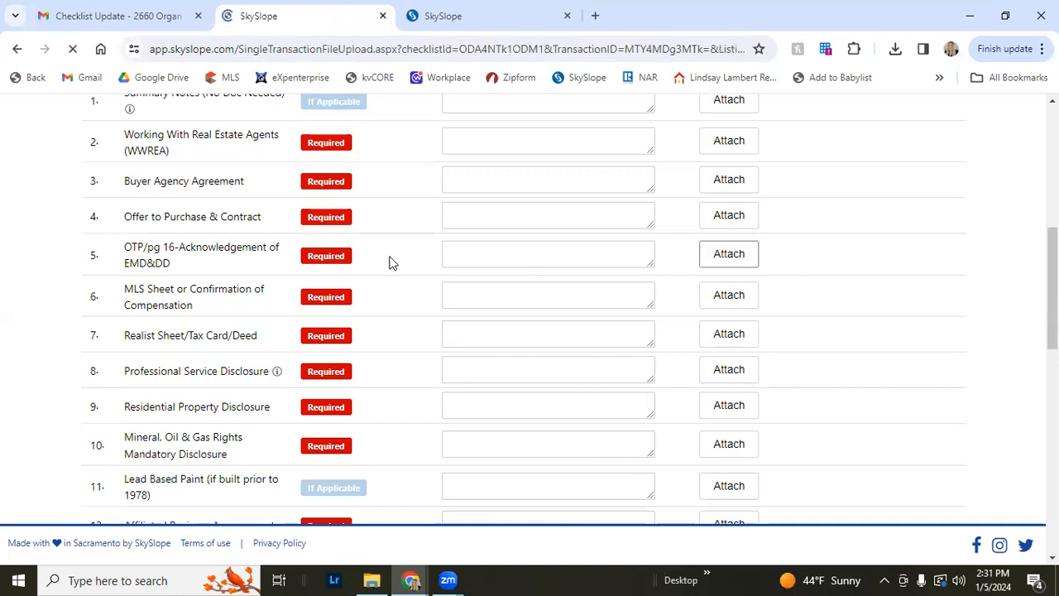
{"action": "scroll", "coordinate": [391, 263], "scroll_direction": "down", "scroll_amount": 2}
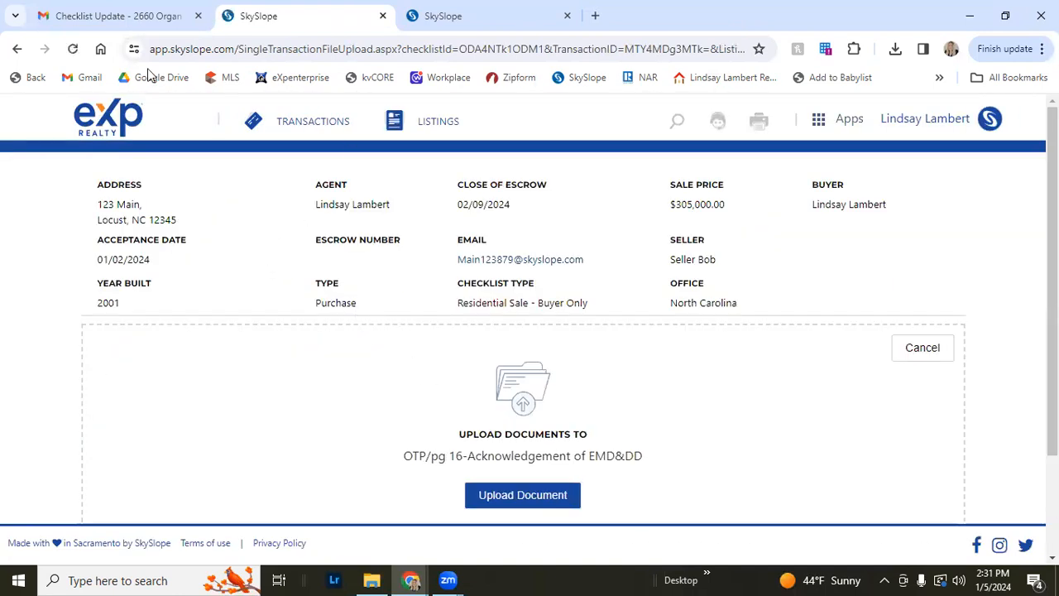
{"action": "left_click", "coordinate": [16, 49]}
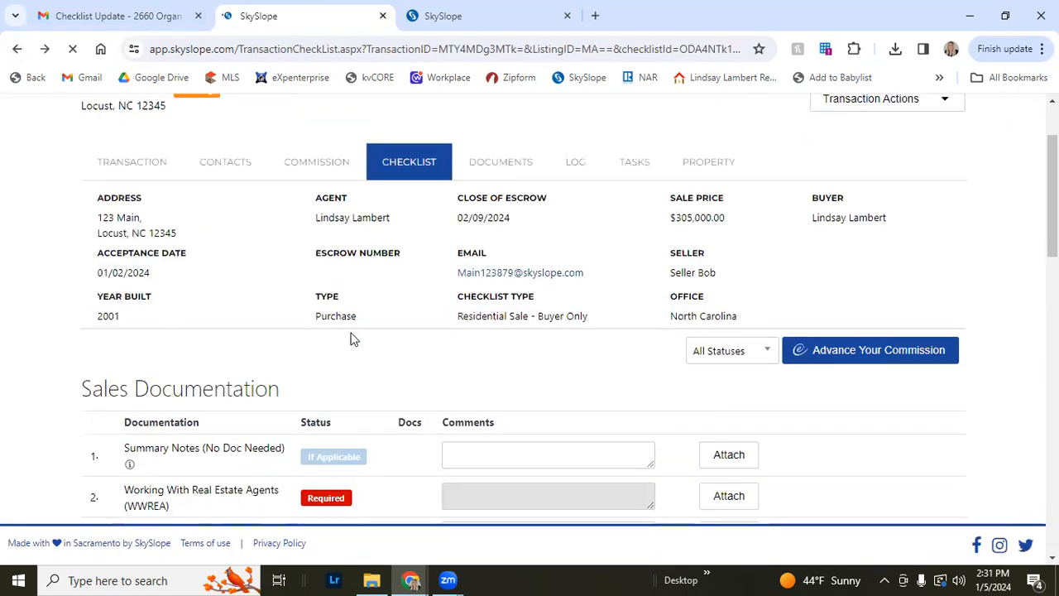
Scroll through the checklist down to the Closing Documents items
{"action": "scroll", "coordinate": [351, 339], "scroll_direction": "down", "scroll_amount": 8}
{"action": "scroll", "coordinate": [345, 341], "scroll_direction": "up", "scroll_amount": 7}
{"action": "scroll", "coordinate": [346, 349], "scroll_direction": "down", "scroll_amount": 11}
{"action": "scroll", "coordinate": [345, 351], "scroll_direction": "down", "scroll_amount": 3}
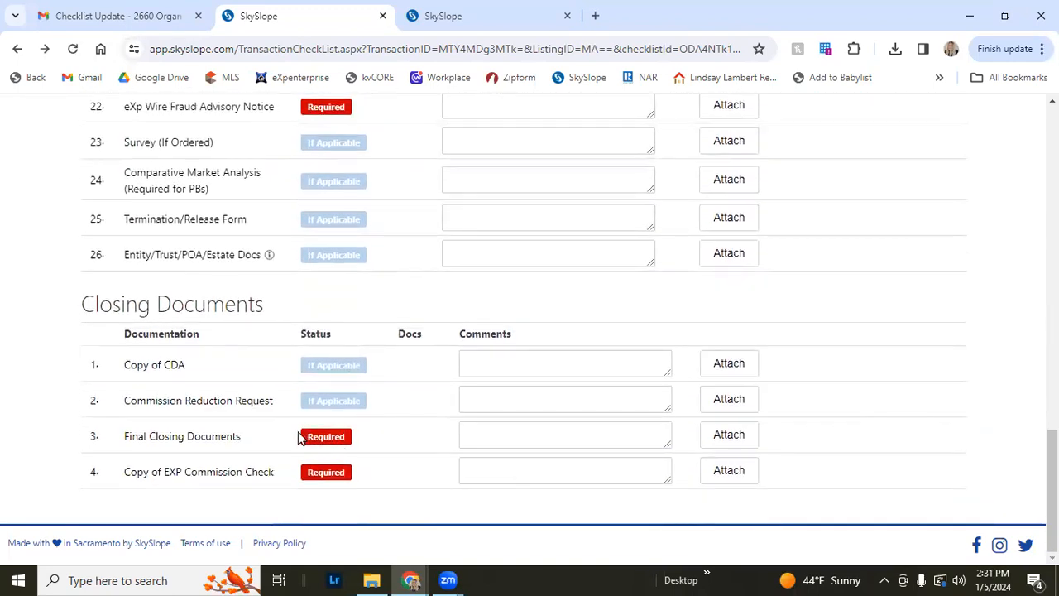
Switch to the Checklist Update email and read the reviewer's comment under Summary Notes
{"action": "left_click", "coordinate": [163, 15]}
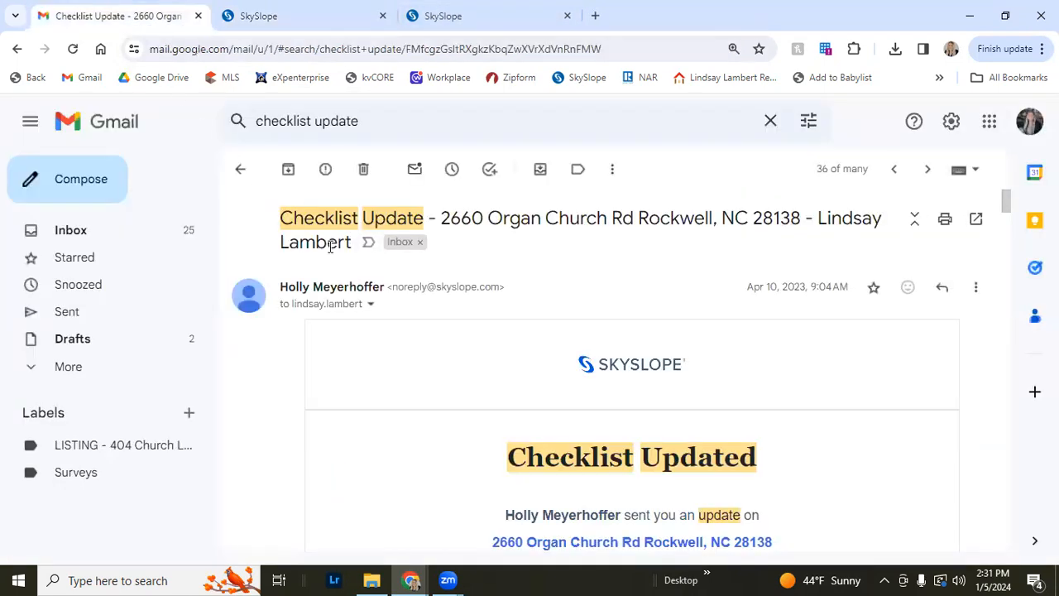
{"action": "scroll", "coordinate": [330, 247], "scroll_direction": "down", "scroll_amount": 1}
{"action": "scroll", "coordinate": [326, 234], "scroll_direction": "up", "scroll_amount": 1}
{"action": "scroll", "coordinate": [391, 316], "scroll_direction": "down", "scroll_amount": 1}
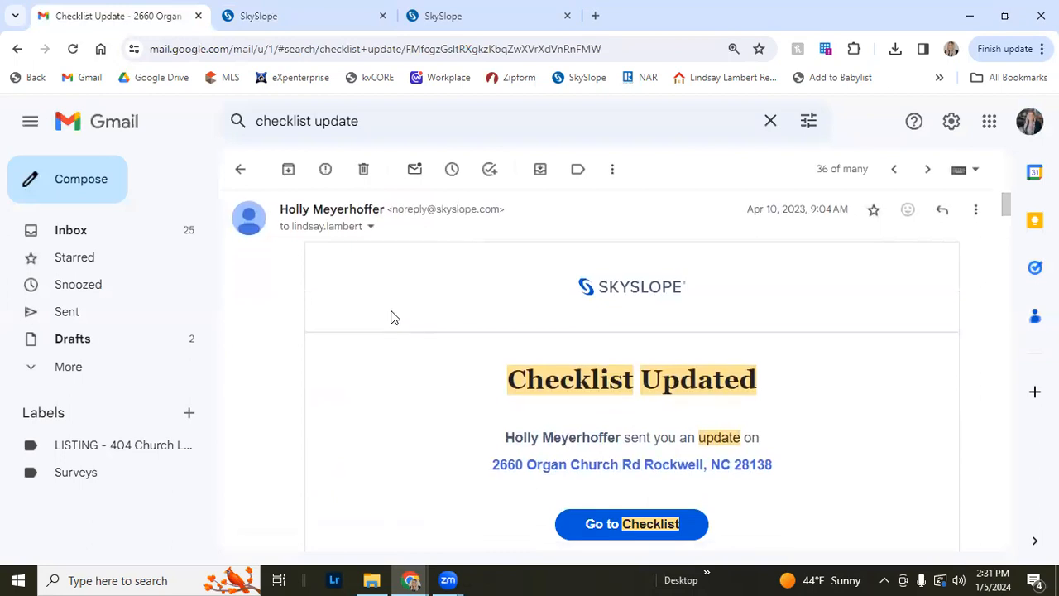
{"action": "scroll", "coordinate": [395, 346], "scroll_direction": "down", "scroll_amount": 2}
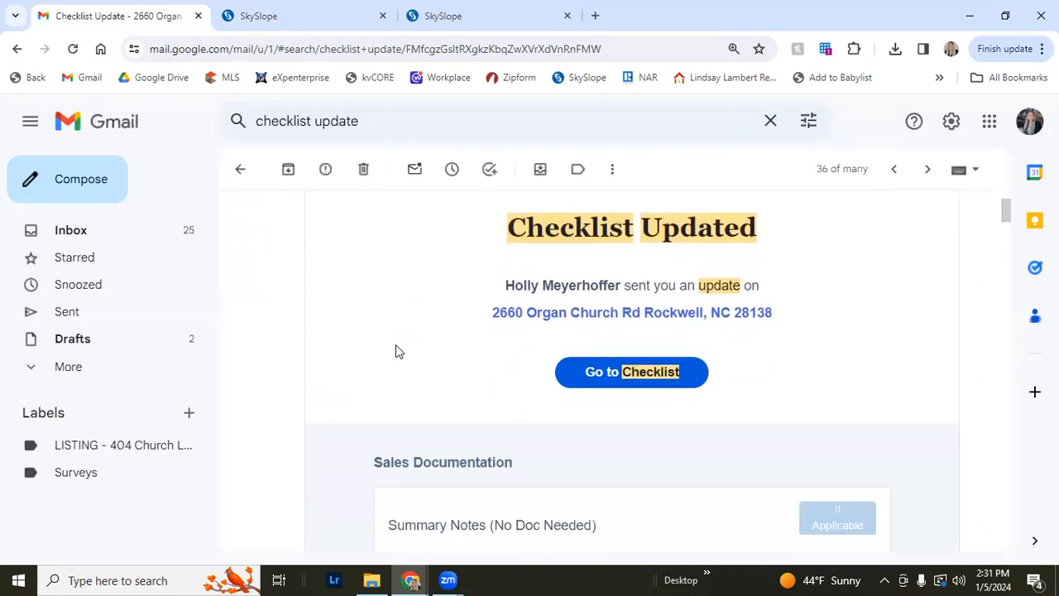
{"action": "scroll", "coordinate": [563, 335], "scroll_direction": "down", "scroll_amount": 3}
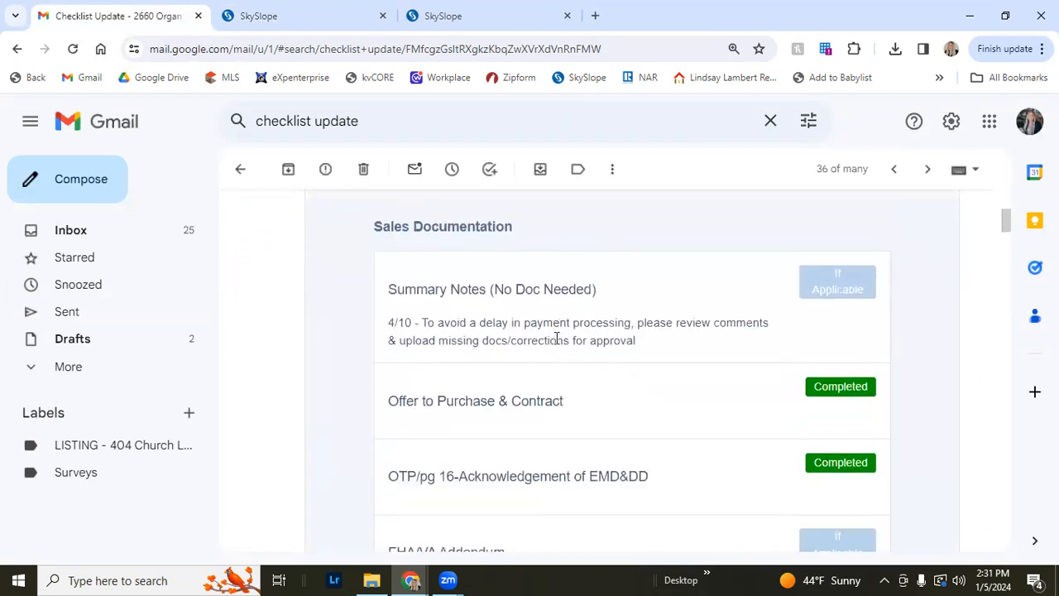
{"action": "left_click_drag", "start_coordinate": [620, 339], "coordinate": [420, 323]}
{"action": "left_click", "coordinate": [421, 322]}
Scroll through the email's Sales Documentation and Closing Documents items and their statuses
{"action": "scroll", "coordinate": [635, 352], "scroll_direction": "down", "scroll_amount": 2}
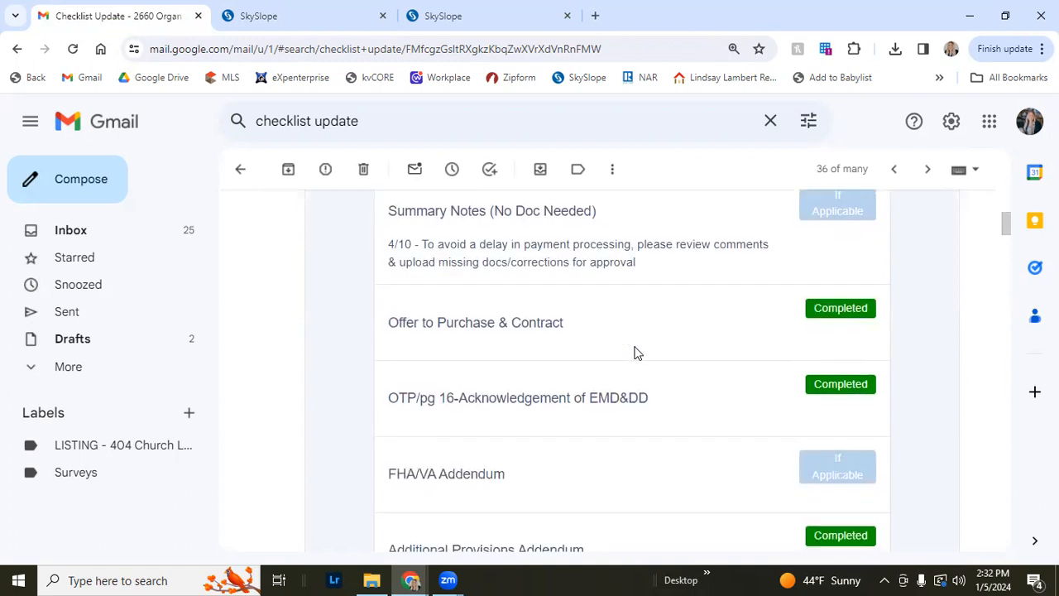
{"action": "scroll", "coordinate": [572, 300], "scroll_direction": "up", "scroll_amount": 4}
{"action": "scroll", "coordinate": [555, 321], "scroll_direction": "up", "scroll_amount": 4}
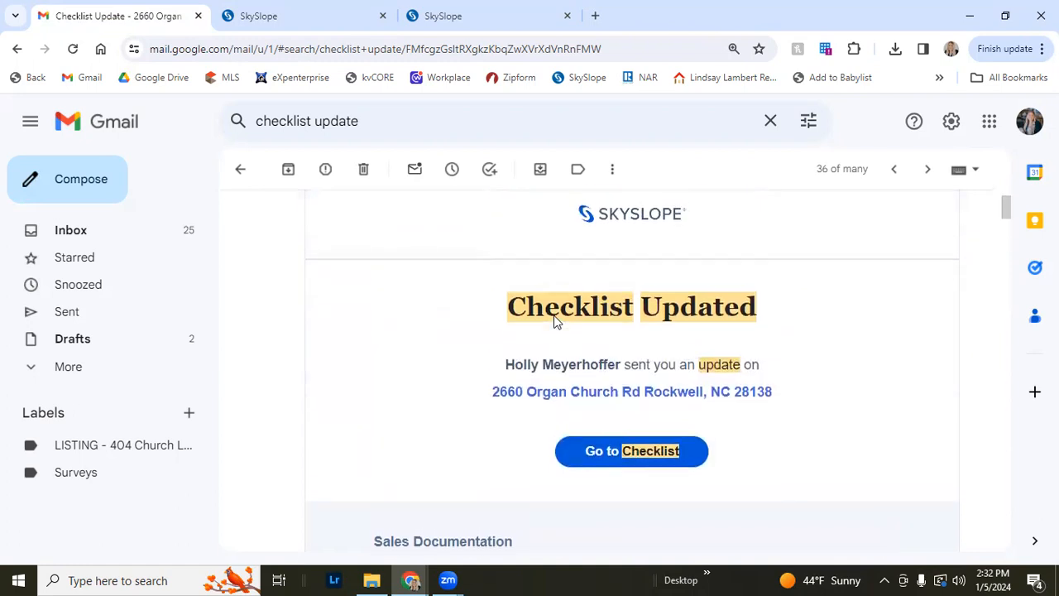
{"action": "scroll", "coordinate": [646, 329], "scroll_direction": "down", "scroll_amount": 6}
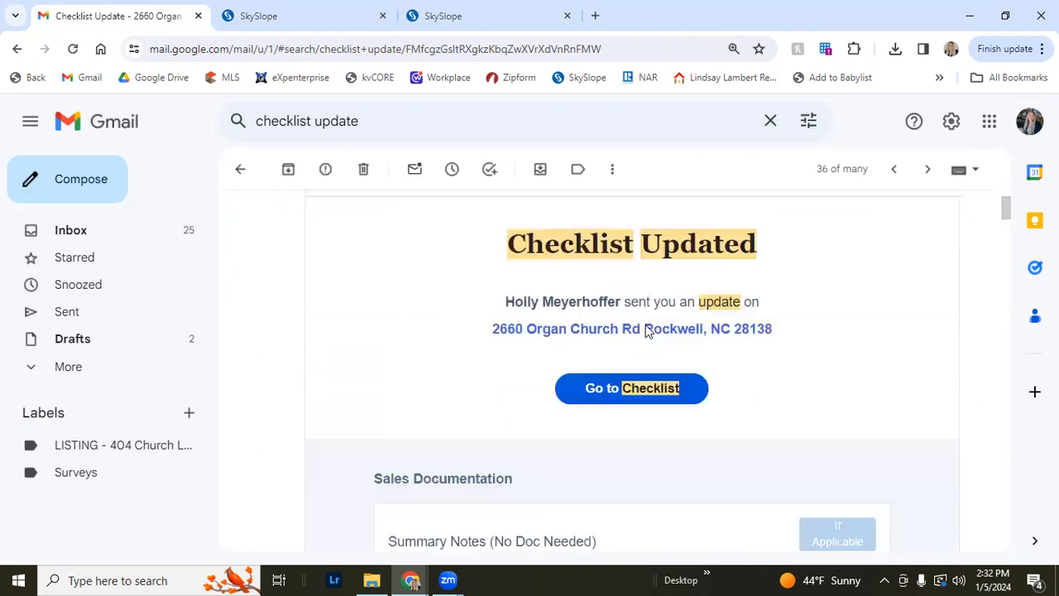
{"action": "scroll", "coordinate": [637, 341], "scroll_direction": "down", "scroll_amount": 1}
{"action": "scroll", "coordinate": [637, 342], "scroll_direction": "up", "scroll_amount": 1}
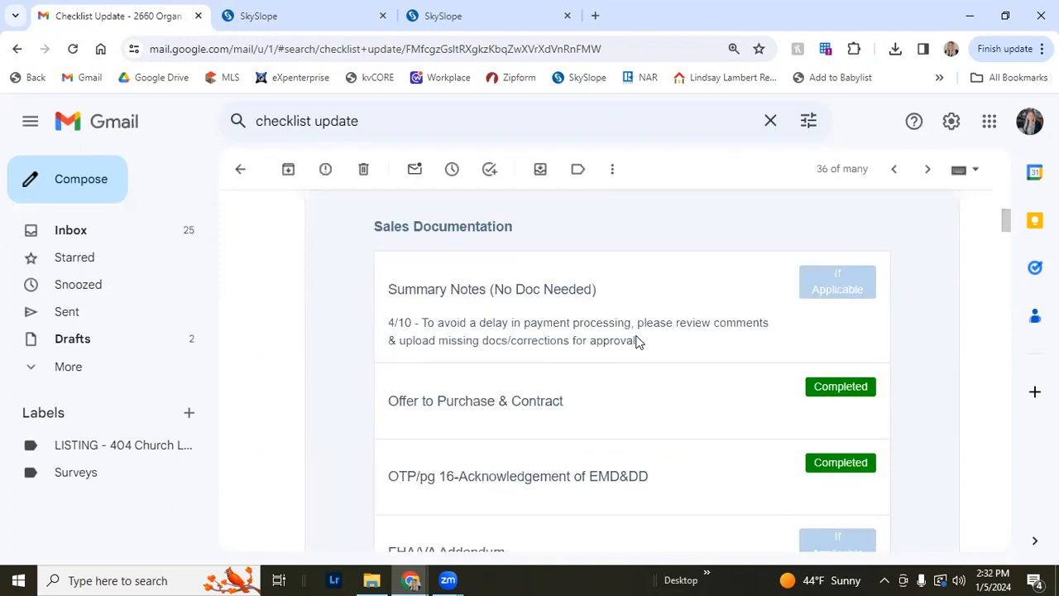
{"action": "scroll", "coordinate": [637, 341], "scroll_direction": "down", "scroll_amount": 2}
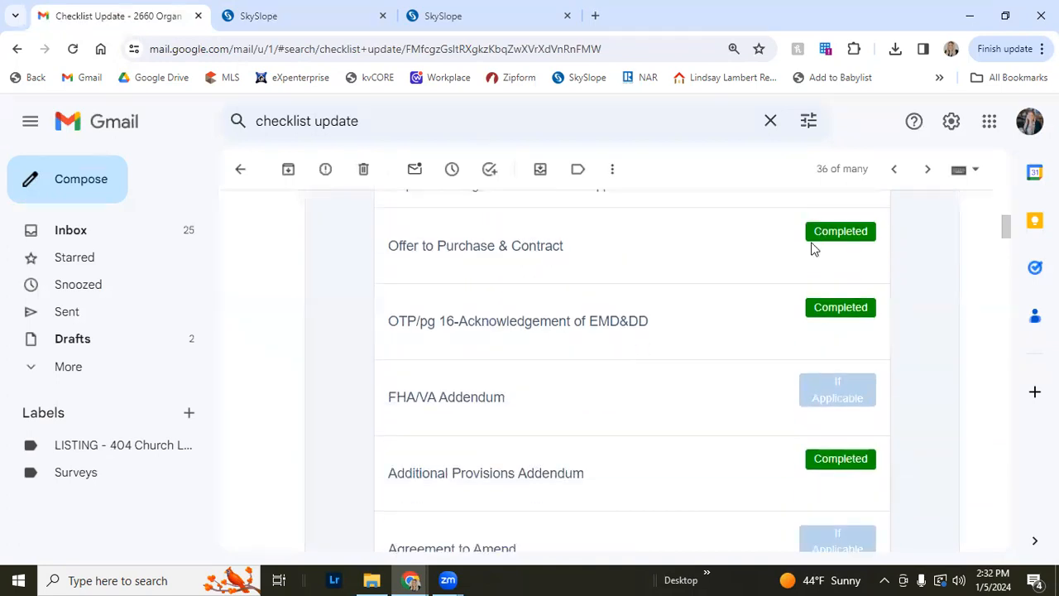
{"action": "scroll", "coordinate": [813, 243], "scroll_direction": "up", "scroll_amount": 1}
{"action": "scroll", "coordinate": [751, 383], "scroll_direction": "down", "scroll_amount": 5}
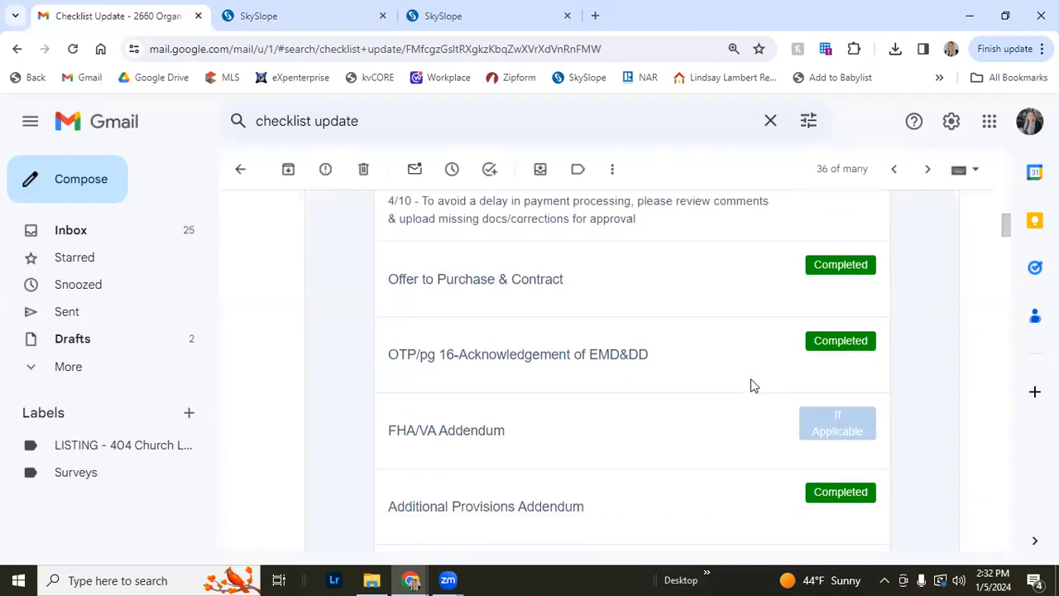
{"action": "scroll", "coordinate": [751, 385], "scroll_direction": "down", "scroll_amount": 9}
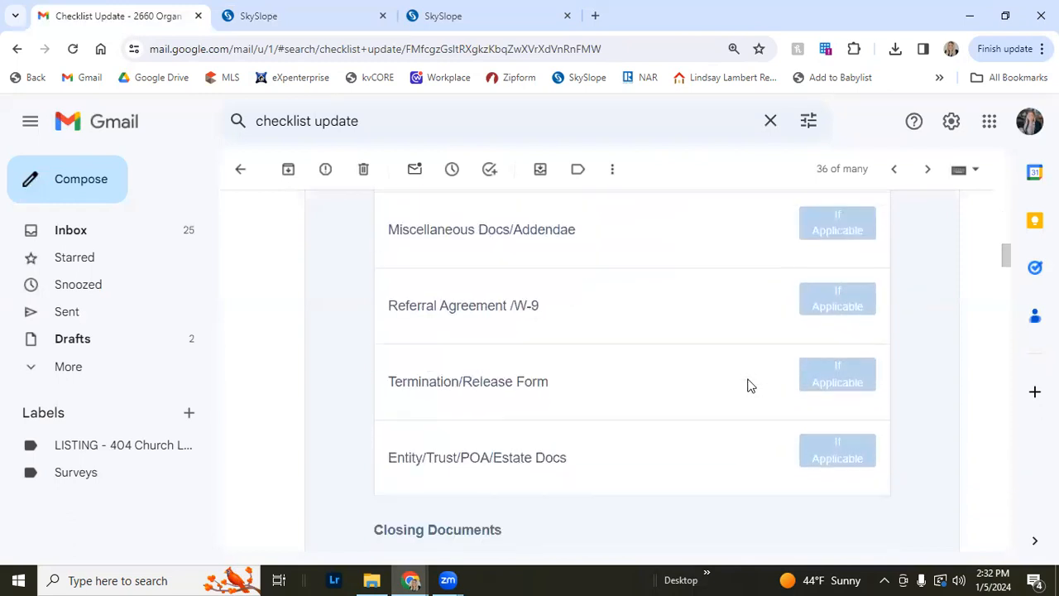
{"action": "scroll", "coordinate": [749, 383], "scroll_direction": "down", "scroll_amount": 2}
{"action": "scroll", "coordinate": [749, 380], "scroll_direction": "up", "scroll_amount": 2}
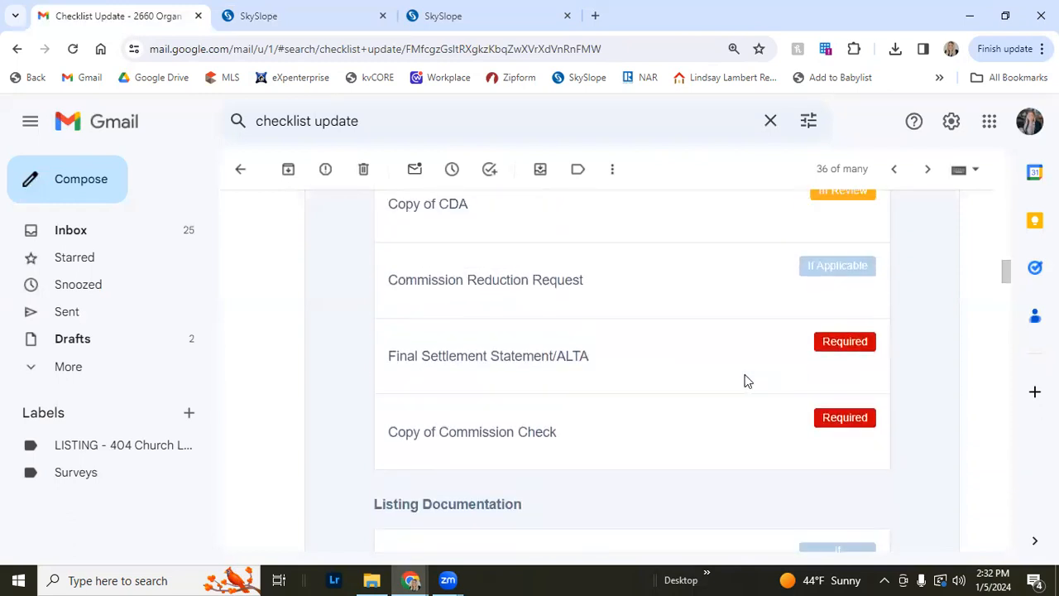
Scroll through the email's Closing Documents and Listing Documentation items and their statuses
{"action": "scroll", "coordinate": [746, 382], "scroll_direction": "down", "scroll_amount": 1}
{"action": "scroll", "coordinate": [704, 416], "scroll_direction": "down", "scroll_amount": 1}
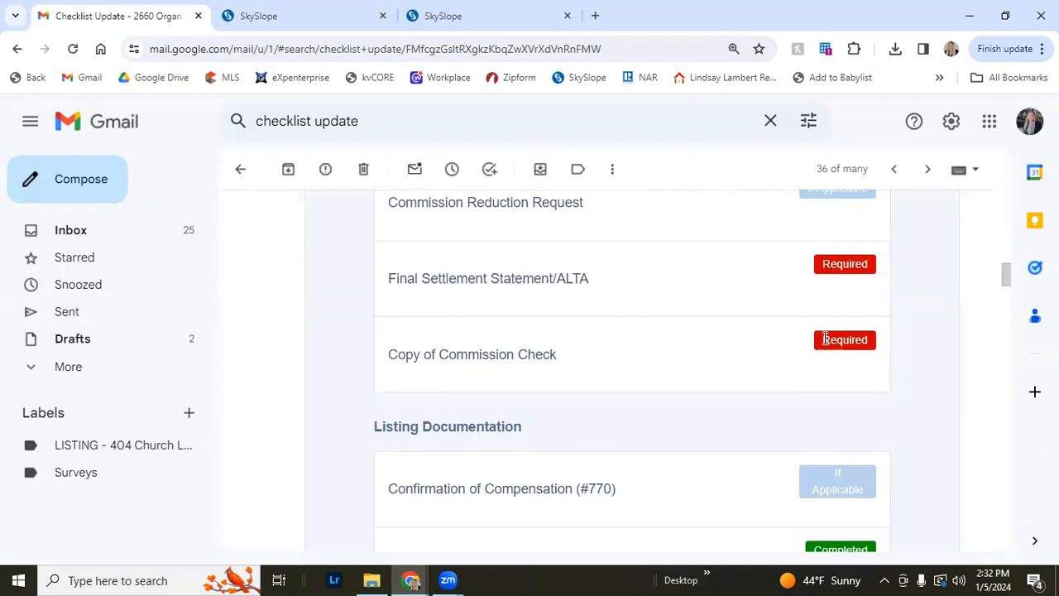
{"action": "scroll", "coordinate": [824, 348], "scroll_direction": "down", "scroll_amount": 4}
{"action": "scroll", "coordinate": [825, 348], "scroll_direction": "down", "scroll_amount": 3}
{"action": "scroll", "coordinate": [823, 347], "scroll_direction": "up", "scroll_amount": 7}
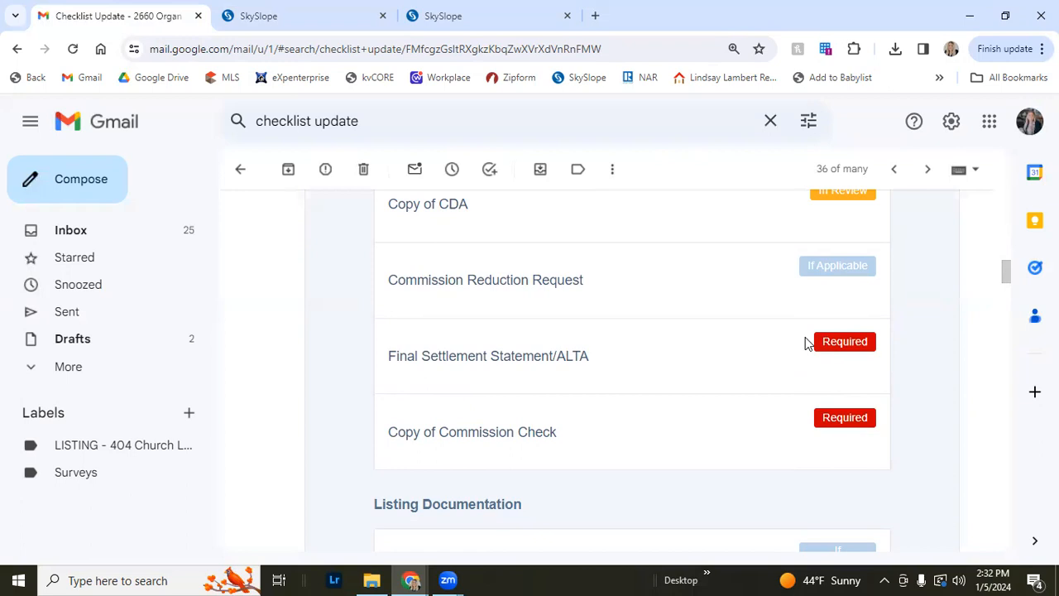
{"action": "scroll", "coordinate": [807, 343], "scroll_direction": "up", "scroll_amount": 1}
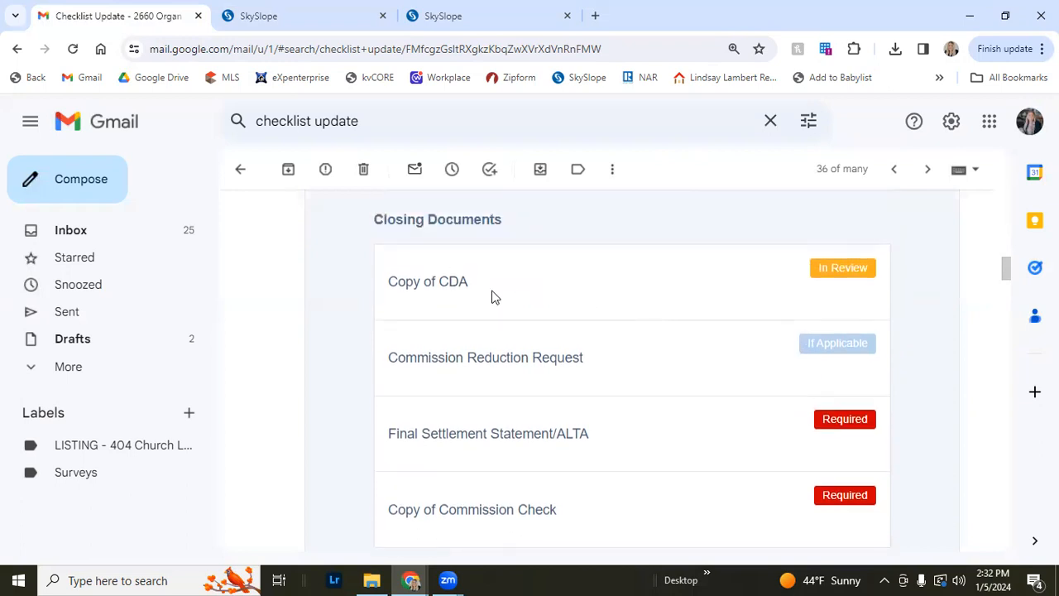
{"action": "scroll", "coordinate": [497, 298], "scroll_direction": "up", "scroll_amount": 1}
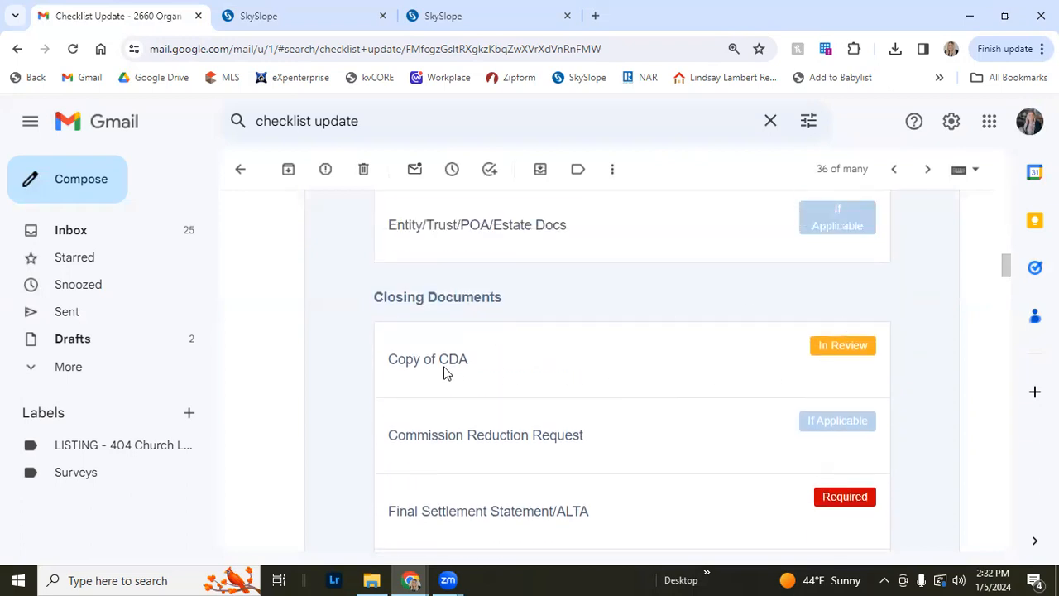
{"action": "scroll", "coordinate": [619, 376], "scroll_direction": "down", "scroll_amount": 5}
{"action": "scroll", "coordinate": [625, 377], "scroll_direction": "down", "scroll_amount": 1}
{"action": "scroll", "coordinate": [622, 375], "scroll_direction": "up", "scroll_amount": 2}
{"action": "scroll", "coordinate": [621, 375], "scroll_direction": "down", "scroll_amount": 2}
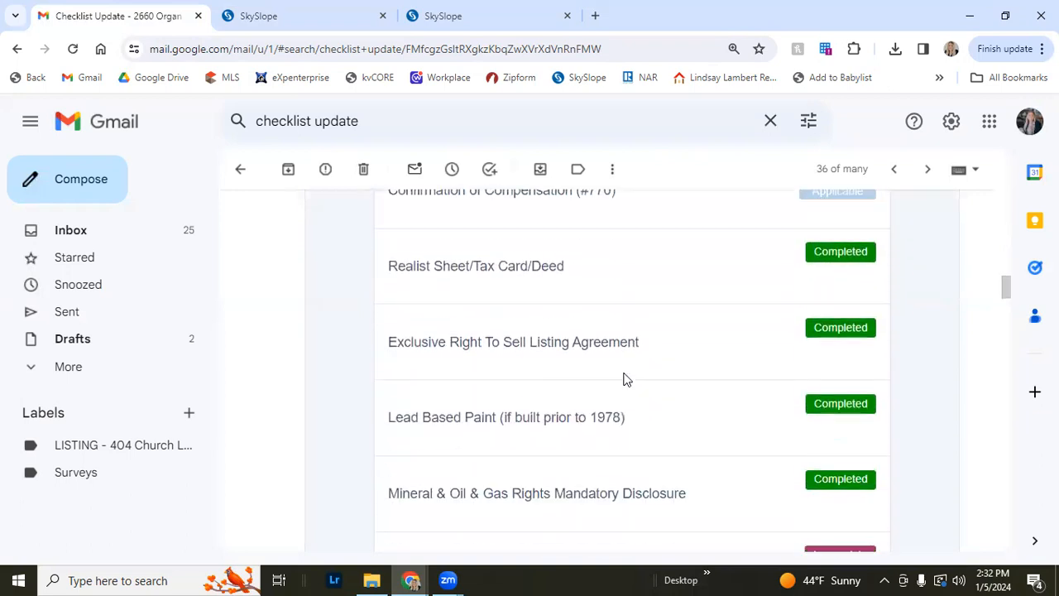
{"action": "scroll", "coordinate": [629, 379], "scroll_direction": "down", "scroll_amount": 3}
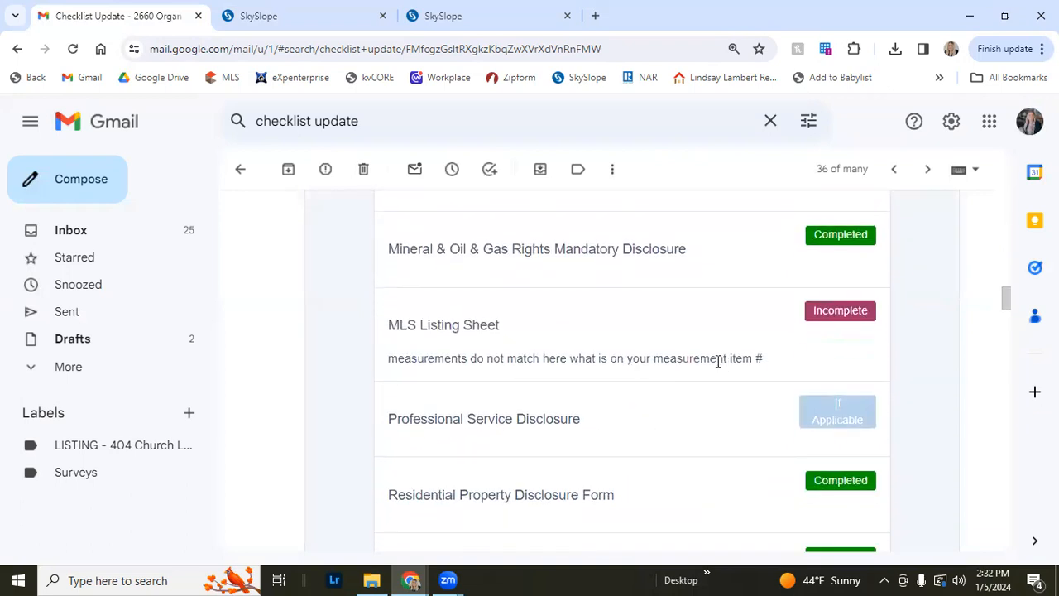
Highlight and read the reviewer's comments on the MLS Listing Sheet, Measurements, Coming Soon Acknowledgement and remaining listing items down to the end of the email
{"action": "left_click_drag", "start_coordinate": [386, 361], "coordinate": [451, 372]}
{"action": "left_click", "coordinate": [452, 372]}
{"action": "scroll", "coordinate": [715, 364], "scroll_direction": "down", "scroll_amount": 1}
{"action": "scroll", "coordinate": [724, 376], "scroll_direction": "down", "scroll_amount": 7}
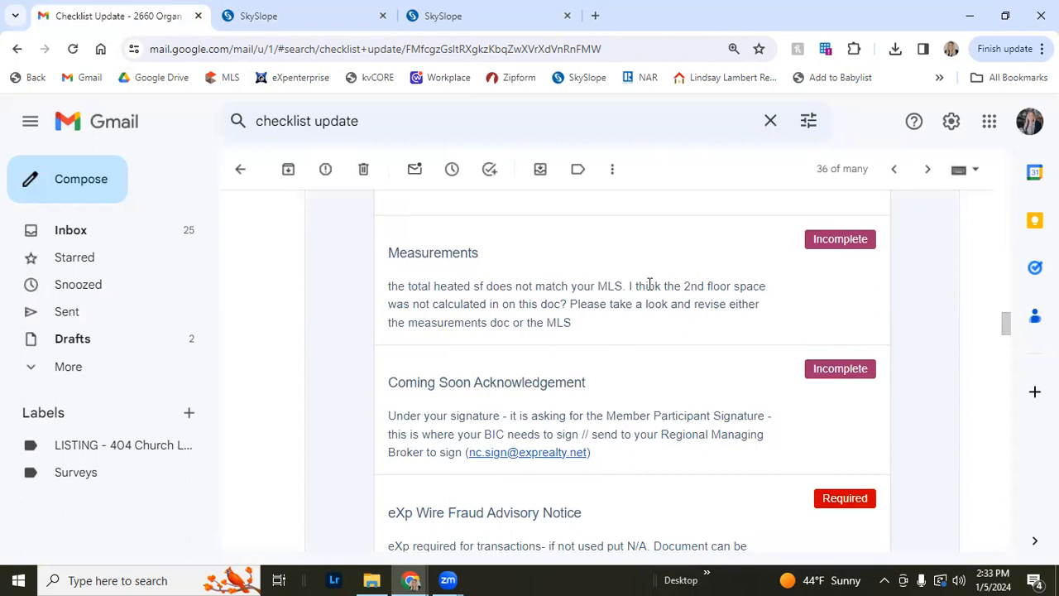
{"action": "scroll", "coordinate": [653, 285], "scroll_direction": "down", "scroll_amount": 1}
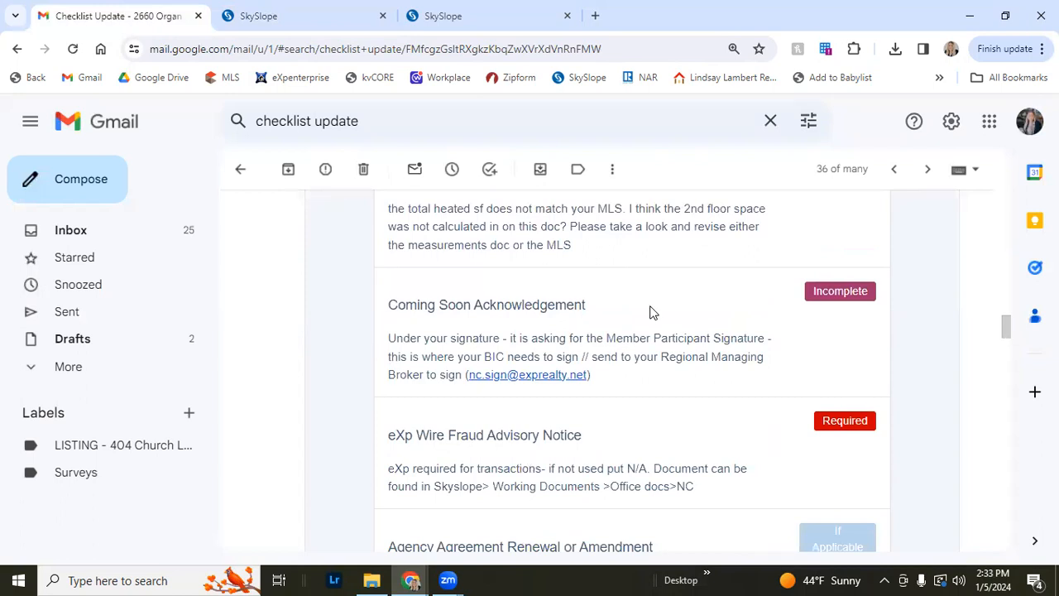
{"action": "left_click_drag", "start_coordinate": [389, 337], "coordinate": [430, 369]}
{"action": "left_click", "coordinate": [429, 374]}
{"action": "scroll", "coordinate": [422, 362], "scroll_direction": "down", "scroll_amount": 1}
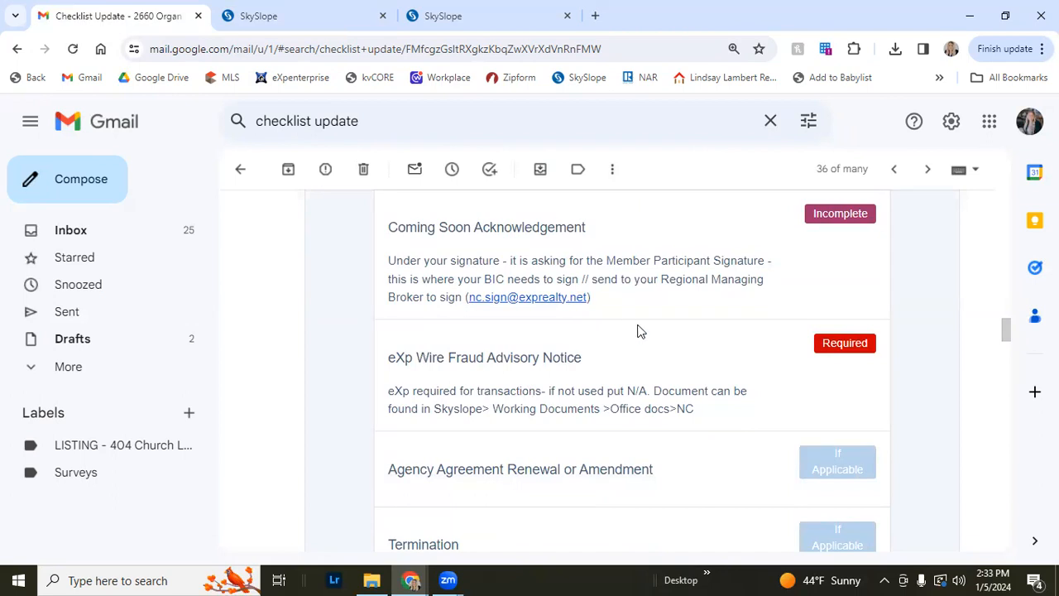
{"action": "scroll", "coordinate": [642, 331], "scroll_direction": "down", "scroll_amount": 2}
{"action": "scroll", "coordinate": [649, 333], "scroll_direction": "up", "scroll_amount": 1}
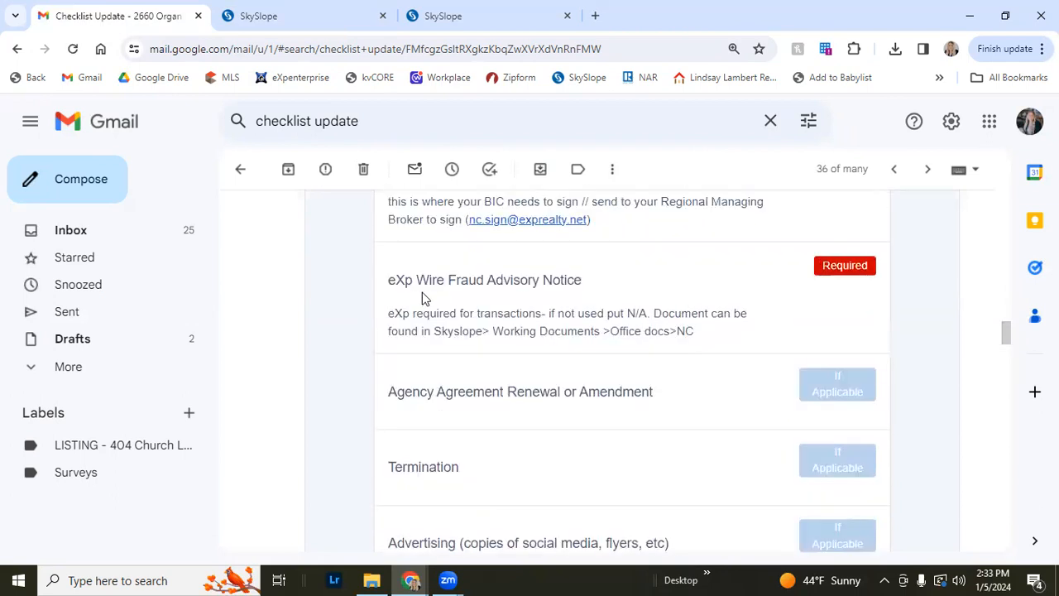
{"action": "left_click_drag", "start_coordinate": [417, 274], "coordinate": [523, 308]}
{"action": "left_click", "coordinate": [520, 304]}
{"action": "scroll", "coordinate": [739, 334], "scroll_direction": "down", "scroll_amount": 3}
{"action": "scroll", "coordinate": [735, 339], "scroll_direction": "down", "scroll_amount": 3}
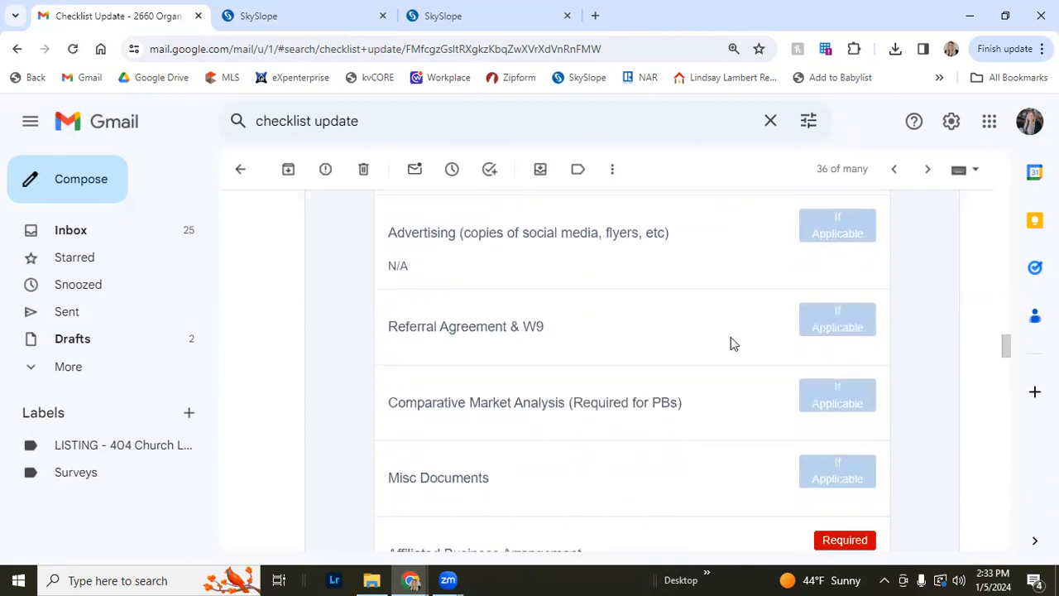
{"action": "left_click_drag", "start_coordinate": [392, 311], "coordinate": [506, 348]}
{"action": "left_click", "coordinate": [516, 348]}
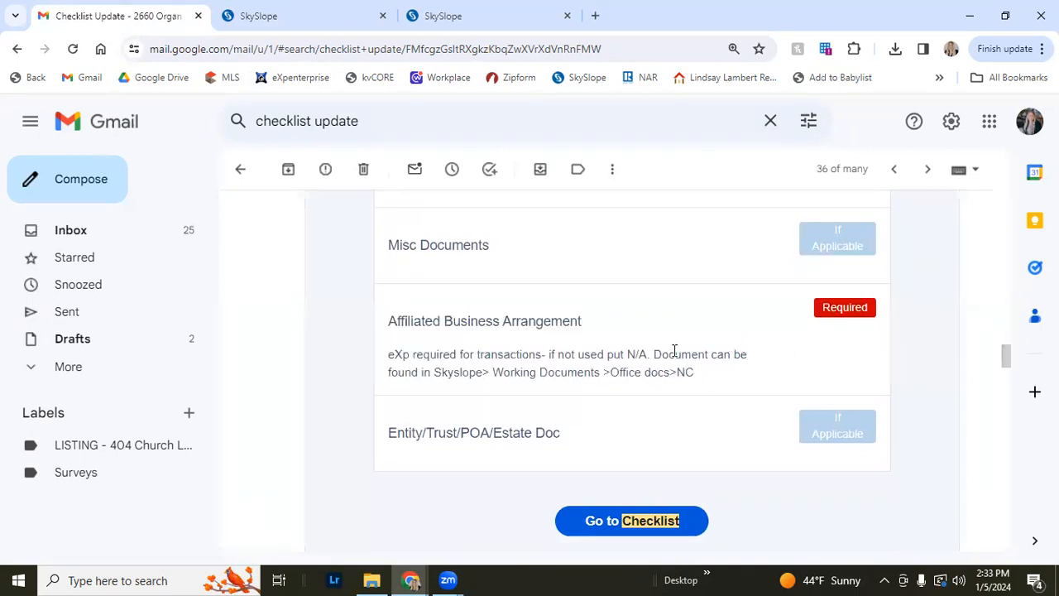
{"action": "scroll", "coordinate": [668, 356], "scroll_direction": "down", "scroll_amount": 2}
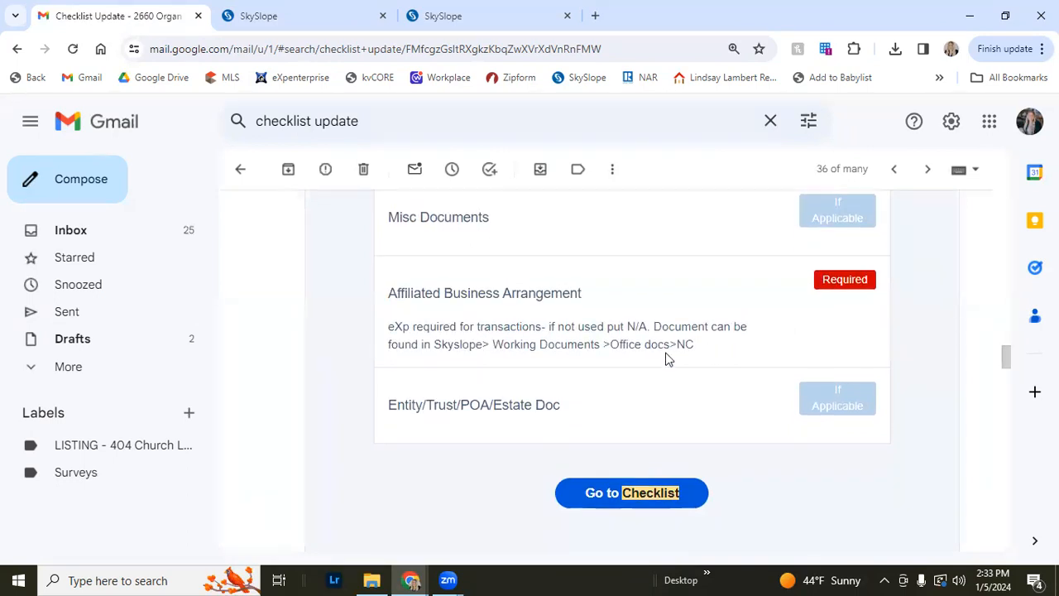
{"action": "scroll", "coordinate": [668, 364], "scroll_direction": "up", "scroll_amount": 1}
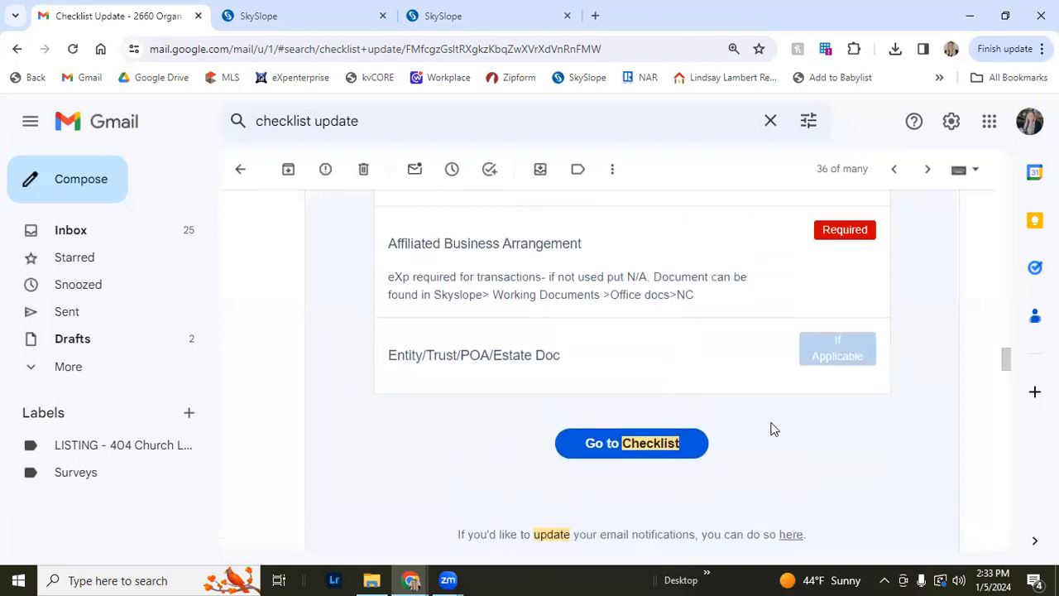
{"action": "scroll", "coordinate": [1000, 411], "scroll_direction": "down", "scroll_amount": 1}
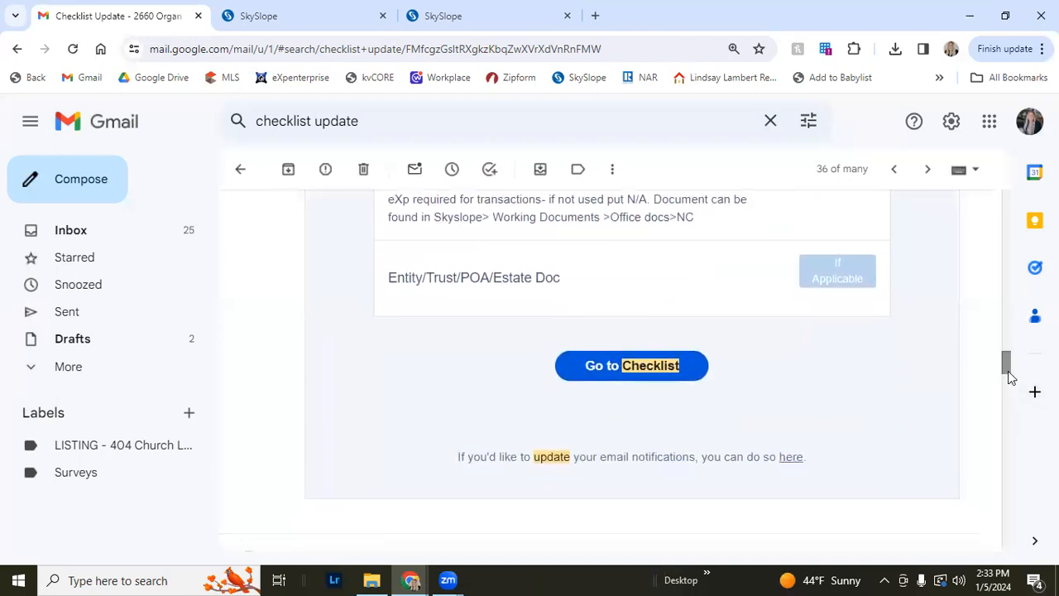
Return to the top of the email, then switch to the transaction's checklist tab and scroll back to its top
{"action": "left_click_drag", "start_coordinate": [1010, 371], "coordinate": [1002, 218]}
{"action": "right_click", "coordinate": [699, 238]}
{"action": "left_click", "coordinate": [558, 313]}
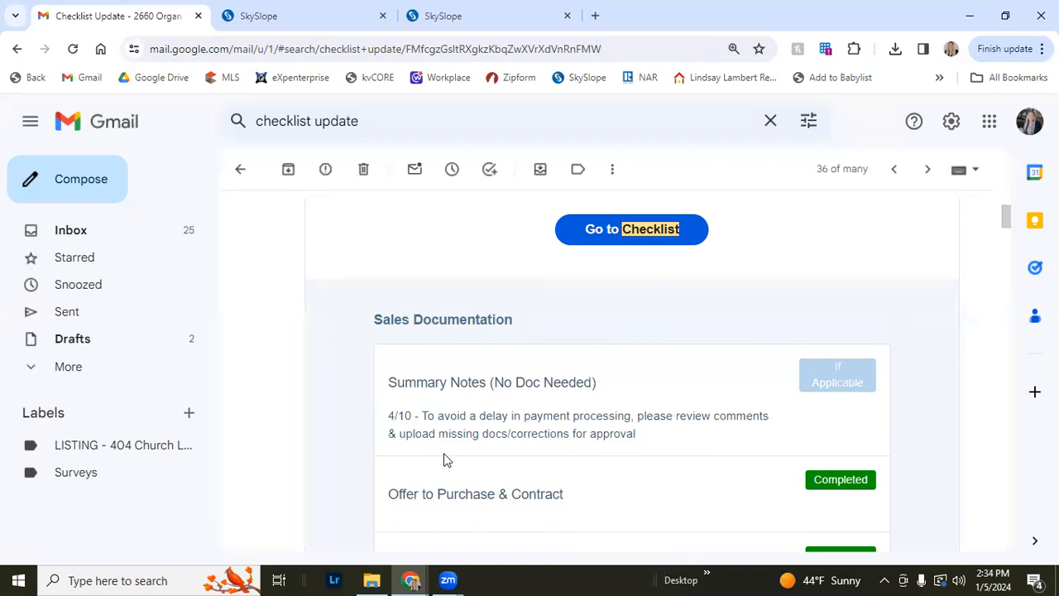
{"action": "left_click", "coordinate": [331, 8]}
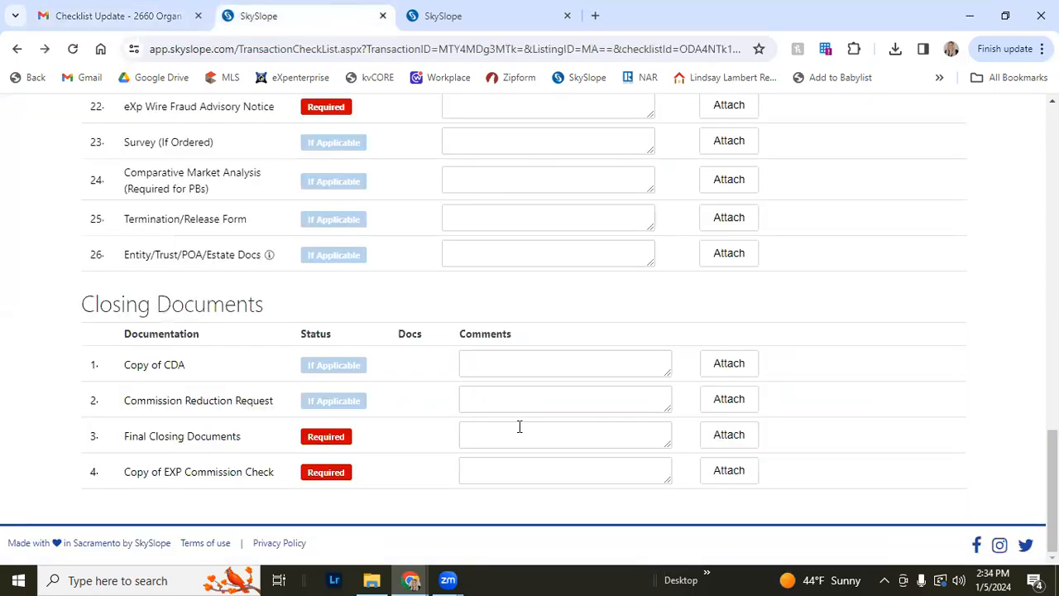
{"action": "scroll", "coordinate": [561, 428], "scroll_direction": "up", "scroll_amount": 20}
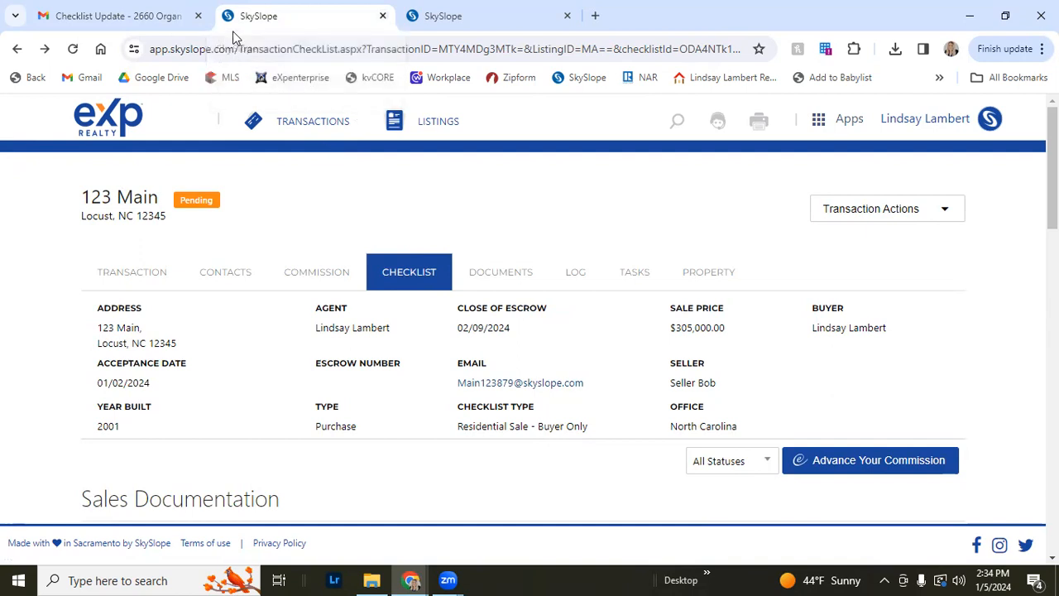
{"action": "left_click", "coordinate": [476, 18]}
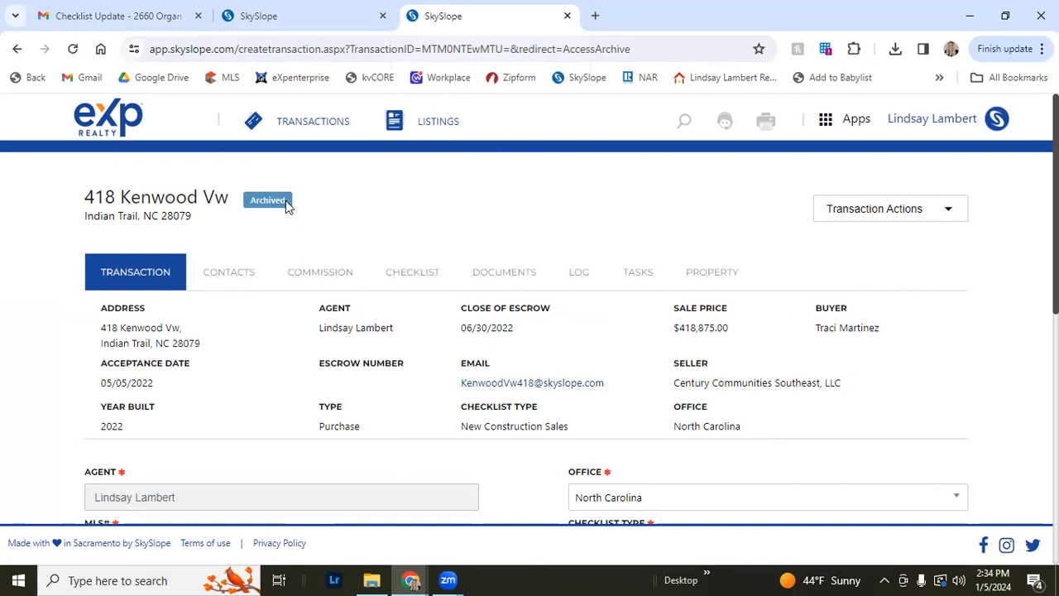
{"action": "scroll", "coordinate": [176, 298], "scroll_direction": "down", "scroll_amount": 1}
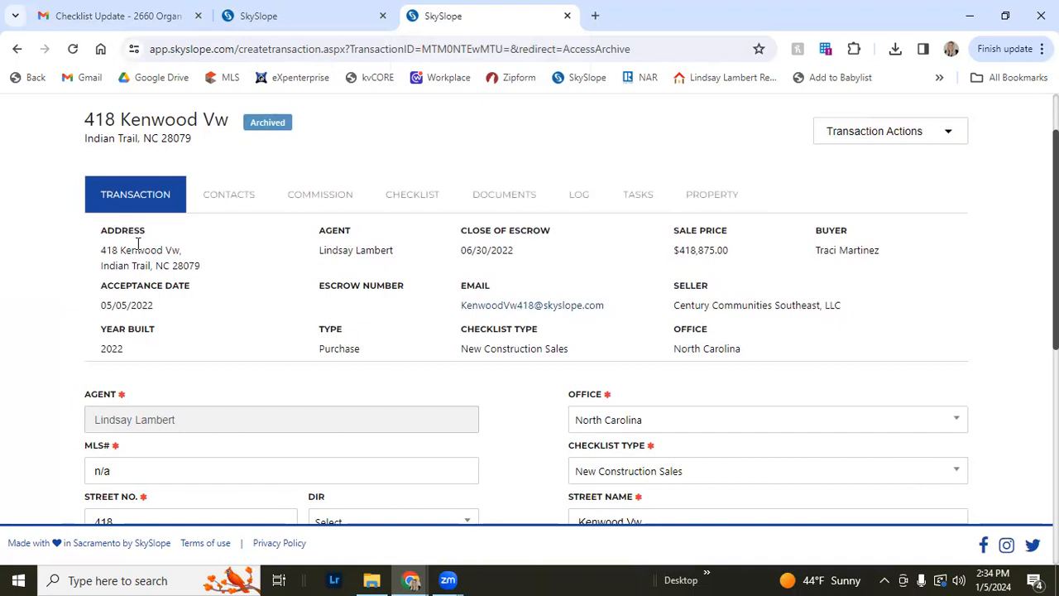
{"action": "scroll", "coordinate": [484, 338], "scroll_direction": "down", "scroll_amount": 1}
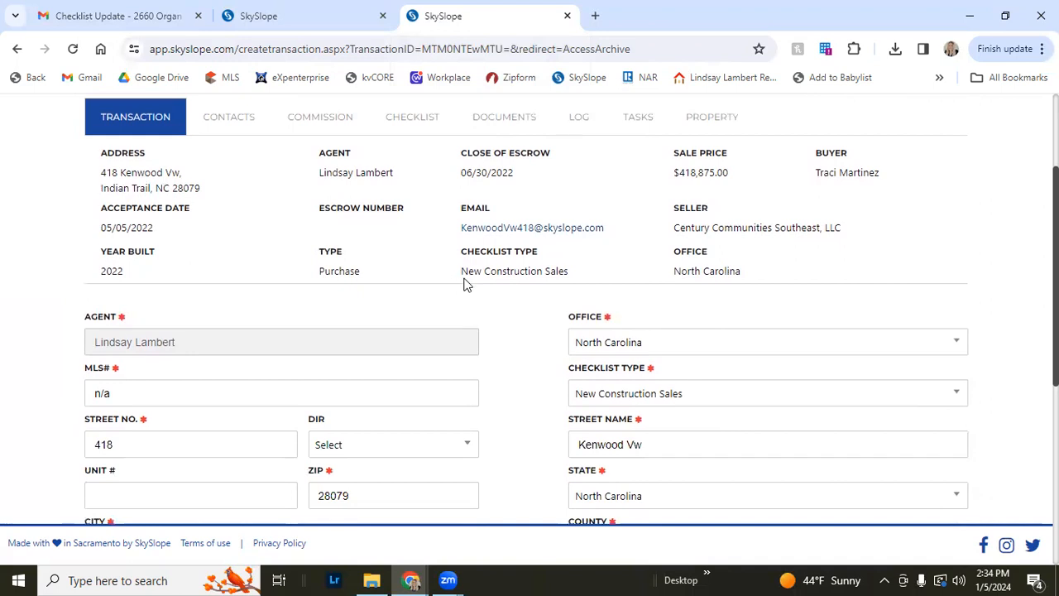
{"action": "left_click", "coordinate": [593, 280]}
{"action": "scroll", "coordinate": [593, 278], "scroll_direction": "down", "scroll_amount": 2}
{"action": "scroll", "coordinate": [600, 259], "scroll_direction": "down", "scroll_amount": 1}
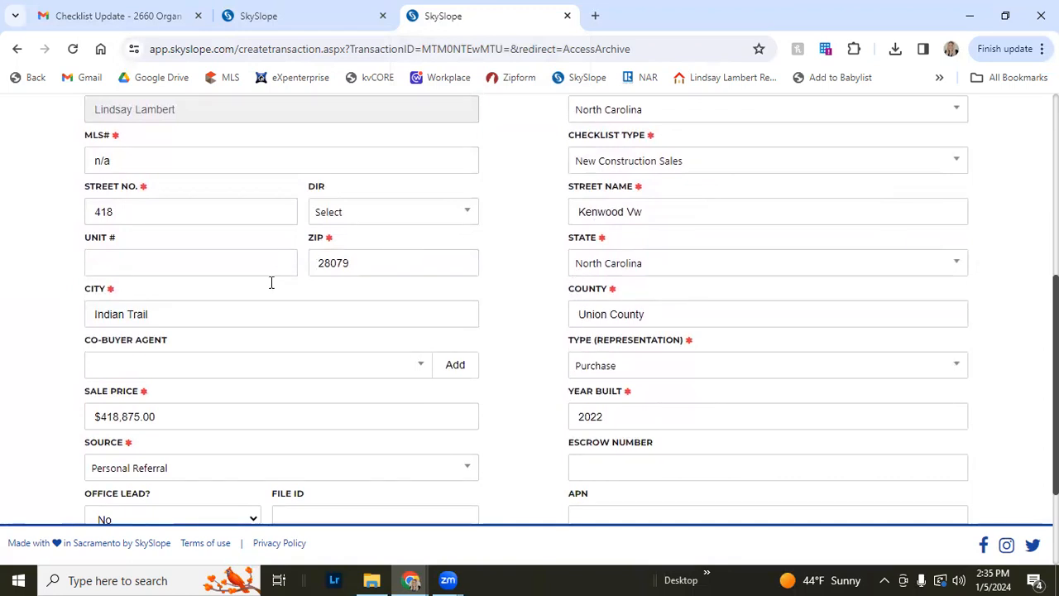
{"action": "scroll", "coordinate": [433, 386], "scroll_direction": "down", "scroll_amount": 1}
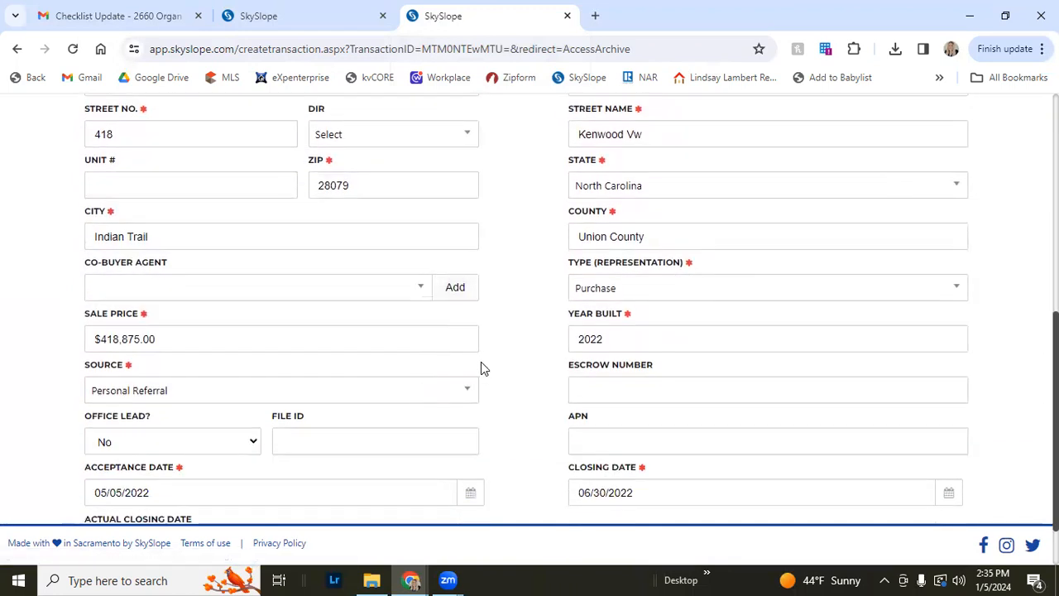
{"action": "scroll", "coordinate": [483, 367], "scroll_direction": "down", "scroll_amount": 1}
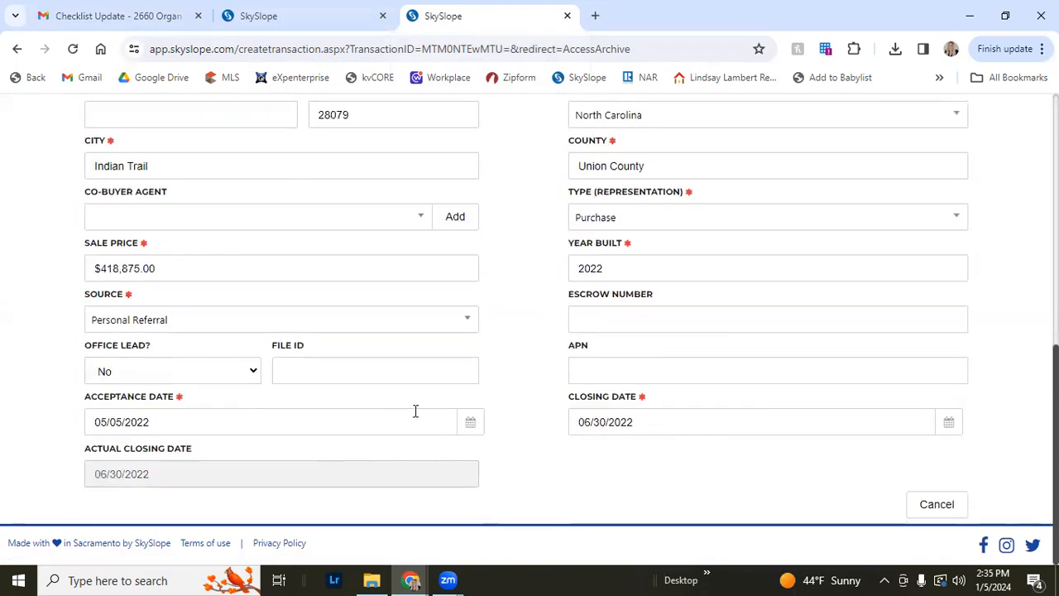
{"action": "scroll", "coordinate": [405, 397], "scroll_direction": "up", "scroll_amount": 10}
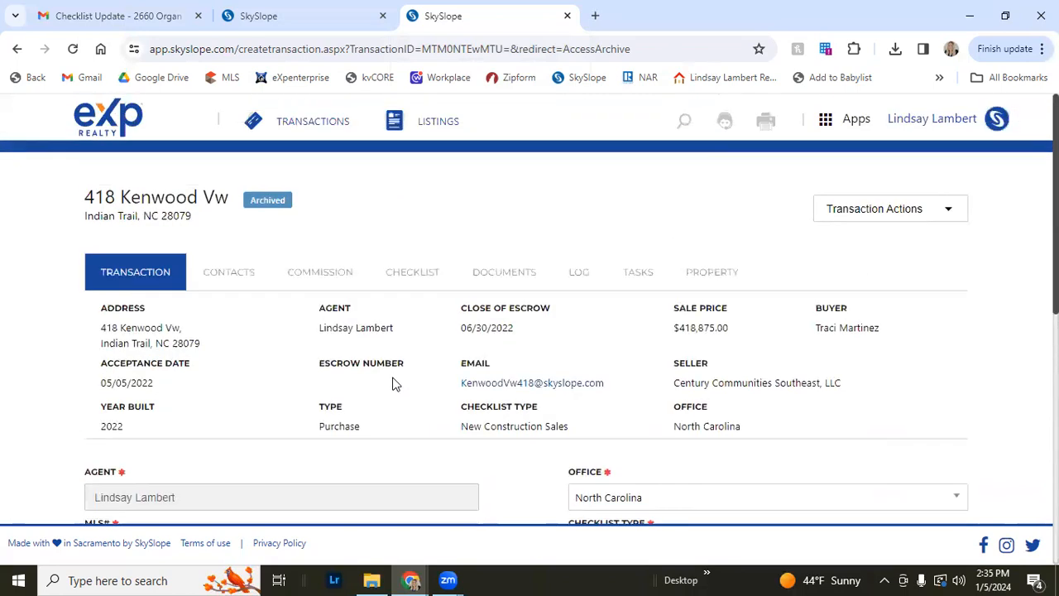
Review the archived transaction's contacts: seller, purchaser, title/escrow/attorney and agent representing the other side
{"action": "left_click", "coordinate": [210, 273]}
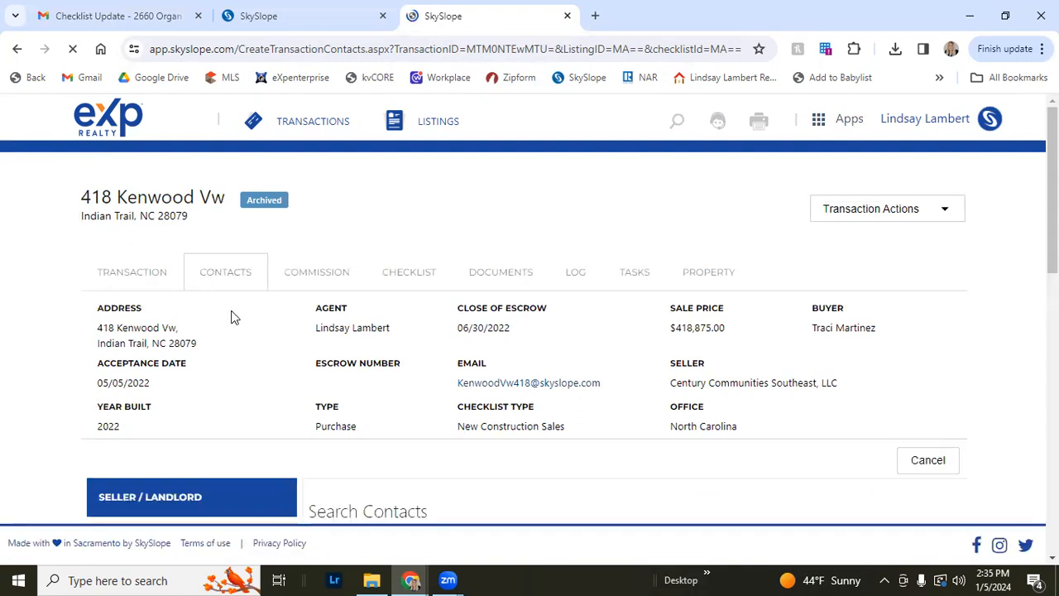
{"action": "scroll", "coordinate": [232, 317], "scroll_direction": "down", "scroll_amount": 5}
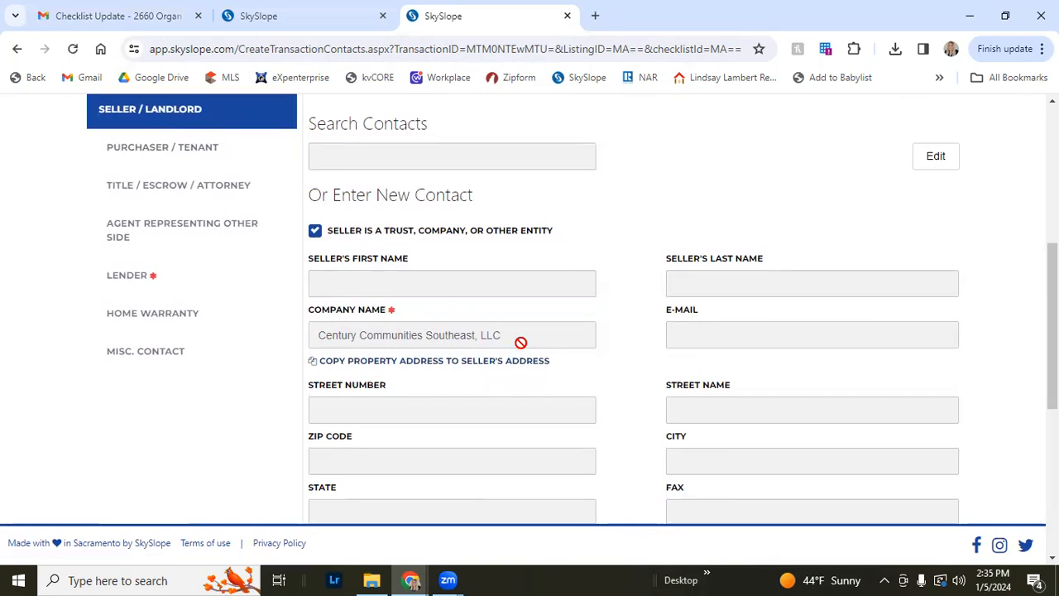
{"action": "scroll", "coordinate": [521, 341], "scroll_direction": "down", "scroll_amount": 3}
{"action": "scroll", "coordinate": [518, 343], "scroll_direction": "up", "scroll_amount": 4}
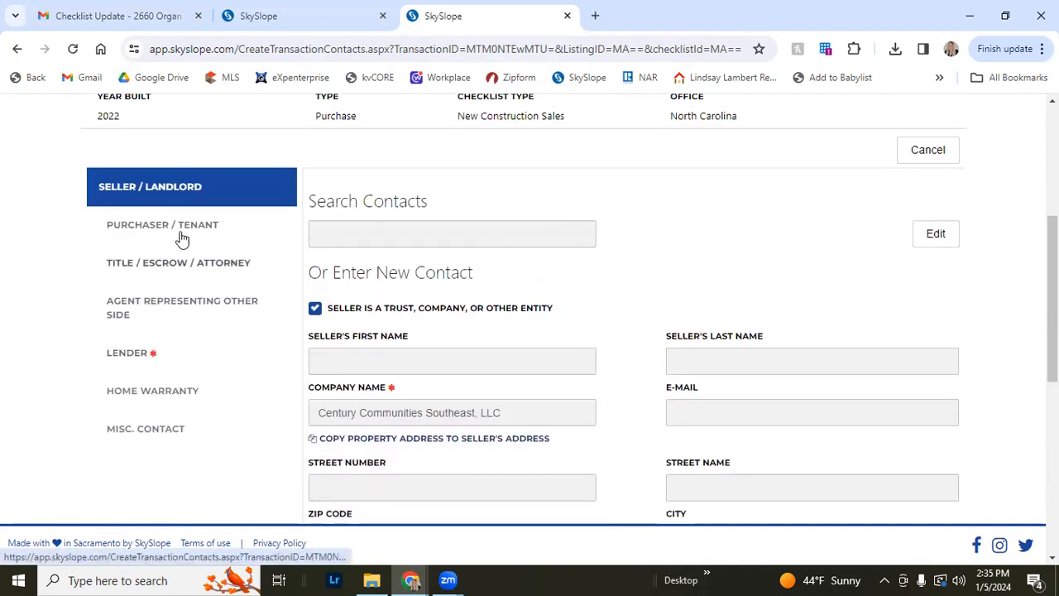
{"action": "left_click", "coordinate": [170, 232]}
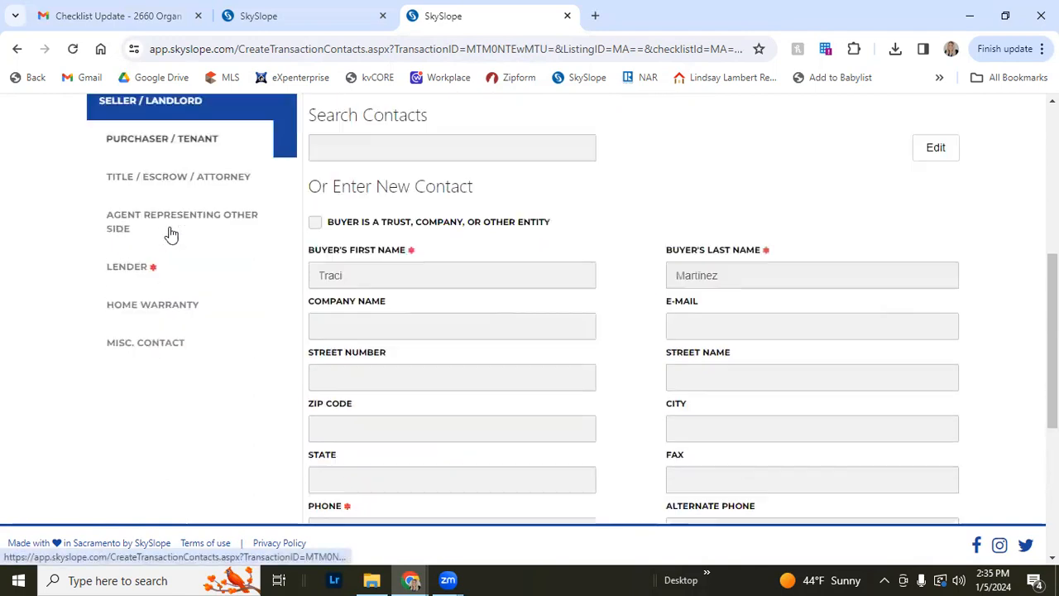
{"action": "scroll", "coordinate": [389, 286], "scroll_direction": "down", "scroll_amount": 3}
{"action": "scroll", "coordinate": [525, 296], "scroll_direction": "up", "scroll_amount": 5}
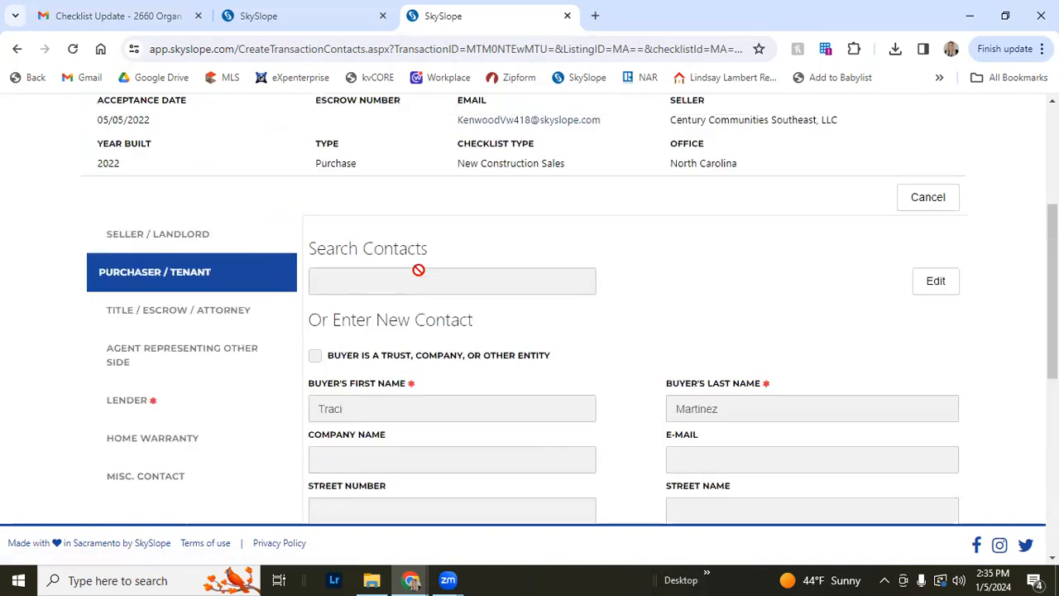
{"action": "left_click", "coordinate": [207, 318]}
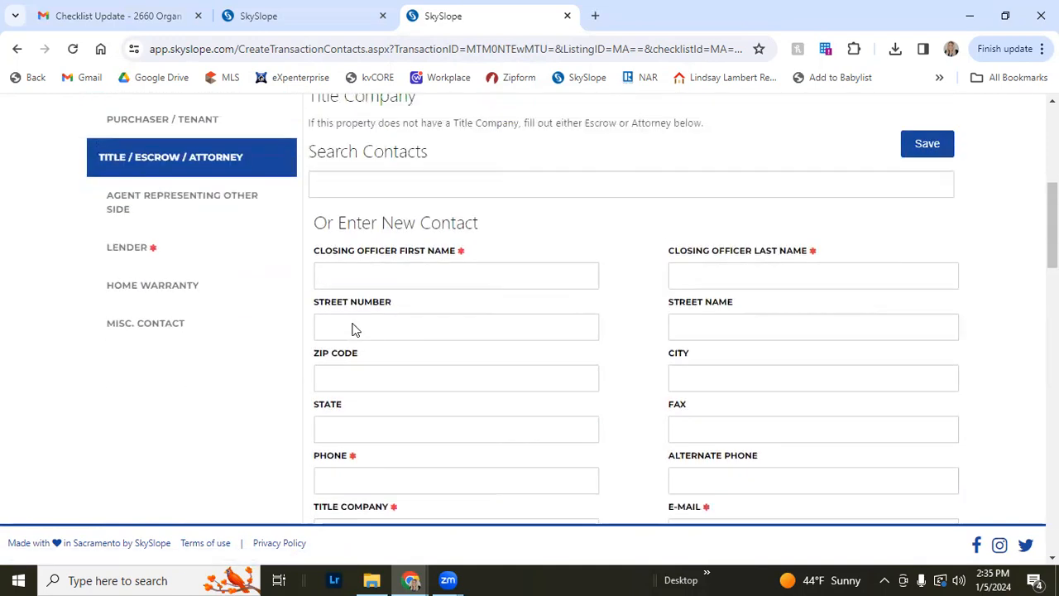
{"action": "scroll", "coordinate": [164, 278], "scroll_direction": "up", "scroll_amount": 1}
{"action": "left_click", "coordinate": [164, 277]}
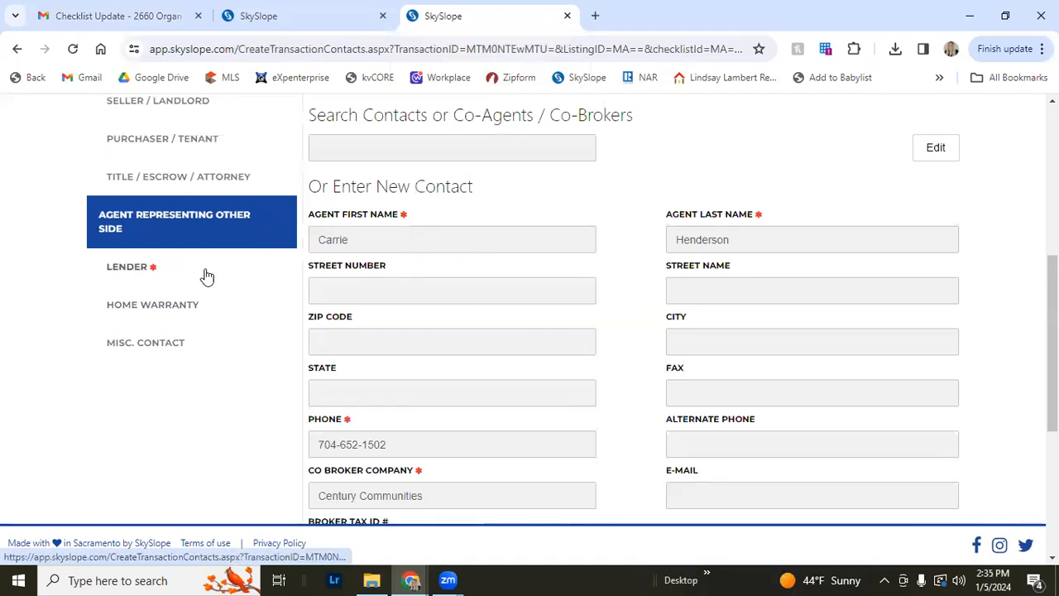
Open the archived transaction's commission page and scroll through its commission info
{"action": "scroll", "coordinate": [217, 241], "scroll_direction": "up", "scroll_amount": 3}
{"action": "scroll", "coordinate": [217, 241], "scroll_direction": "up", "scroll_amount": 2}
{"action": "left_click", "coordinate": [315, 263]}
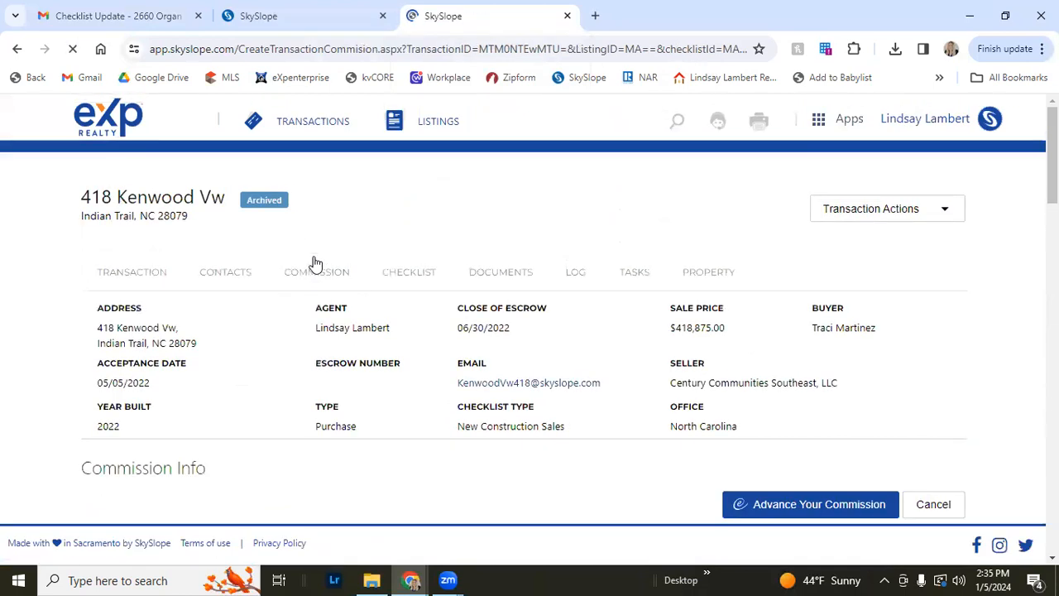
{"action": "scroll", "coordinate": [314, 263], "scroll_direction": "down", "scroll_amount": 3}
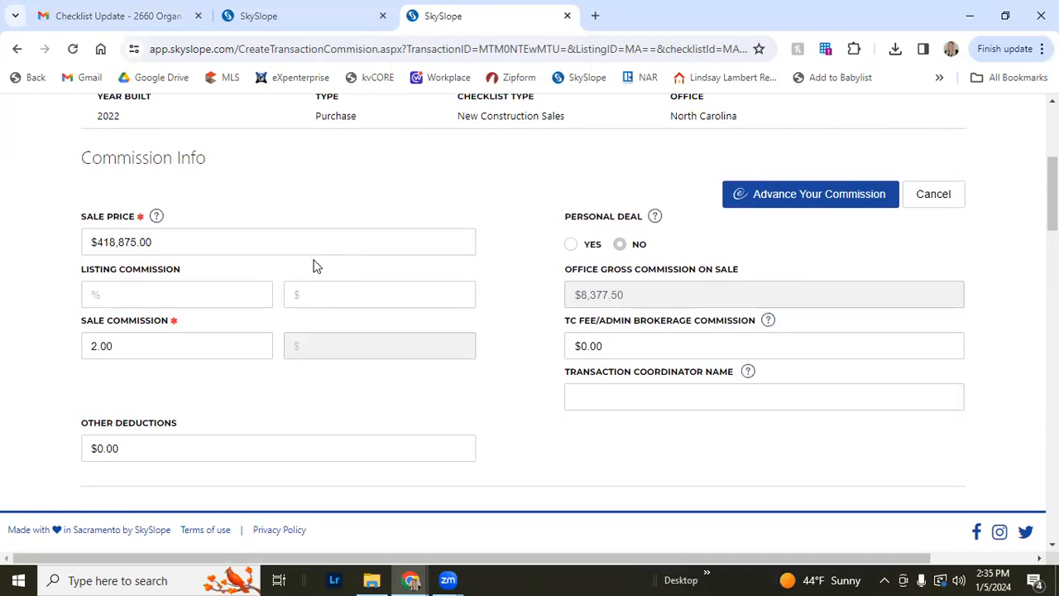
{"action": "scroll", "coordinate": [175, 350], "scroll_direction": "down", "scroll_amount": 4}
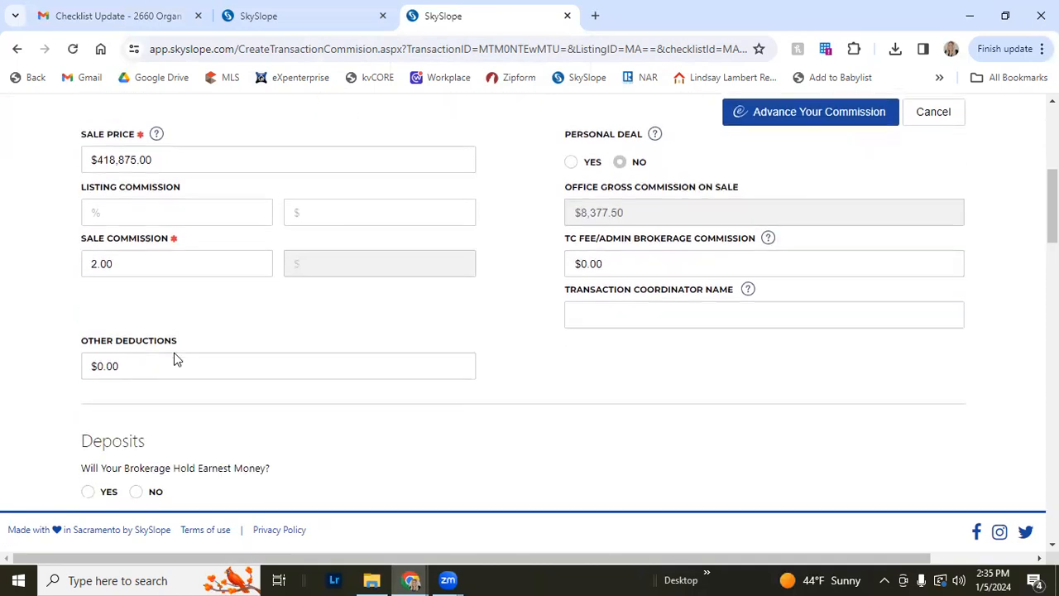
Scroll through the commission page's referral details, additional commission information and auditor comment history
{"action": "scroll", "coordinate": [176, 350], "scroll_direction": "down", "scroll_amount": 6}
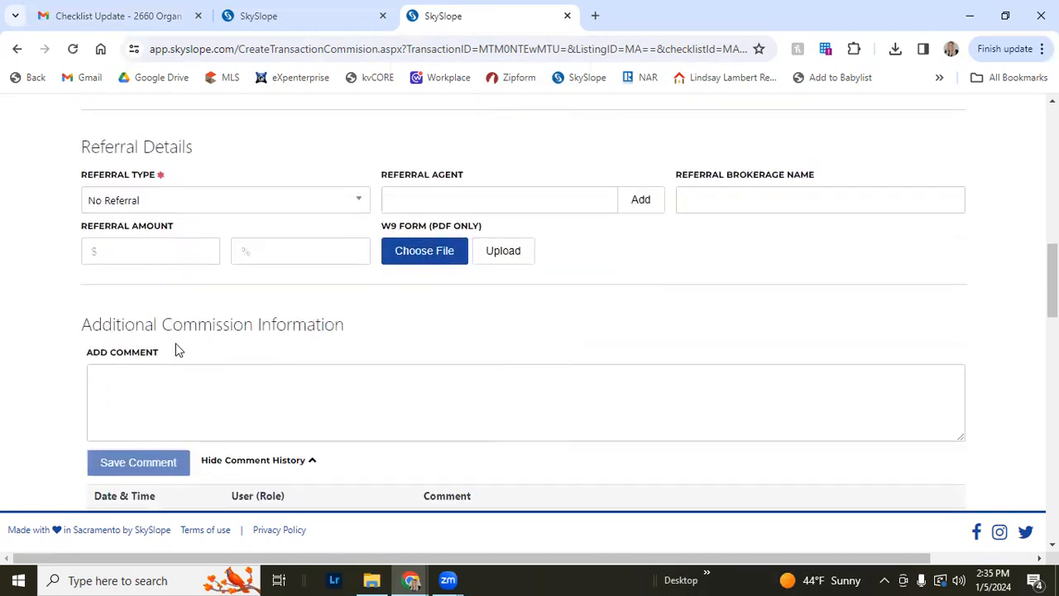
{"action": "scroll", "coordinate": [176, 350], "scroll_direction": "down", "scroll_amount": 1}
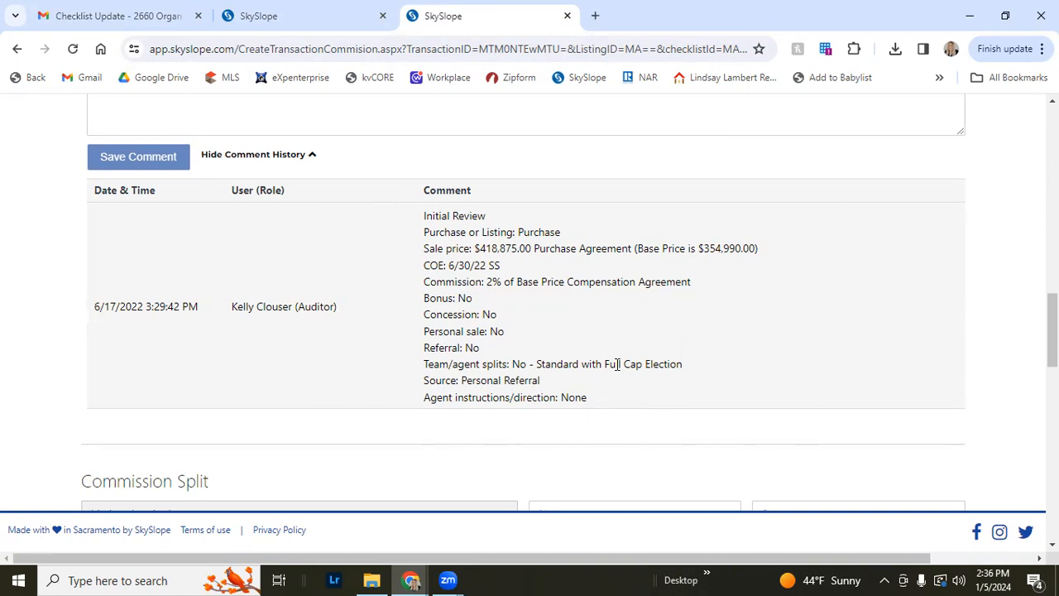
{"action": "scroll", "coordinate": [616, 364], "scroll_direction": "up", "scroll_amount": 15}
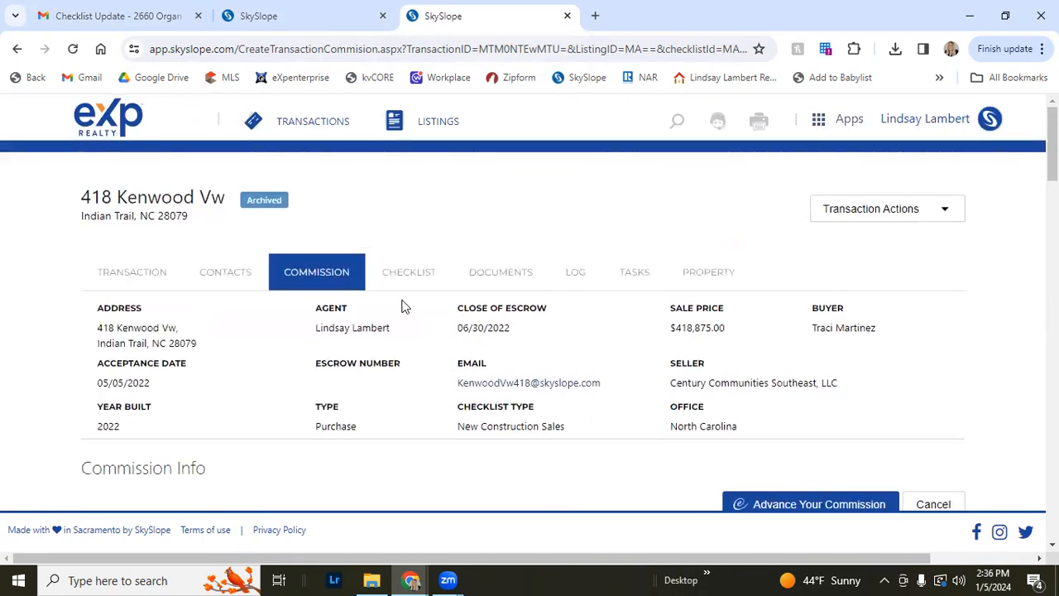
Open the archived transaction's checklist and review its sales documentation item names, such as Purchase Agreement and MLS Sheet/Confirmation of Compensation
{"action": "left_click", "coordinate": [386, 265]}
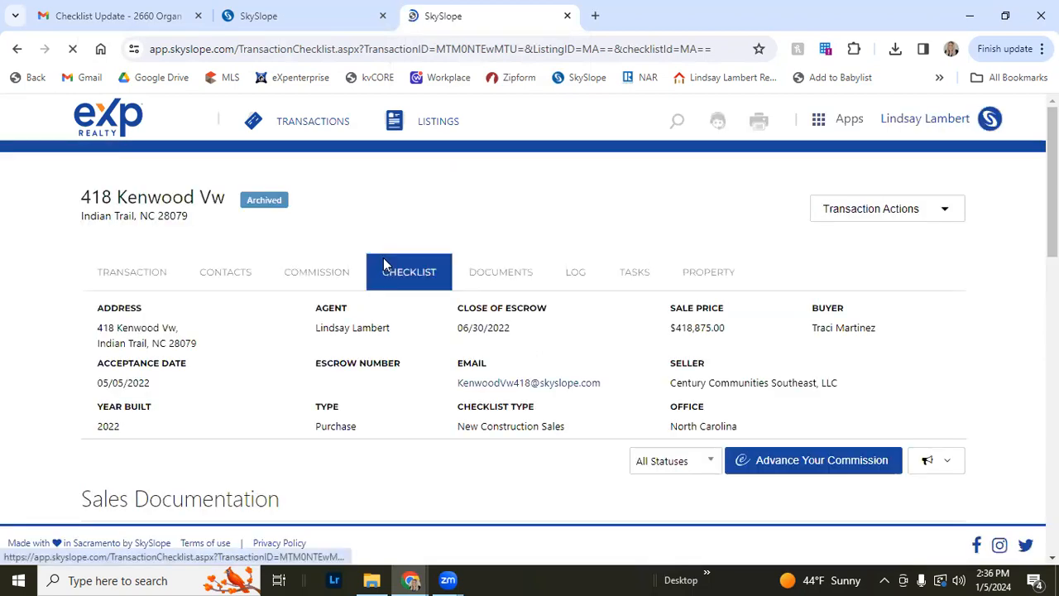
{"action": "scroll", "coordinate": [289, 370], "scroll_direction": "down", "scroll_amount": 2}
{"action": "scroll", "coordinate": [290, 369], "scroll_direction": "down", "scroll_amount": 4}
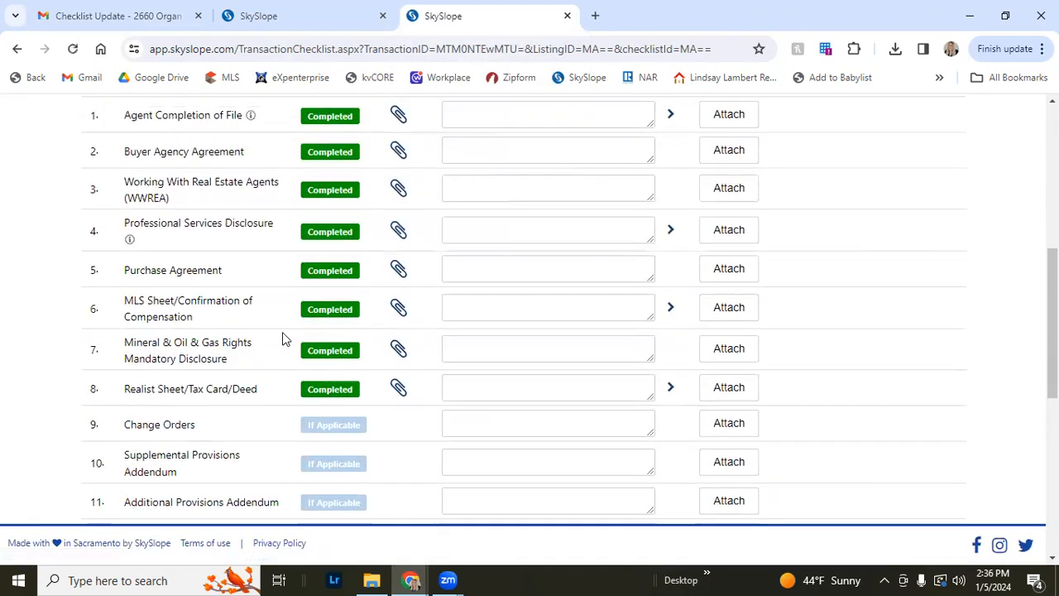
{"action": "scroll", "coordinate": [282, 335], "scroll_direction": "up", "scroll_amount": 1}
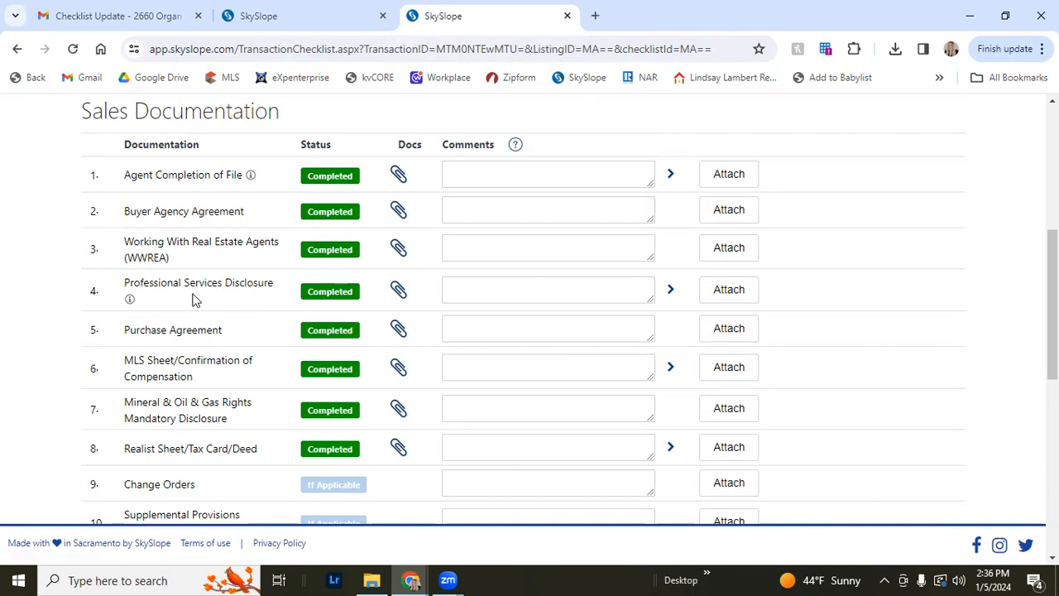
{"action": "left_click_drag", "start_coordinate": [223, 330], "coordinate": [122, 331]}
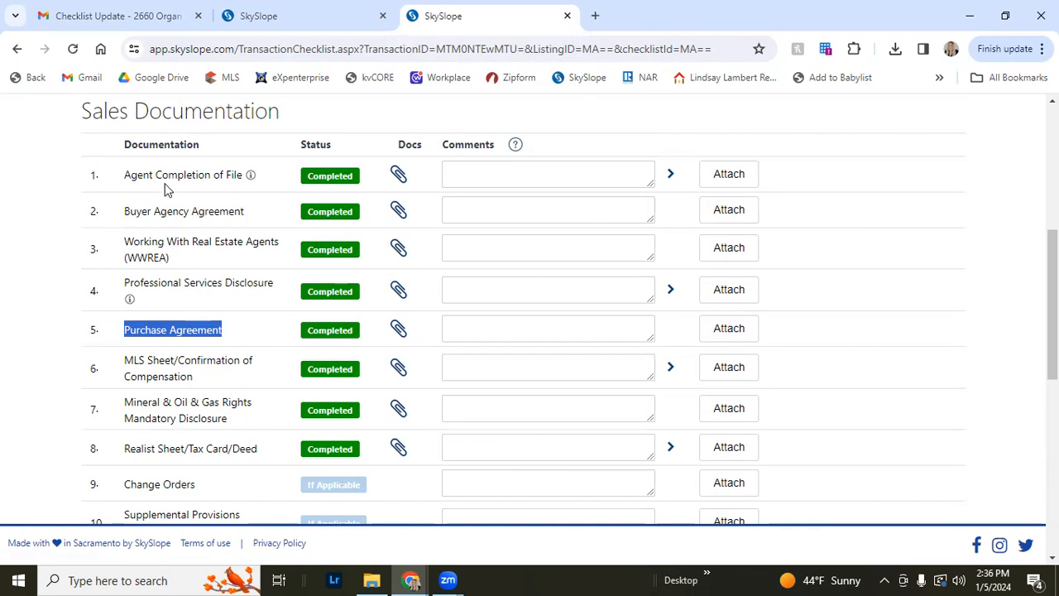
{"action": "left_click", "coordinate": [128, 233]}
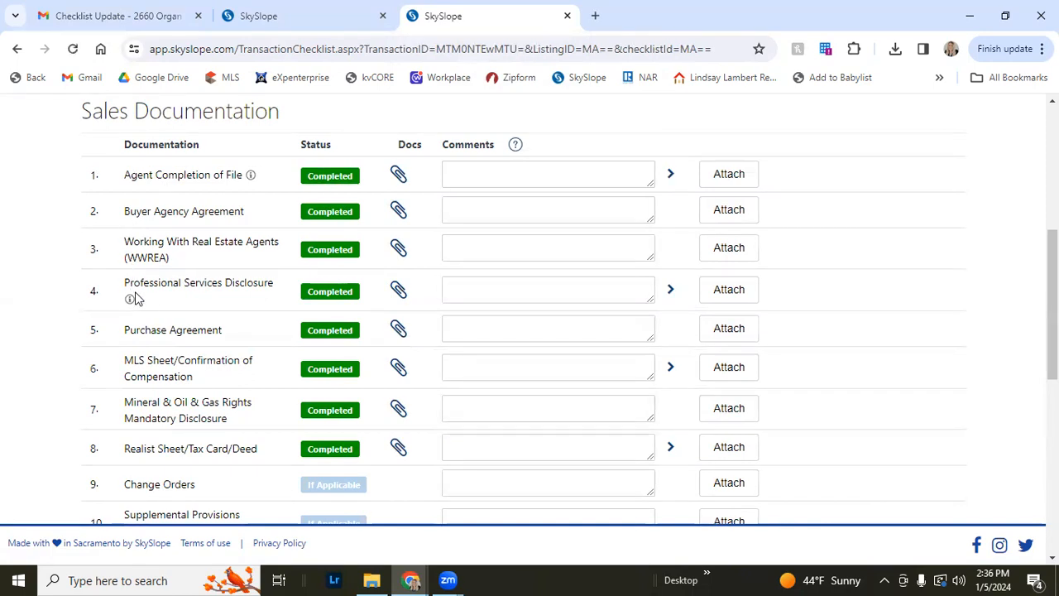
{"action": "scroll", "coordinate": [141, 414], "scroll_direction": "down", "scroll_amount": 1}
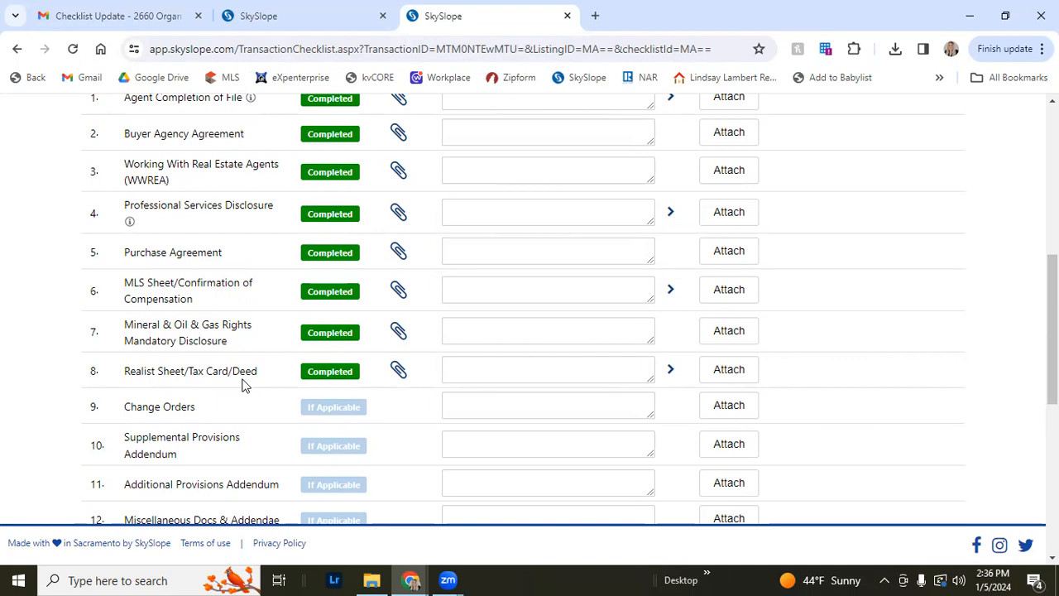
{"action": "left_click_drag", "start_coordinate": [193, 300], "coordinate": [125, 282]}
{"action": "left_click", "coordinate": [125, 283]}
{"action": "left_click_drag", "start_coordinate": [178, 283], "coordinate": [205, 305]}
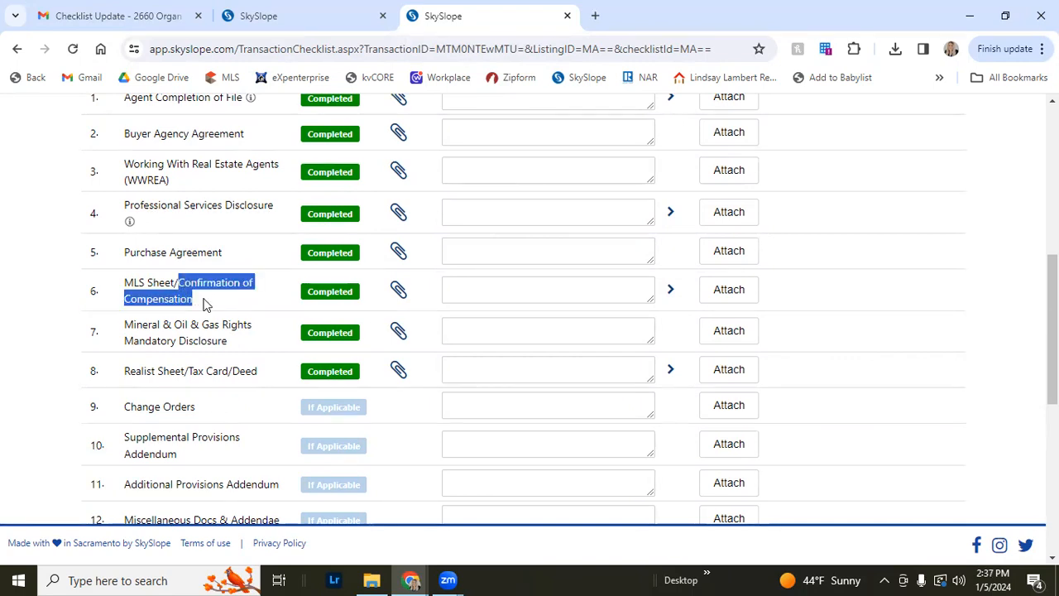
{"action": "left_click", "coordinate": [205, 304]}
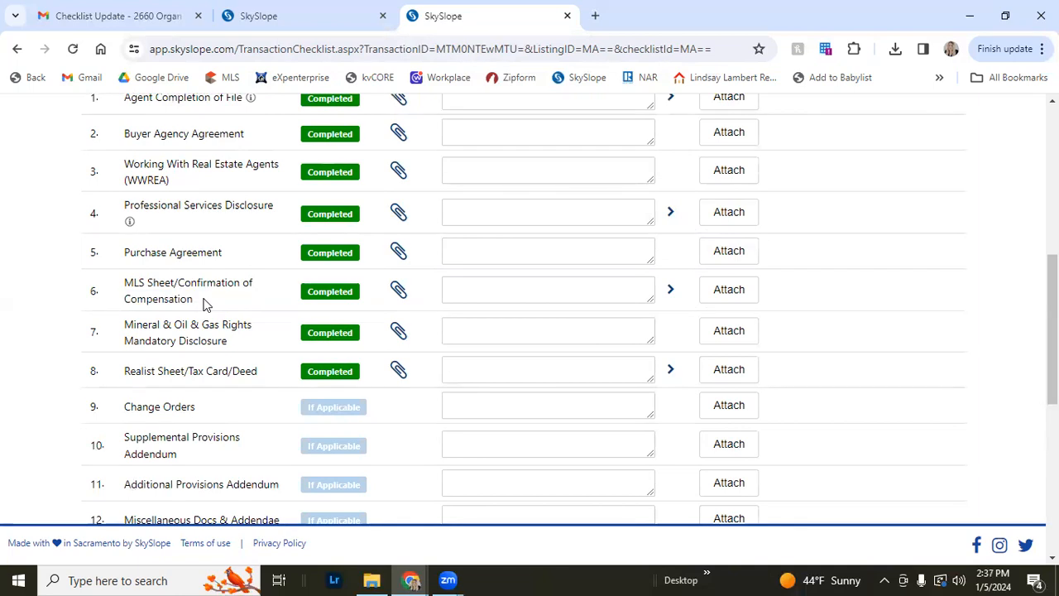
Open the MLS Sheet/Confirmation of Compensation attachment, read through the compensation agreement, then close its tab
{"action": "left_click", "coordinate": [396, 296]}
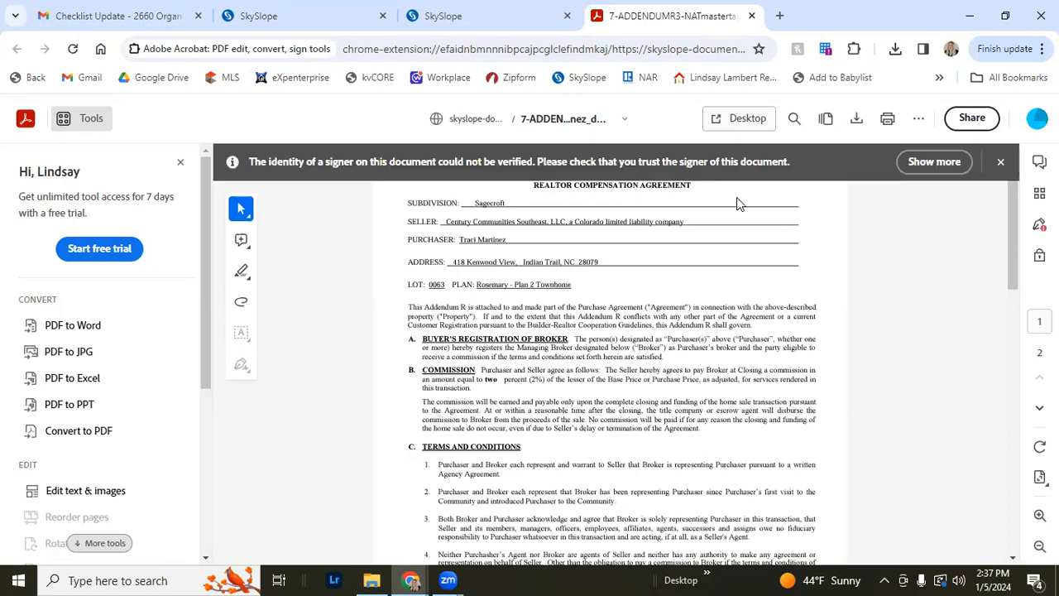
{"action": "left_click", "coordinate": [1000, 162]}
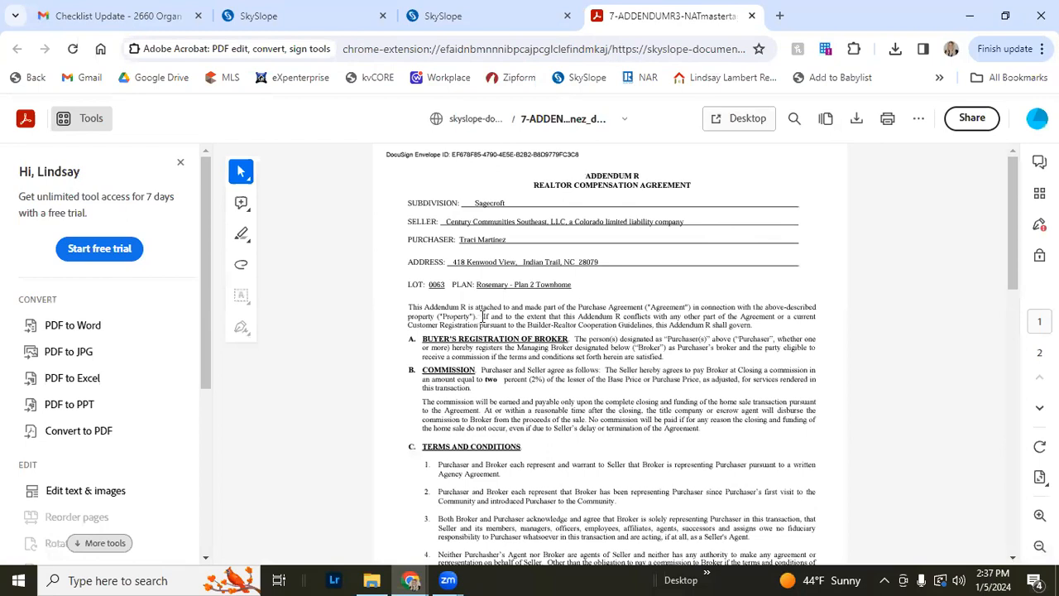
{"action": "scroll", "coordinate": [478, 283], "scroll_direction": "down", "scroll_amount": 5}
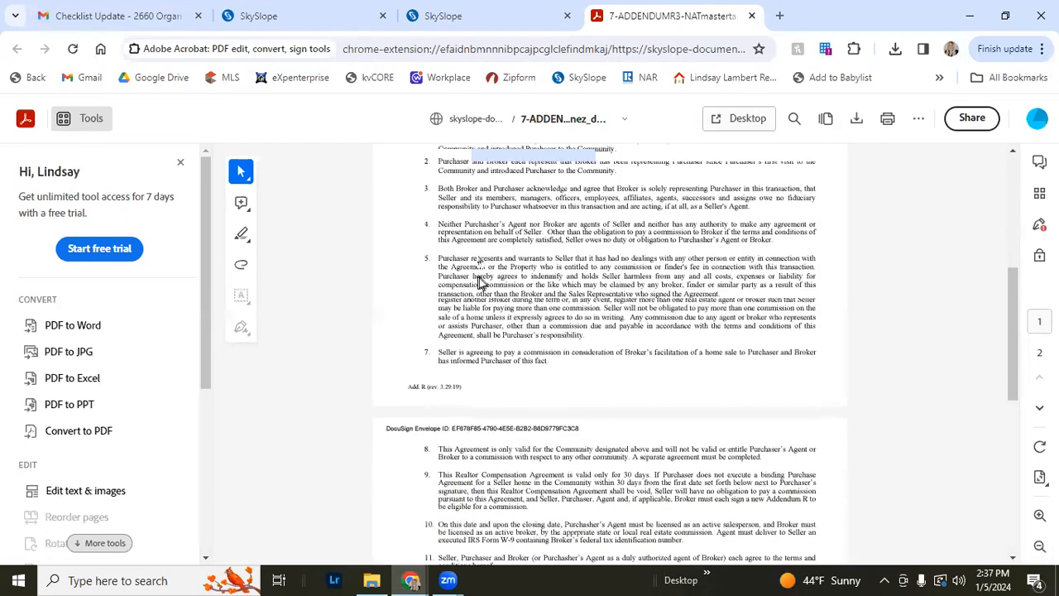
{"action": "scroll", "coordinate": [481, 277], "scroll_direction": "down", "scroll_amount": 6}
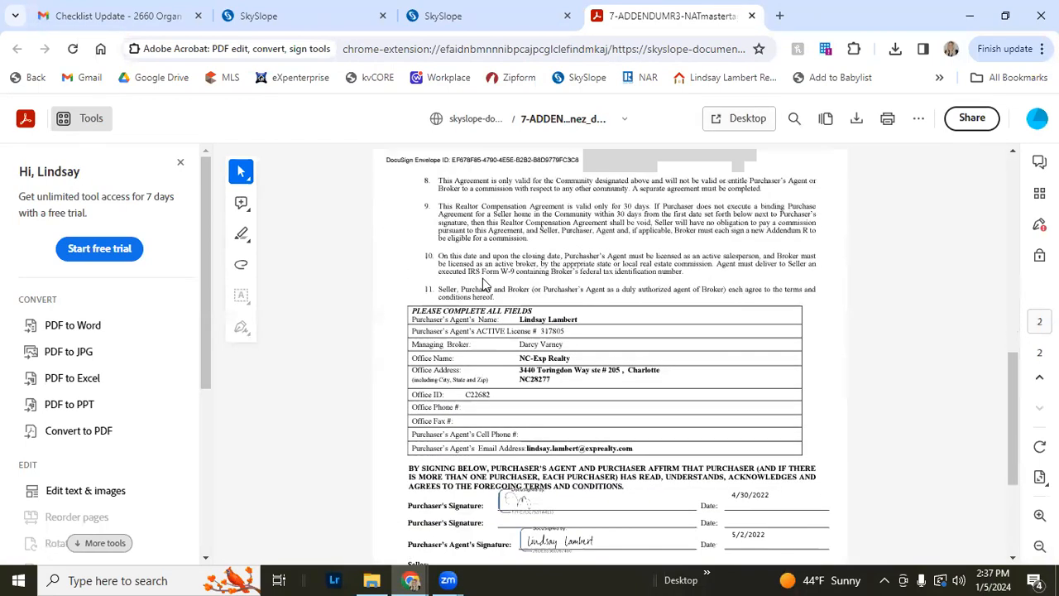
{"action": "scroll", "coordinate": [482, 278], "scroll_direction": "down", "scroll_amount": 2}
{"action": "scroll", "coordinate": [529, 281], "scroll_direction": "up", "scroll_amount": 1}
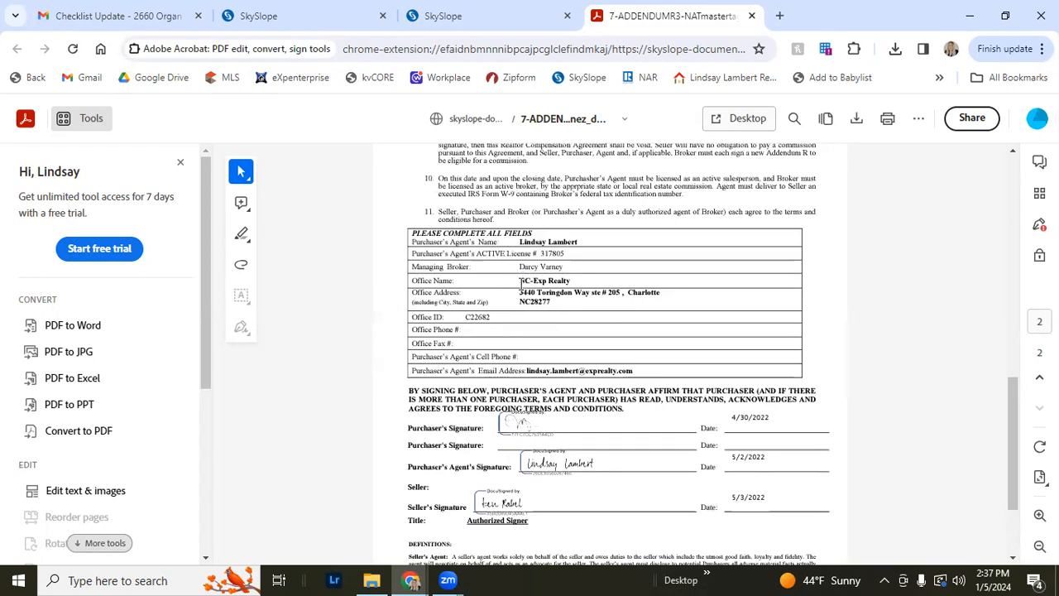
{"action": "scroll", "coordinate": [521, 282], "scroll_direction": "down", "scroll_amount": 2}
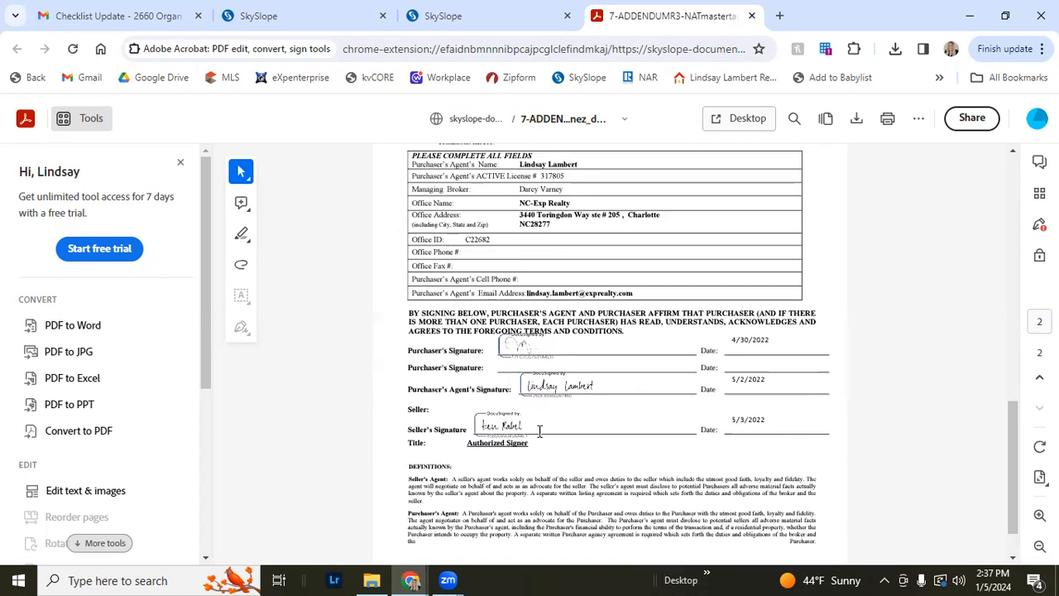
{"action": "scroll", "coordinate": [539, 437], "scroll_direction": "down", "scroll_amount": 2}
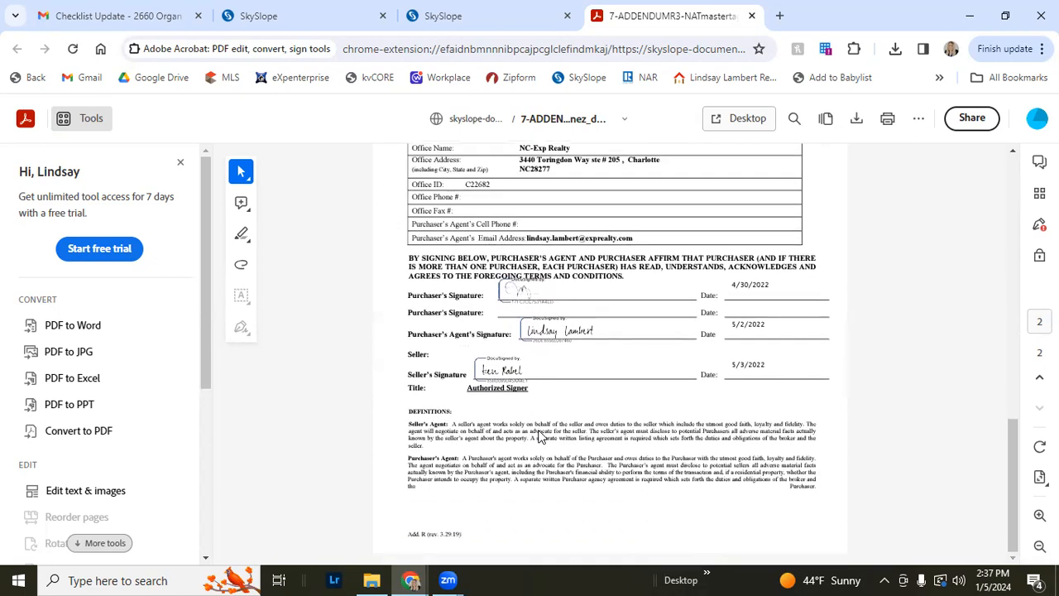
{"action": "scroll", "coordinate": [539, 437], "scroll_direction": "up", "scroll_amount": 20}
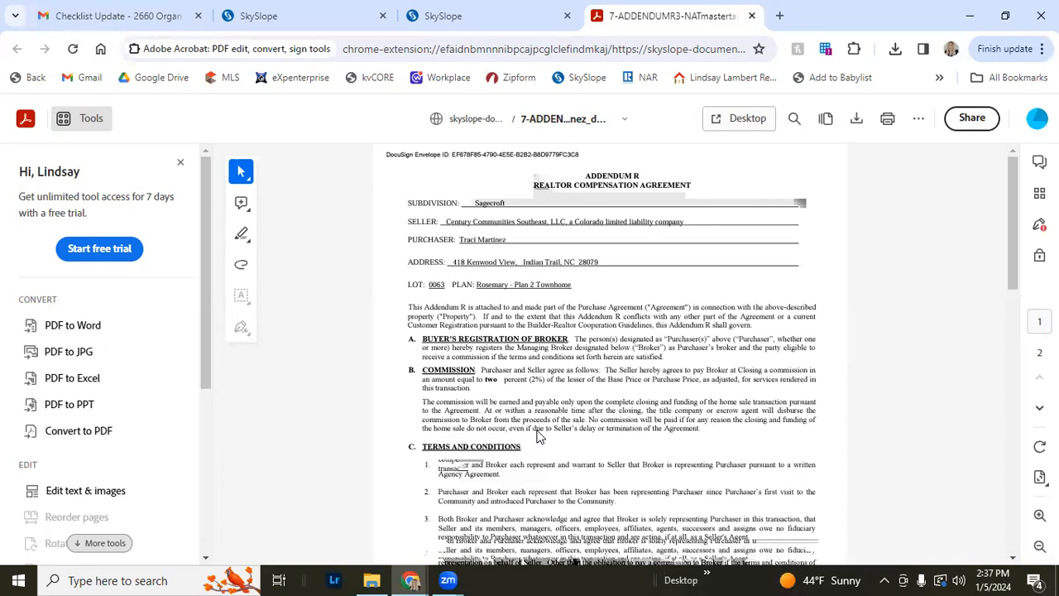
{"action": "left_click", "coordinate": [752, 15]}
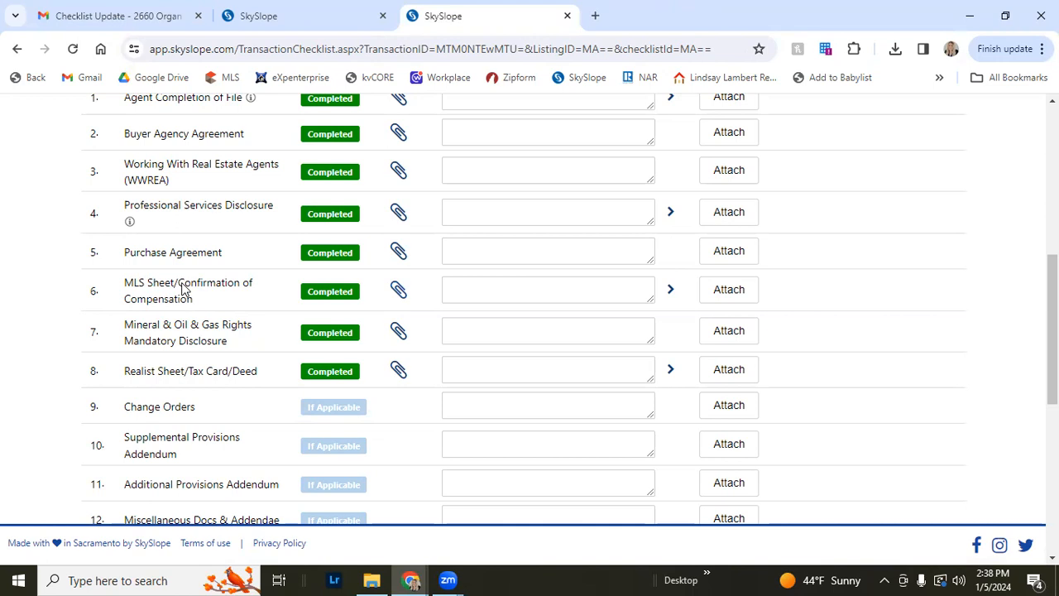
Scroll through the rest of the checklist, including the closing documents, and back to the top
{"action": "scroll", "coordinate": [192, 305], "scroll_direction": "down", "scroll_amount": 6}
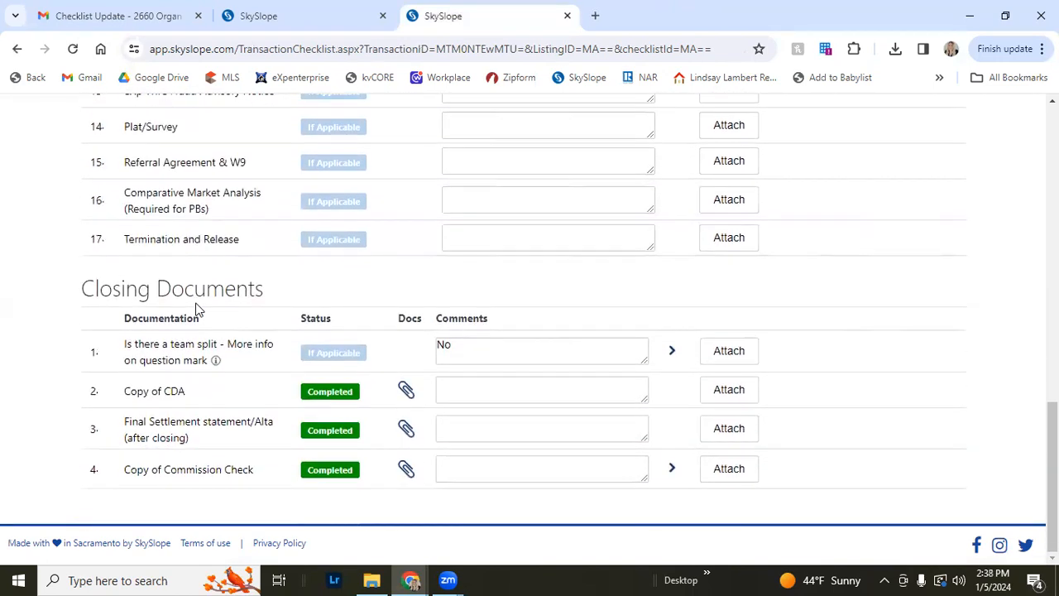
{"action": "scroll", "coordinate": [196, 307], "scroll_direction": "up", "scroll_amount": 3}
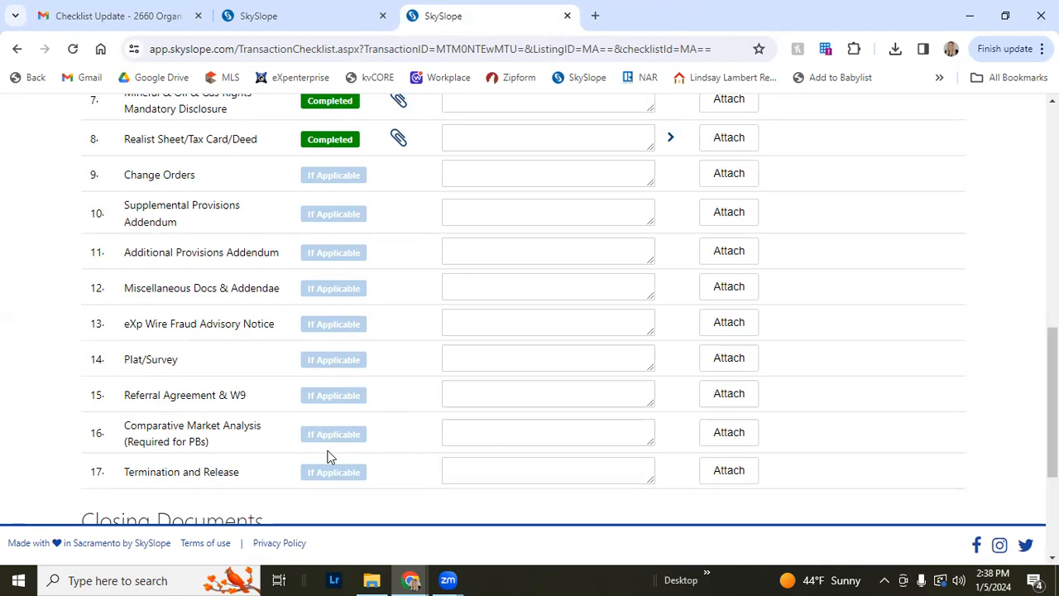
{"action": "scroll", "coordinate": [327, 456], "scroll_direction": "down", "scroll_amount": 3}
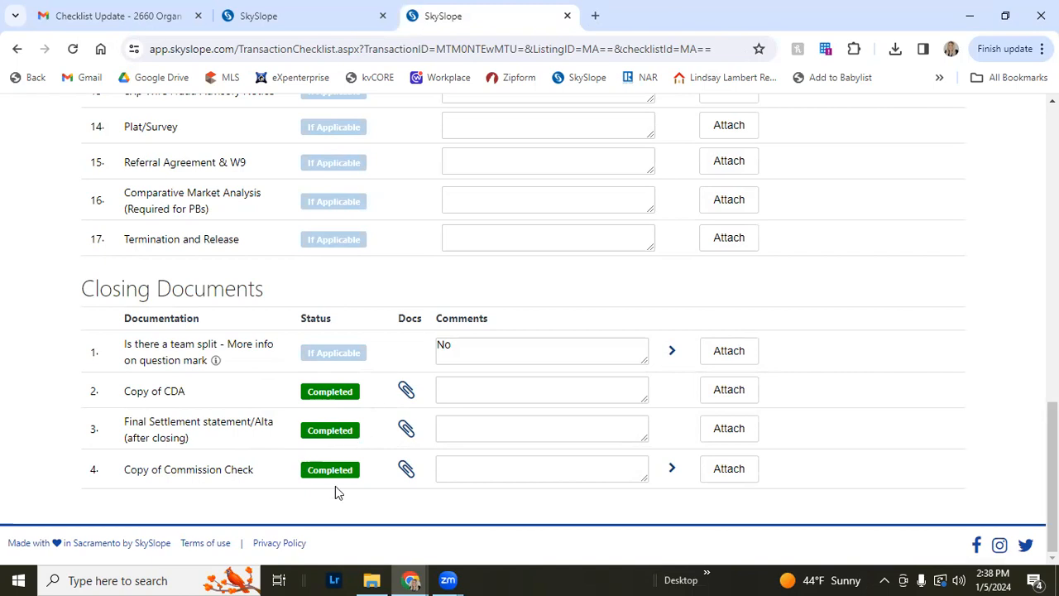
{"action": "scroll", "coordinate": [335, 487], "scroll_direction": "up", "scroll_amount": 7}
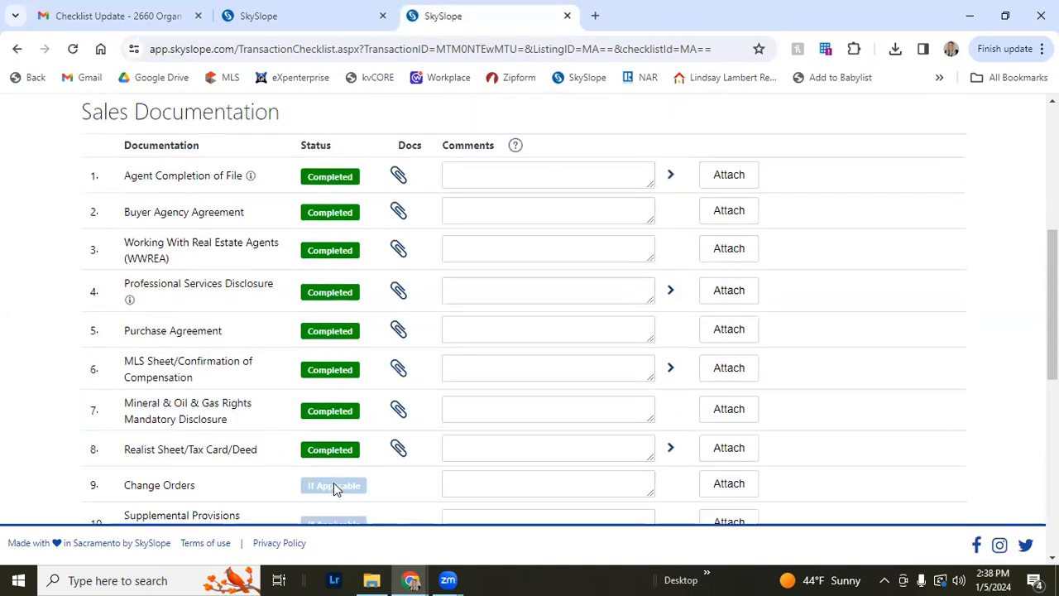
{"action": "scroll", "coordinate": [334, 488], "scroll_direction": "up", "scroll_amount": 4}
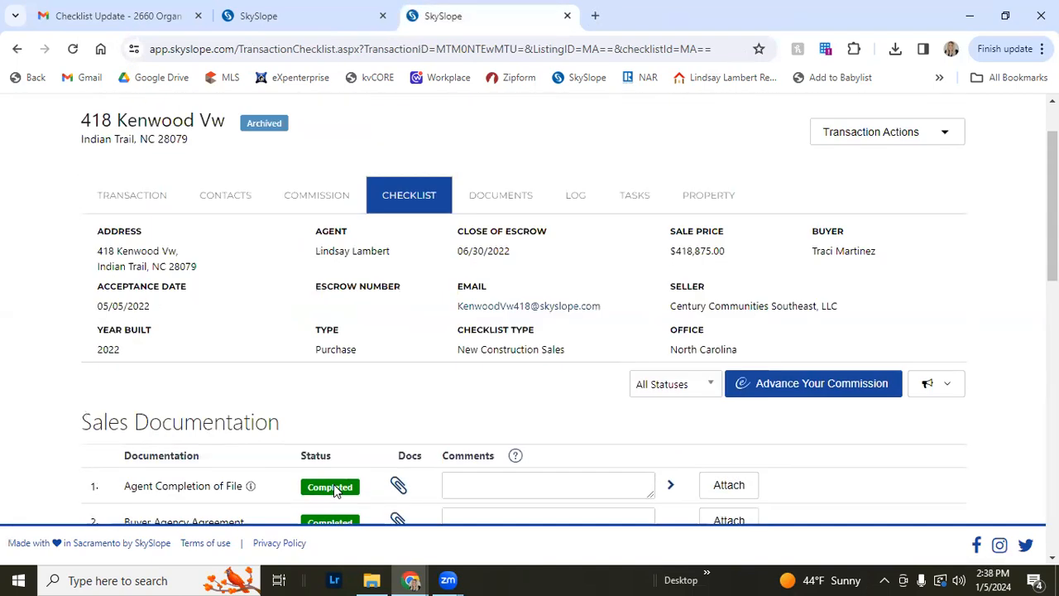
{"action": "scroll", "coordinate": [335, 488], "scroll_direction": "up", "scroll_amount": 1}
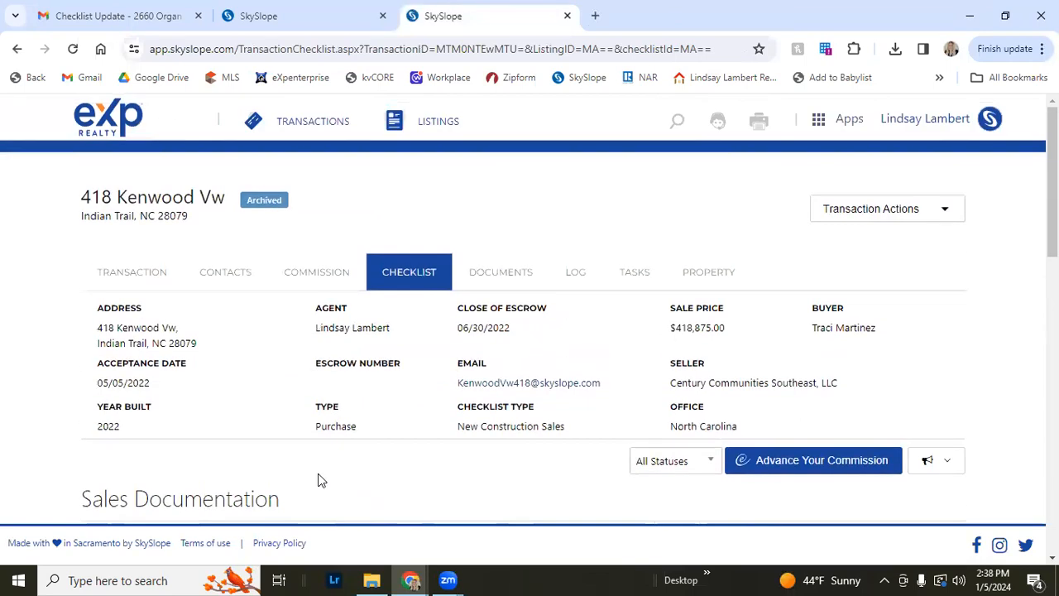
{"action": "left_click", "coordinate": [114, 128]}
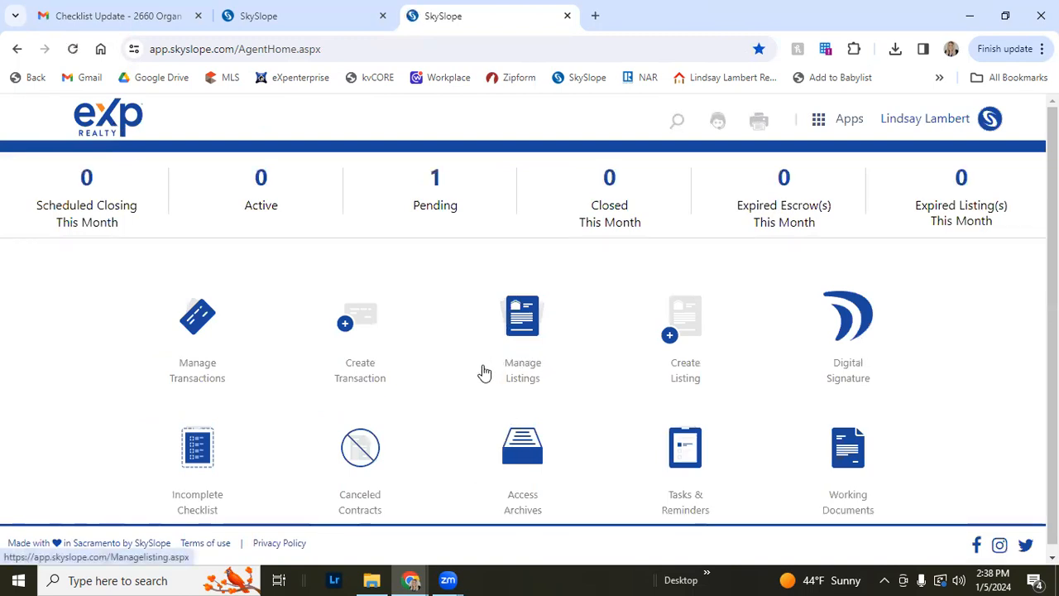
{"action": "scroll", "coordinate": [322, 360], "scroll_direction": "down", "scroll_amount": 1}
{"action": "left_click", "coordinate": [536, 468]}
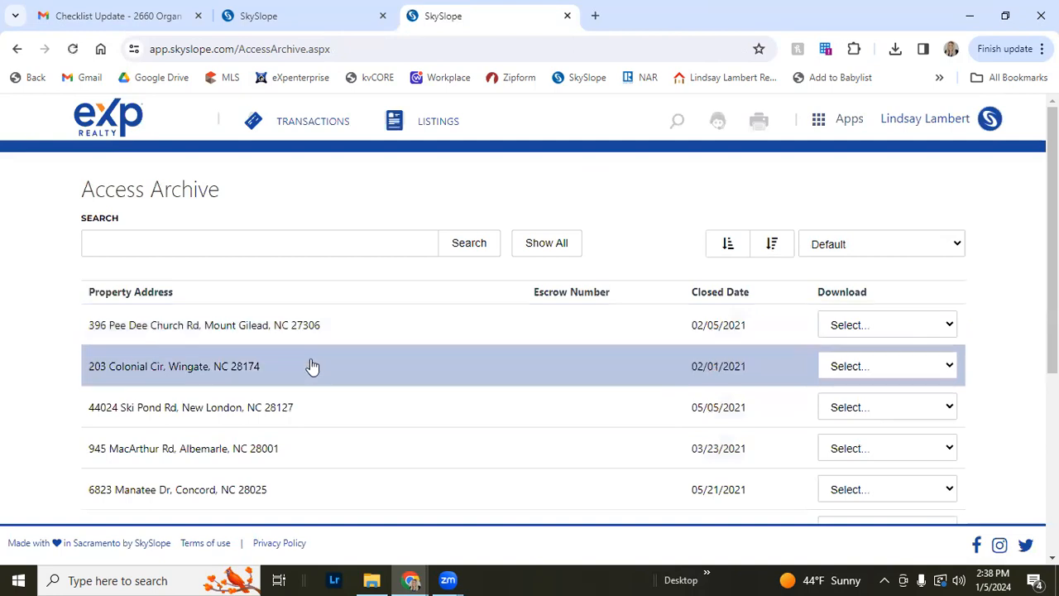
{"action": "scroll", "coordinate": [356, 438], "scroll_direction": "down", "scroll_amount": 4}
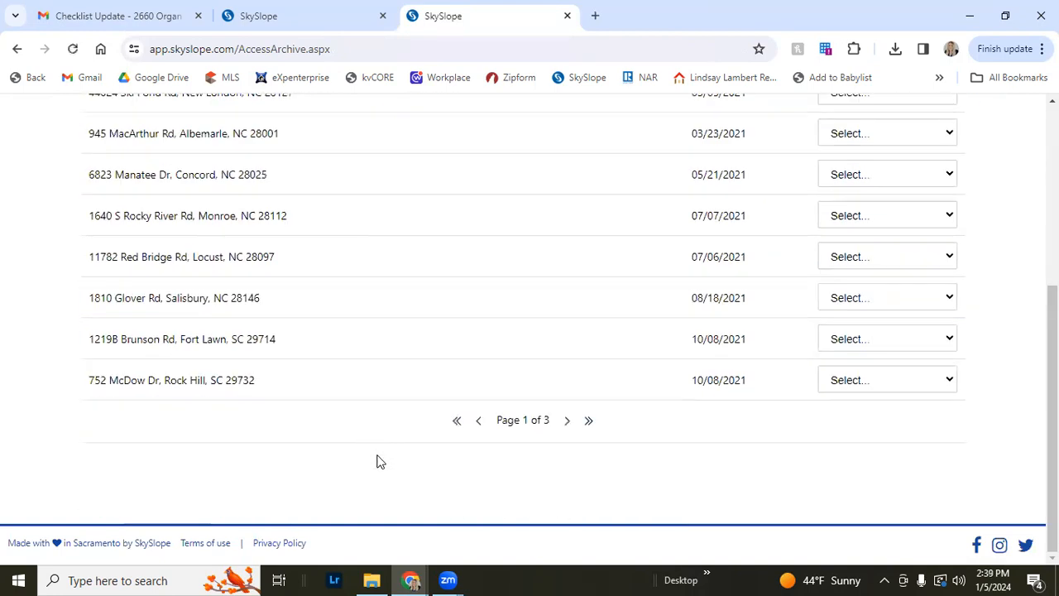
{"action": "left_click", "coordinate": [566, 424]}
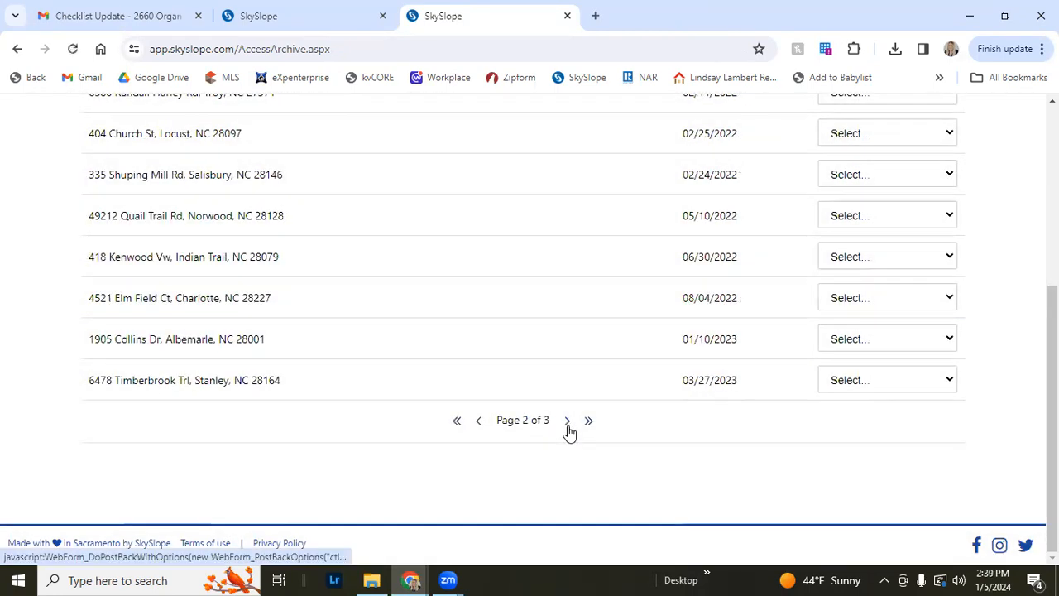
{"action": "left_click", "coordinate": [567, 426]}
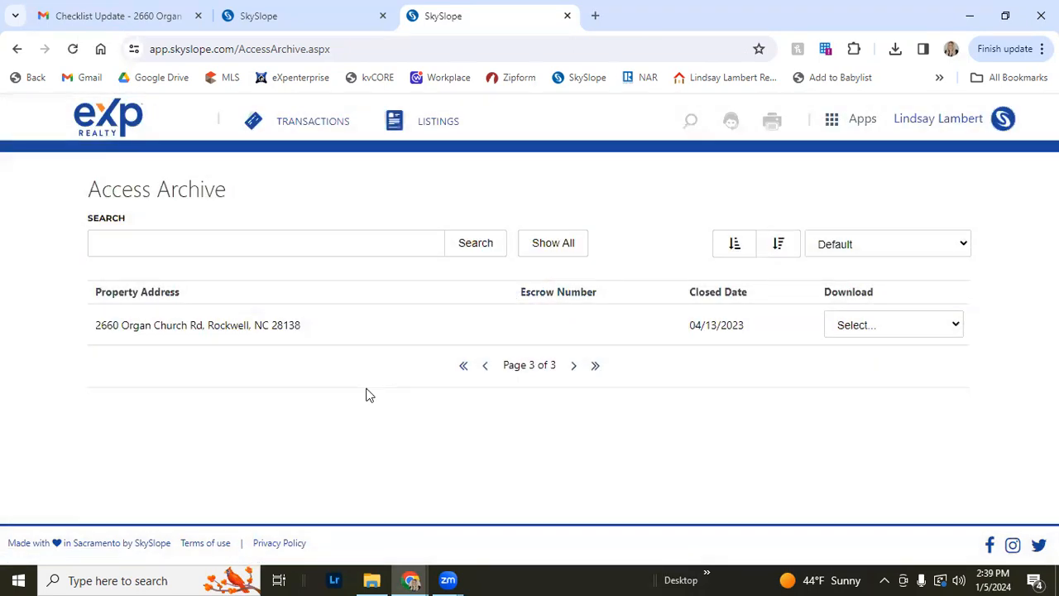
{"action": "left_click", "coordinate": [248, 329]}
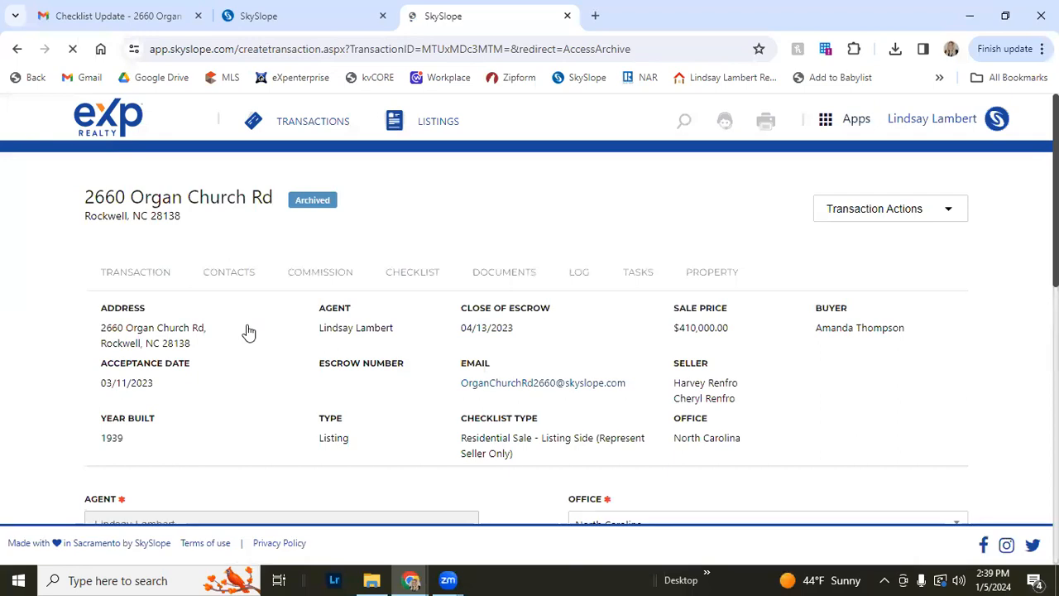
{"action": "scroll", "coordinate": [211, 327], "scroll_direction": "down", "scroll_amount": 1}
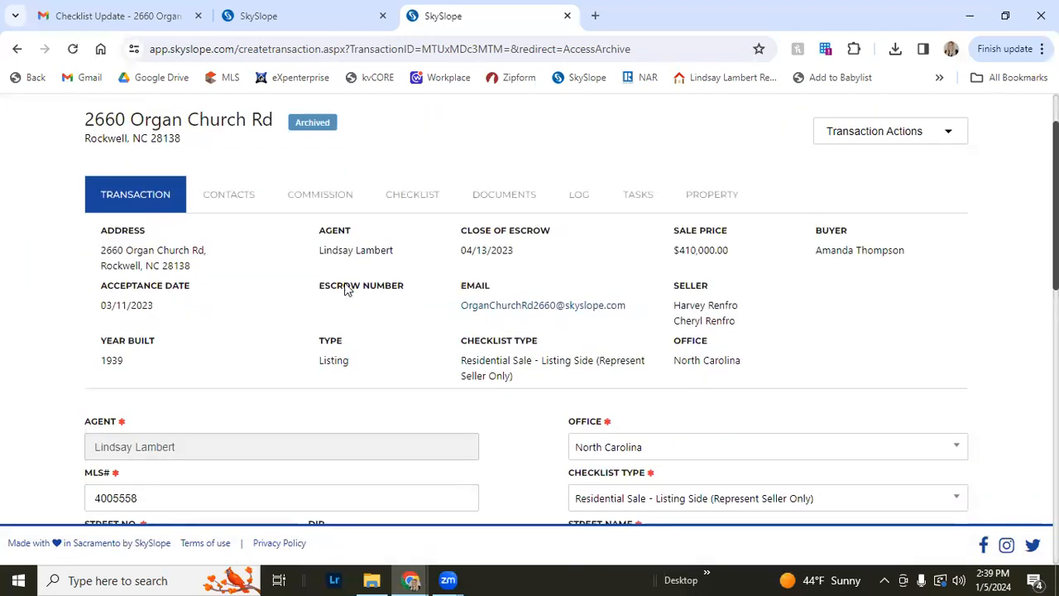
{"action": "scroll", "coordinate": [447, 357], "scroll_direction": "down", "scroll_amount": 2}
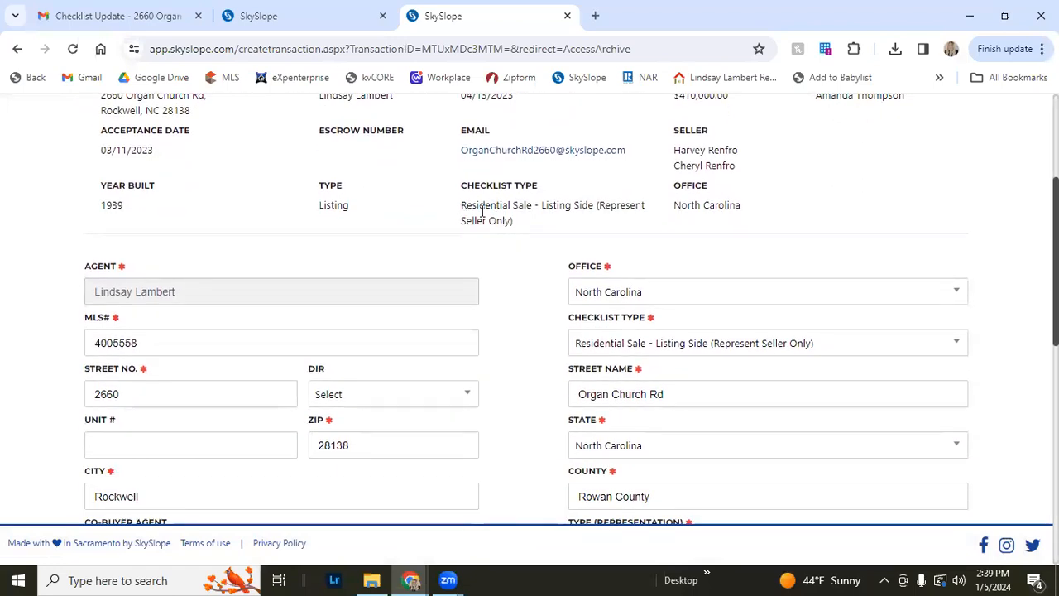
{"action": "triple_click", "coordinate": [483, 211]}
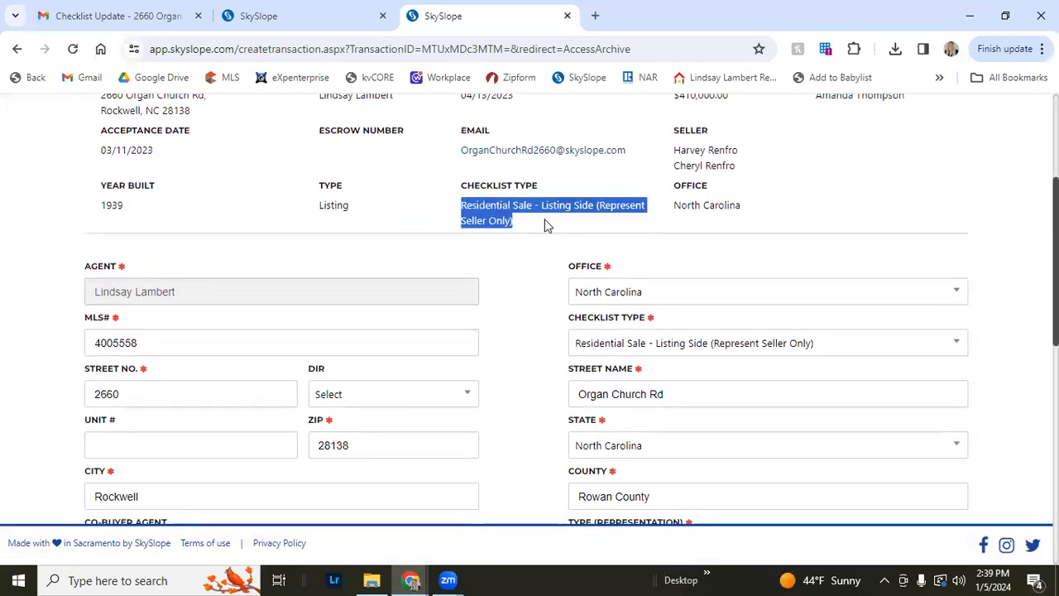
Scroll down through the archived transaction's detail form fields
{"action": "left_click", "coordinate": [546, 225]}
{"action": "scroll", "coordinate": [545, 225], "scroll_direction": "down", "scroll_amount": 4}
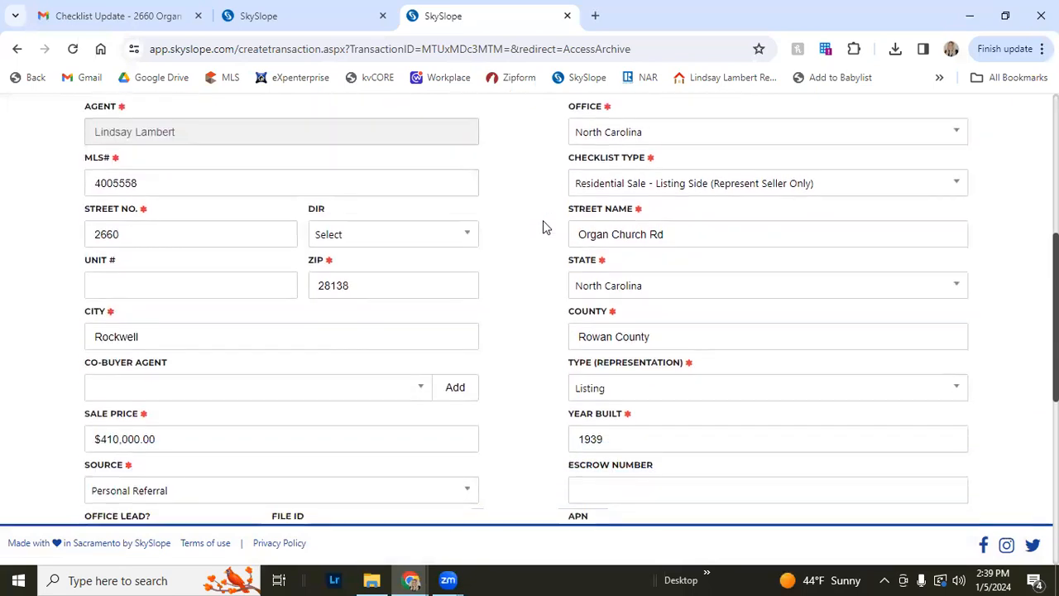
{"action": "scroll", "coordinate": [534, 238], "scroll_direction": "down", "scroll_amount": 3}
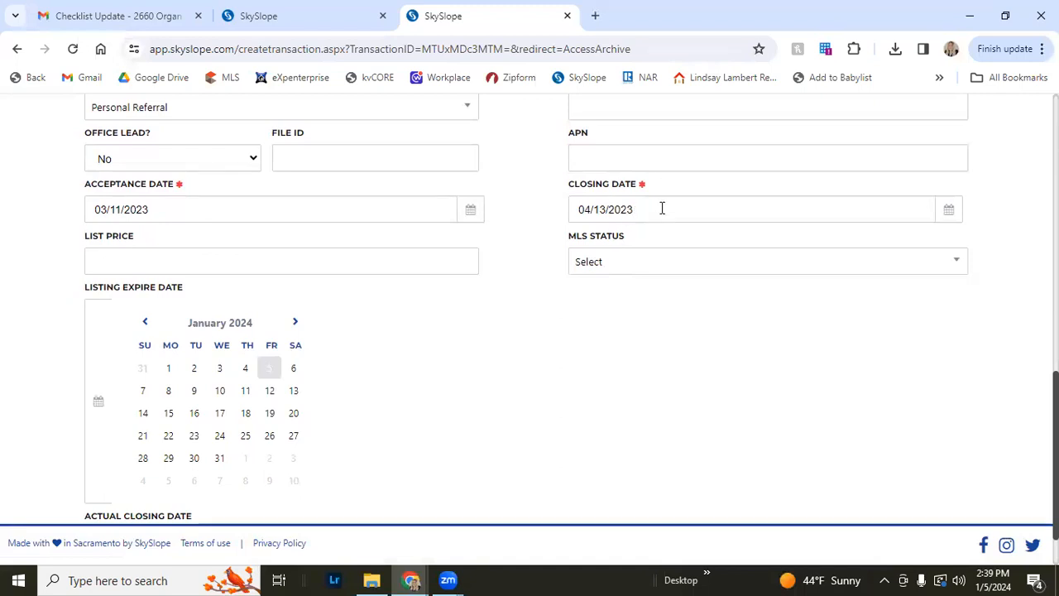
In the other SkySlope tab, return to the home page and start Create Listing to view the recently viewed files
{"action": "left_click", "coordinate": [347, 11]}
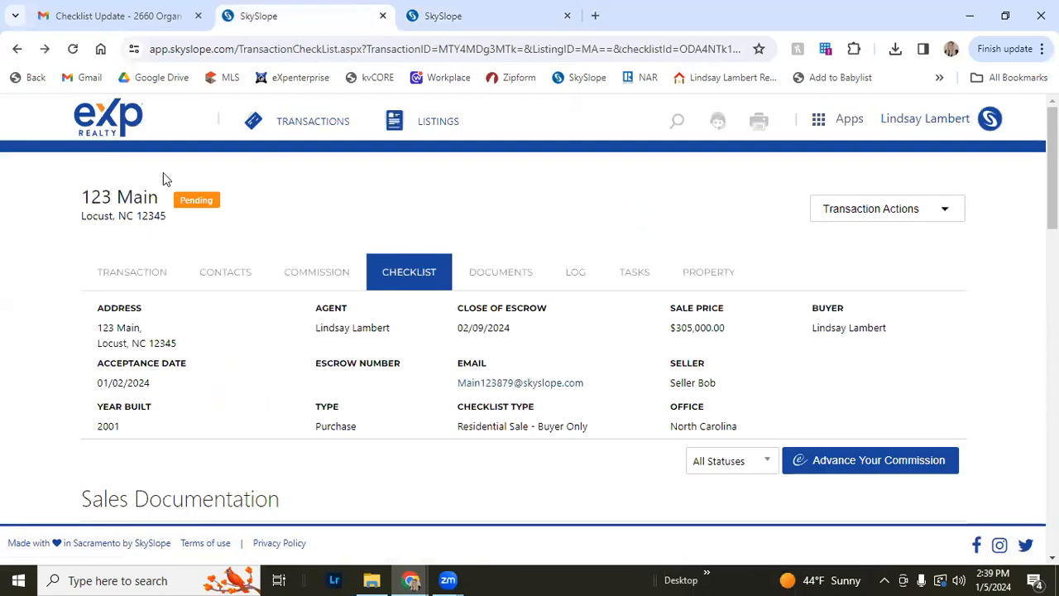
{"action": "left_click", "coordinate": [99, 117]}
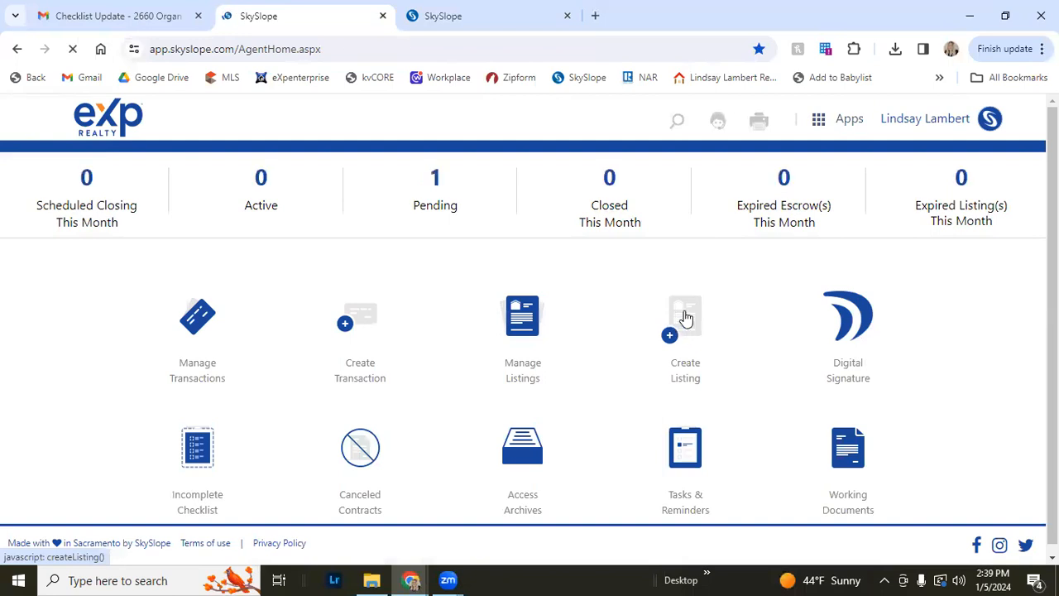
{"action": "left_click", "coordinate": [669, 335]}
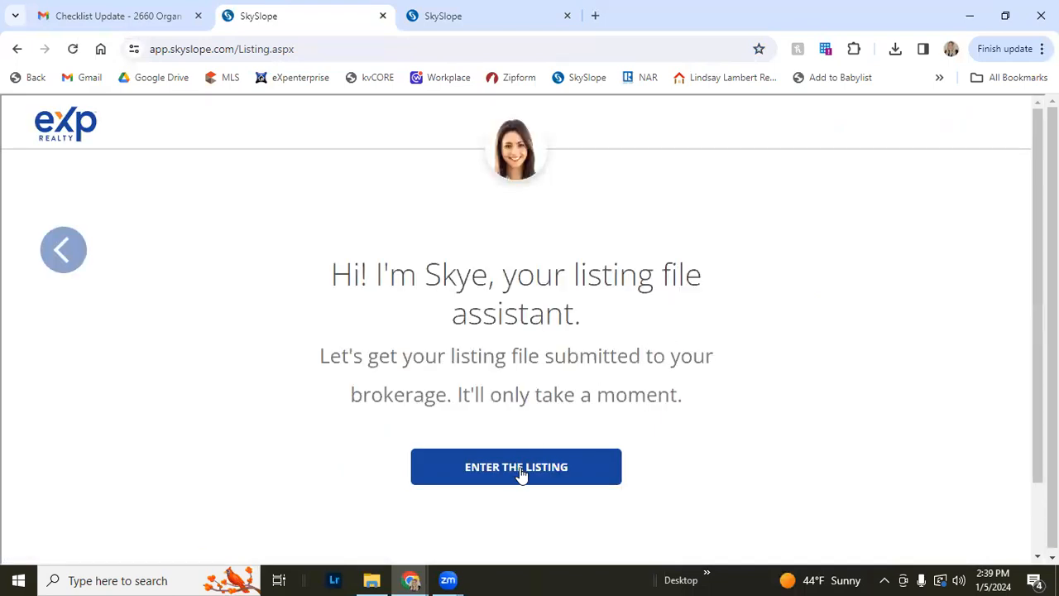
{"action": "left_click", "coordinate": [520, 469]}
{"action": "scroll", "coordinate": [539, 395], "scroll_direction": "down", "scroll_amount": 2}
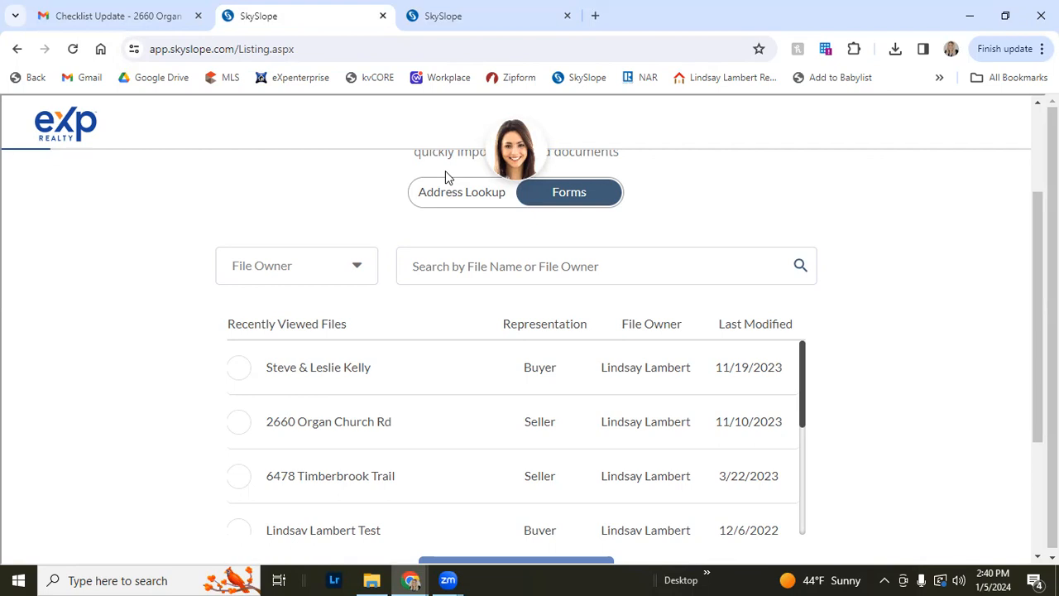
Switch back to the archived transaction and open its acceptance date calendar, then scroll back up
{"action": "left_click", "coordinate": [438, 17]}
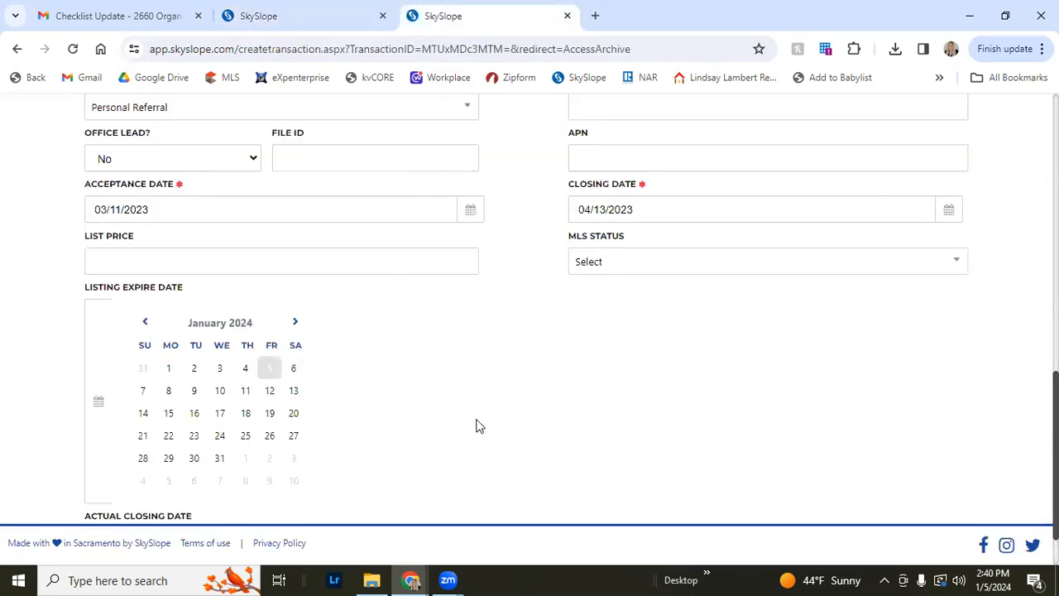
{"action": "left_click", "coordinate": [280, 208]}
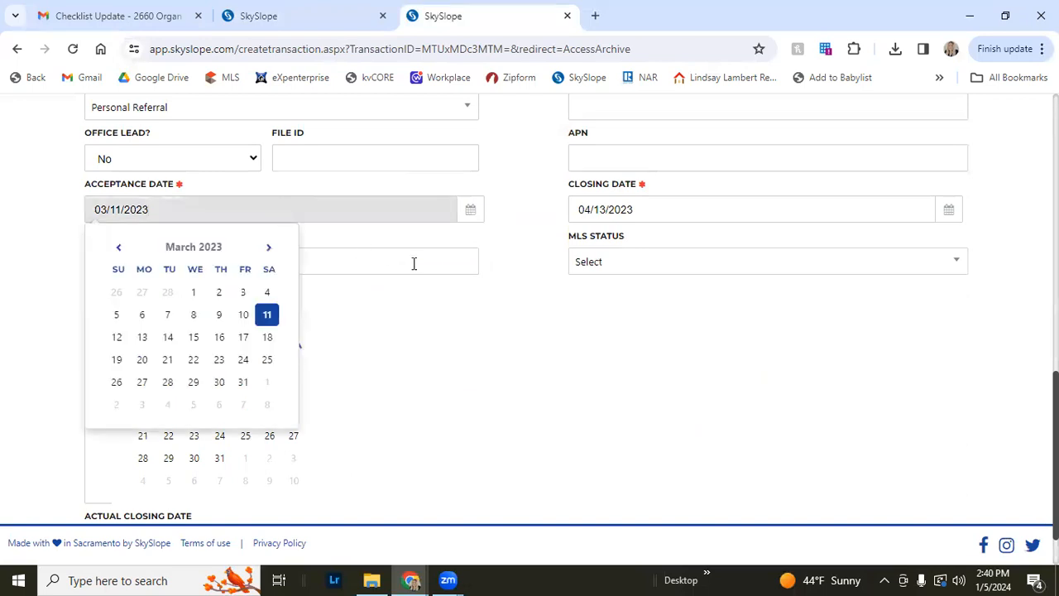
{"action": "scroll", "coordinate": [311, 211], "scroll_direction": "up", "scroll_amount": 2}
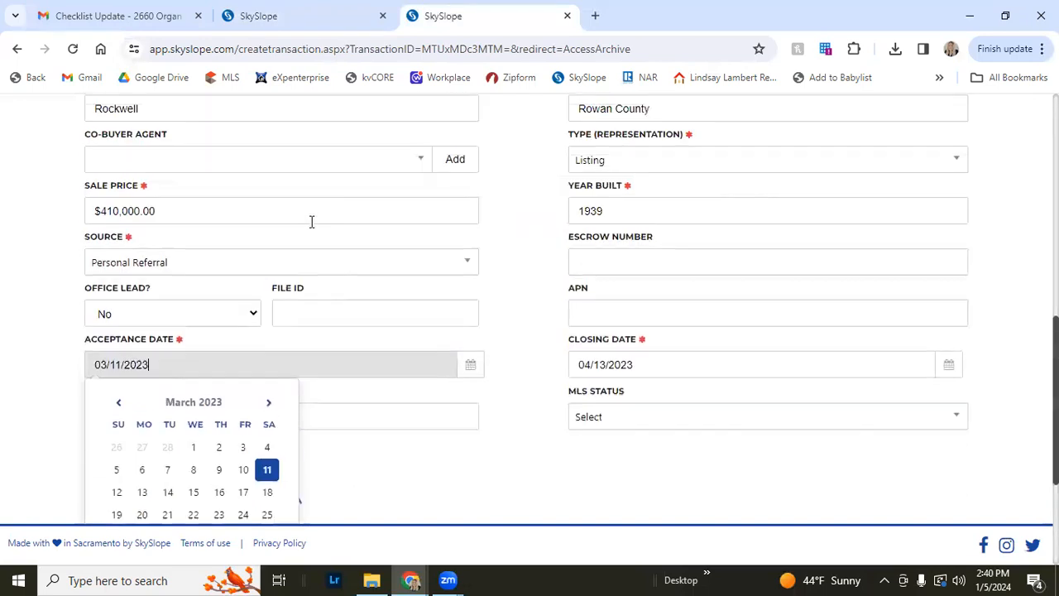
{"action": "left_click", "coordinate": [499, 398]}
{"action": "scroll", "coordinate": [634, 372], "scroll_direction": "up", "scroll_amount": 7}
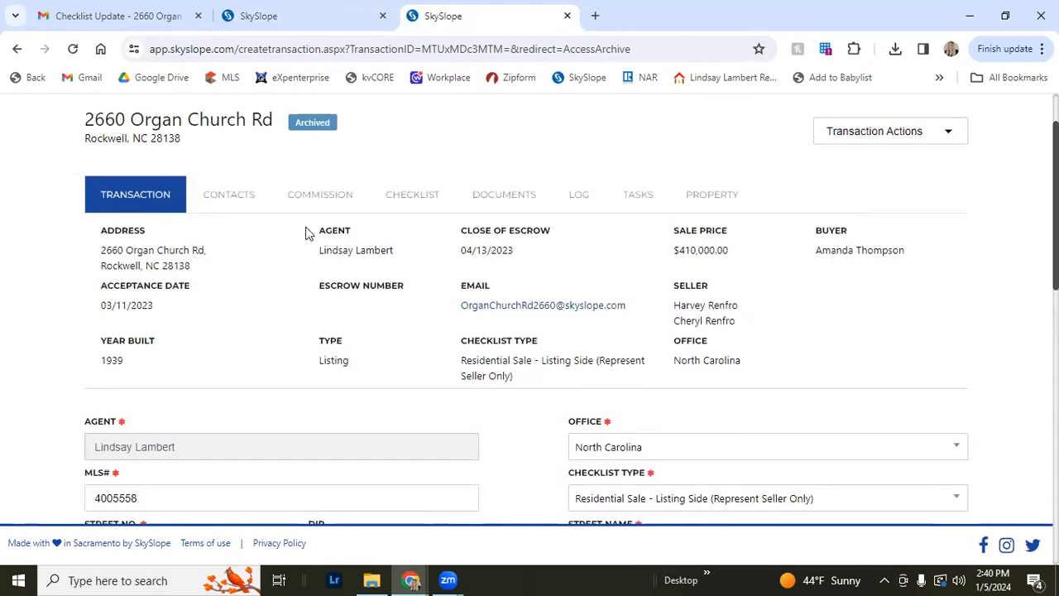
Open the archived transaction's checklist and scroll through its sales and closing documentation items
{"action": "left_click", "coordinate": [223, 199]}
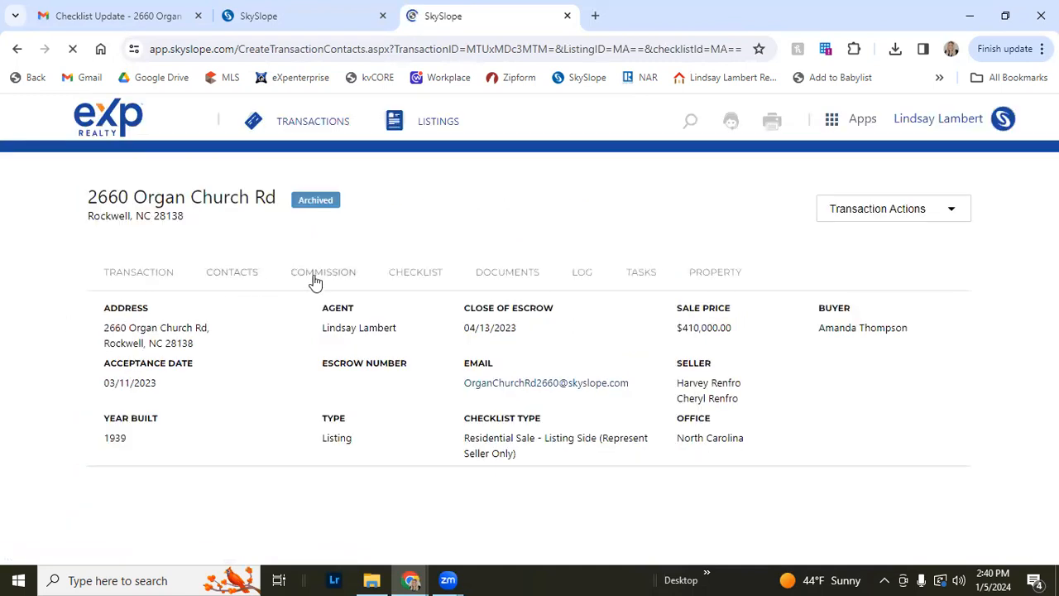
{"action": "left_click", "coordinate": [428, 275]}
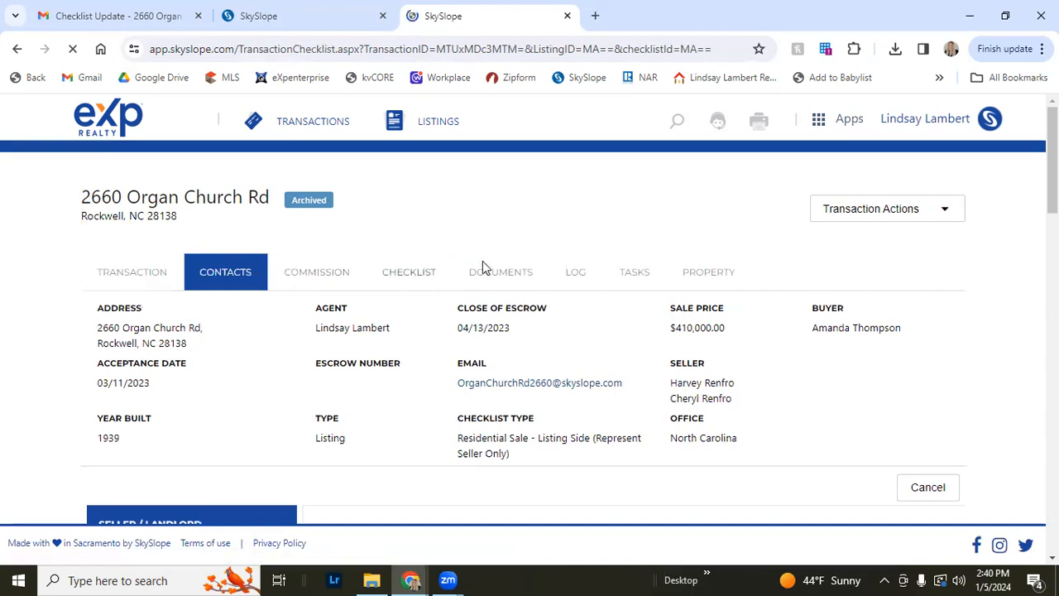
{"action": "scroll", "coordinate": [402, 319], "scroll_direction": "down", "scroll_amount": 4}
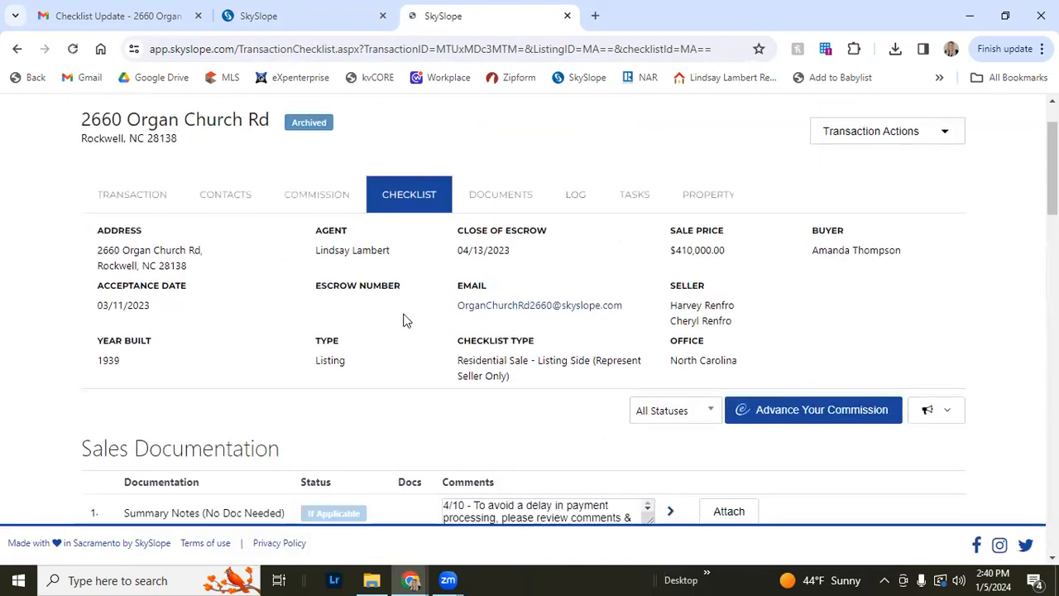
{"action": "scroll", "coordinate": [402, 320], "scroll_direction": "down", "scroll_amount": 1}
{"action": "scroll", "coordinate": [385, 317], "scroll_direction": "down", "scroll_amount": 1}
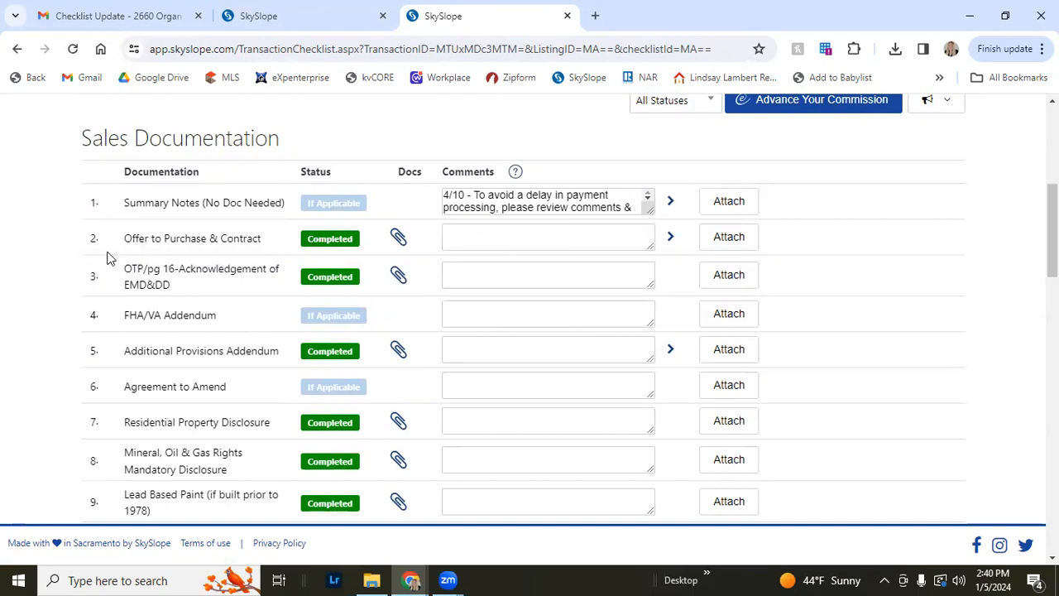
{"action": "scroll", "coordinate": [108, 256], "scroll_direction": "down", "scroll_amount": 1}
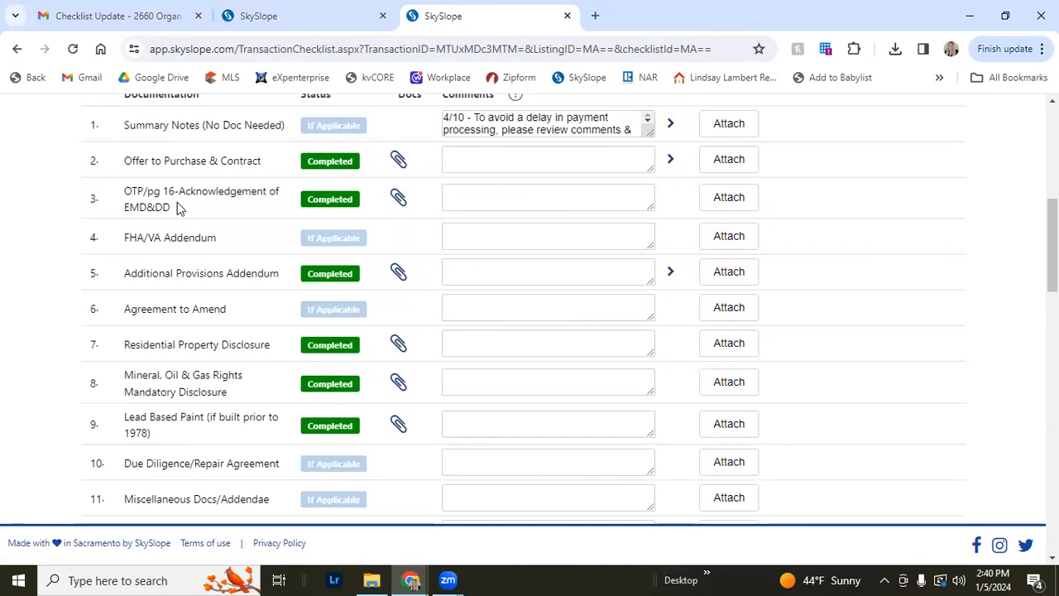
{"action": "scroll", "coordinate": [177, 261], "scroll_direction": "down", "scroll_amount": 1}
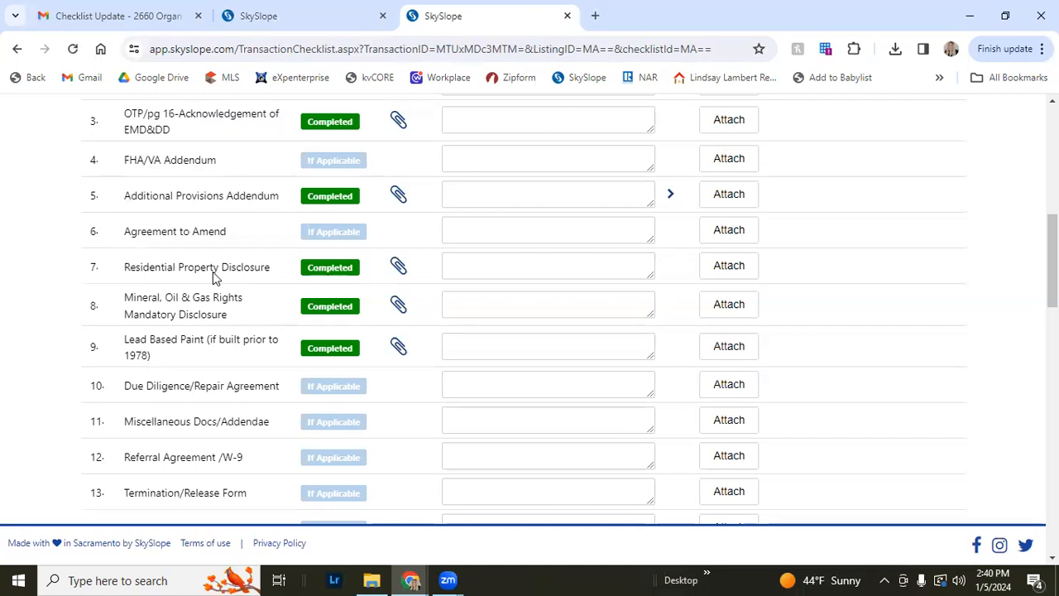
{"action": "scroll", "coordinate": [197, 263], "scroll_direction": "down", "scroll_amount": 1}
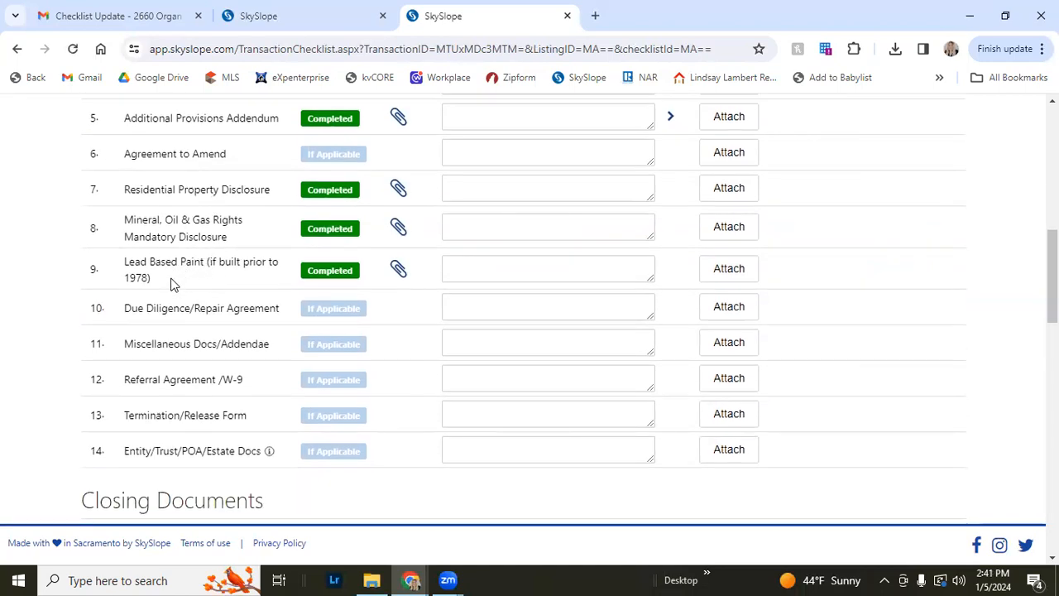
{"action": "scroll", "coordinate": [174, 284], "scroll_direction": "down", "scroll_amount": 3}
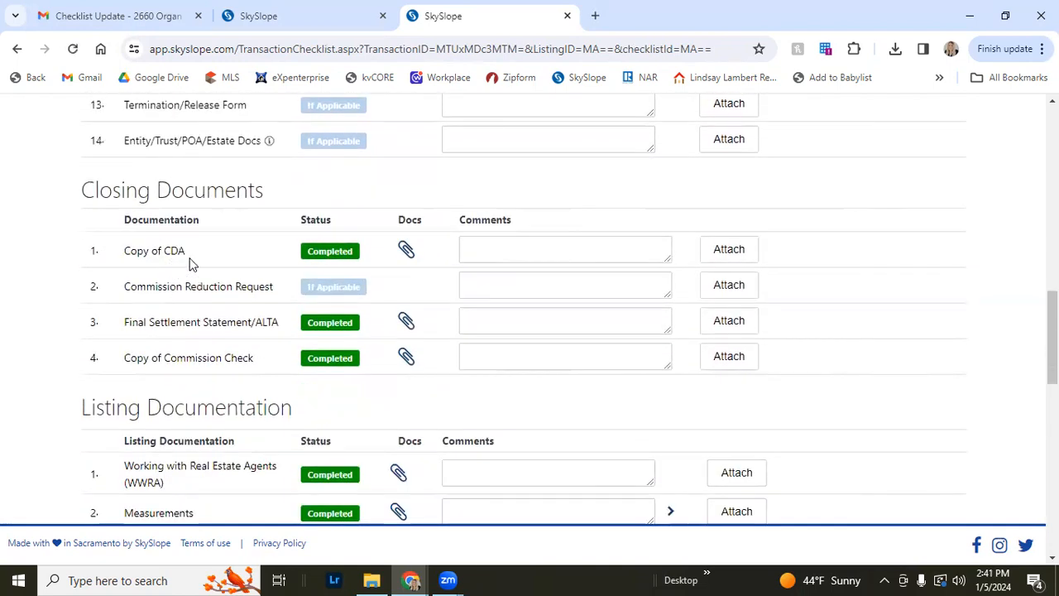
{"action": "scroll", "coordinate": [305, 368], "scroll_direction": "down", "scroll_amount": 3}
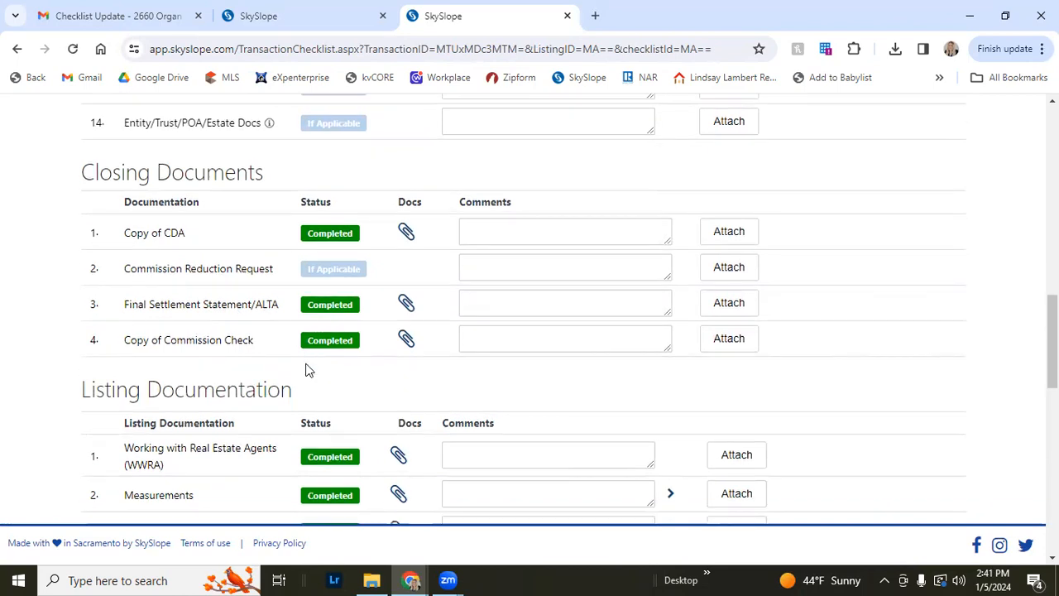
Scroll through the archived checklist's listing documentation items to the end, then back to the top
{"action": "scroll", "coordinate": [305, 364], "scroll_direction": "up", "scroll_amount": 1}
{"action": "scroll", "coordinate": [302, 362], "scroll_direction": "down", "scroll_amount": 4}
{"action": "scroll", "coordinate": [301, 361], "scroll_direction": "down", "scroll_amount": 2}
{"action": "scroll", "coordinate": [300, 362], "scroll_direction": "up", "scroll_amount": 7}
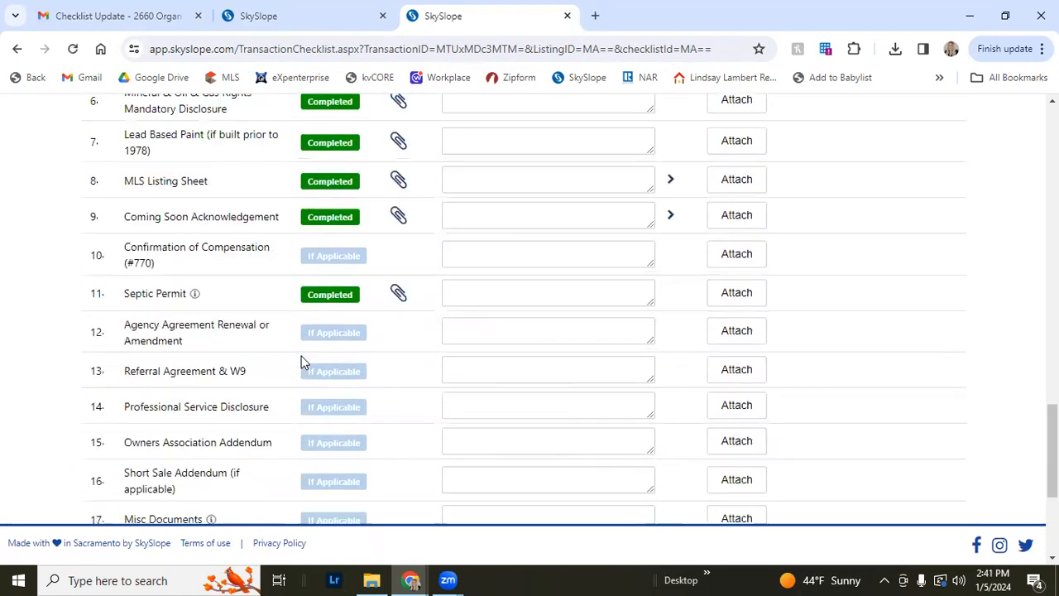
{"action": "scroll", "coordinate": [299, 360], "scroll_direction": "down", "scroll_amount": 1}
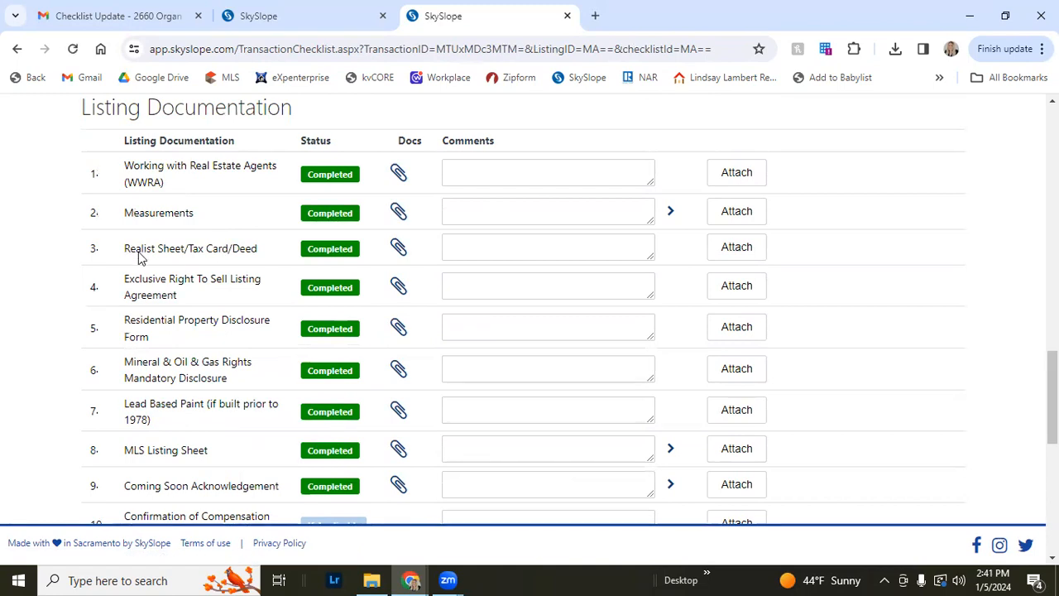
{"action": "scroll", "coordinate": [151, 281], "scroll_direction": "down", "scroll_amount": 1}
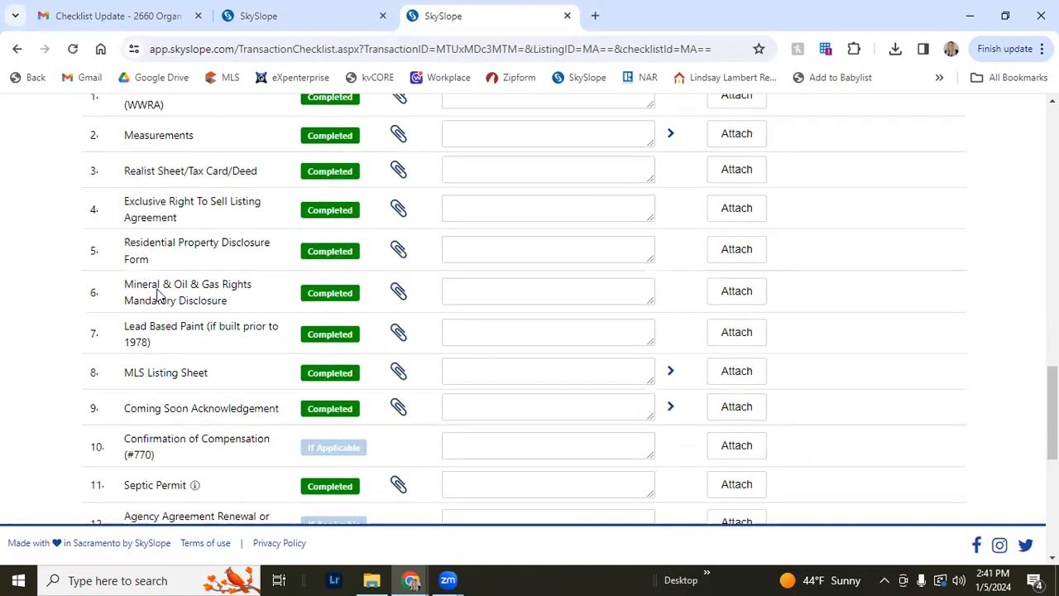
{"action": "scroll", "coordinate": [161, 364], "scroll_direction": "down", "scroll_amount": 2}
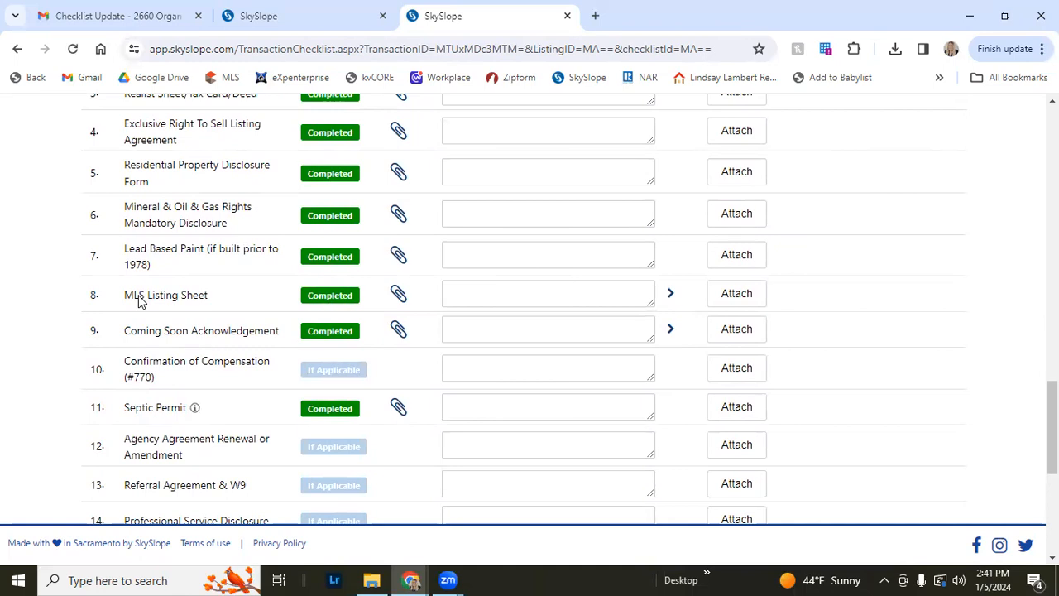
{"action": "scroll", "coordinate": [139, 301], "scroll_direction": "down", "scroll_amount": 2}
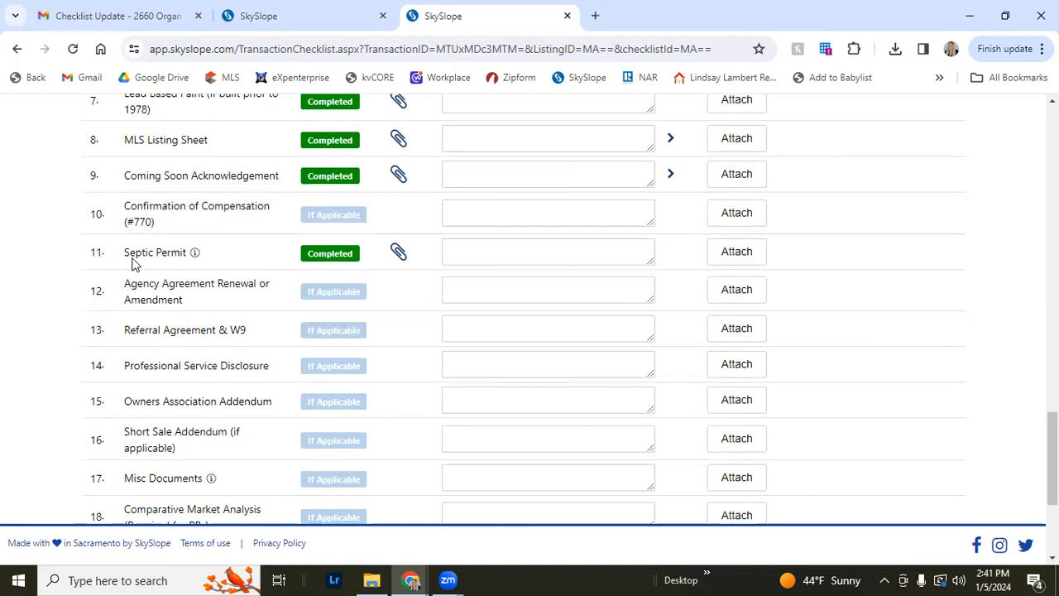
{"action": "scroll", "coordinate": [141, 278], "scroll_direction": "down", "scroll_amount": 3}
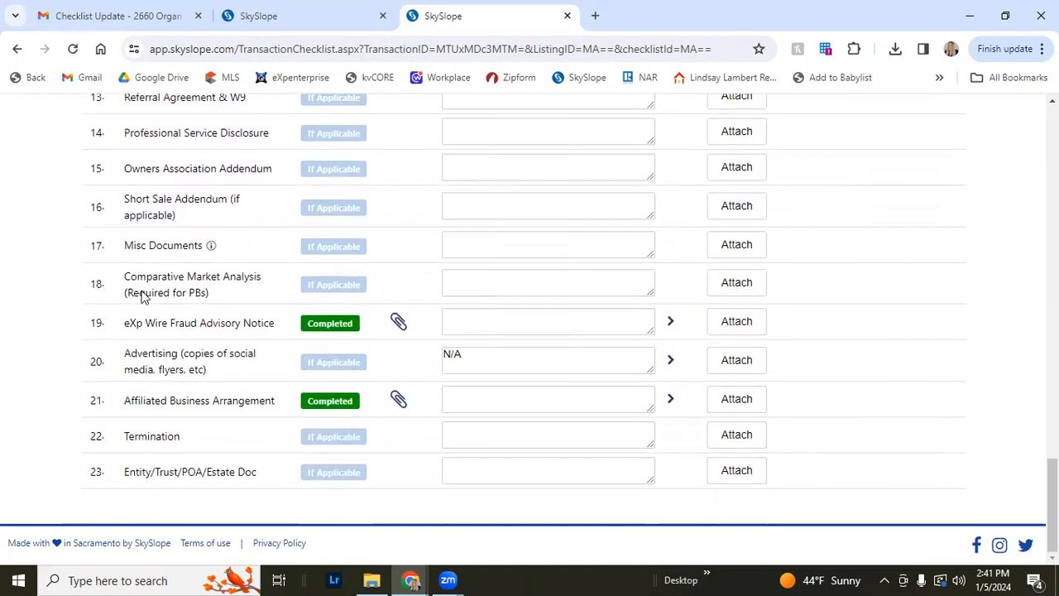
{"action": "scroll", "coordinate": [158, 332], "scroll_direction": "up", "scroll_amount": 1}
{"action": "scroll", "coordinate": [178, 360], "scroll_direction": "down", "scroll_amount": 1}
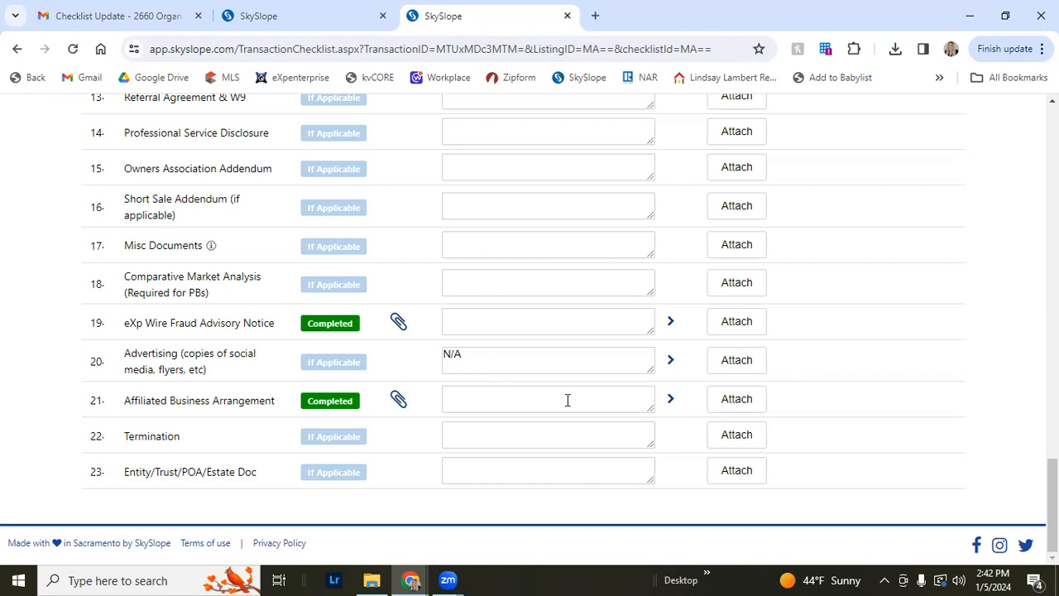
{"action": "scroll", "coordinate": [844, 414], "scroll_direction": "up", "scroll_amount": 1}
{"action": "scroll", "coordinate": [844, 414], "scroll_direction": "up", "scroll_amount": 20}
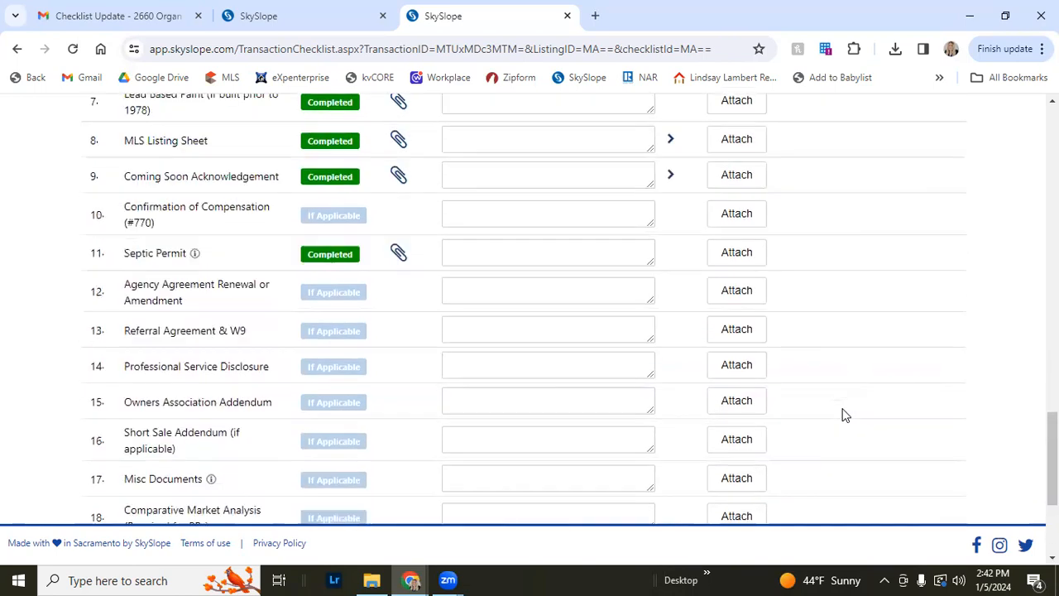
{"action": "scroll", "coordinate": [837, 406], "scroll_direction": "up", "scroll_amount": 15}
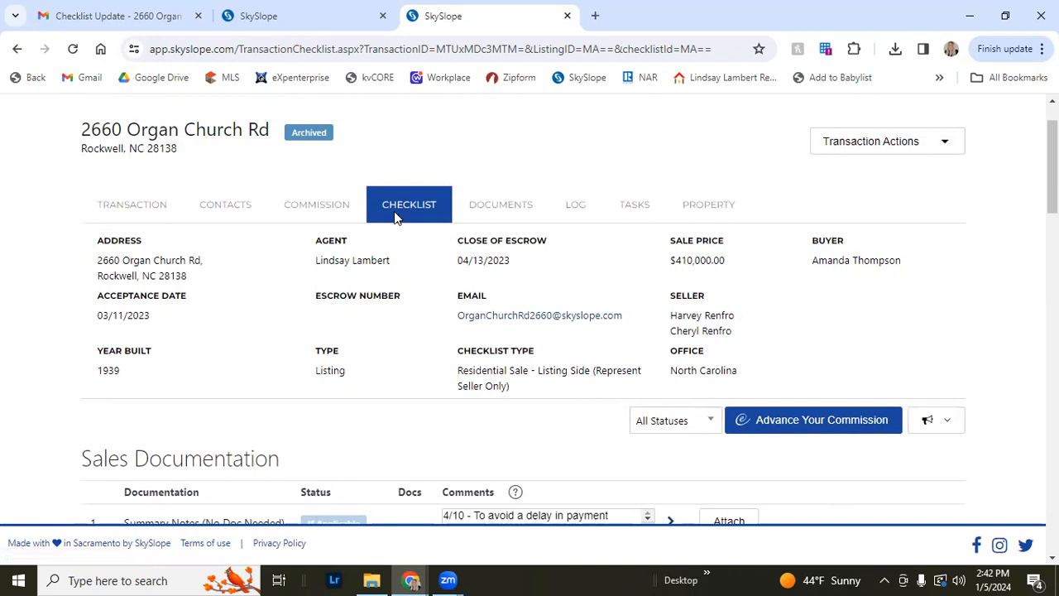
{"action": "scroll", "coordinate": [413, 219], "scroll_direction": "up", "scroll_amount": 1}
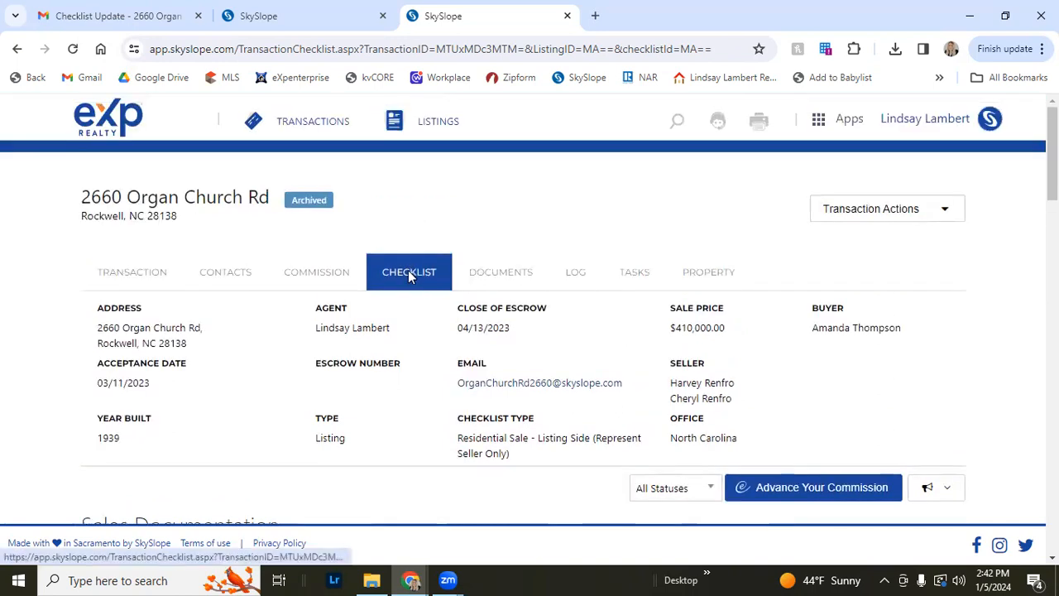